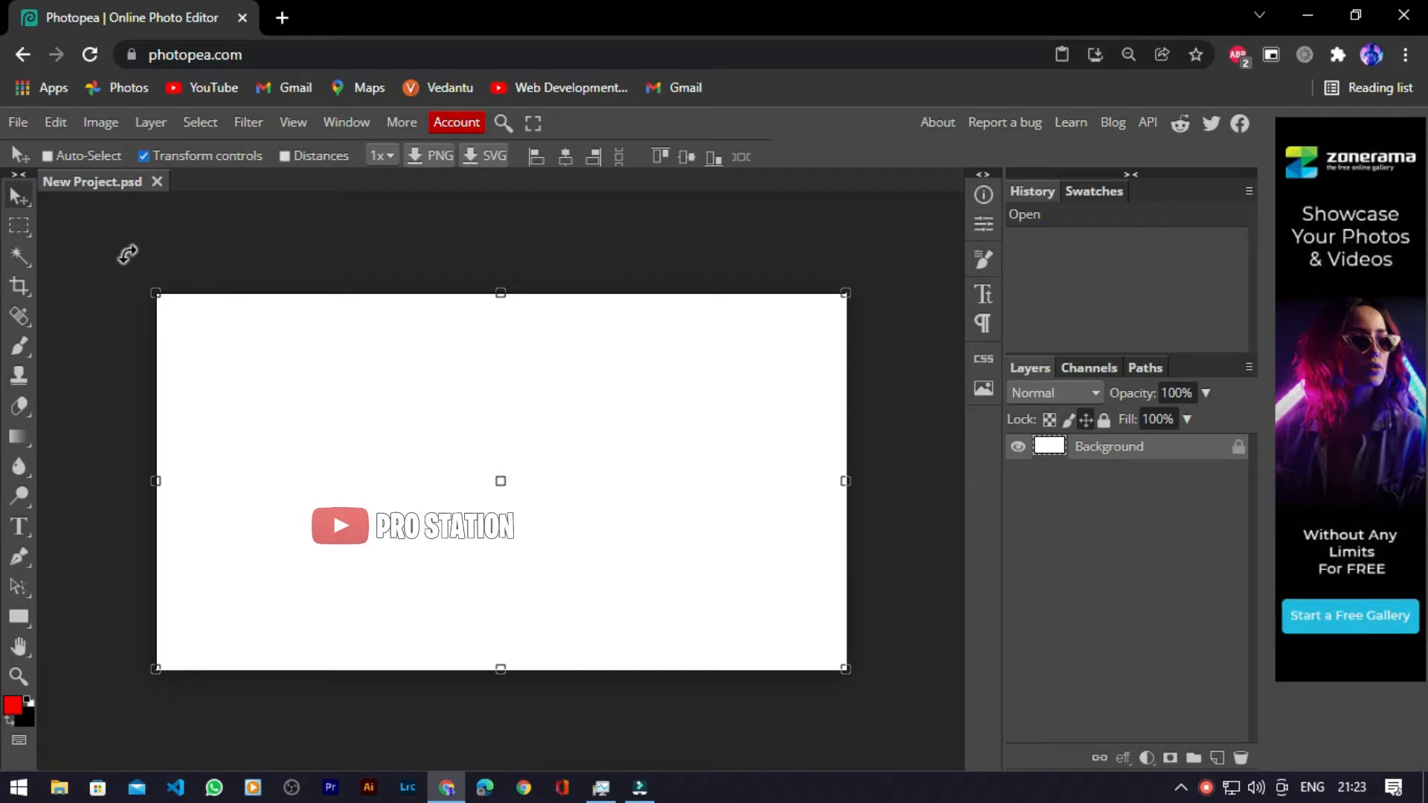
# Step: Open the red sparks image 9 from the Thumbnail folder
pyautogui.click(16, 123)
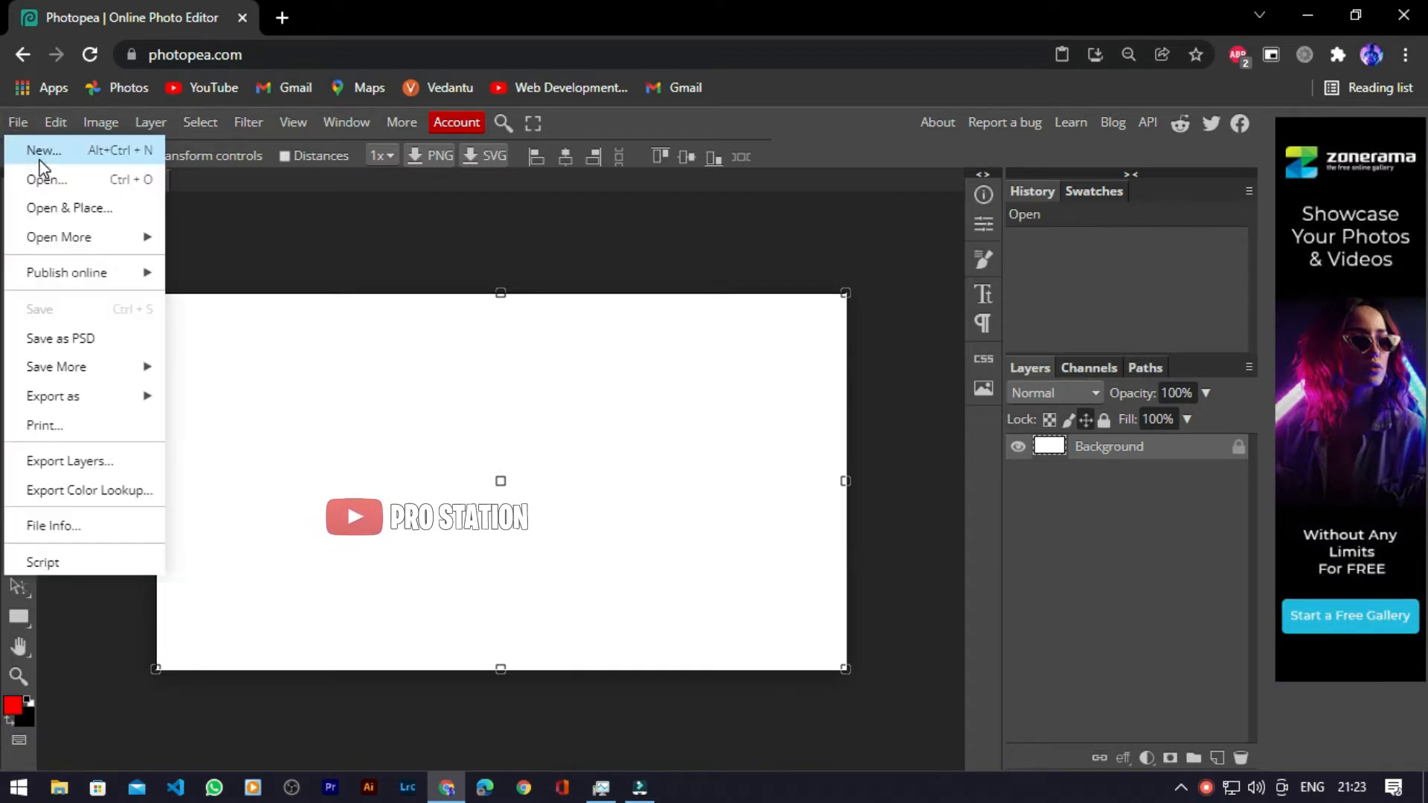
pyautogui.click(50, 177)
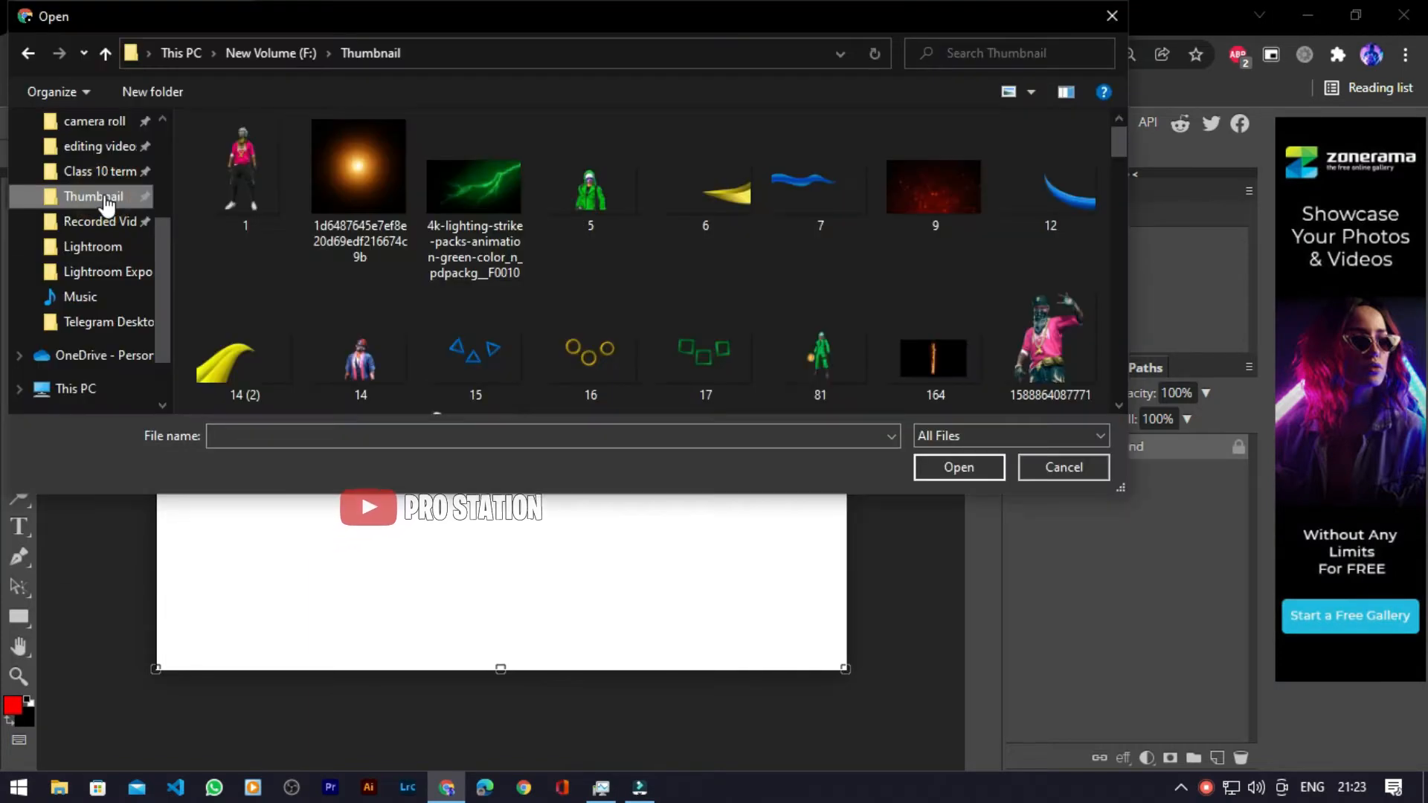
pyautogui.click(885, 176)
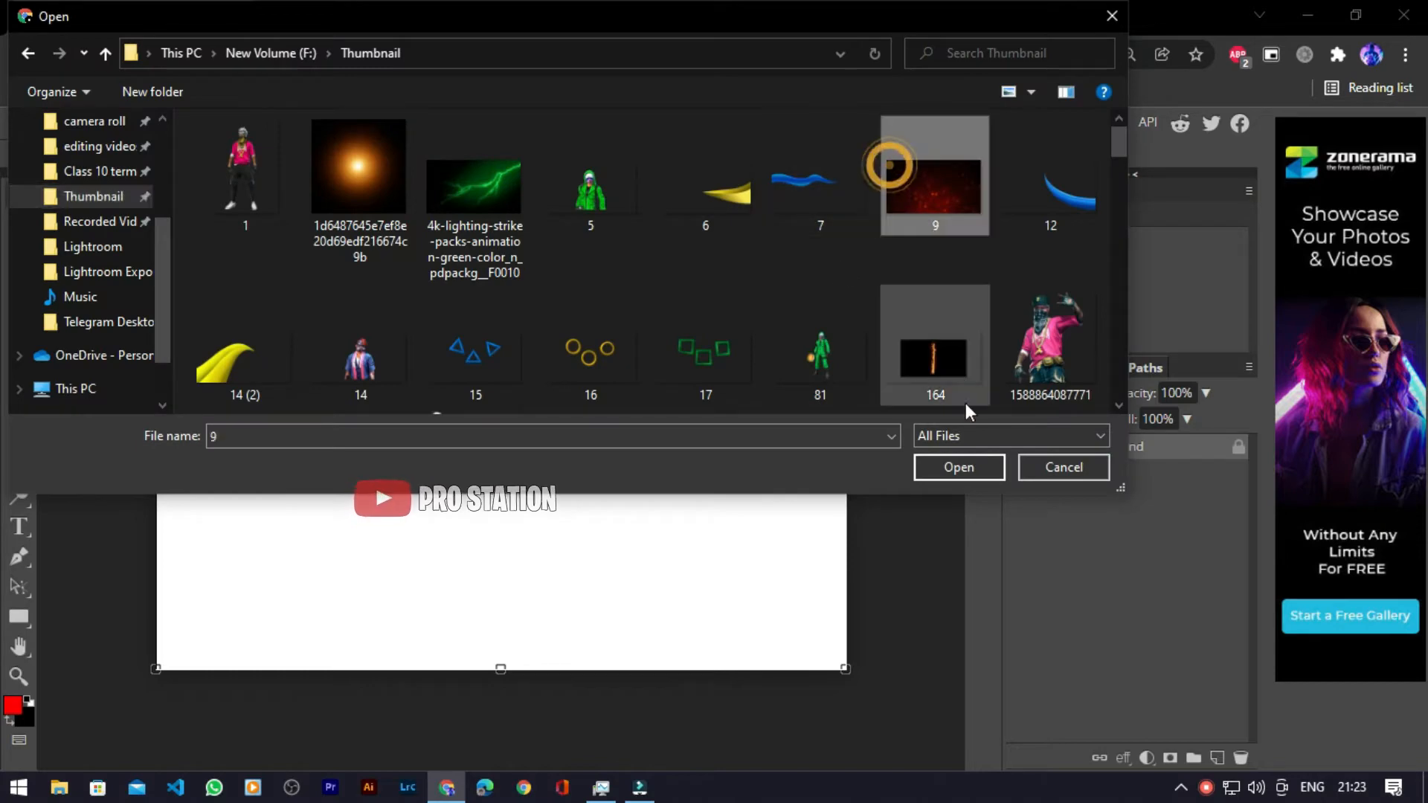
pyautogui.click(957, 465)
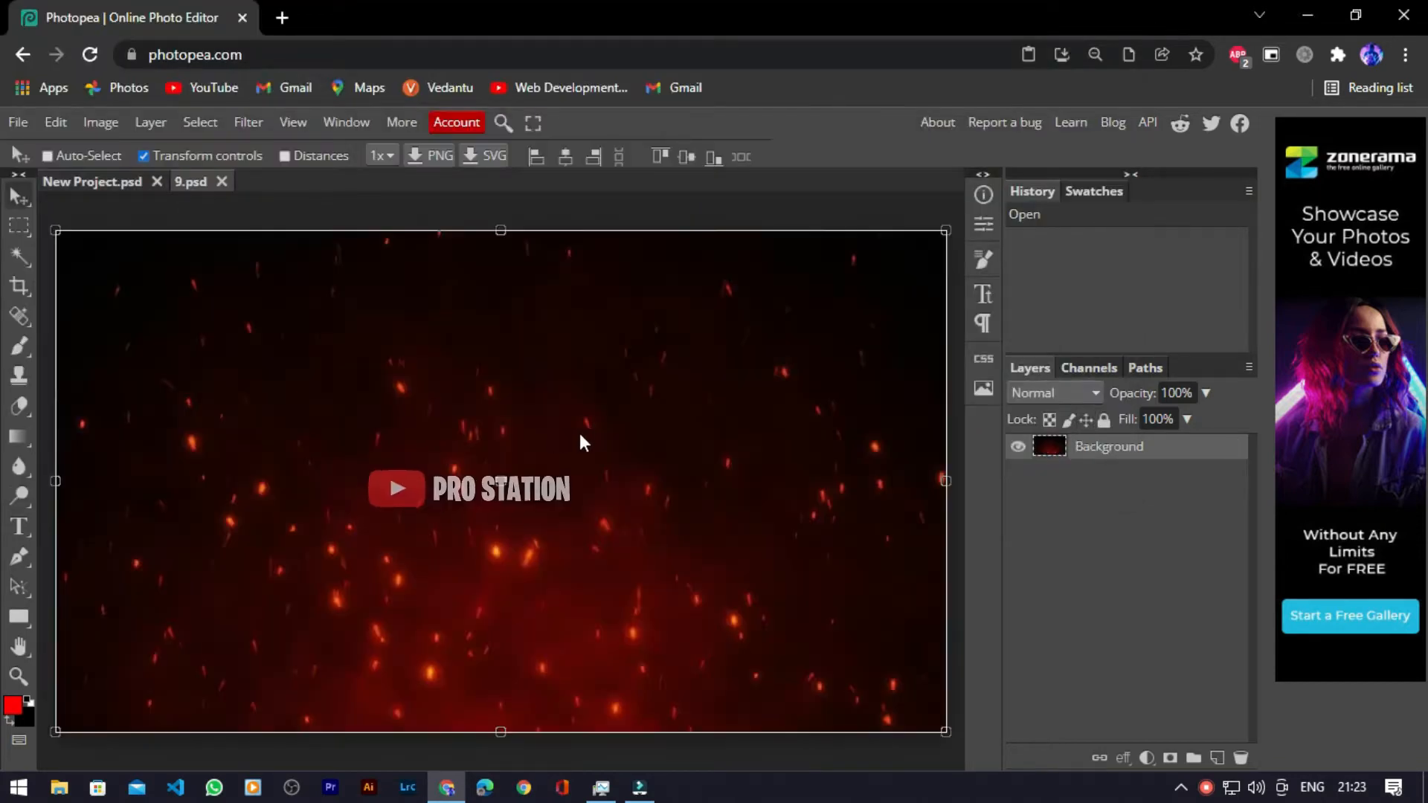
# Step: Copy the red sparks image into New Project.psd and align it with the canvas's upper-left corner
pyautogui.hotkey('ctrl', '-')
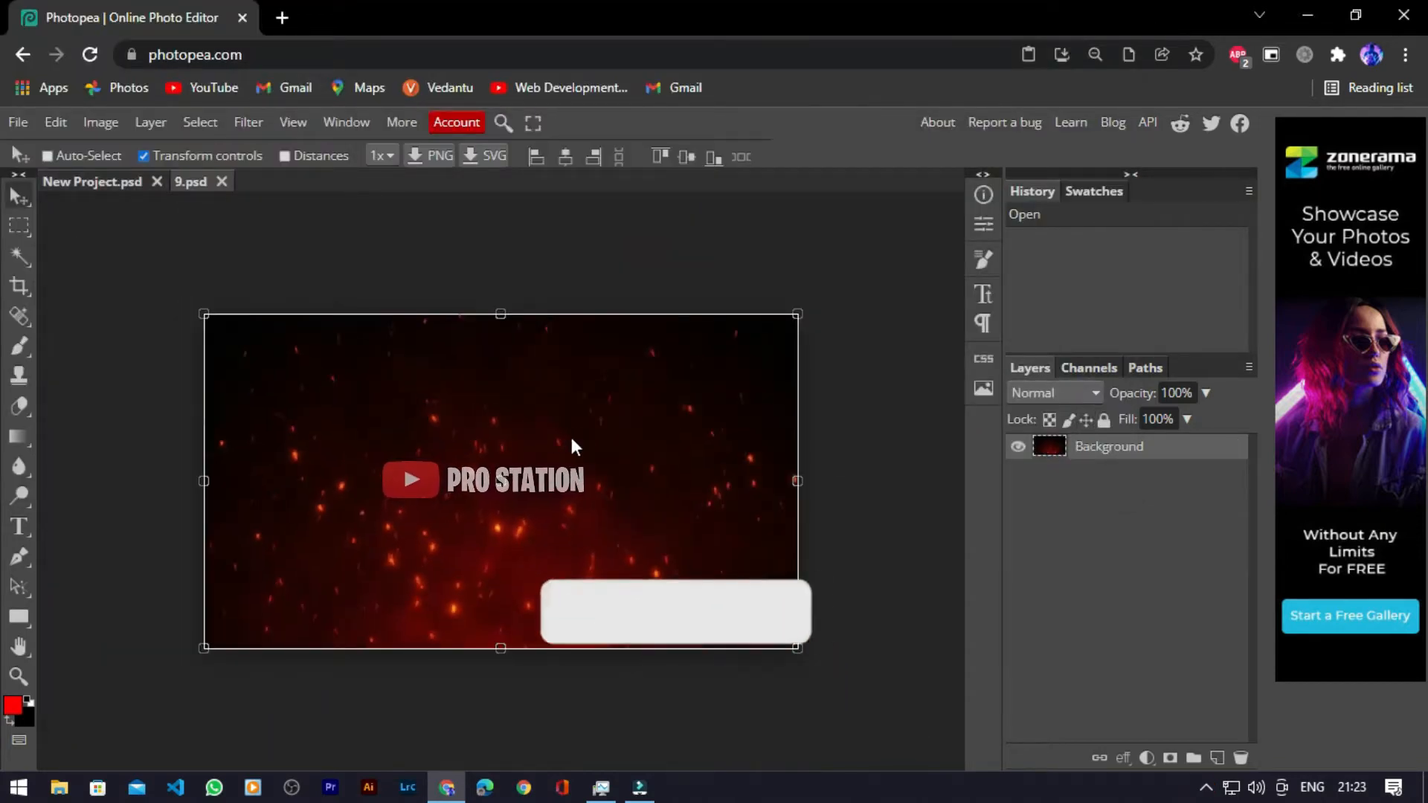
pyautogui.moveTo(570, 434); pyautogui.dragTo(354, 392)
pyautogui.moveTo(451, 399); pyautogui.dragTo(489, 360)
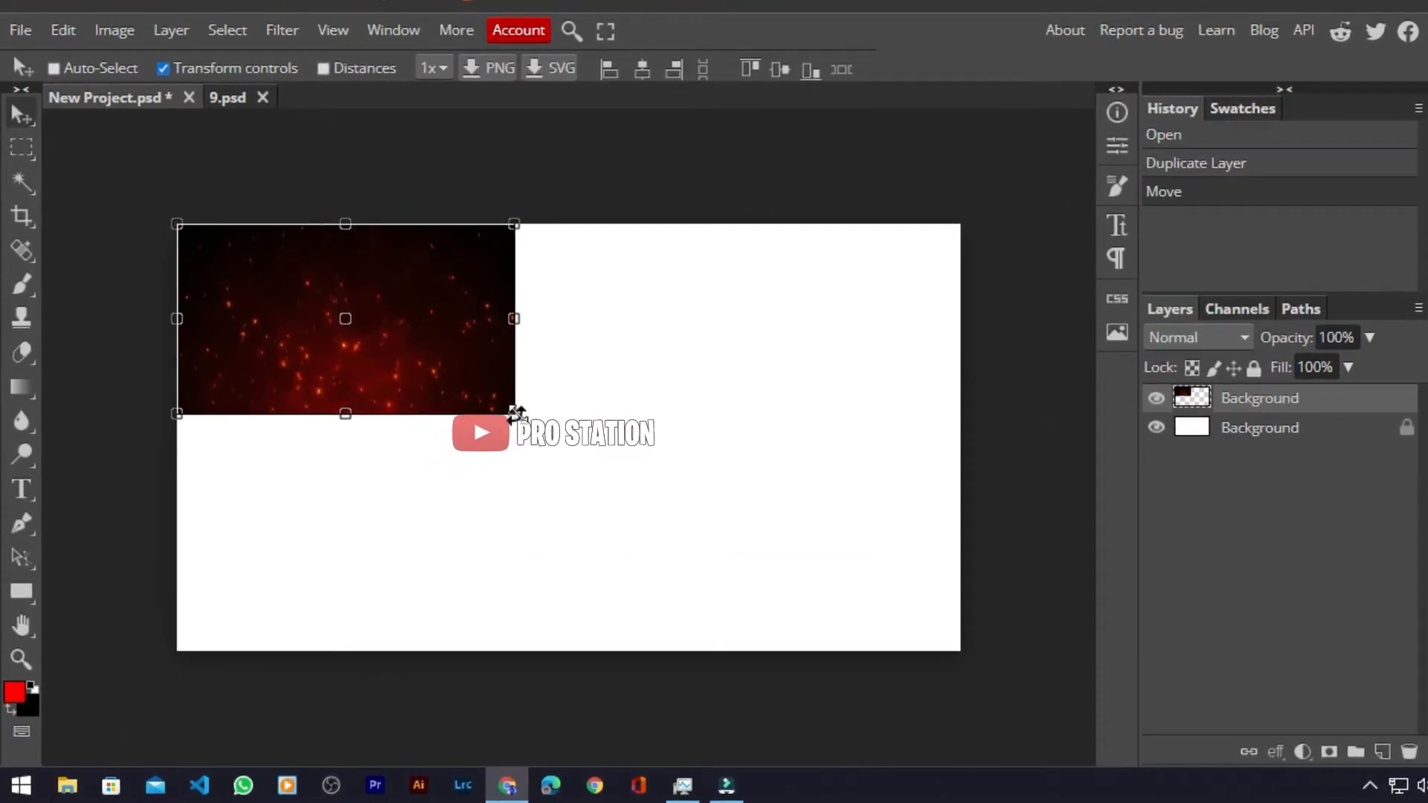
# Step: Enlarge the red sparks layer to the canvas width and stretch its lower edge to cover the whole canvas
pyautogui.moveTo(513, 414); pyautogui.dragTo(961, 644)
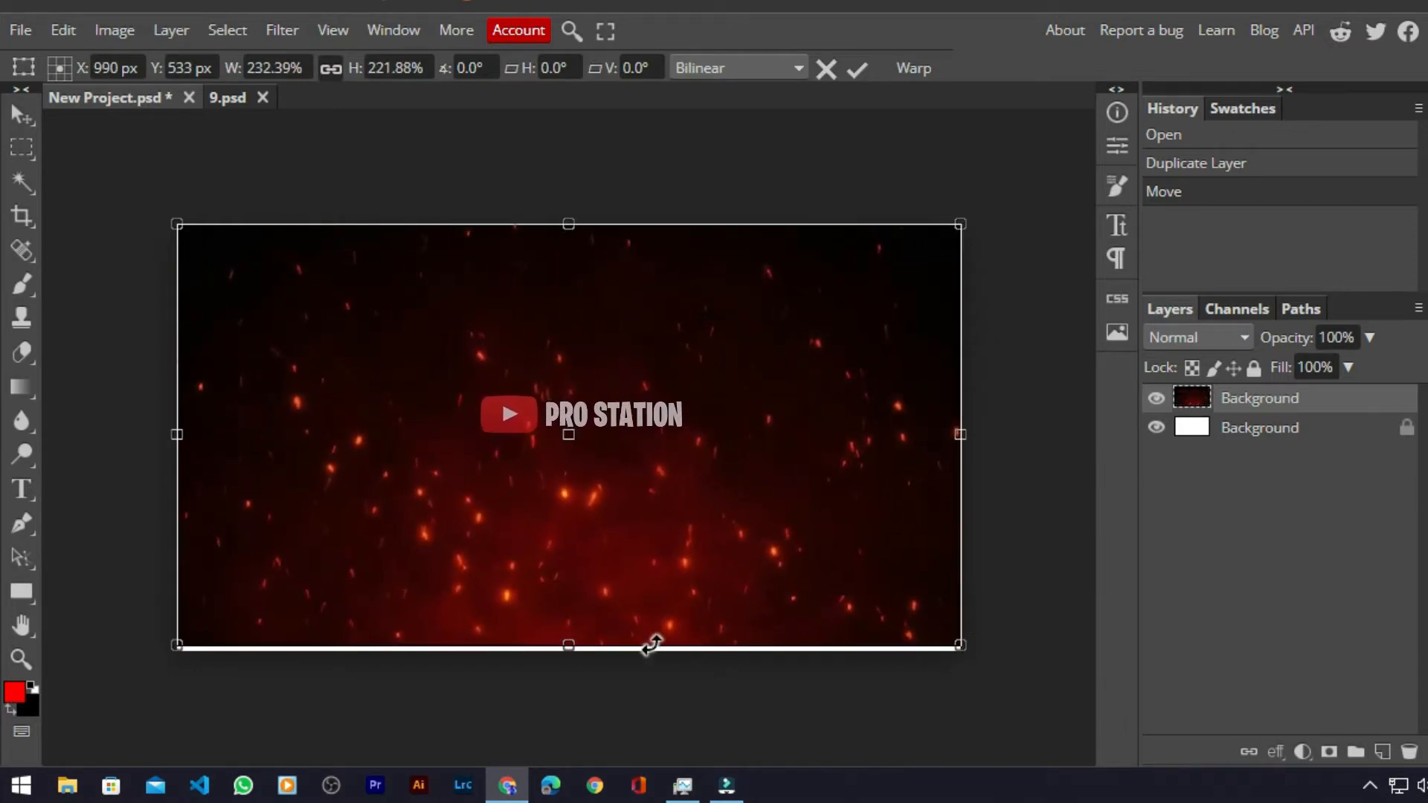
pyautogui.click(1334, 427)
pyautogui.click(1338, 405)
pyautogui.moveTo(568, 645); pyautogui.dragTo(568, 653)
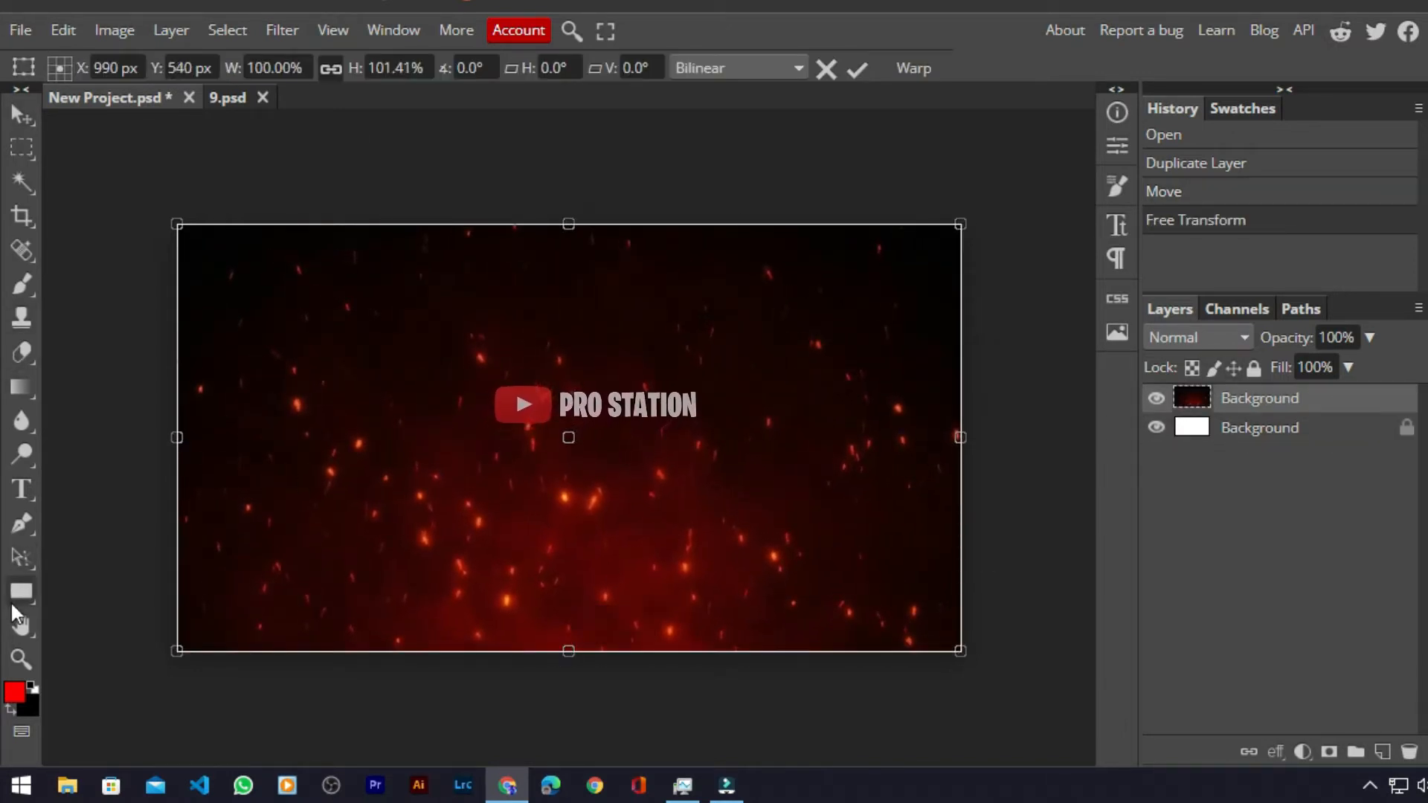
# Step: Draw a rectangle extending past all edges of the canvas and set its fill to purple c311c7
pyautogui.click(19, 590)
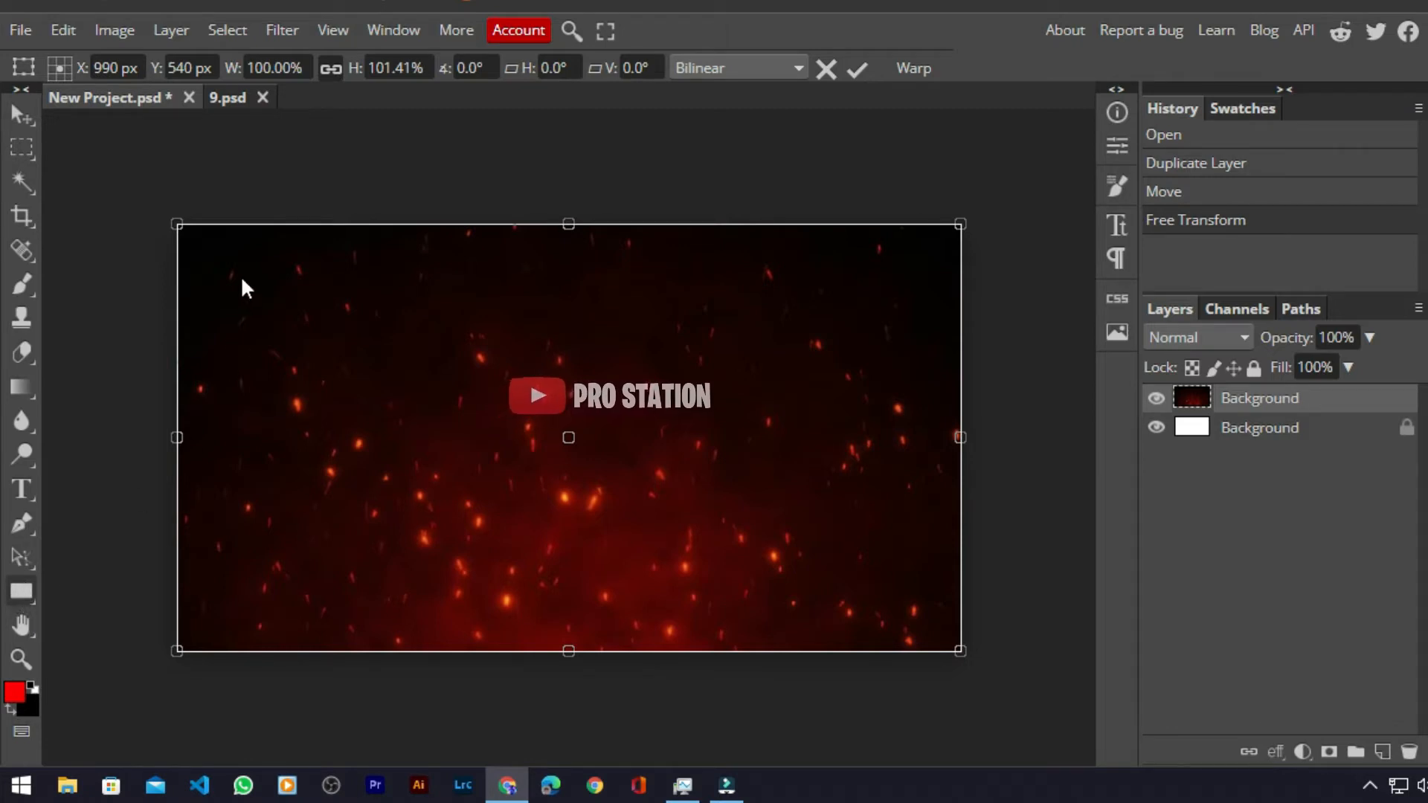
pyautogui.moveTo(134, 191); pyautogui.dragTo(1013, 695)
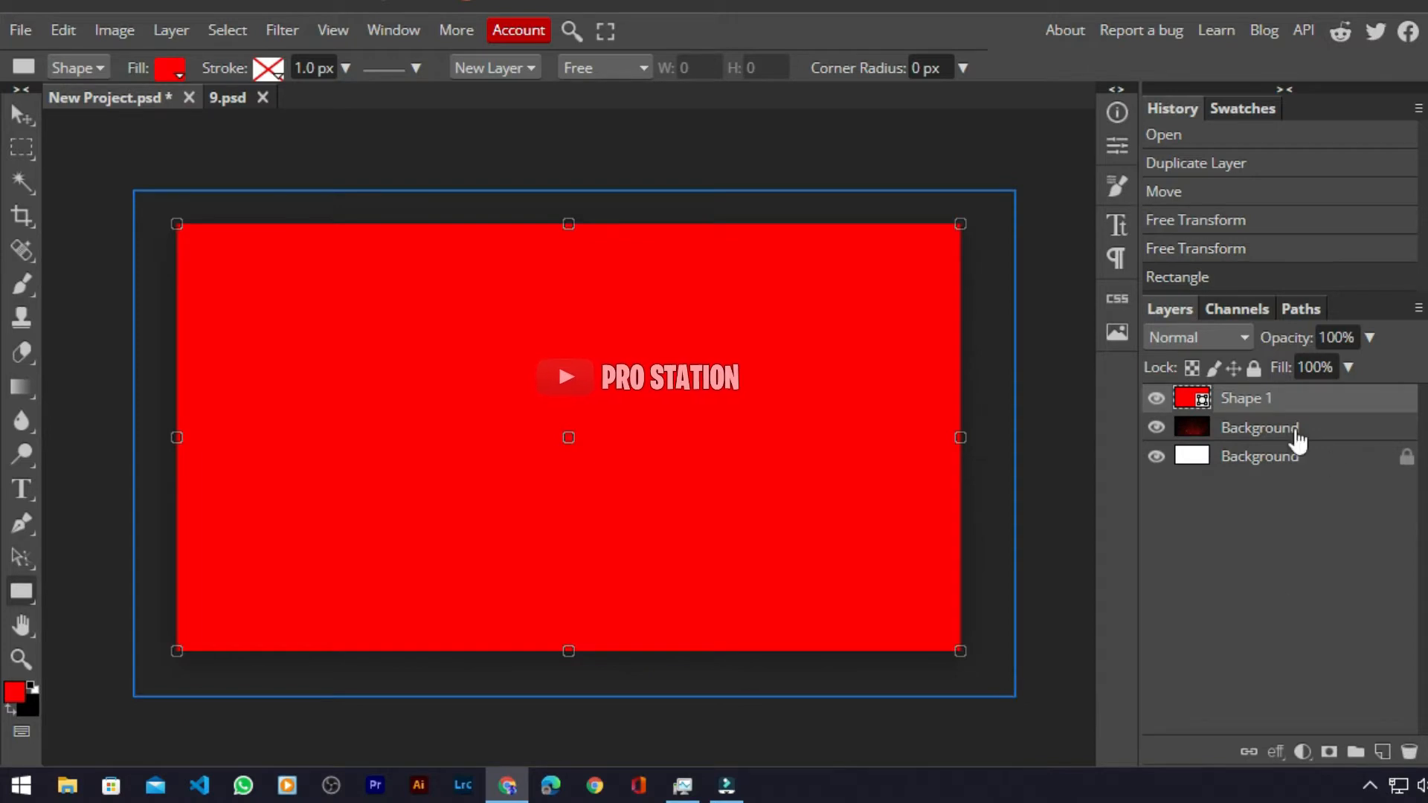
pyautogui.click(160, 75)
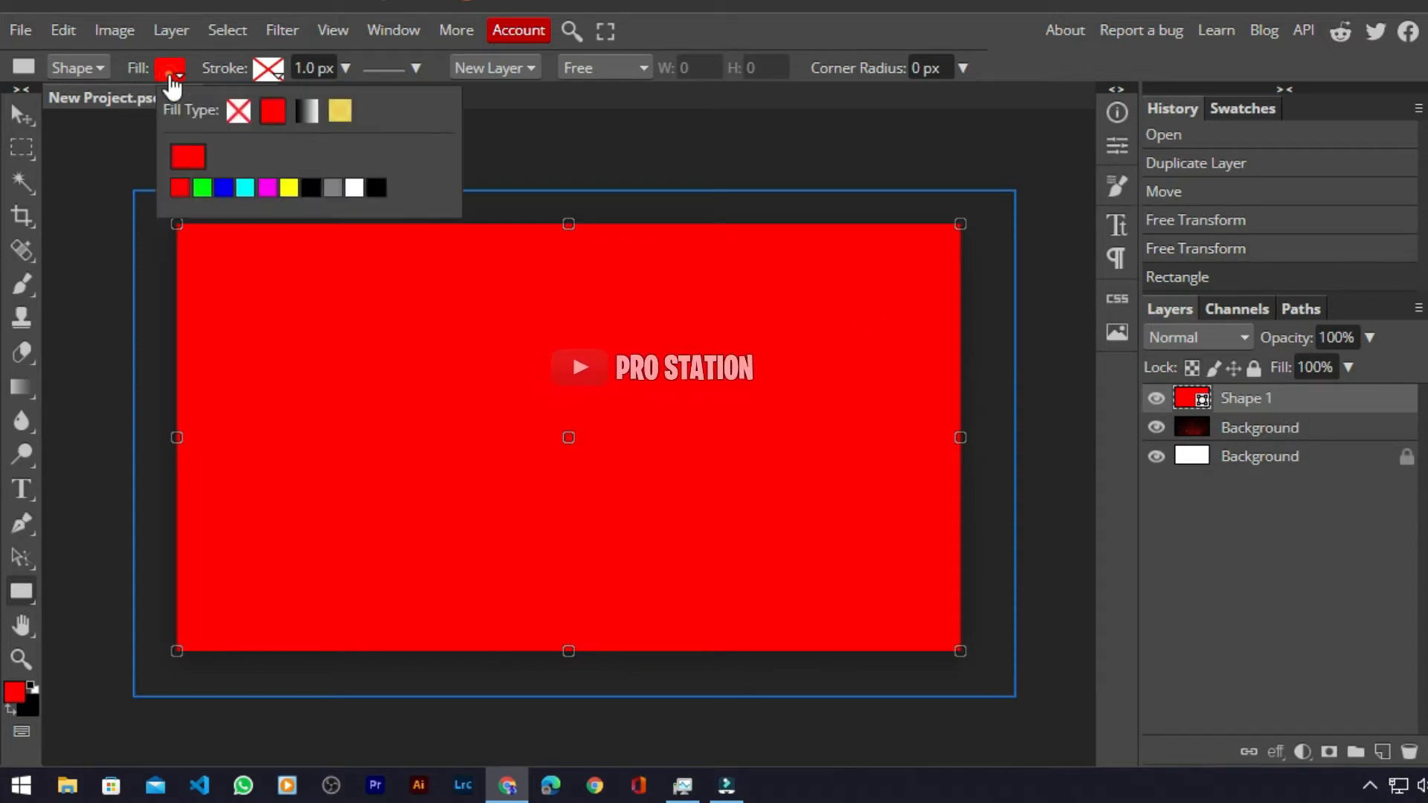
pyautogui.click(177, 154)
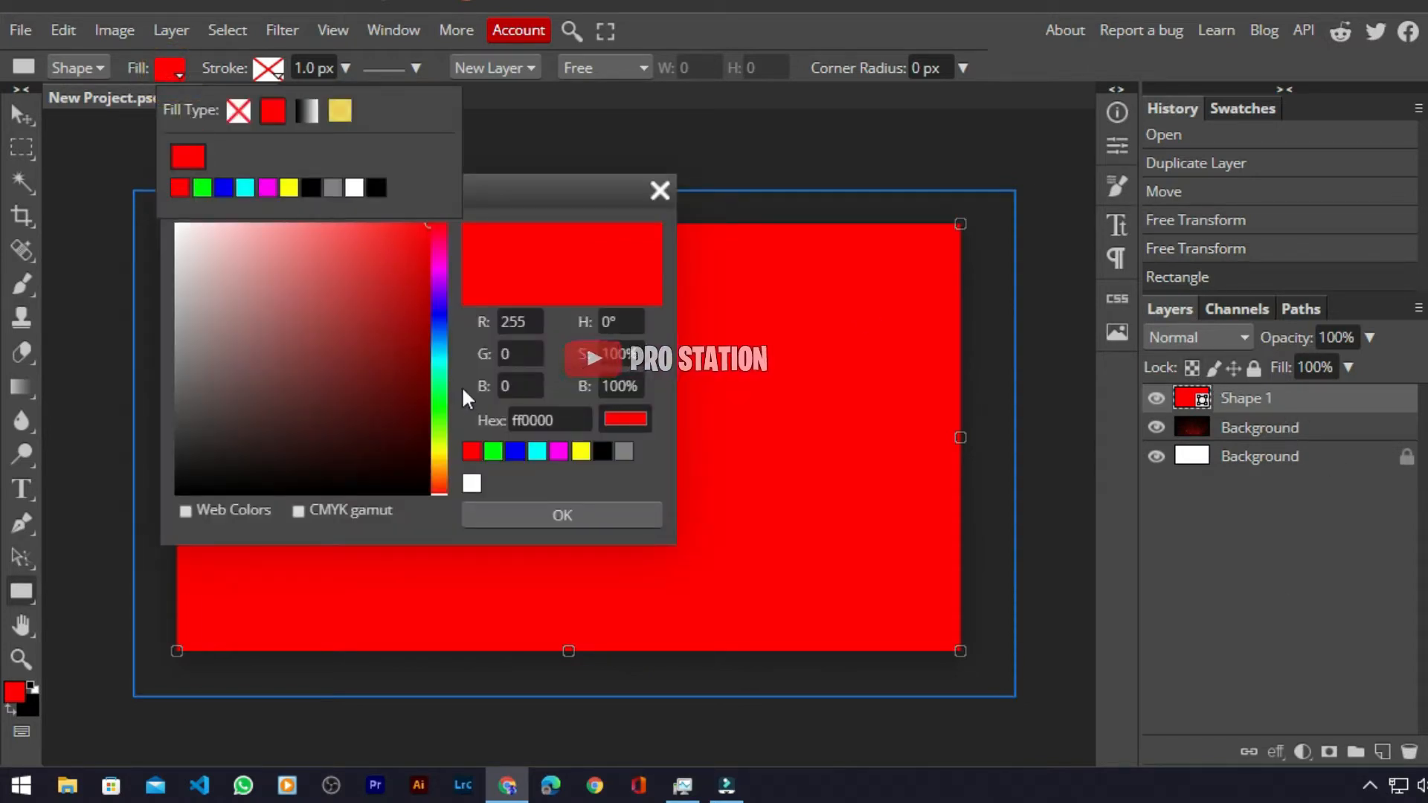
pyautogui.click(558, 452)
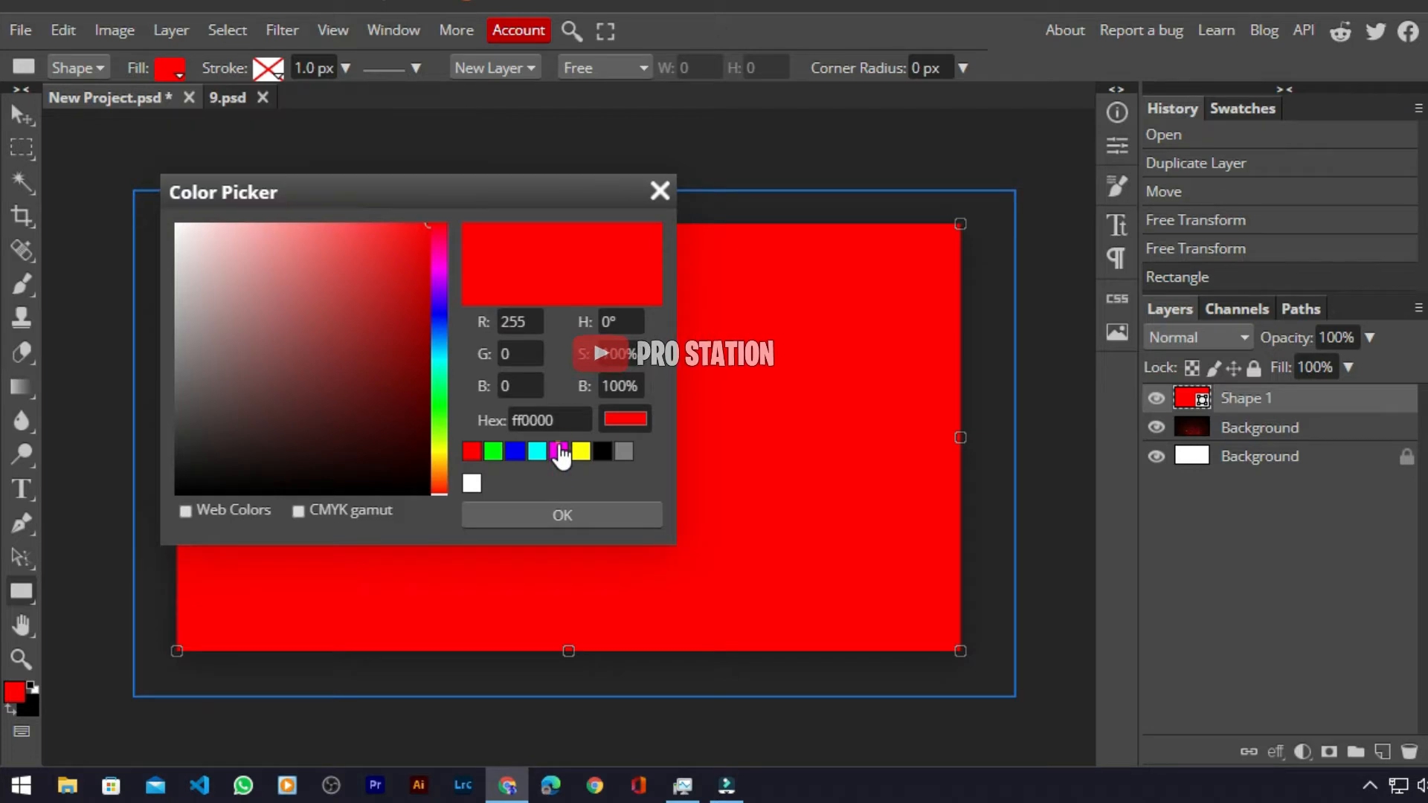
pyautogui.click(437, 250)
pyautogui.moveTo(435, 249); pyautogui.dragTo(436, 277)
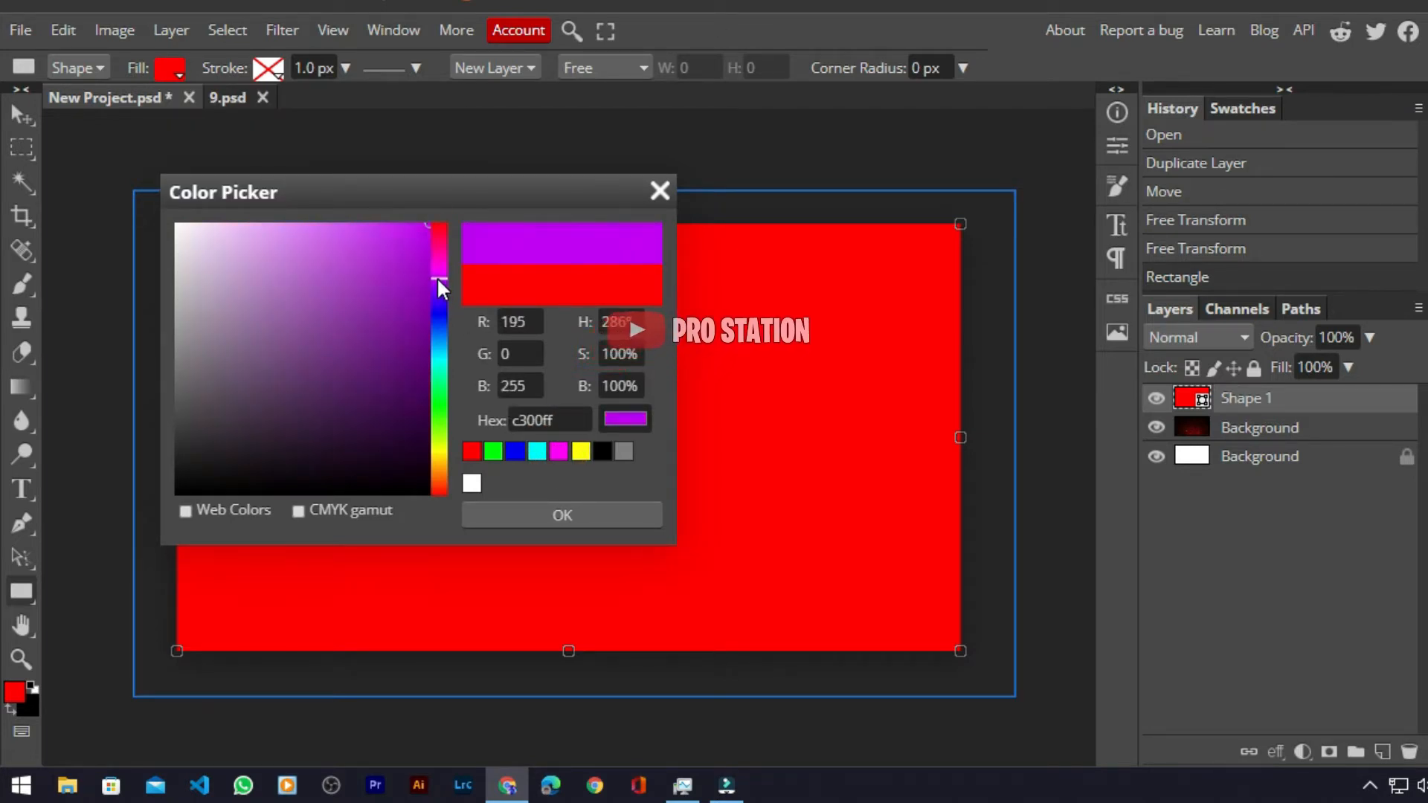
pyautogui.click(433, 275)
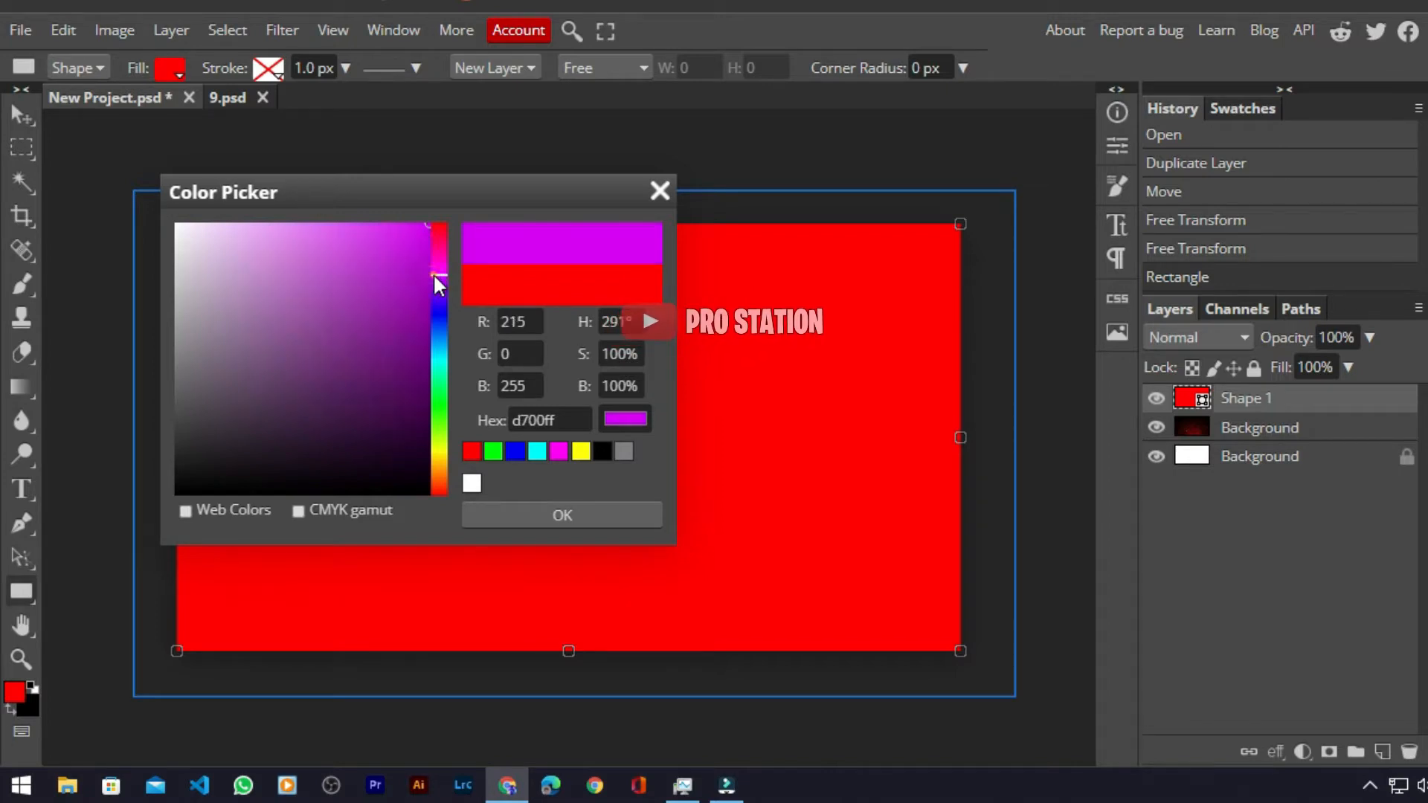
pyautogui.click(435, 269)
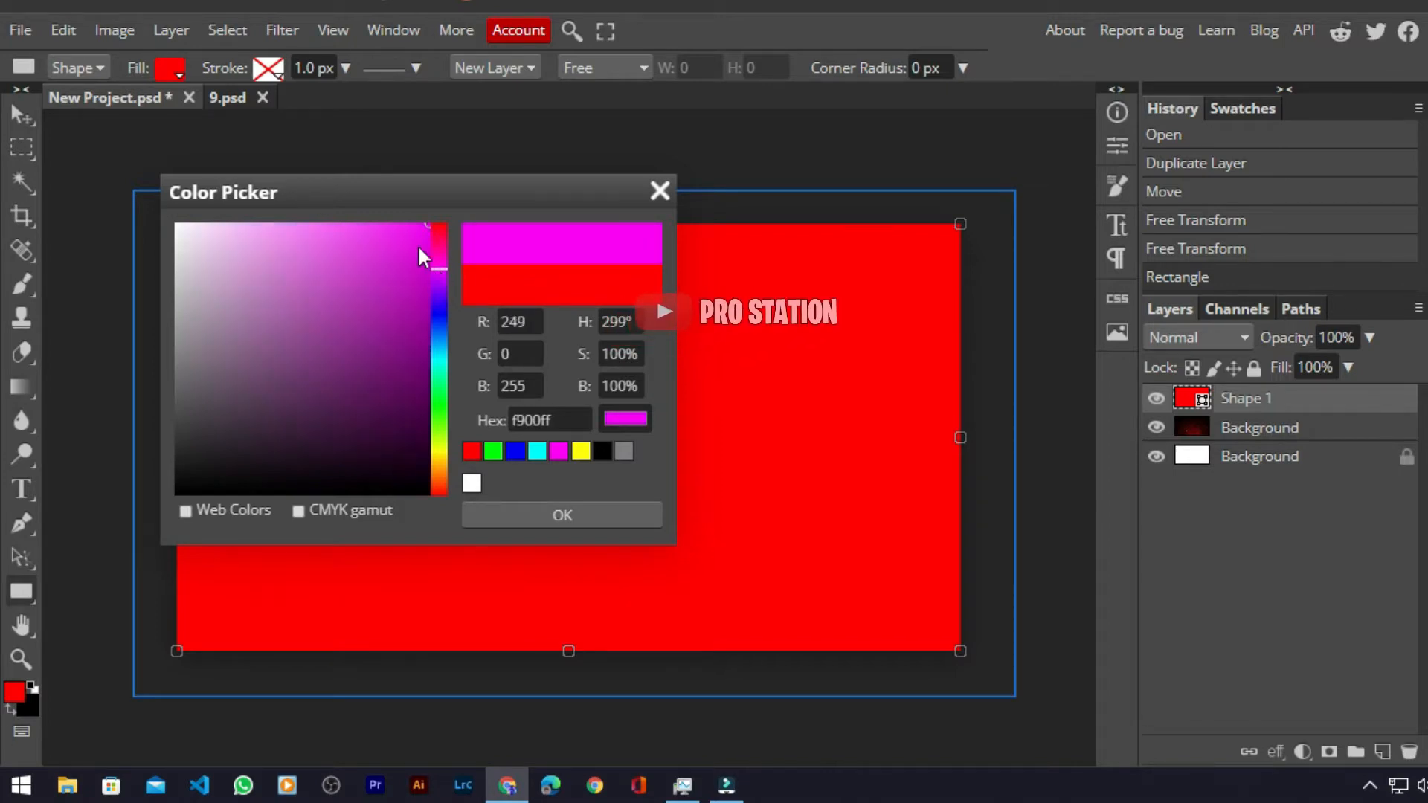
pyautogui.moveTo(412, 234); pyautogui.dragTo(408, 281)
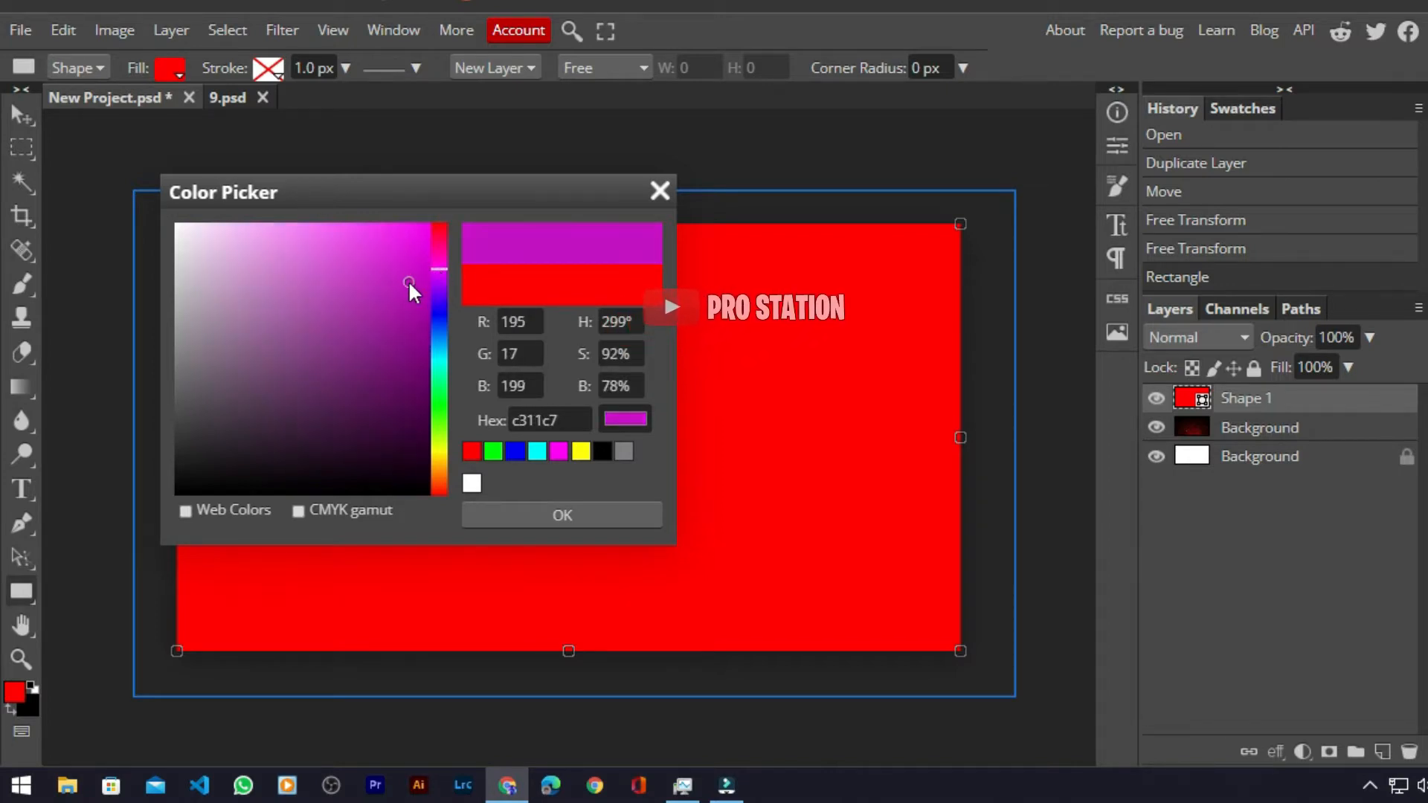
pyautogui.click(517, 515)
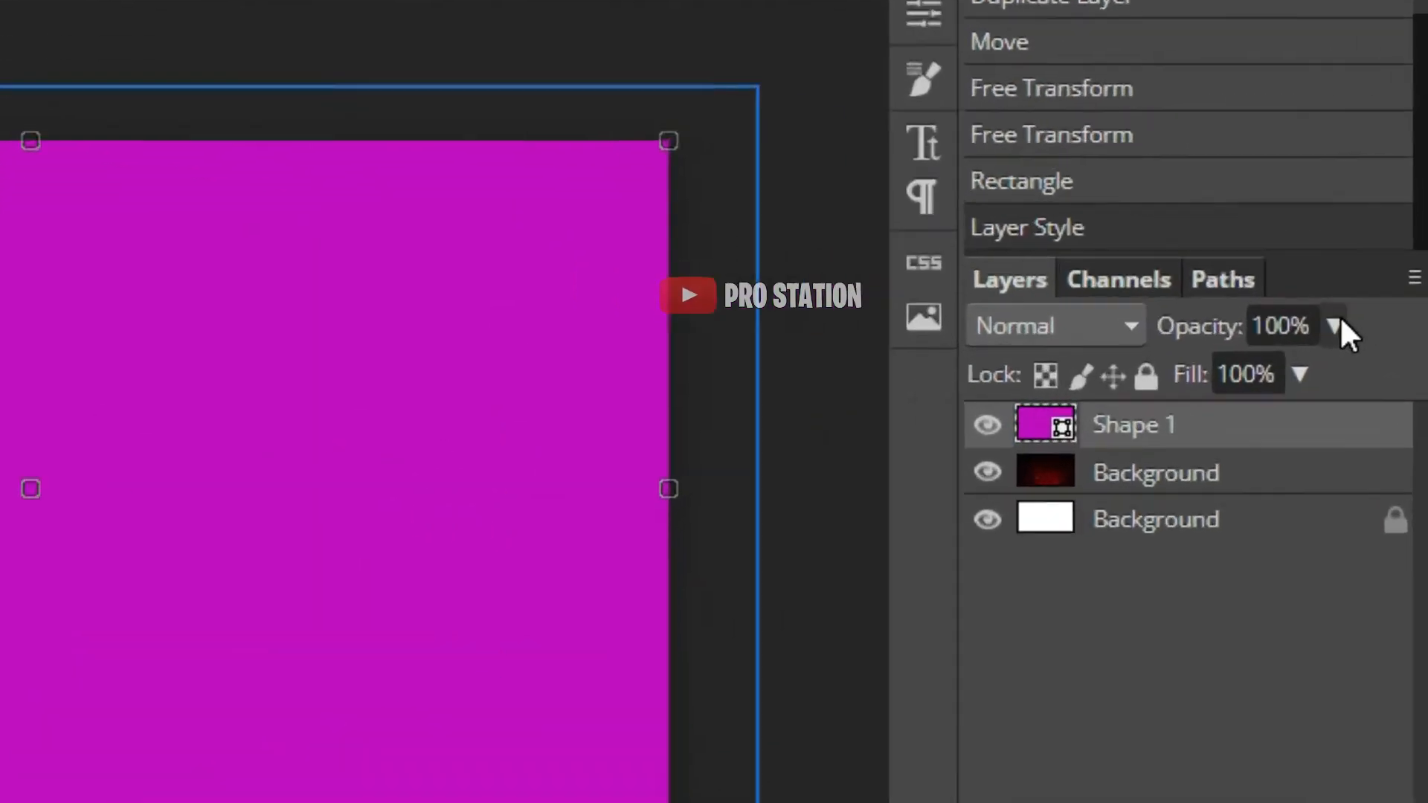
# Step: Set the opacity of the purple rectangle layer to 68% and switch to the Move tool
pyautogui.click(1336, 324)
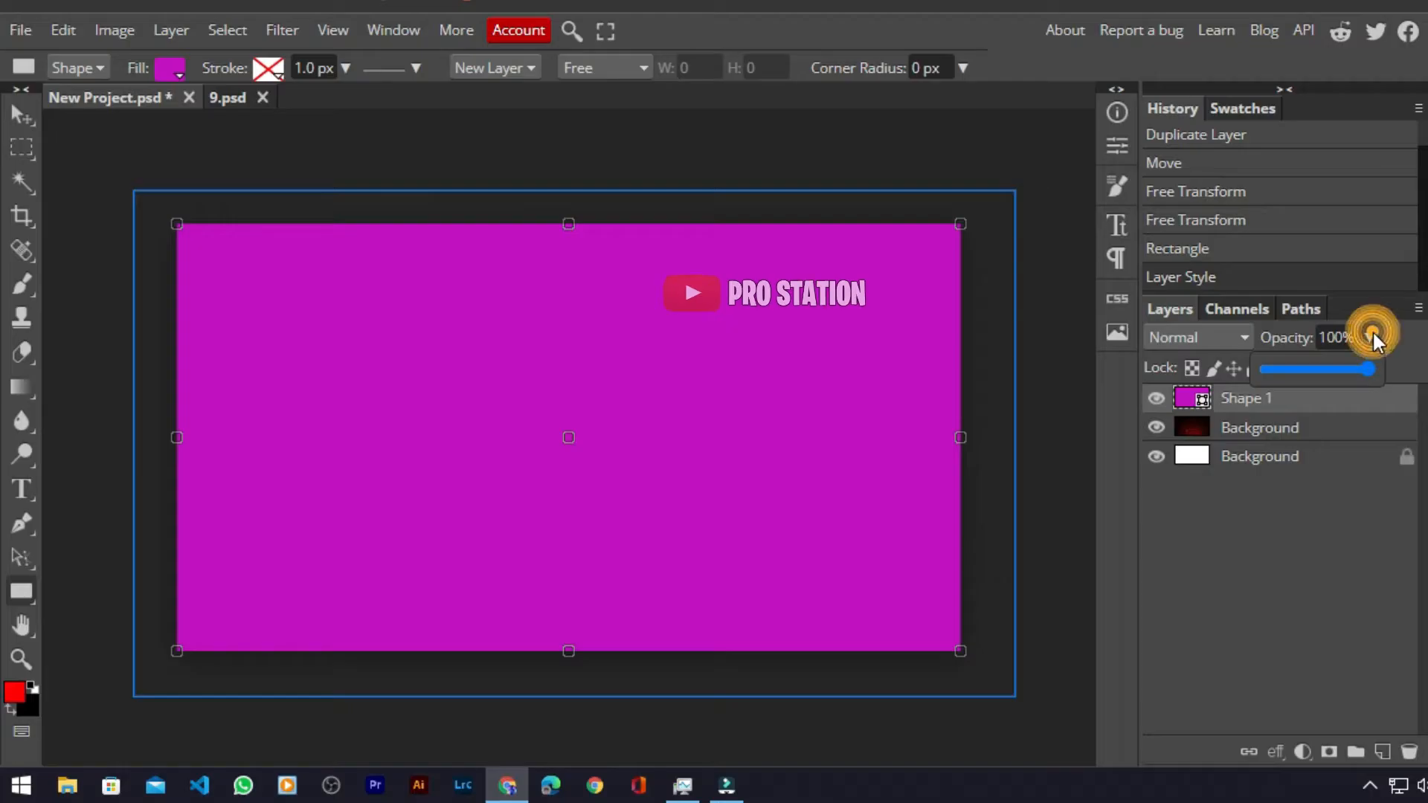
pyautogui.moveTo(1327, 378)
pyautogui.mouseDown()
pyautogui.moveTo(1284, 382)
pyautogui.moveTo(1326, 367)
pyautogui.moveTo(1349, 382)
pyautogui.moveTo(1335, 383)
pyautogui.mouseUp()
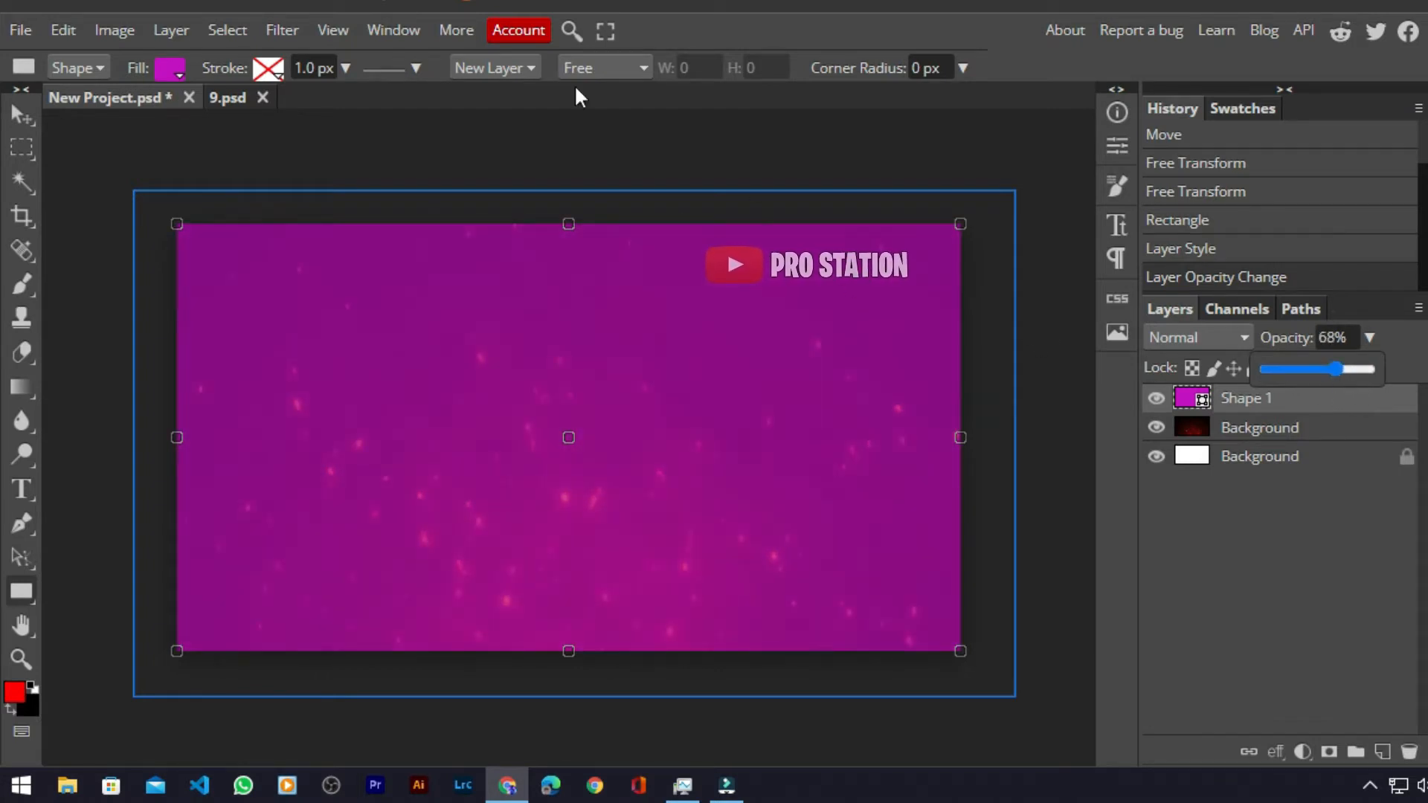
pyautogui.click(19, 113)
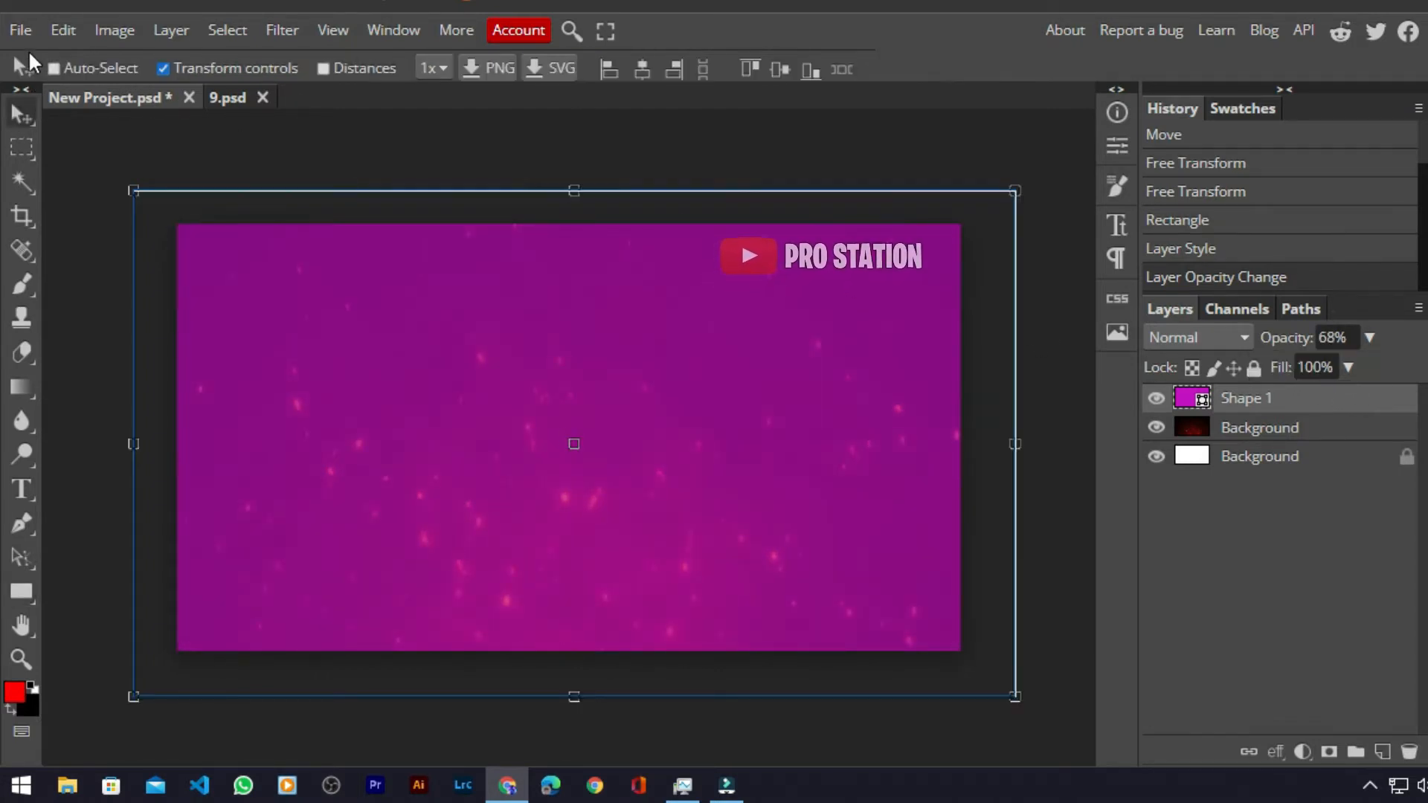
# Step: Open character image 1 from the Thumbnail folder
pyautogui.click(19, 30)
pyautogui.click(50, 88)
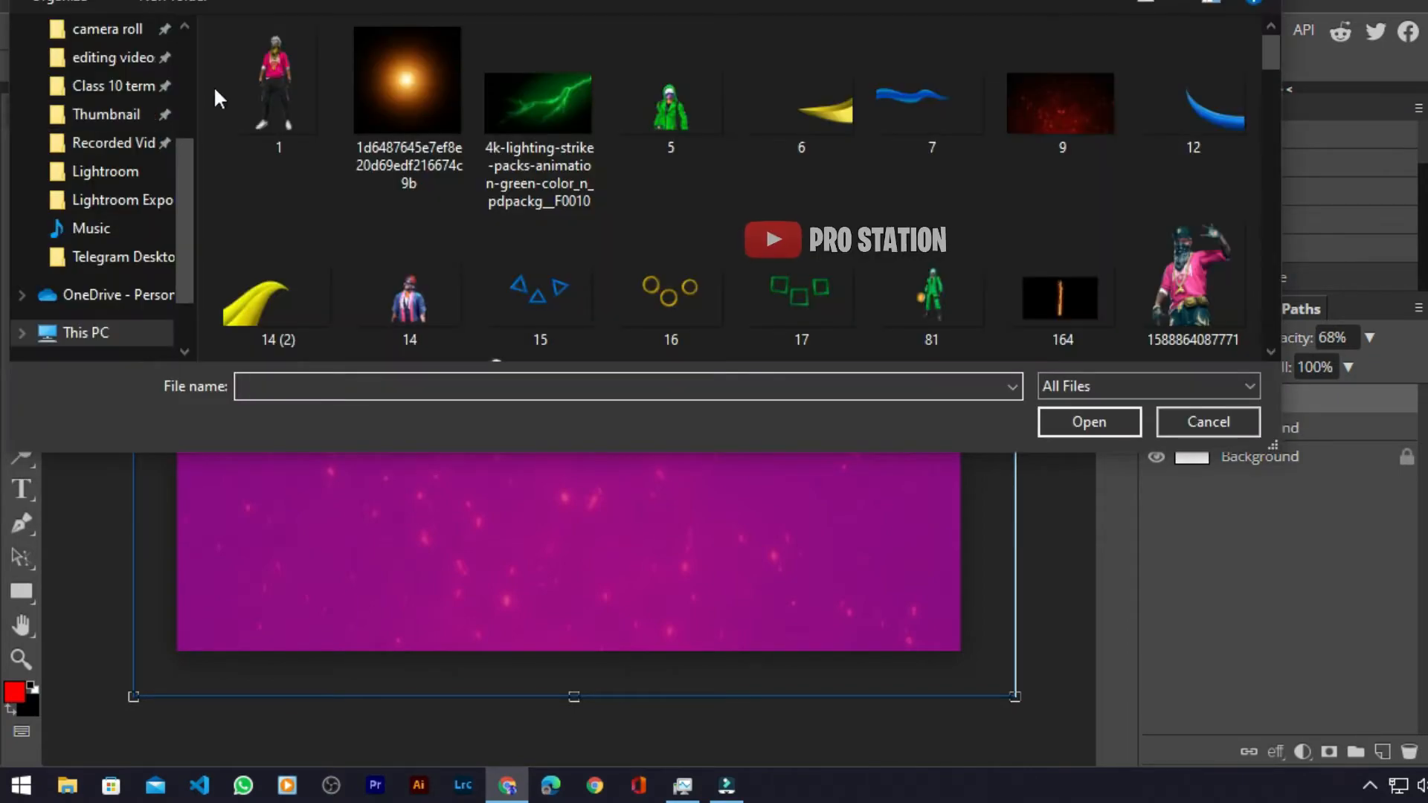
pyautogui.click(282, 78)
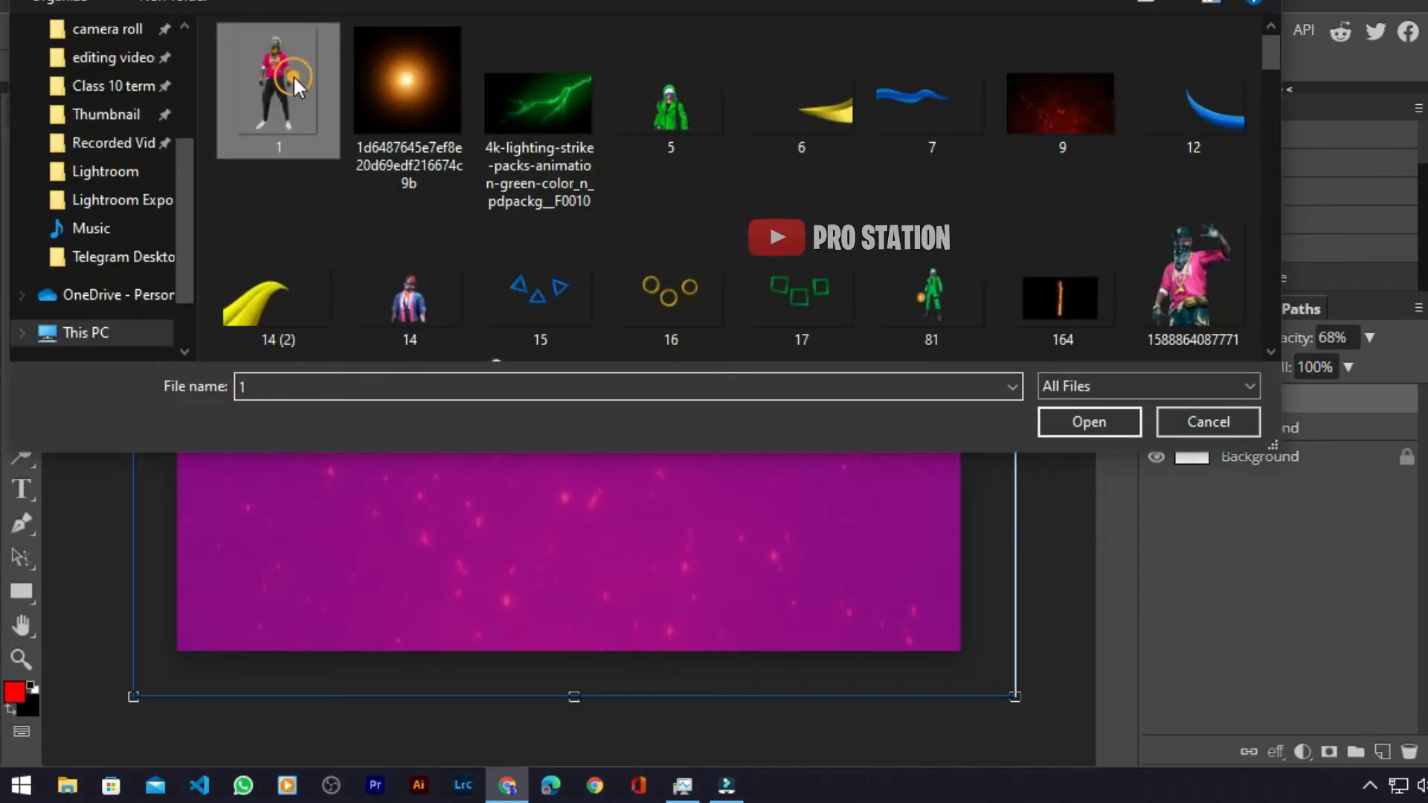
pyautogui.click(1103, 425)
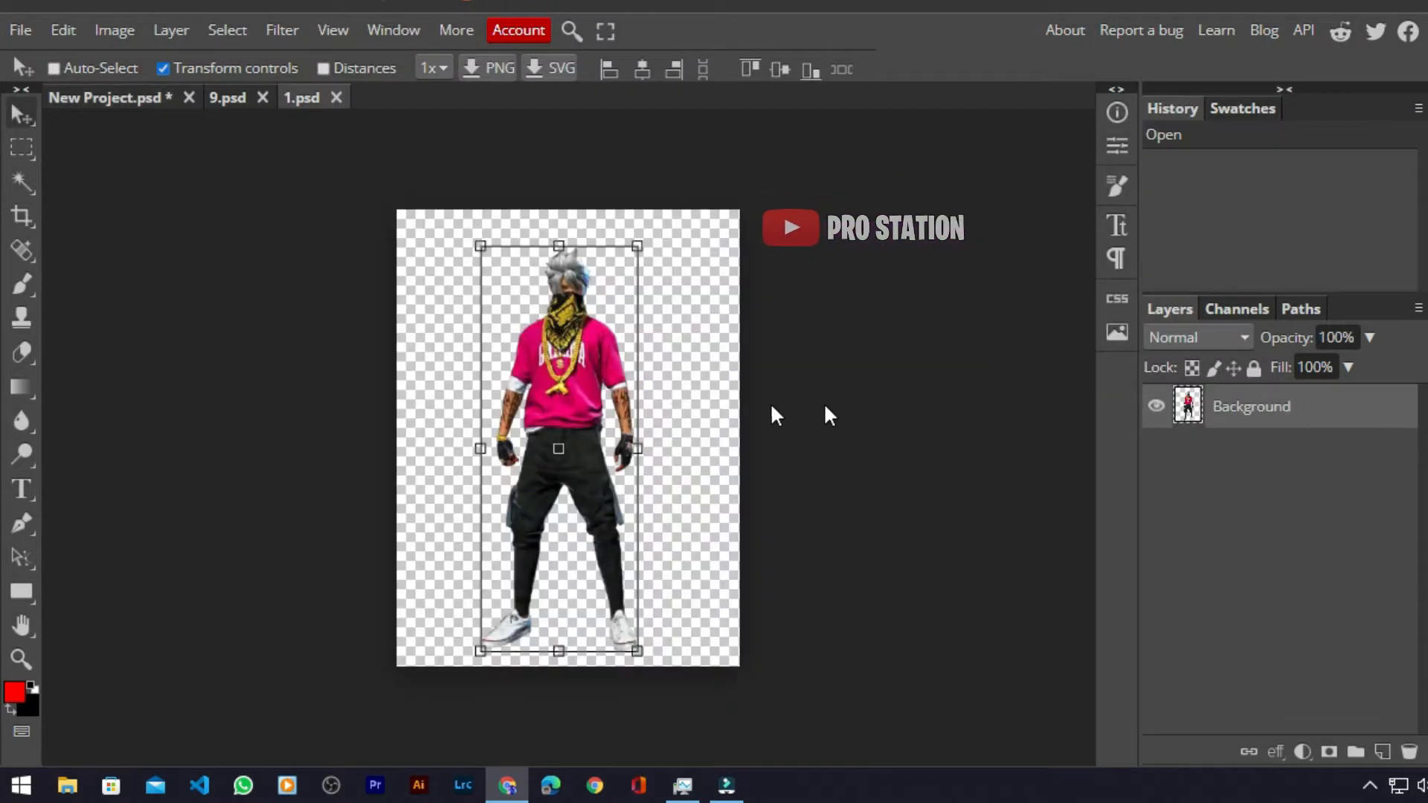
# Step: Copy the character into New Project.psd and enlarge it so its head and torso fill the canvas's left side
pyautogui.moveTo(545, 363); pyautogui.dragTo(266, 581)
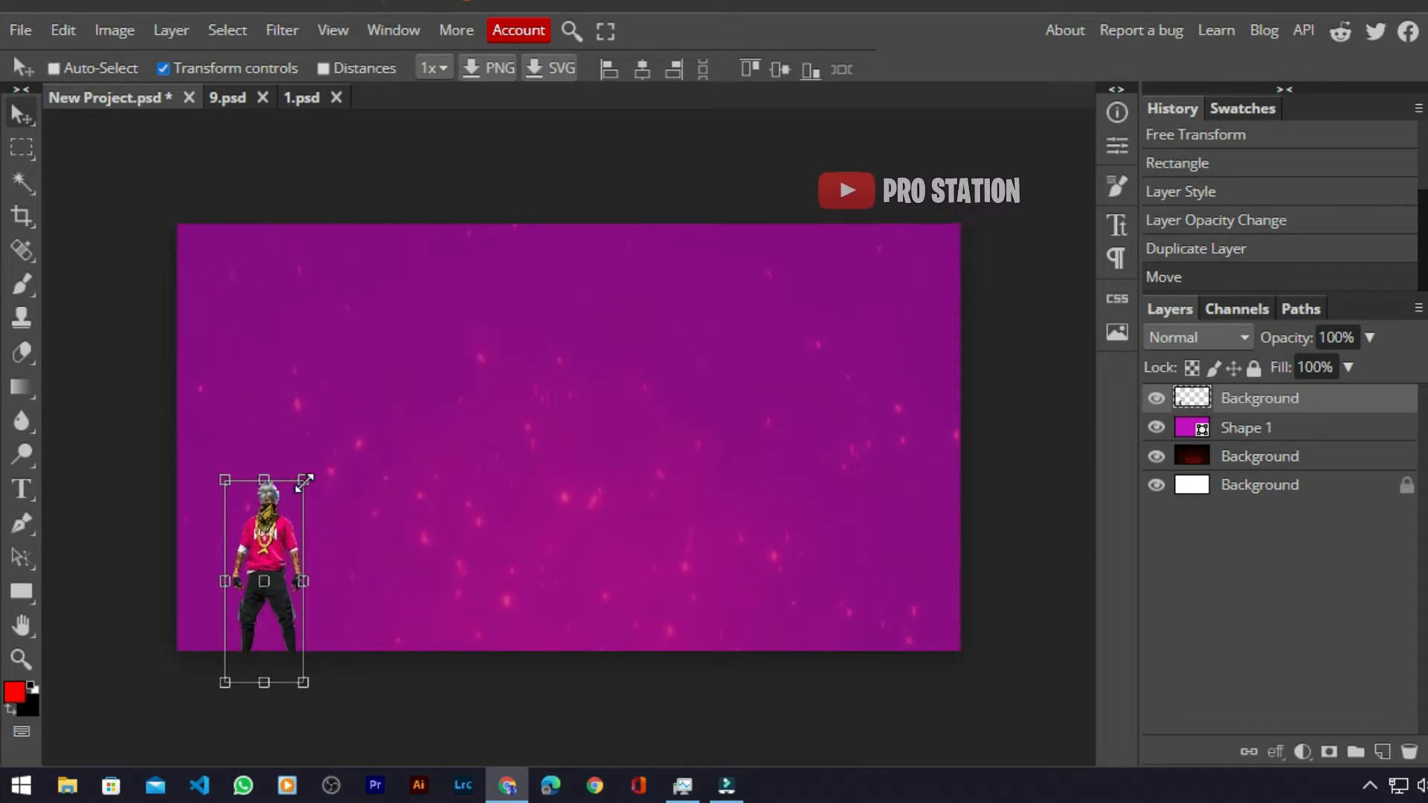
pyautogui.moveTo(304, 481); pyautogui.dragTo(543, 74)
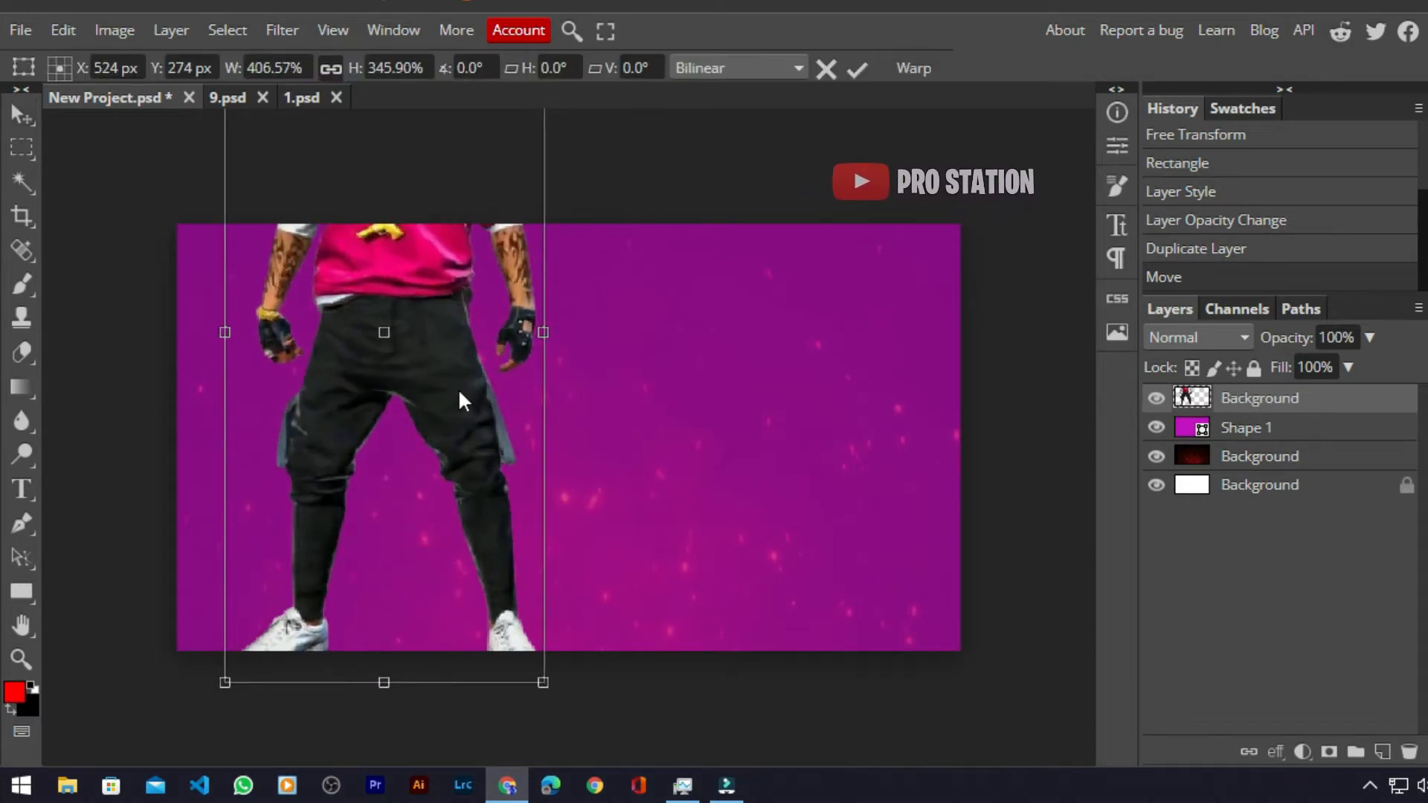
pyautogui.moveTo(459, 393); pyautogui.dragTo(425, 645)
pyautogui.moveTo(494, 234); pyautogui.dragTo(530, 125)
pyautogui.moveTo(430, 322); pyautogui.dragTo(418, 406)
# Step: Add an Outer Glow to the character layer with color ff00ff, opacity 100% and size 29 px
pyautogui.doubleClick(1377, 394)
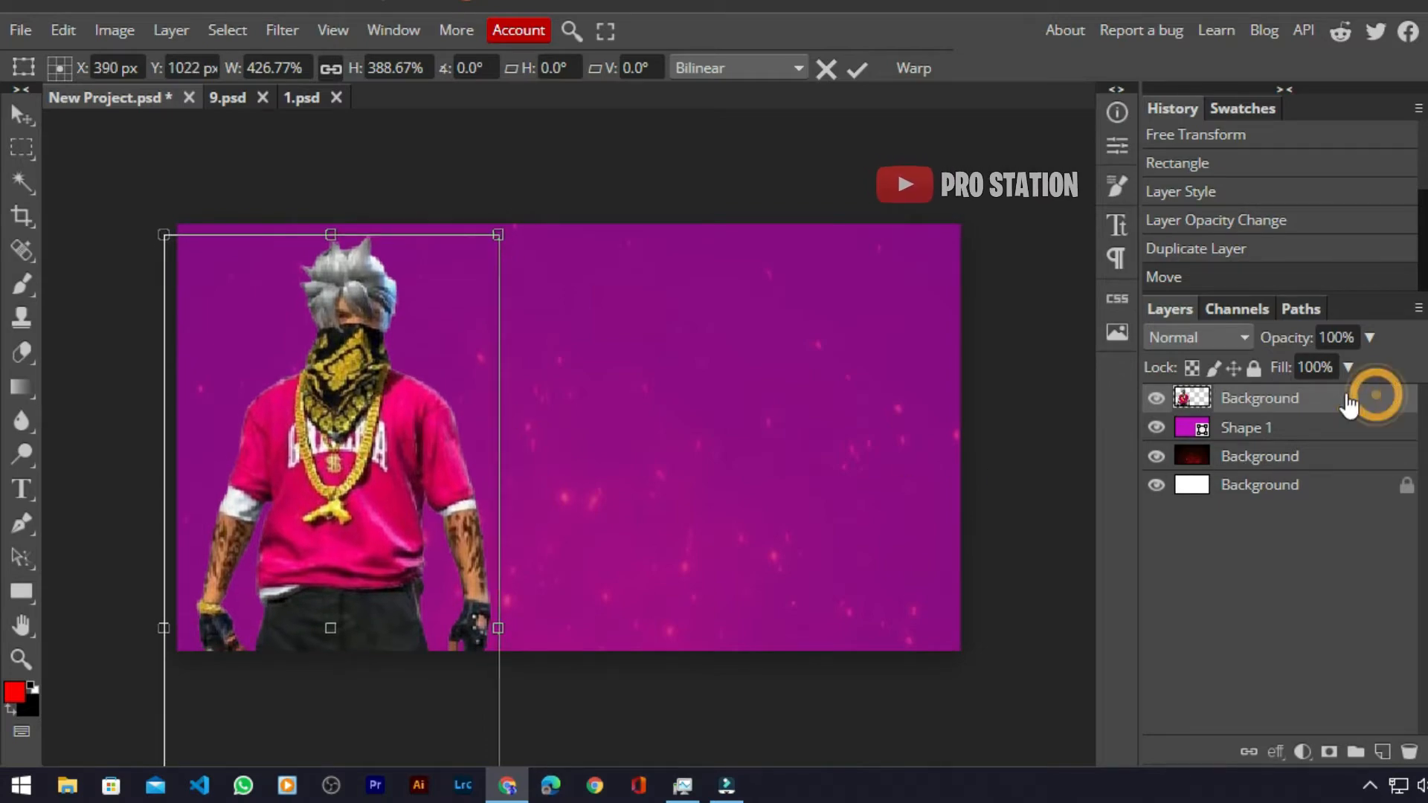
pyautogui.moveTo(638, 192); pyautogui.dragTo(1133, 49)
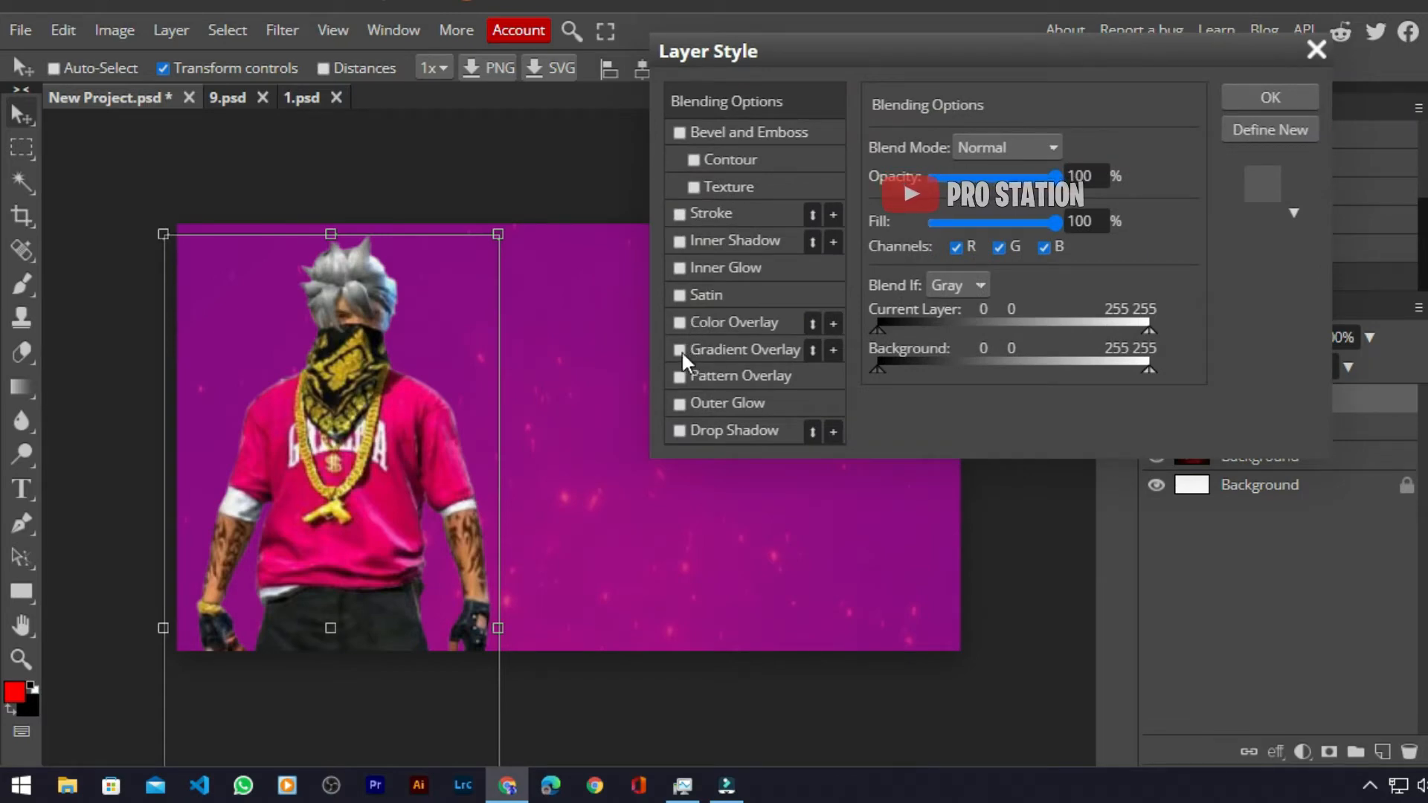
pyautogui.click(681, 406)
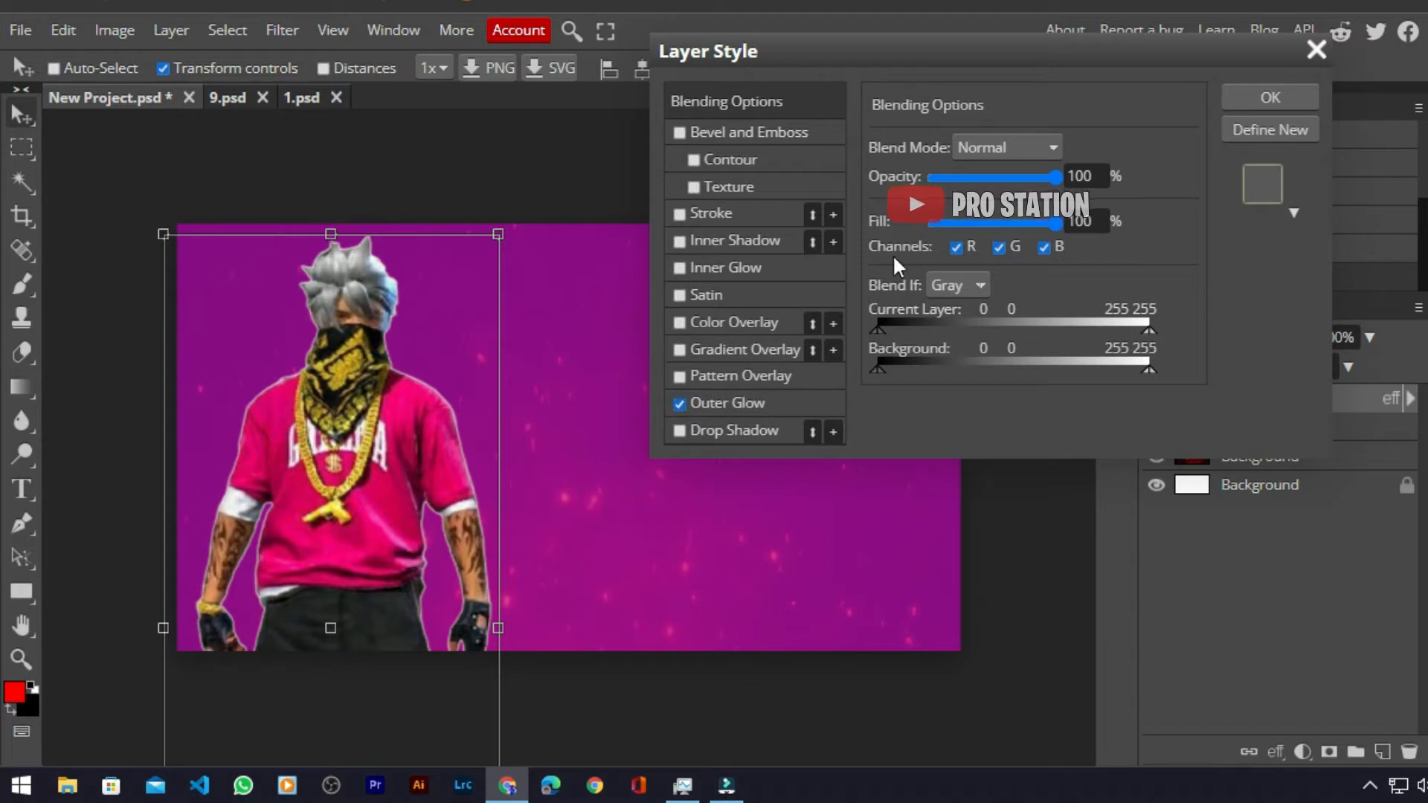
pyautogui.click(747, 401)
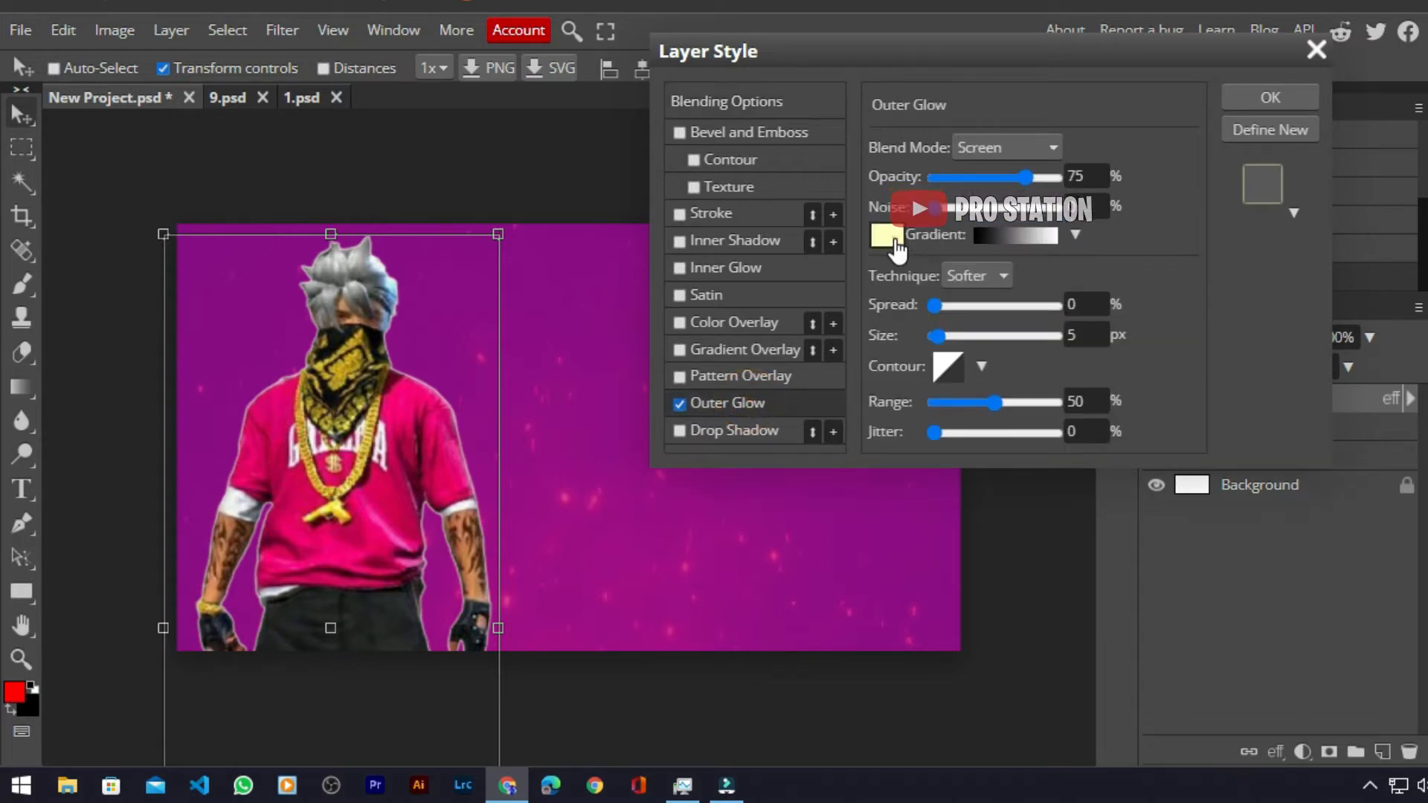
pyautogui.click(888, 236)
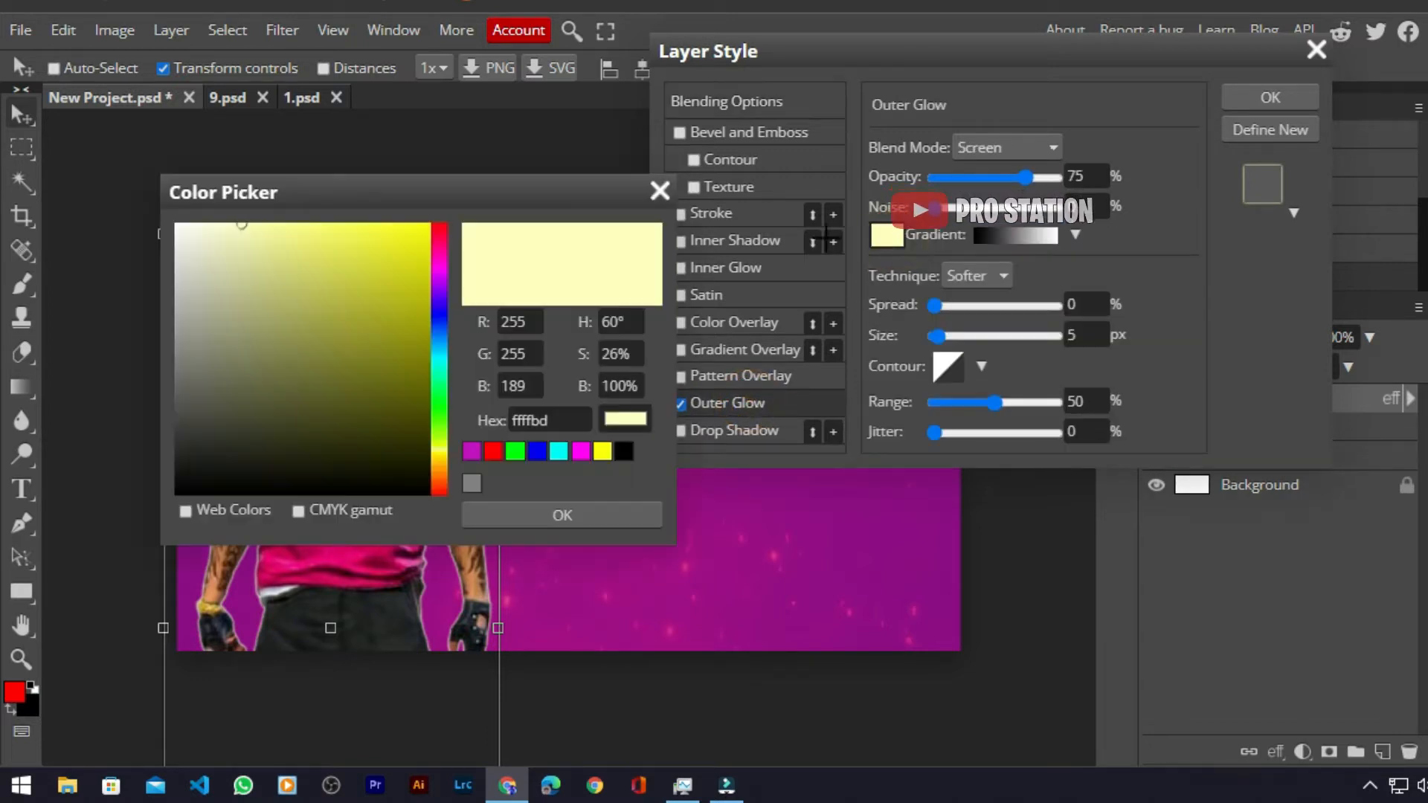
pyautogui.click(582, 451)
pyautogui.click(585, 513)
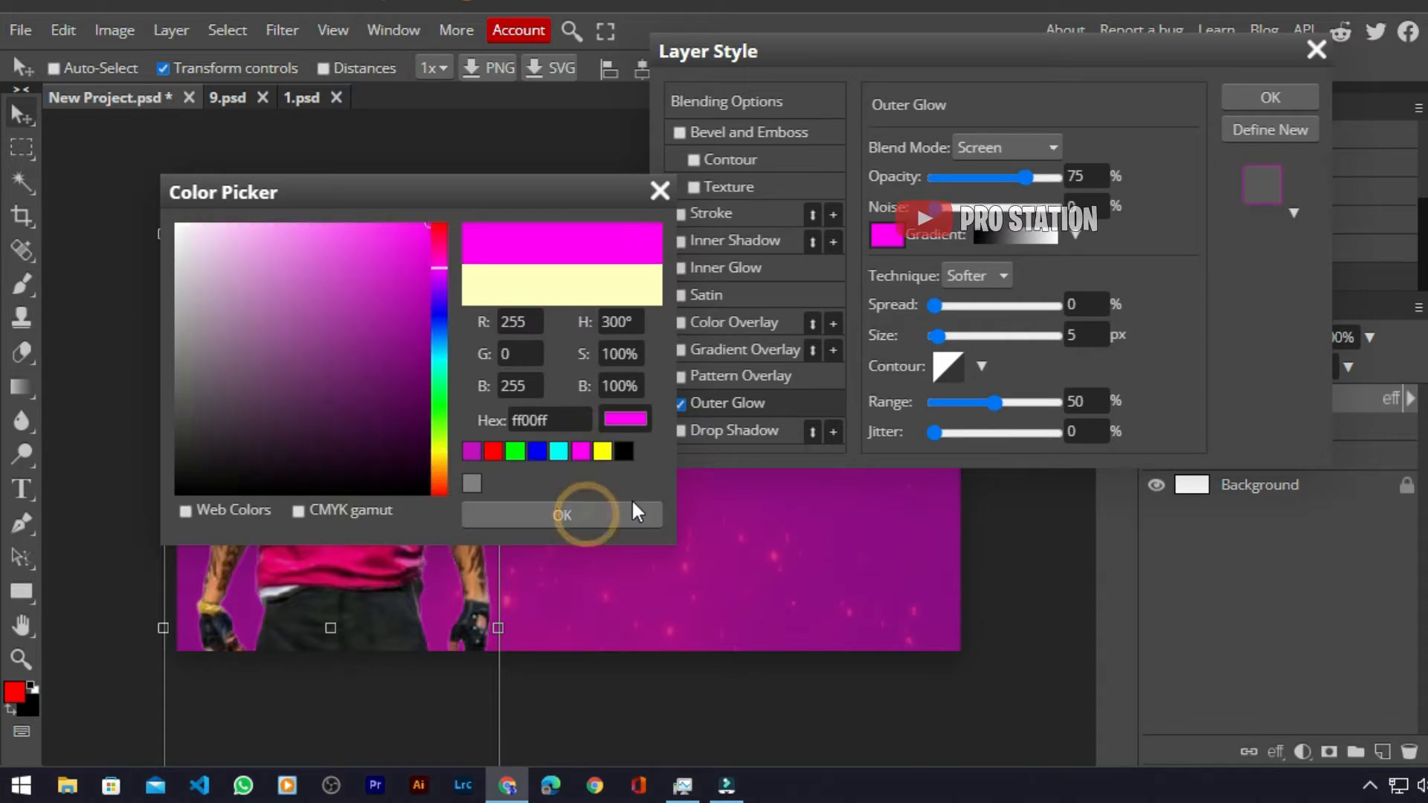
pyautogui.moveTo(1019, 177); pyautogui.dragTo(1129, 167)
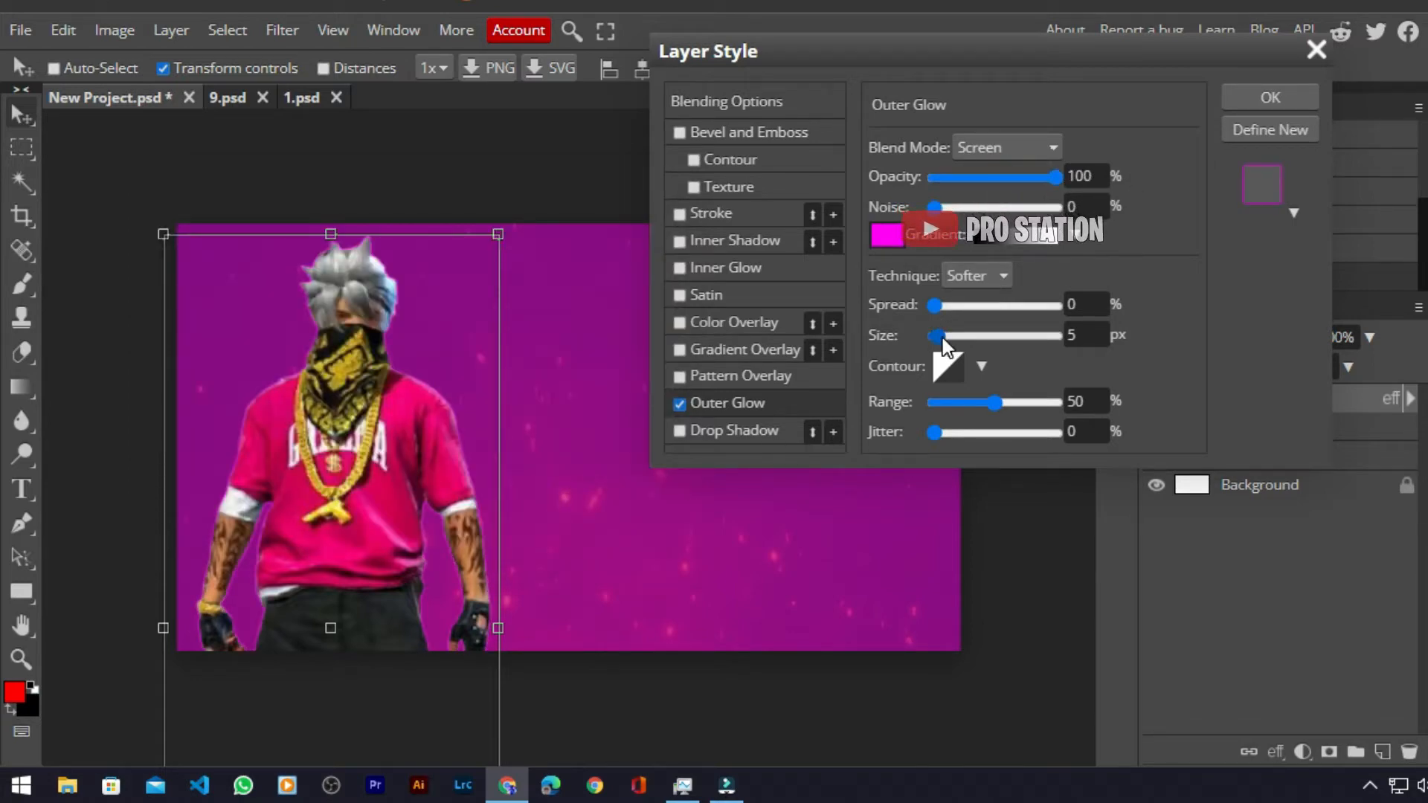
pyautogui.moveTo(943, 339)
pyautogui.mouseDown()
pyautogui.moveTo(971, 338)
pyautogui.moveTo(953, 348)
pyautogui.mouseUp()
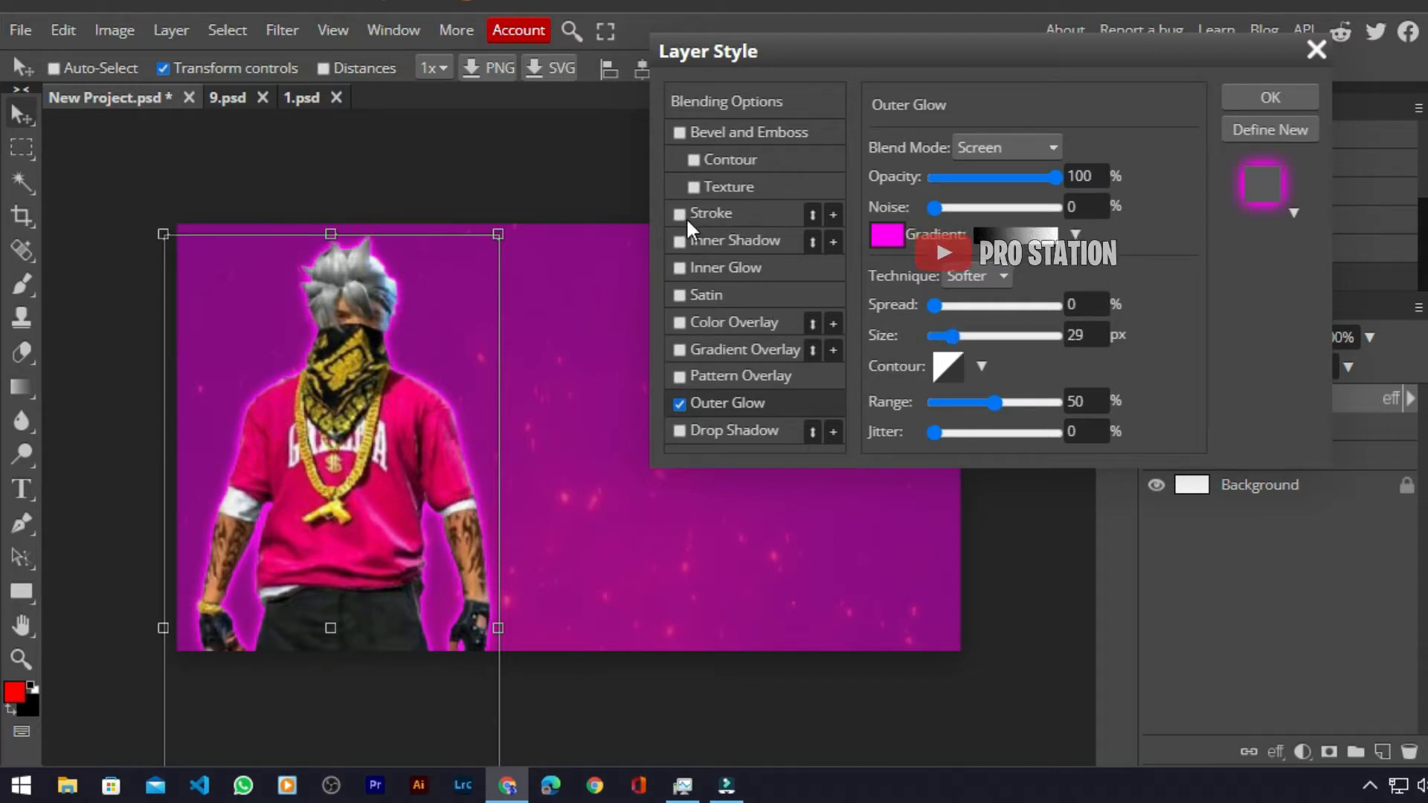
# Step: Add a Stroke effect to the character layer and set its color to white, ffffff
pyautogui.click(777, 211)
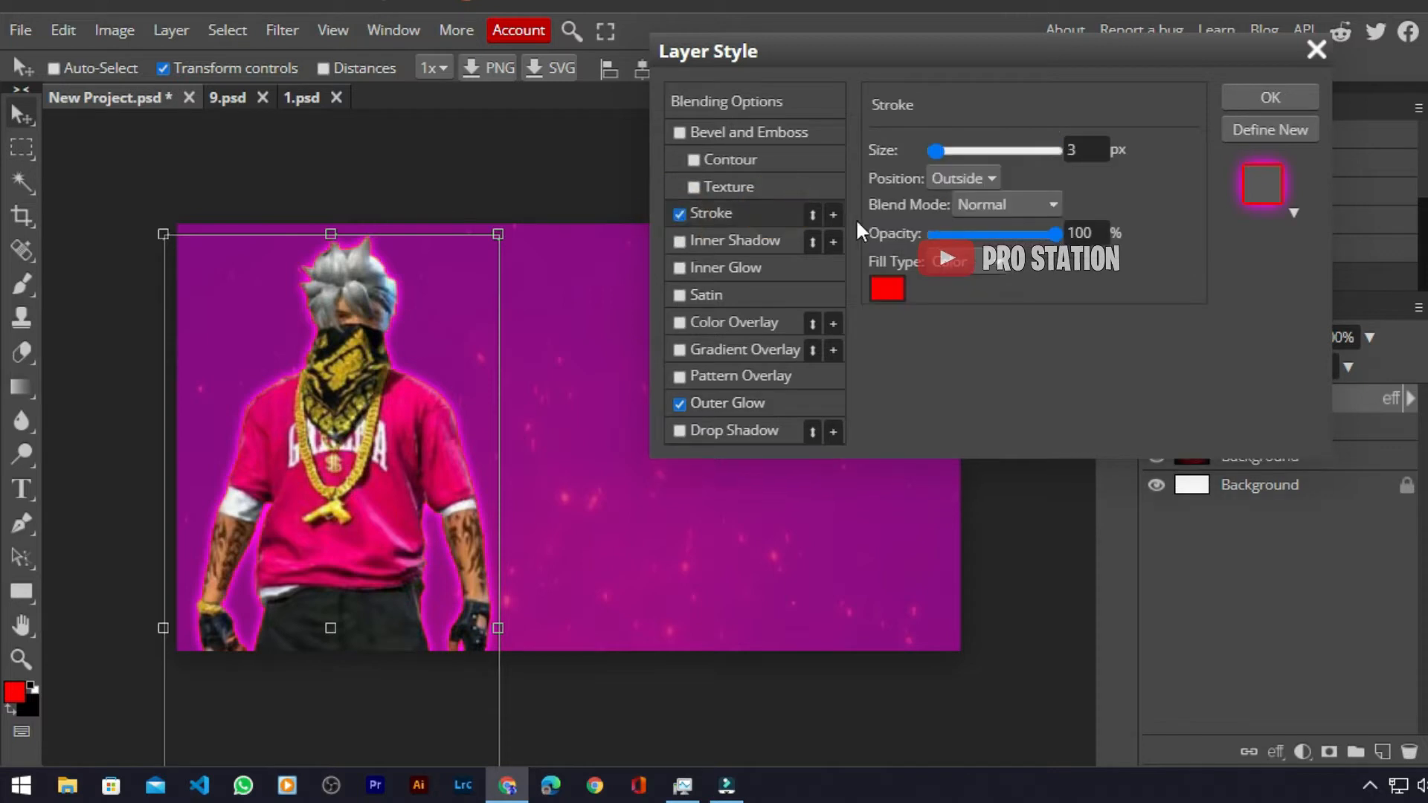
pyautogui.click(886, 290)
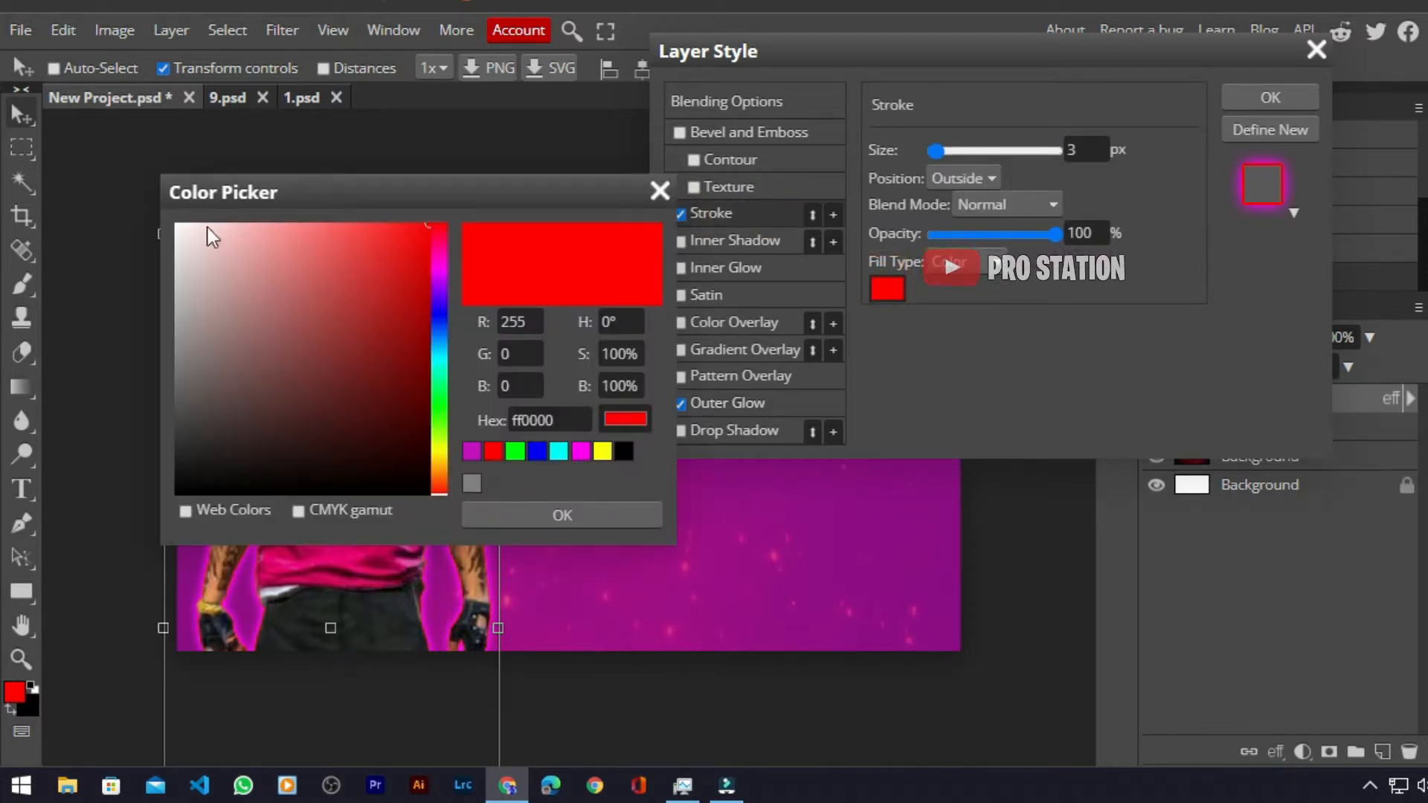
pyautogui.click(181, 232)
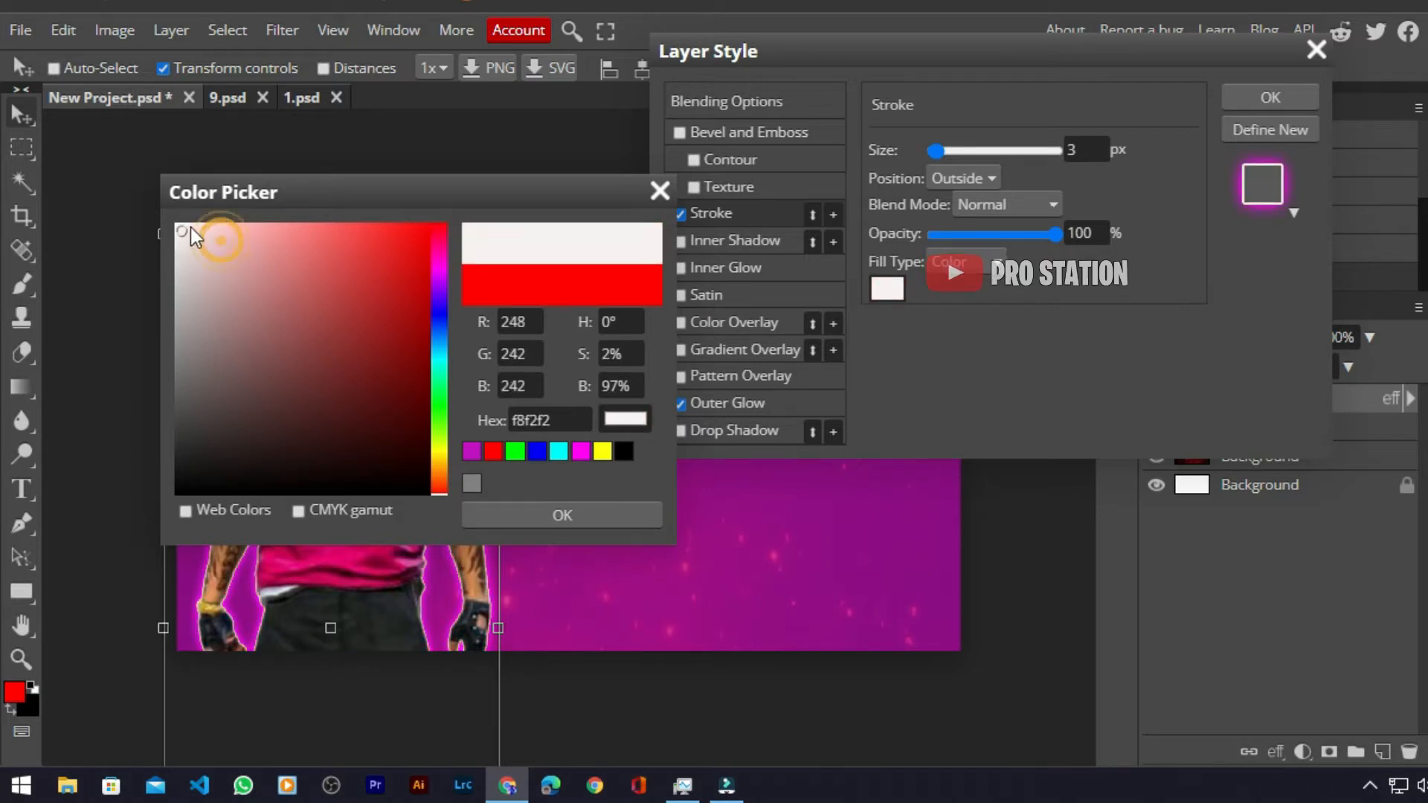
pyautogui.moveTo(172, 208); pyautogui.dragTo(173, 214)
pyautogui.click(528, 513)
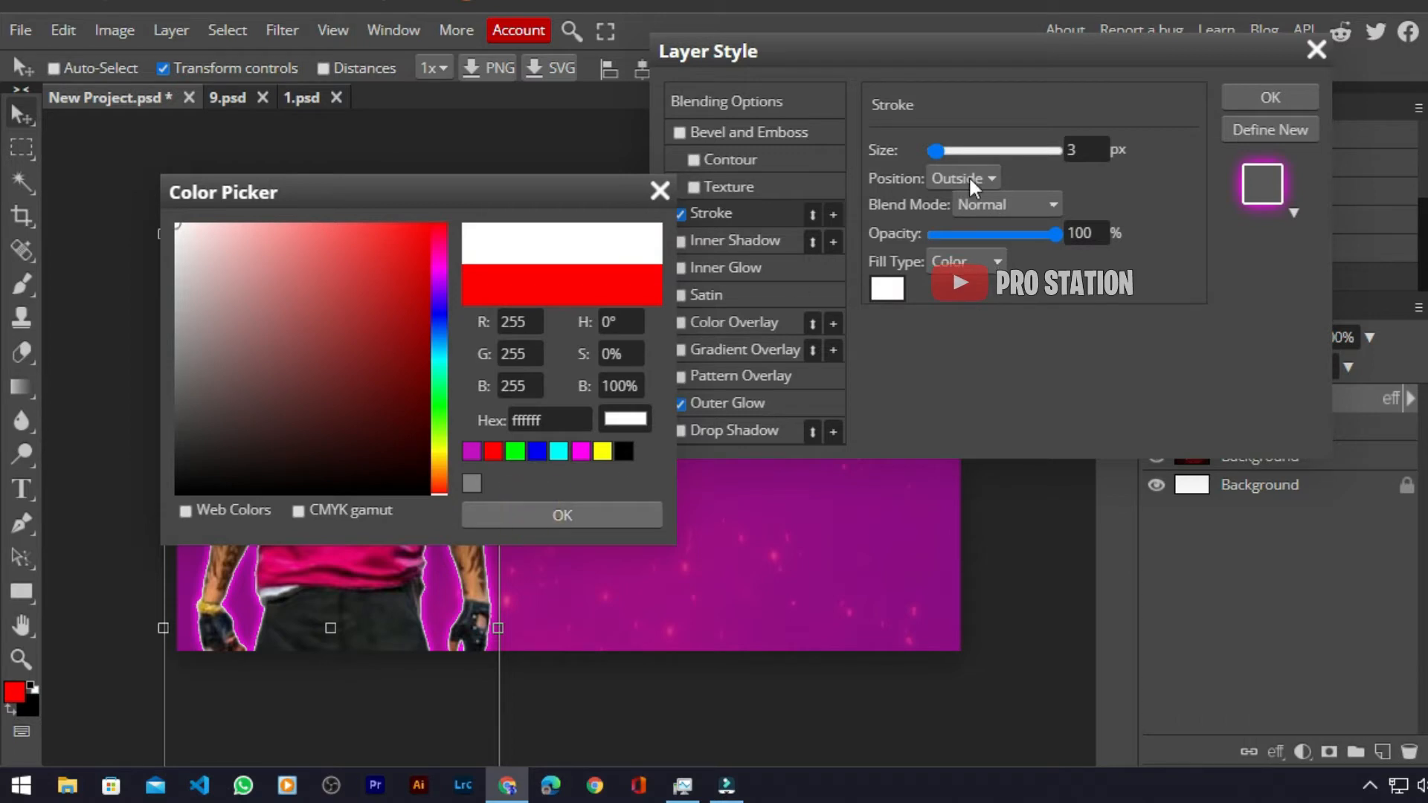
# Step: Set the stroke size to 1 px, compare the character without and with its Outer Glow, and apply the layer style
pyautogui.doubleClick(1082, 148)
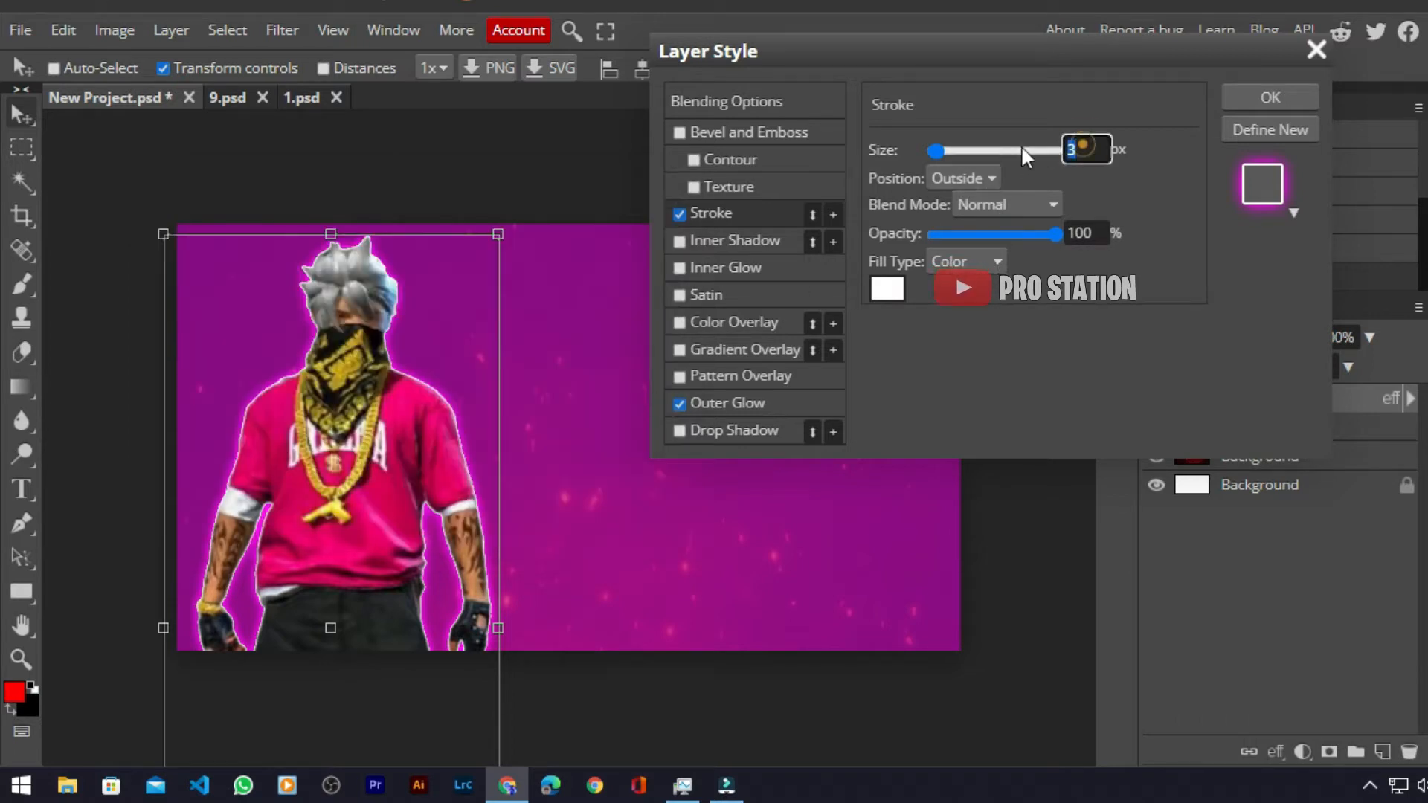
pyautogui.write('1')
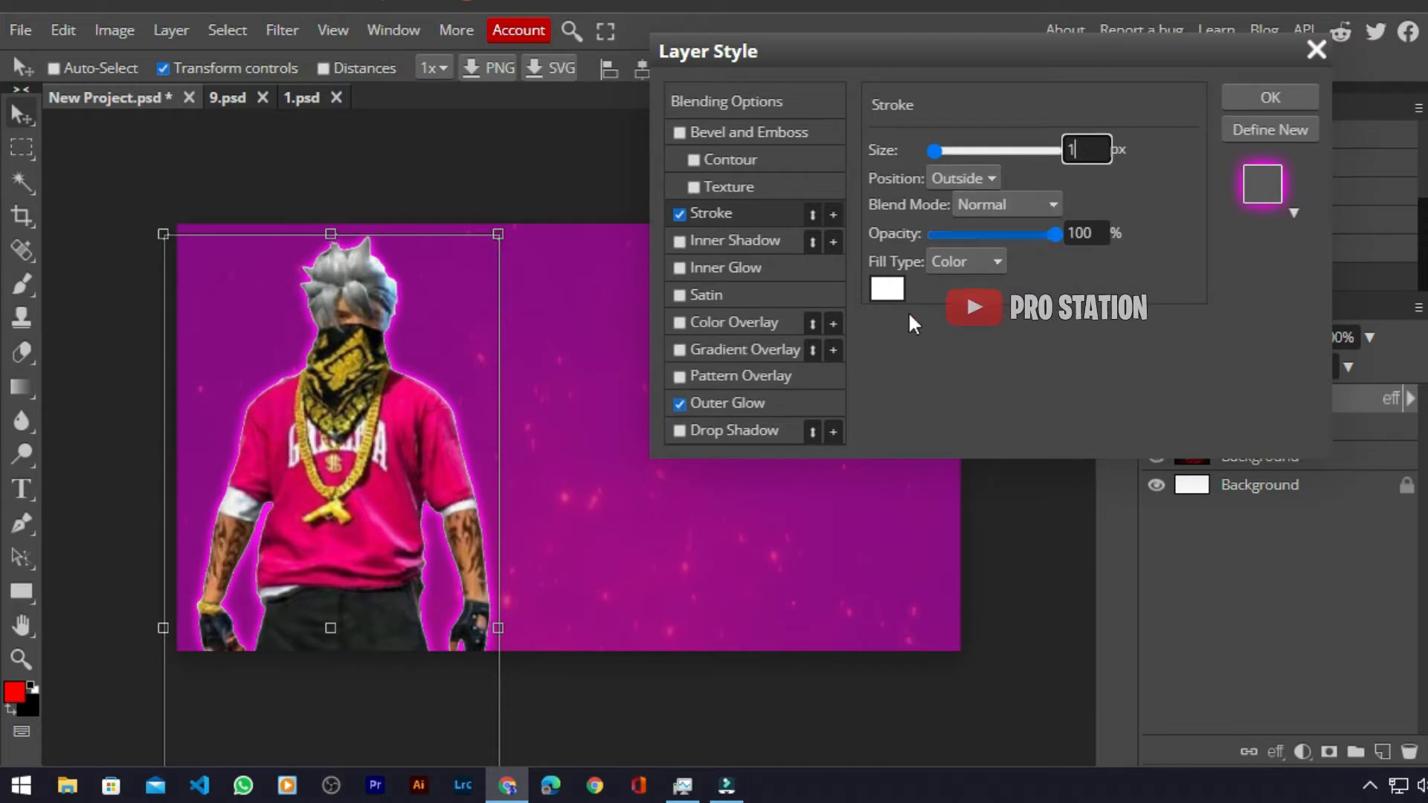
pyautogui.click(678, 404)
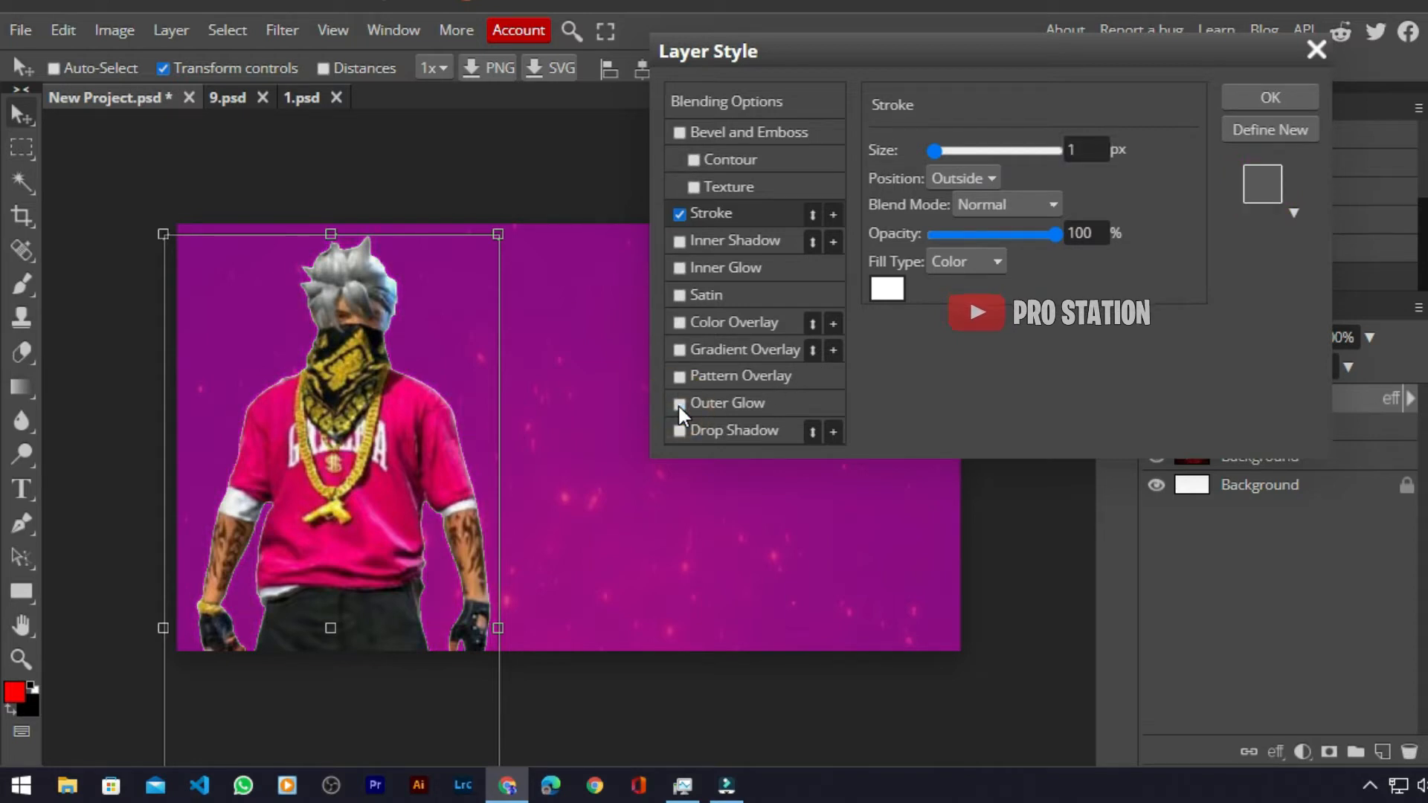
pyautogui.click(679, 404)
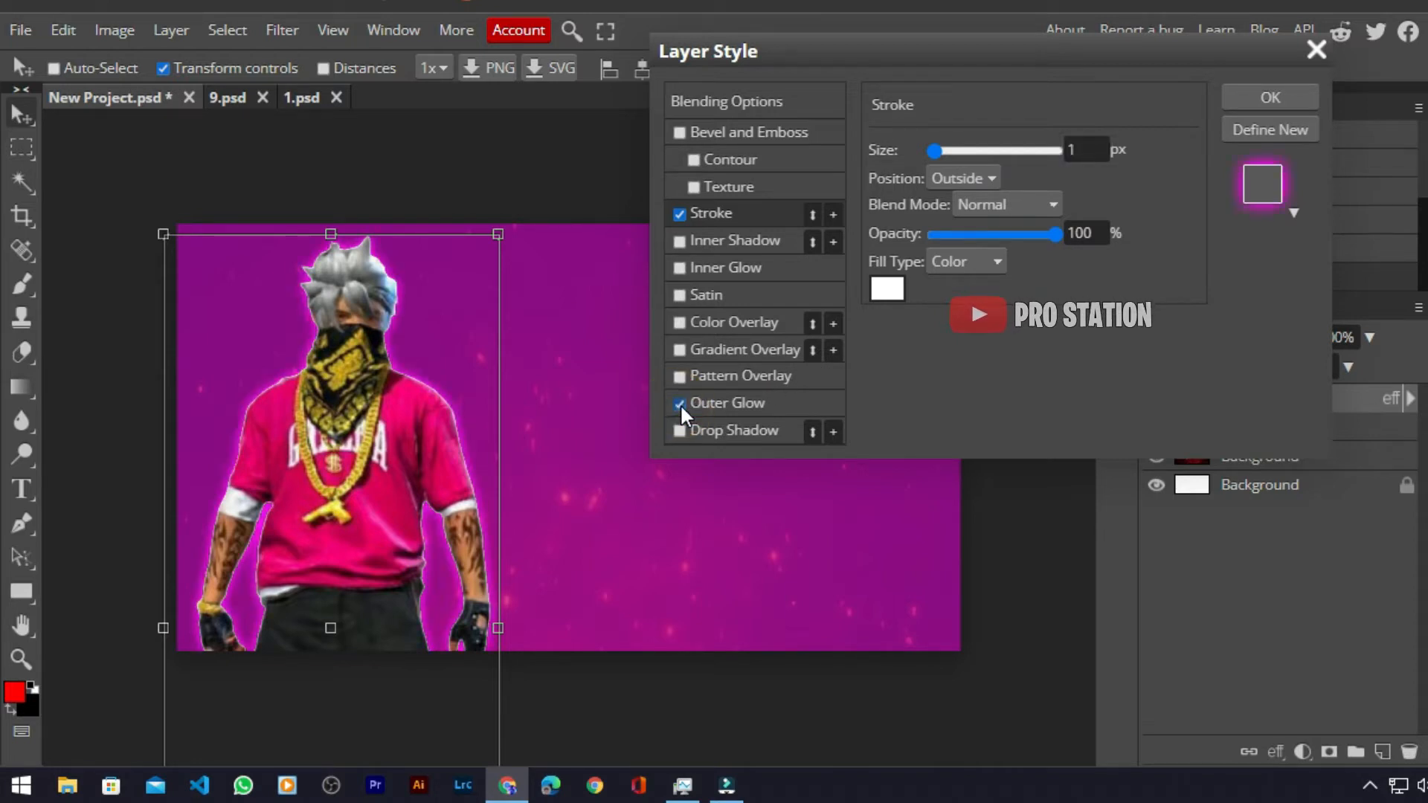
pyautogui.click(1287, 101)
# Step: Duplicate the character layer Background copy
pyautogui.click(1309, 422)
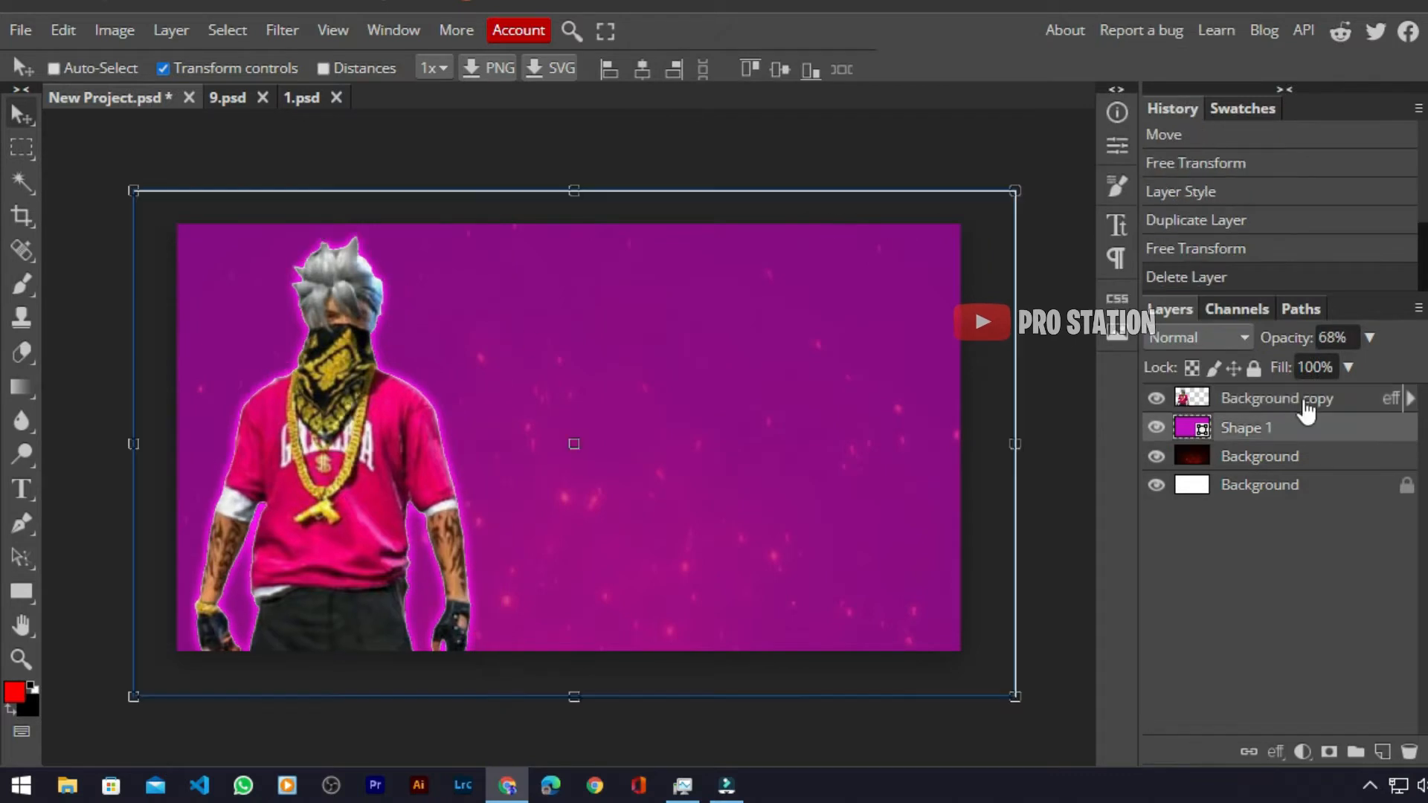
pyautogui.click(1300, 405)
pyautogui.rightClick(1304, 403)
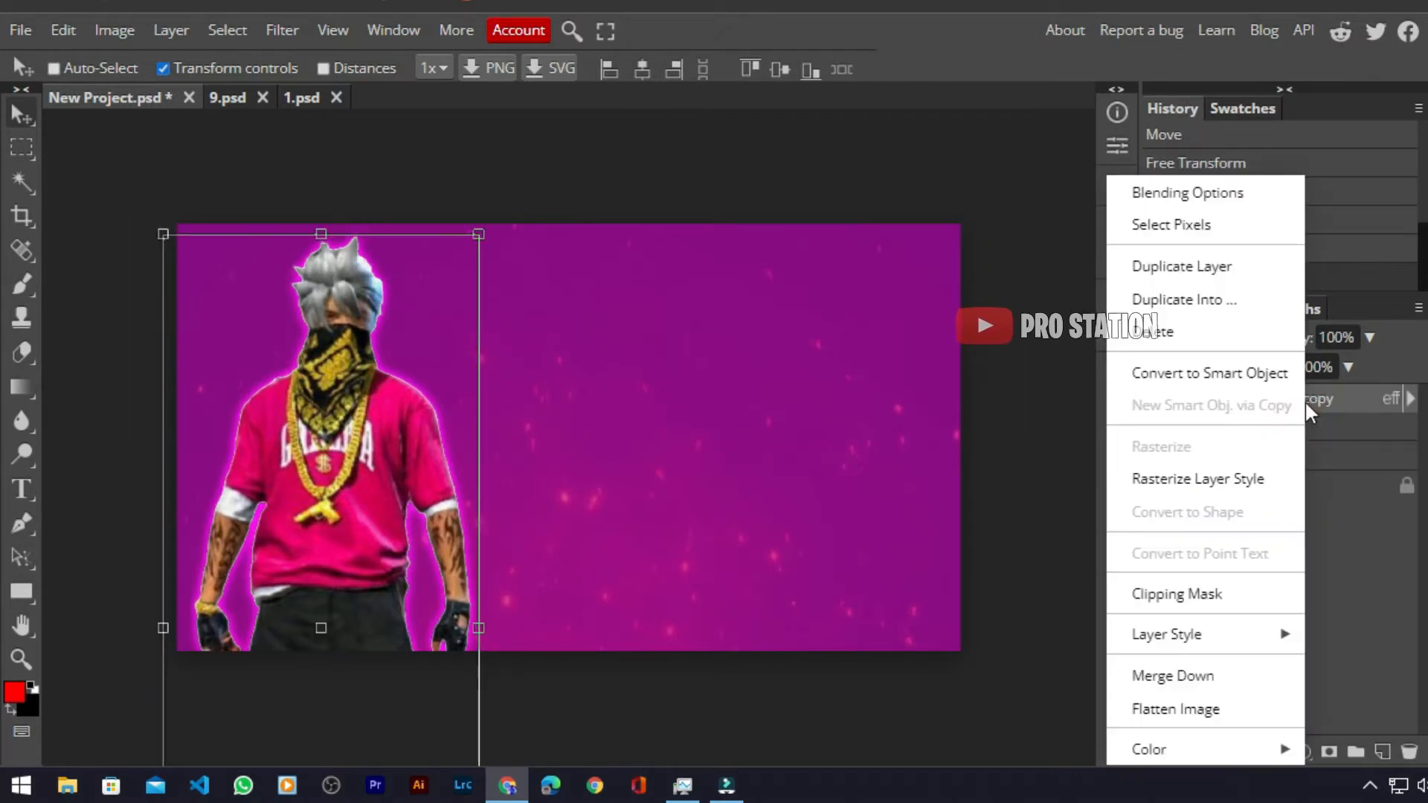
pyautogui.click(1205, 272)
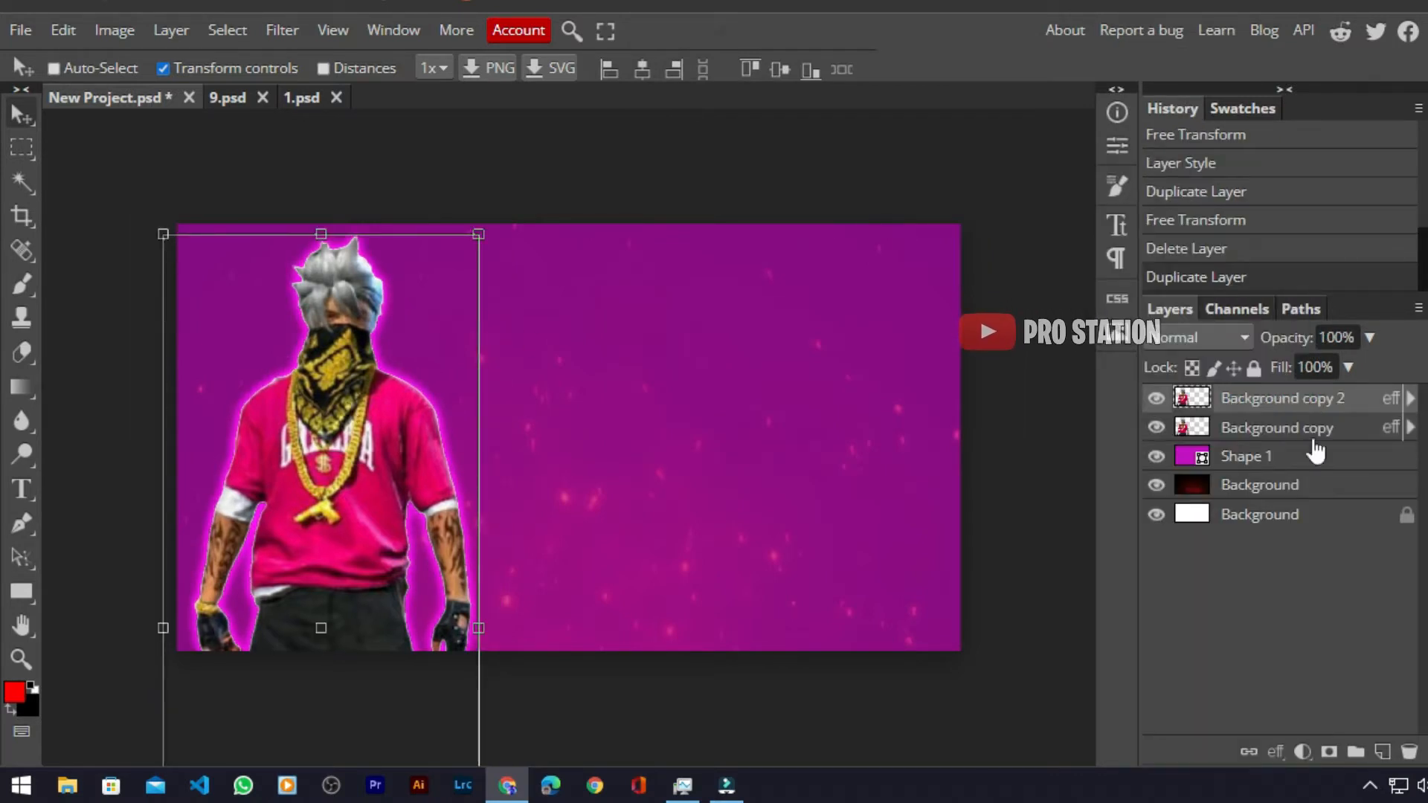
# Step: Open the Outer Glow settings of the duplicated character layer Background copy 2
pyautogui.doubleClick(1350, 402)
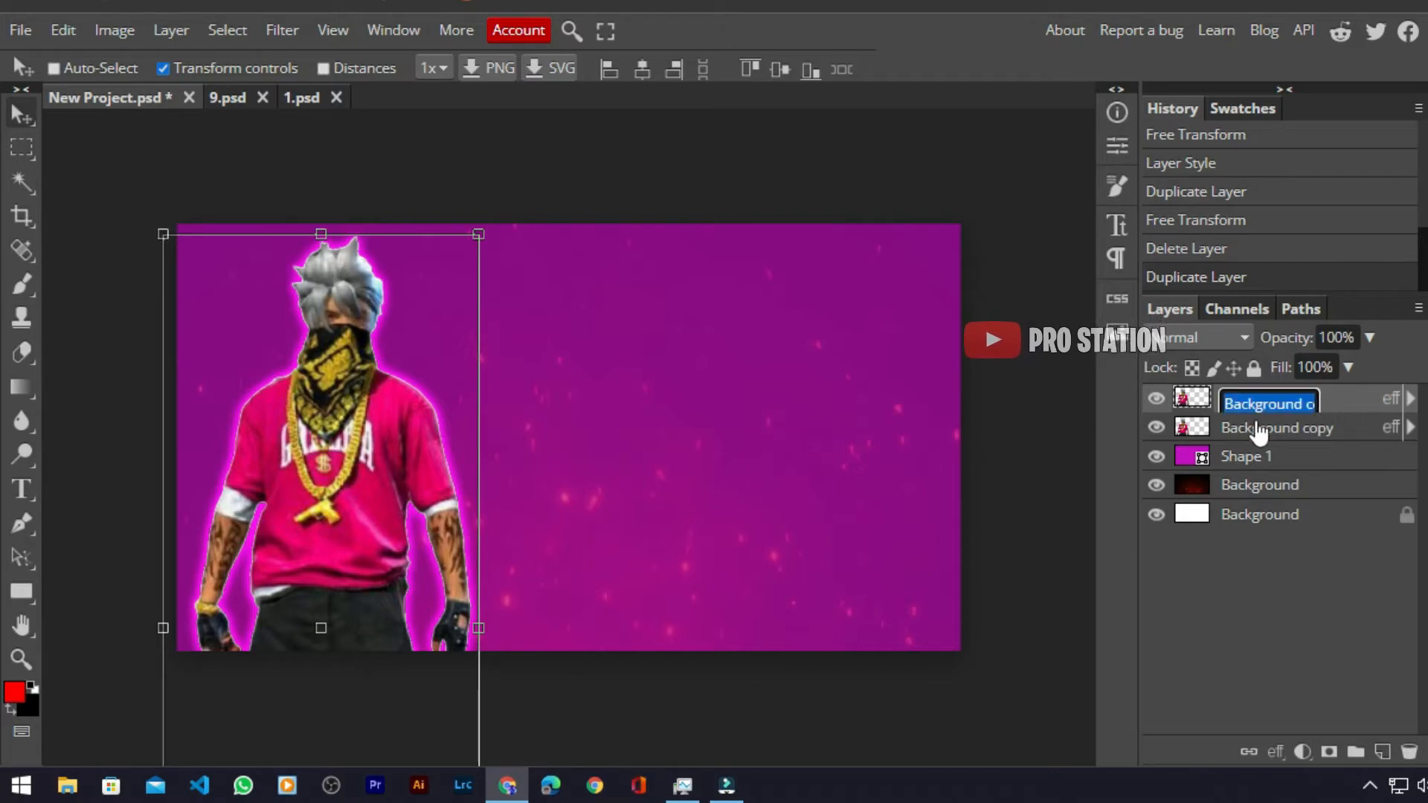
pyautogui.doubleClick(1355, 402)
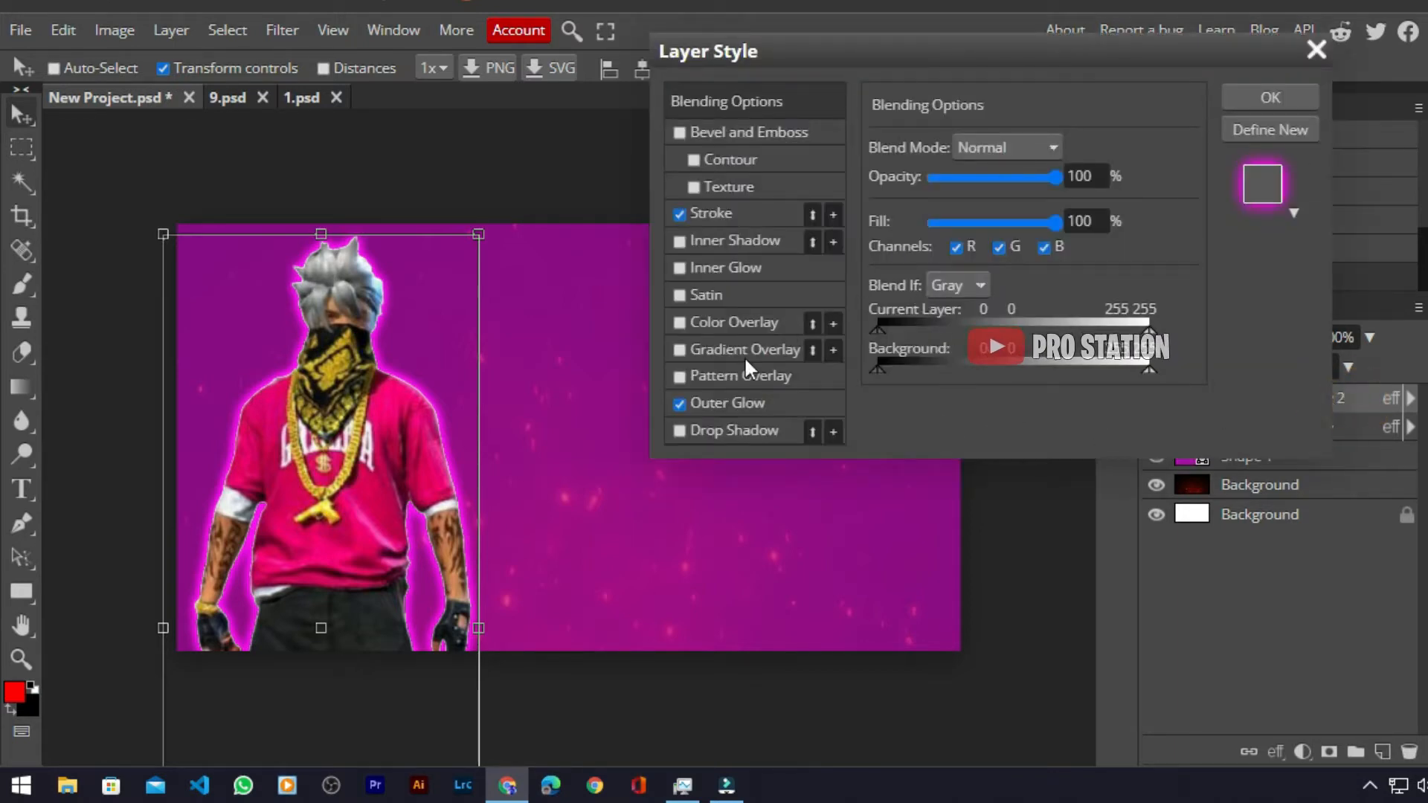
pyautogui.click(752, 400)
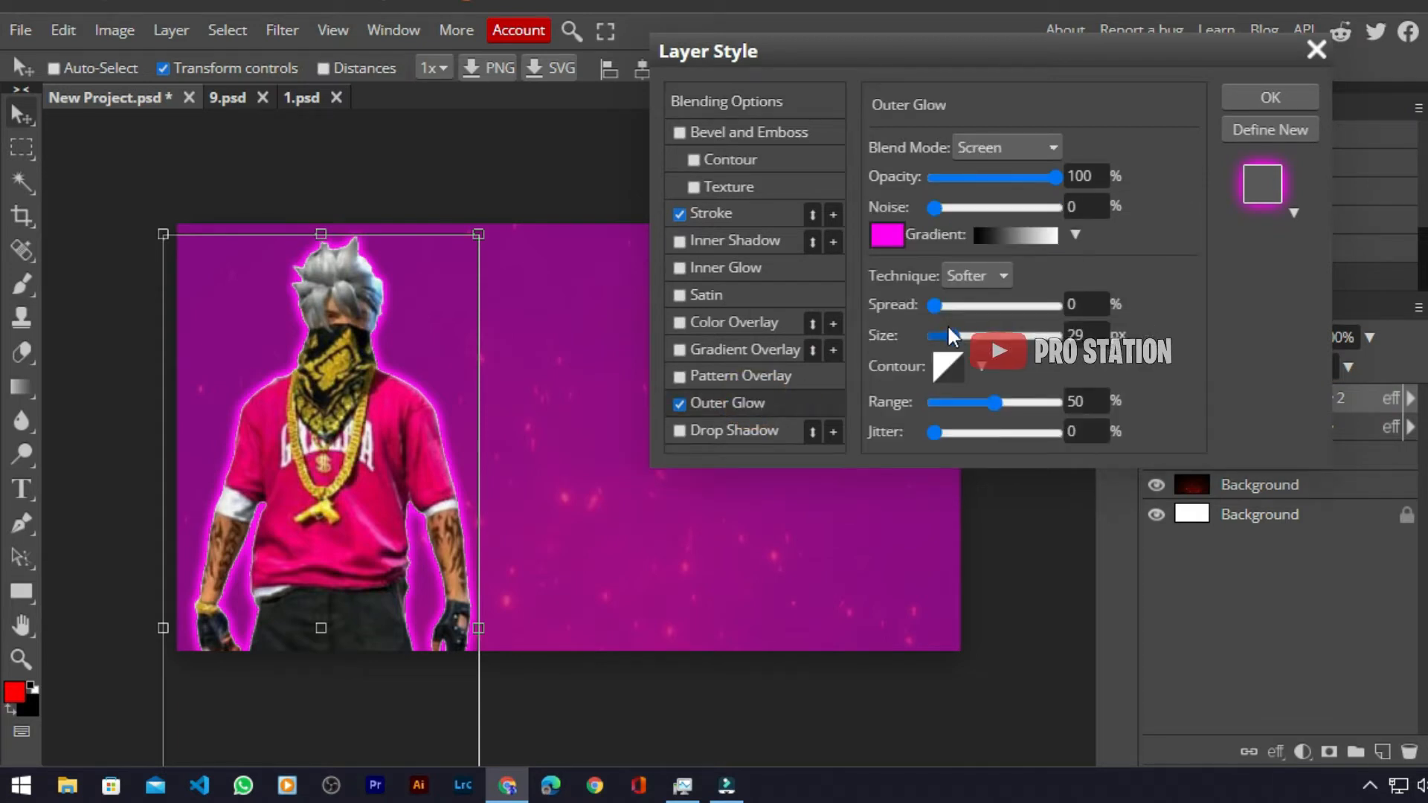
pyautogui.moveTo(940, 307); pyautogui.dragTo(947, 306)
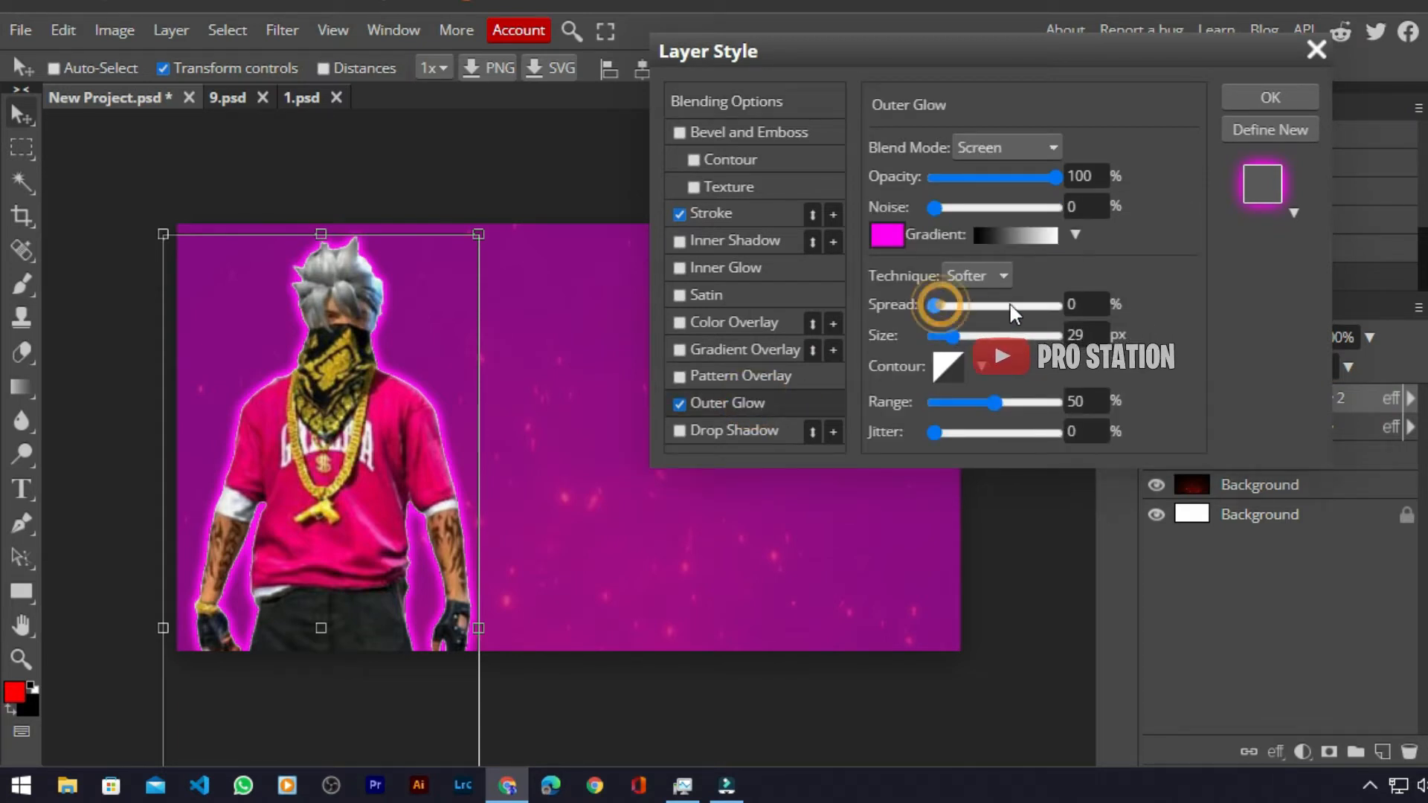
pyautogui.click(956, 305)
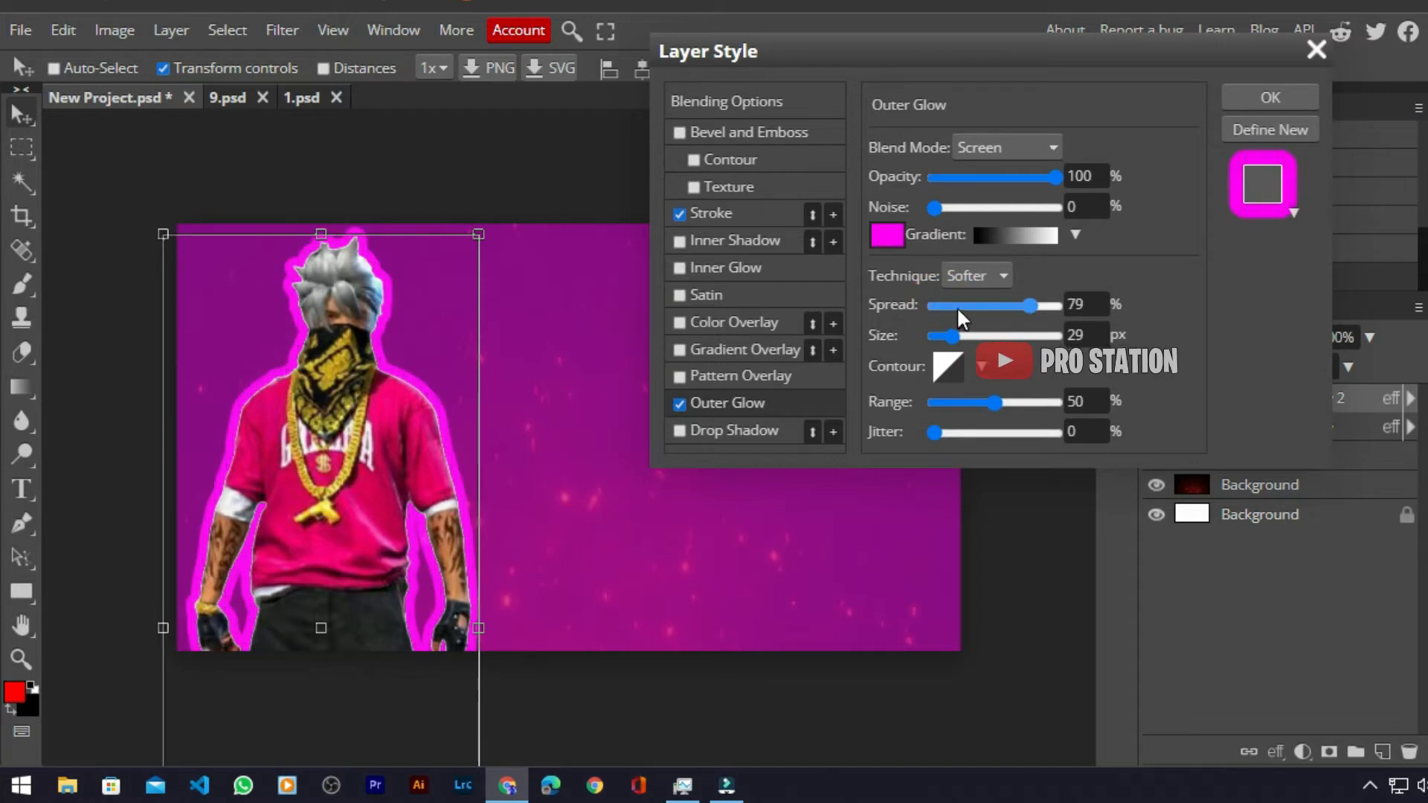
pyautogui.moveTo(952, 301); pyautogui.dragTo(931, 302)
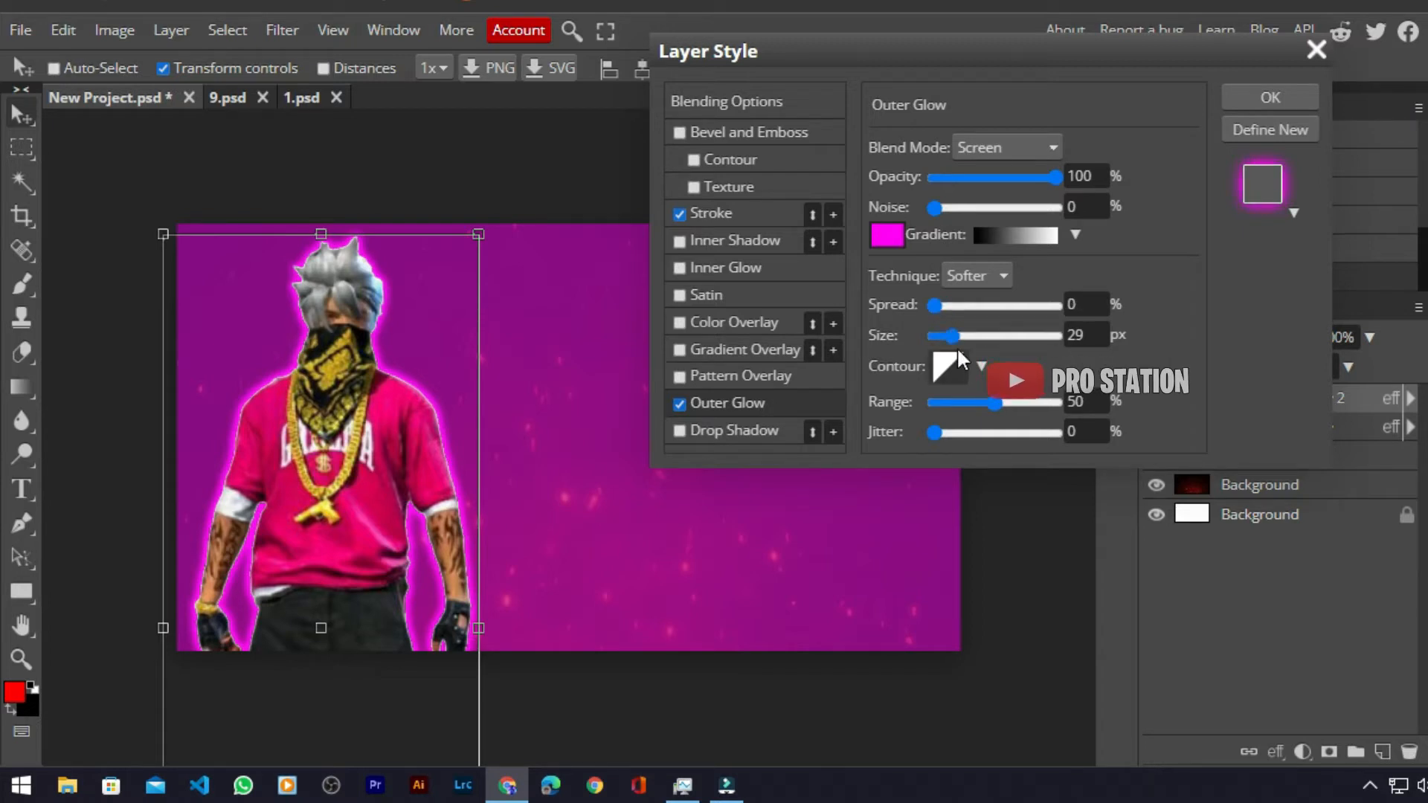
# Step: Set the duplicate's Outer Glow to size 110 px and opacity 62%, and move the duplicate below the original character layer
pyautogui.click(951, 336)
pyautogui.moveTo(1039, 326); pyautogui.dragTo(1002, 334)
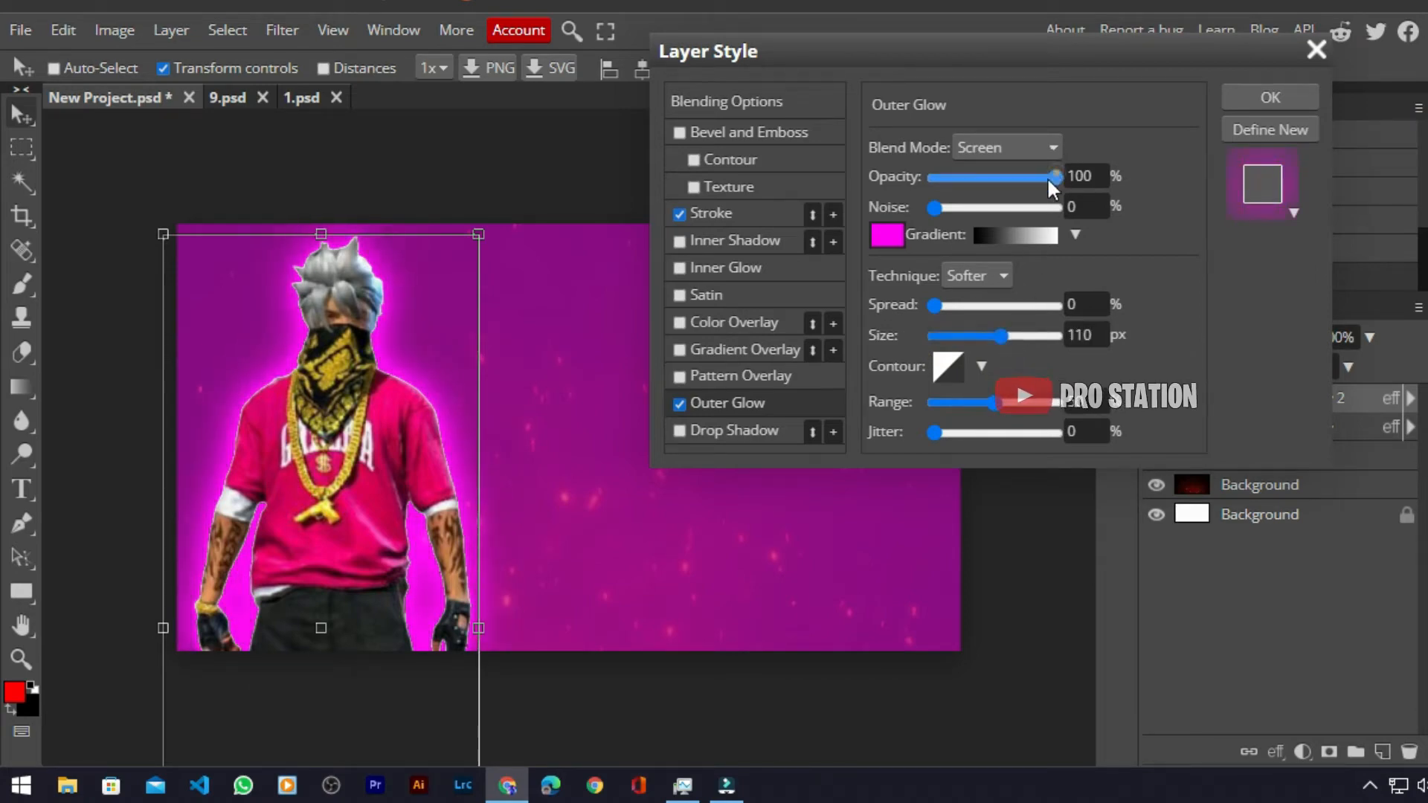
pyautogui.moveTo(1046, 176); pyautogui.dragTo(1010, 177)
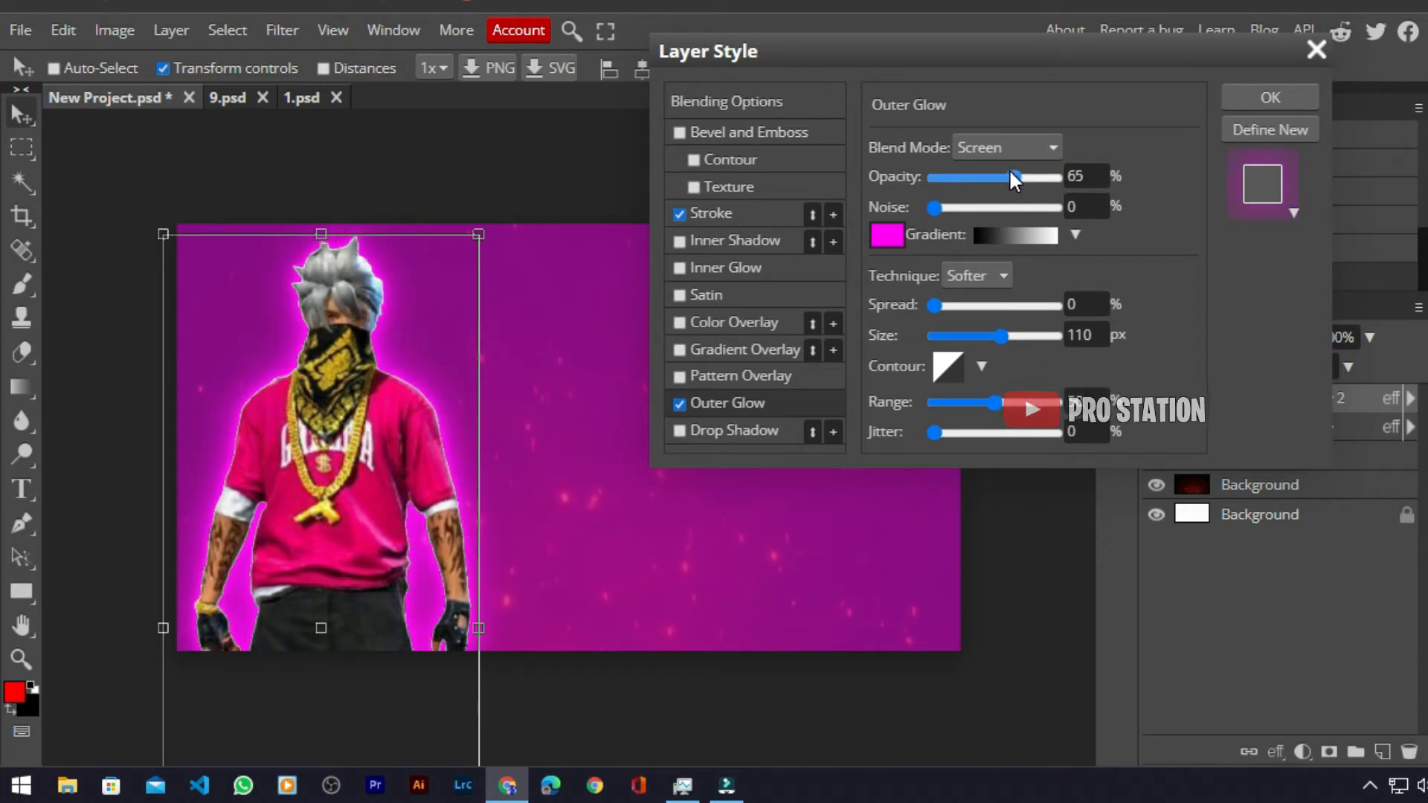
pyautogui.click(1258, 95)
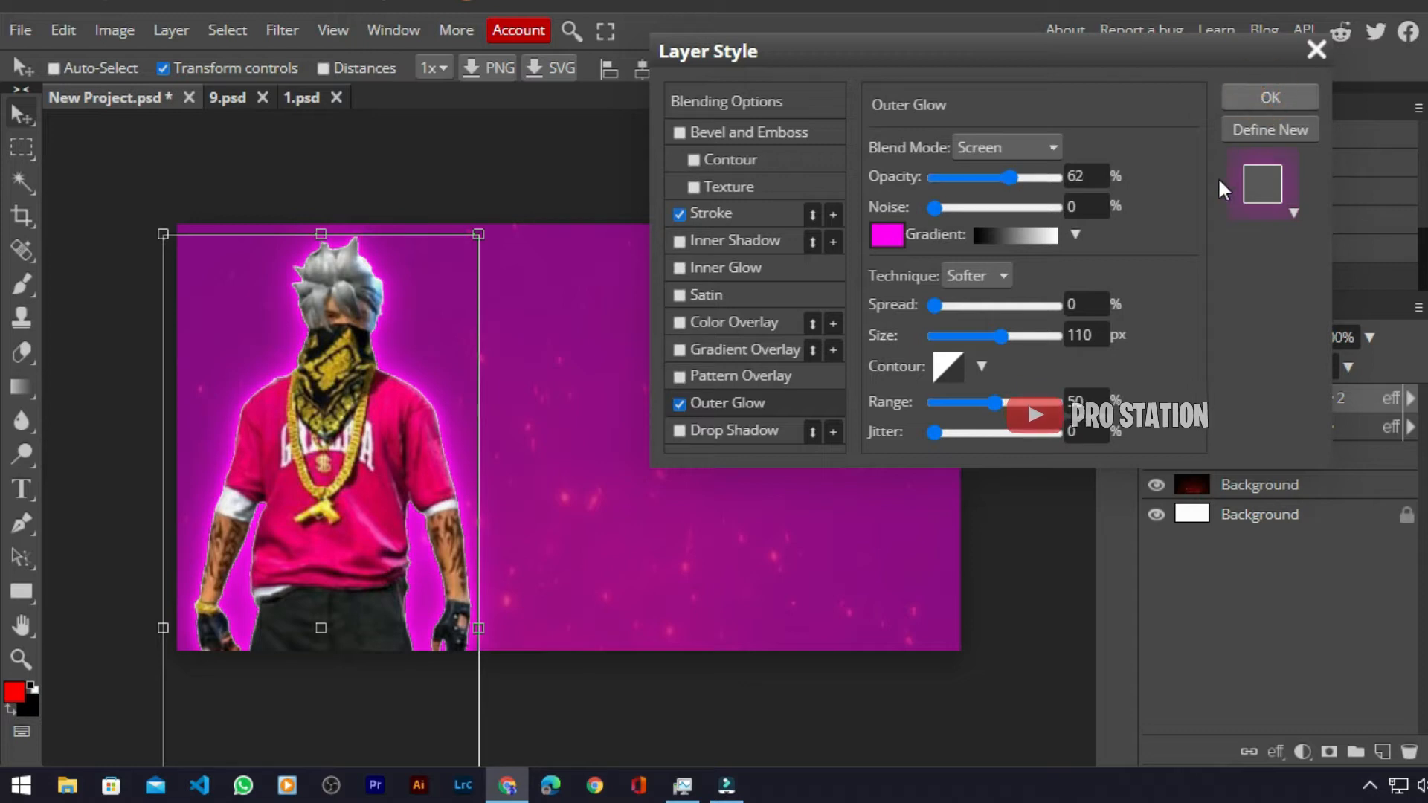
pyautogui.moveTo(1278, 399); pyautogui.dragTo(1278, 442)
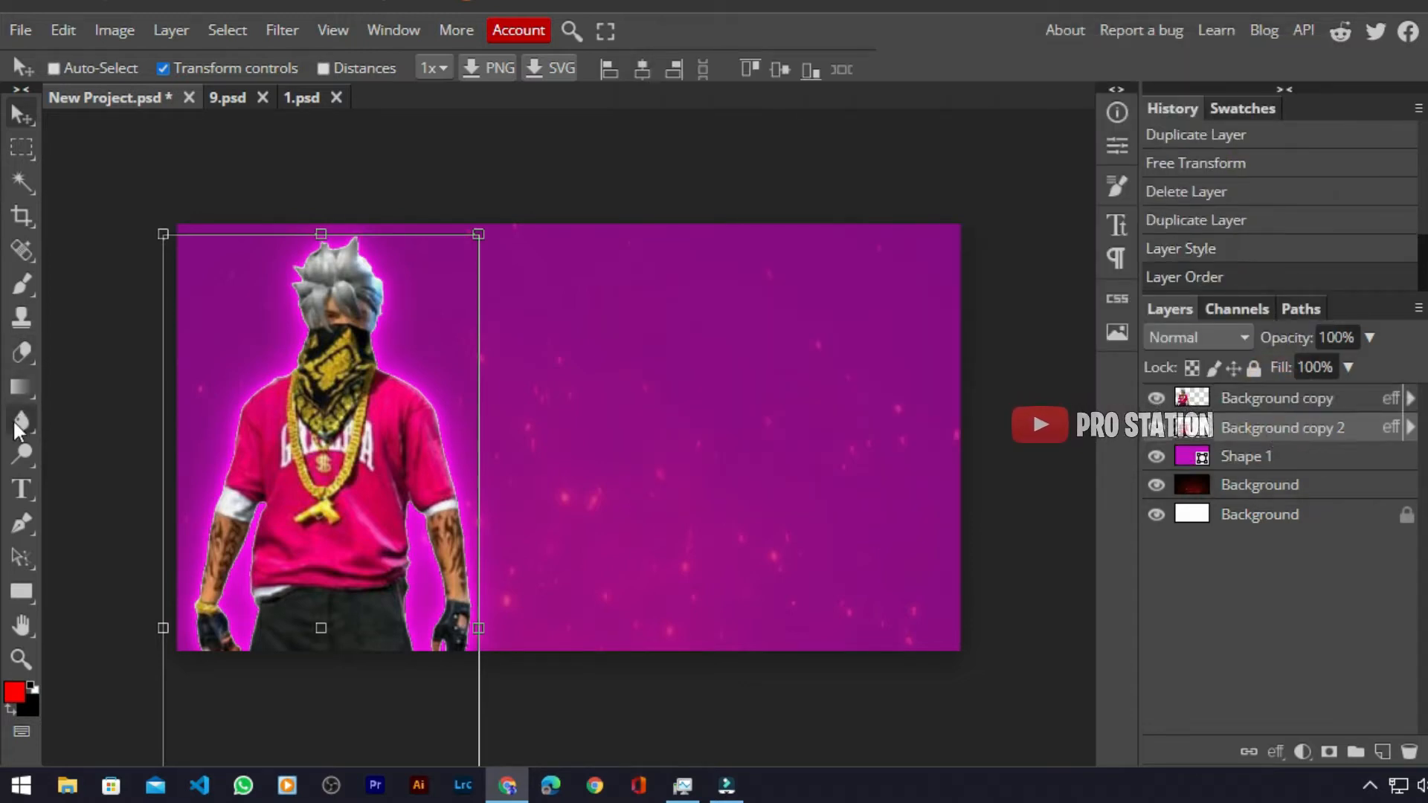
# Step: Add the text HOW TO MAKE at 71 px in the empty area beside the character's head
pyautogui.click(21, 491)
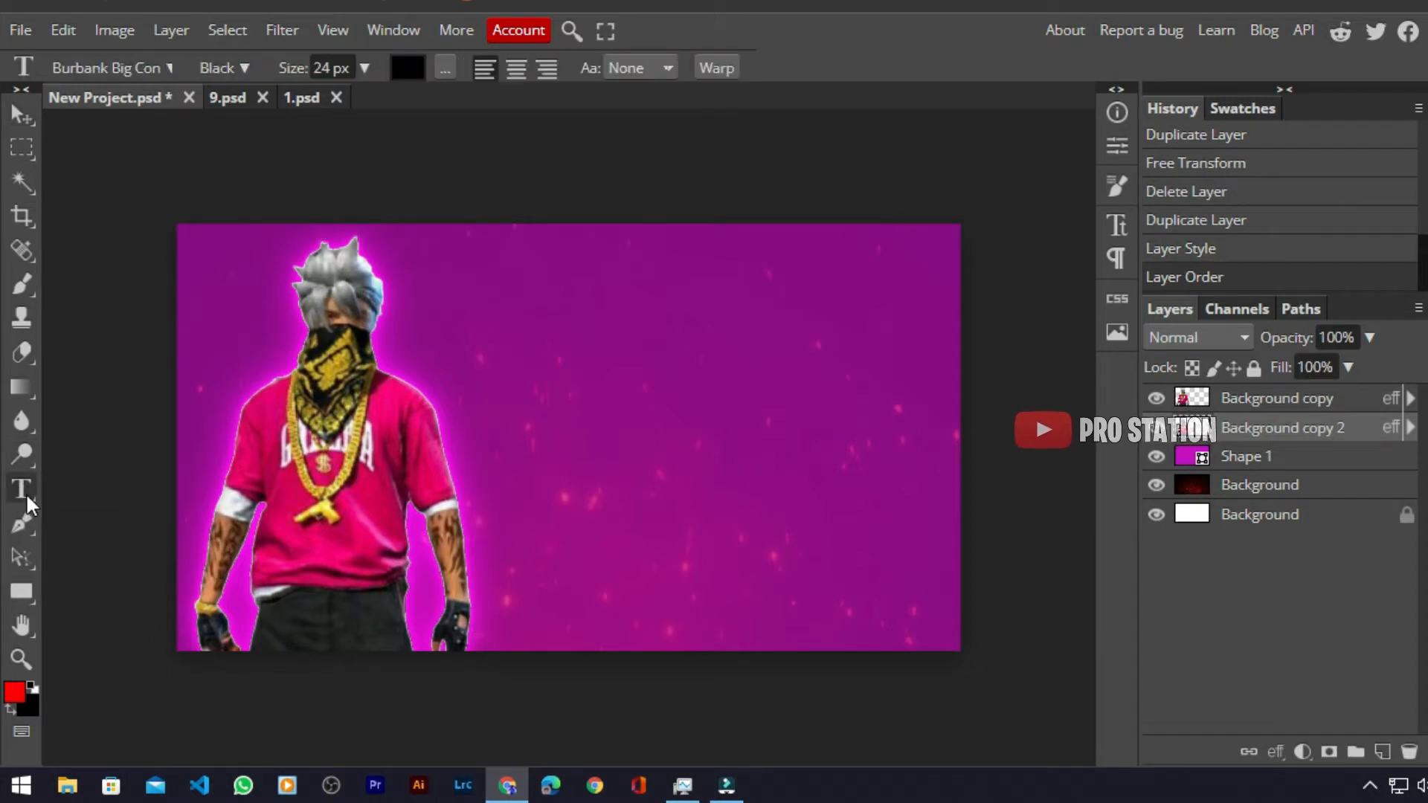
pyautogui.click(367, 67)
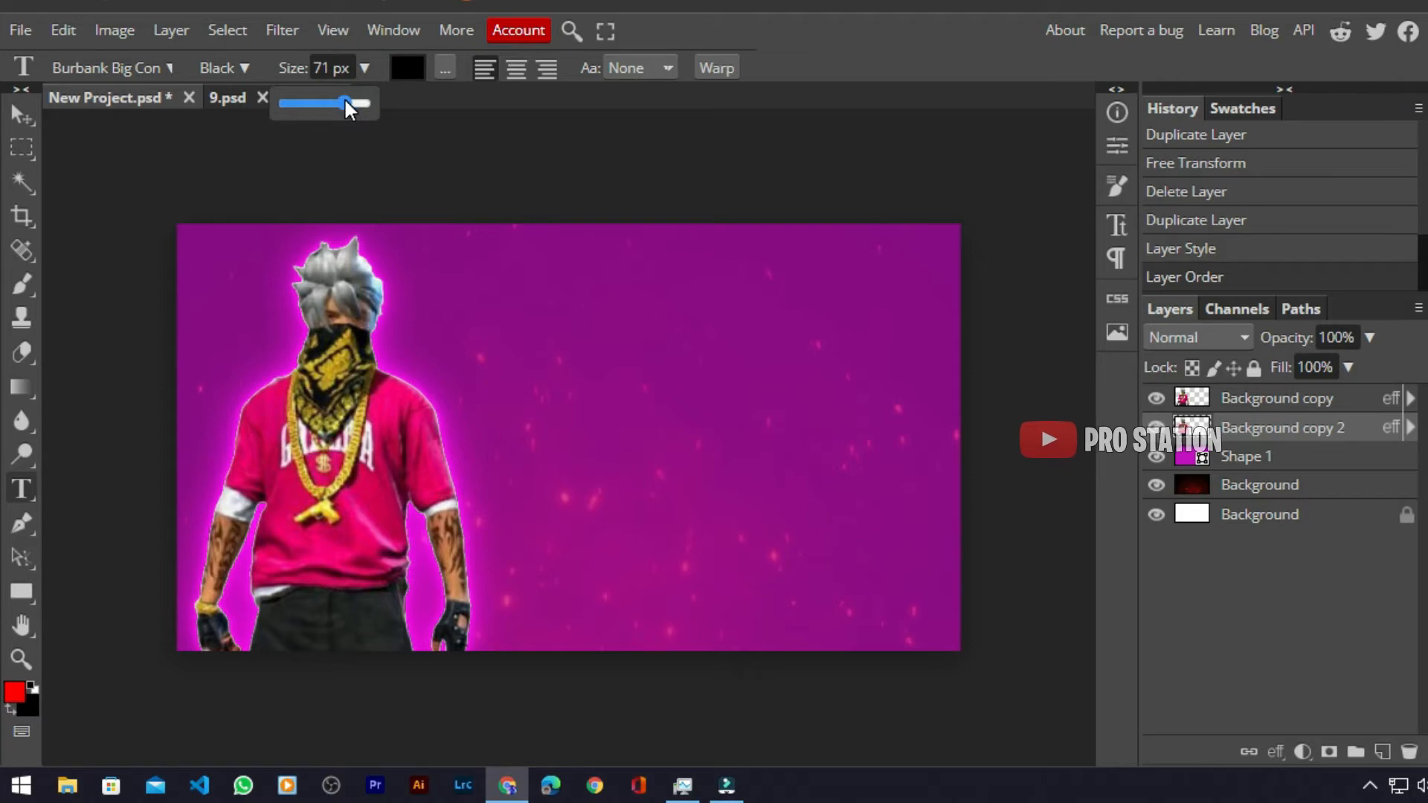
pyautogui.moveTo(342, 101); pyautogui.dragTo(344, 100)
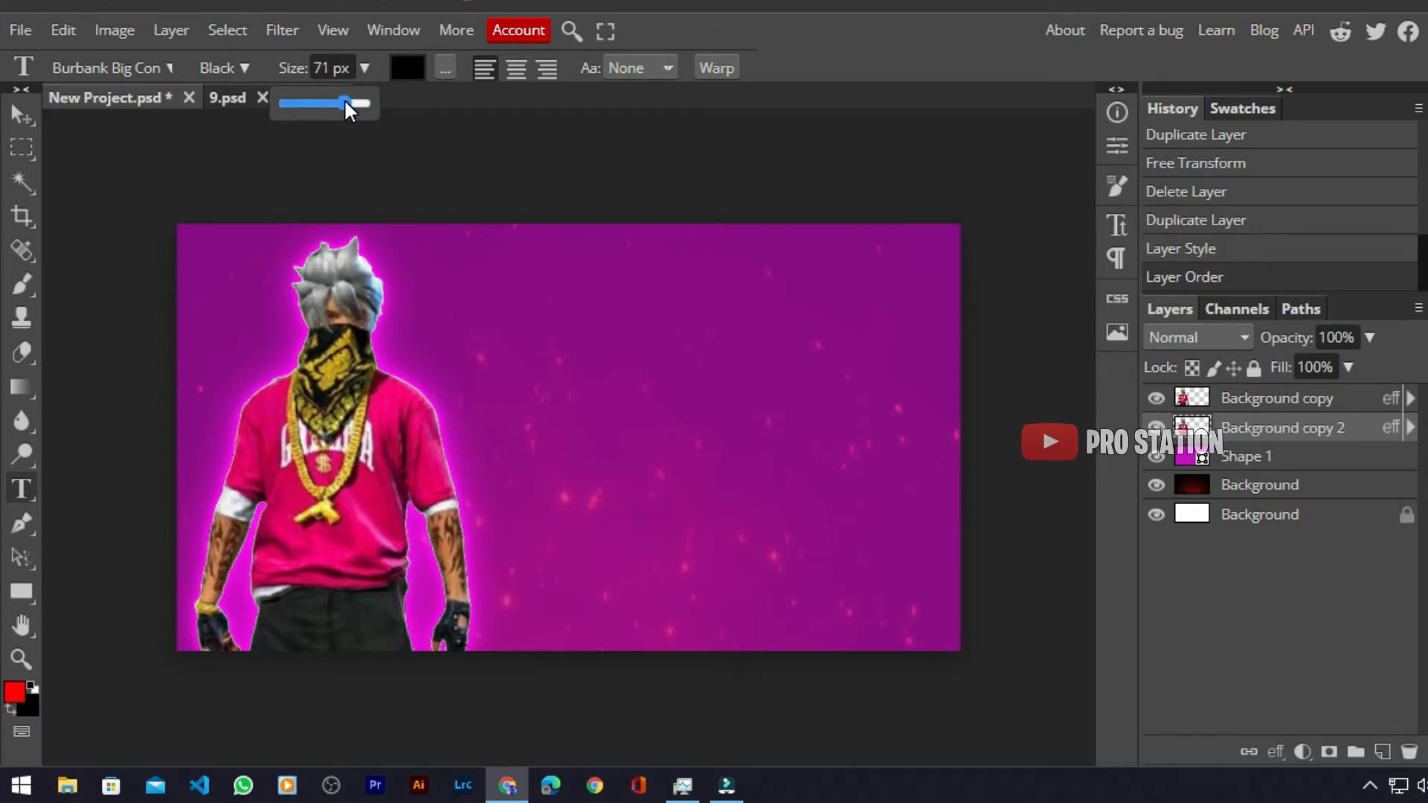
pyautogui.click(512, 364)
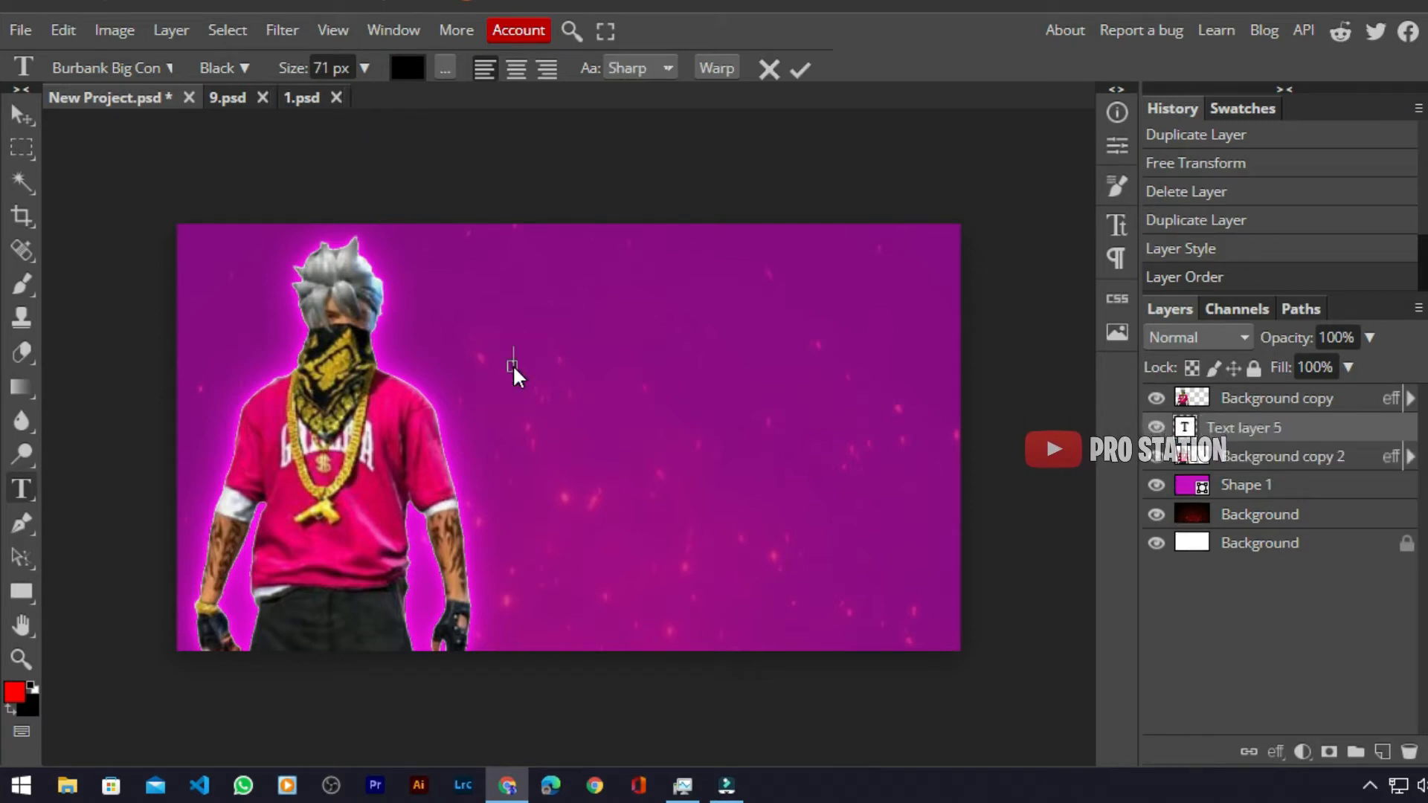
pyautogui.write('HOW')
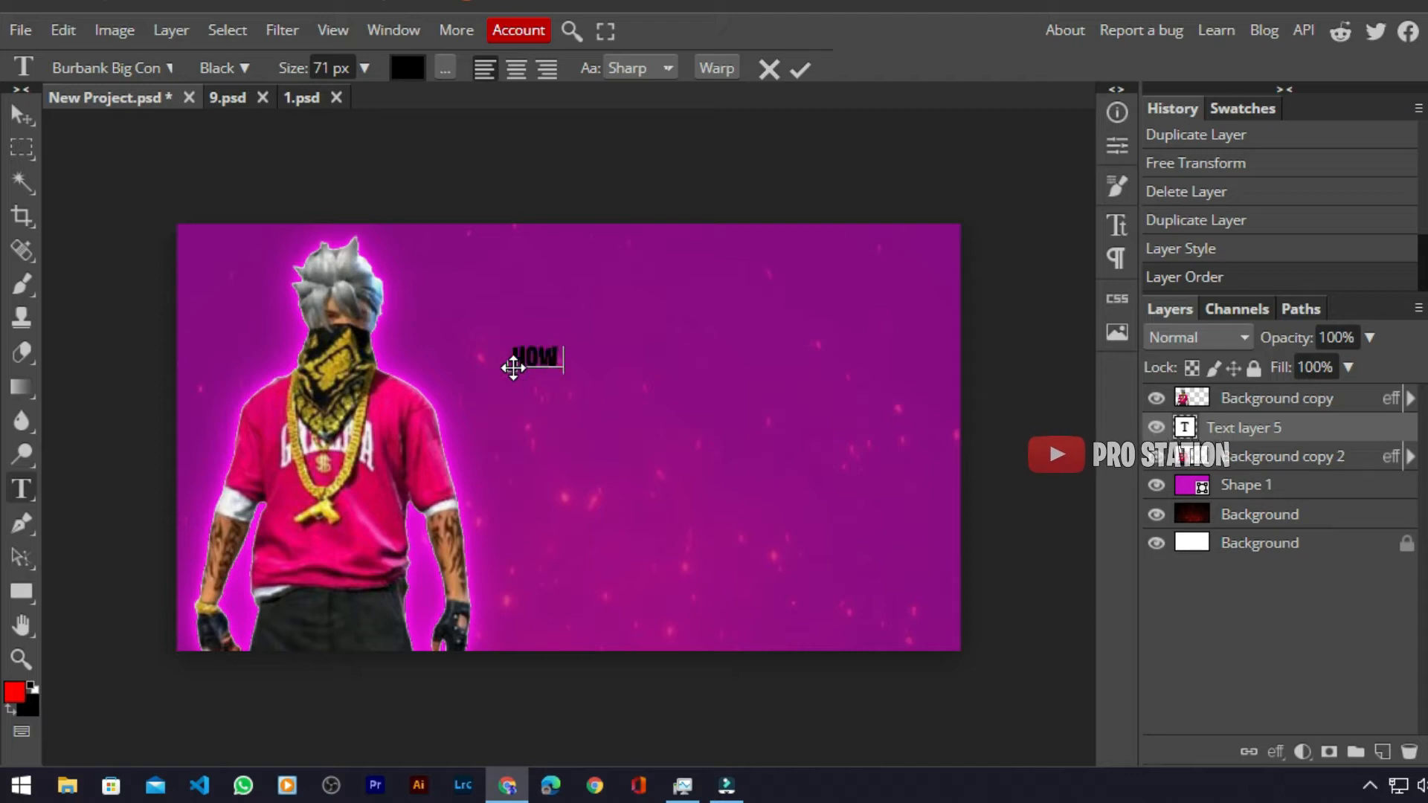
pyautogui.write('AKE')
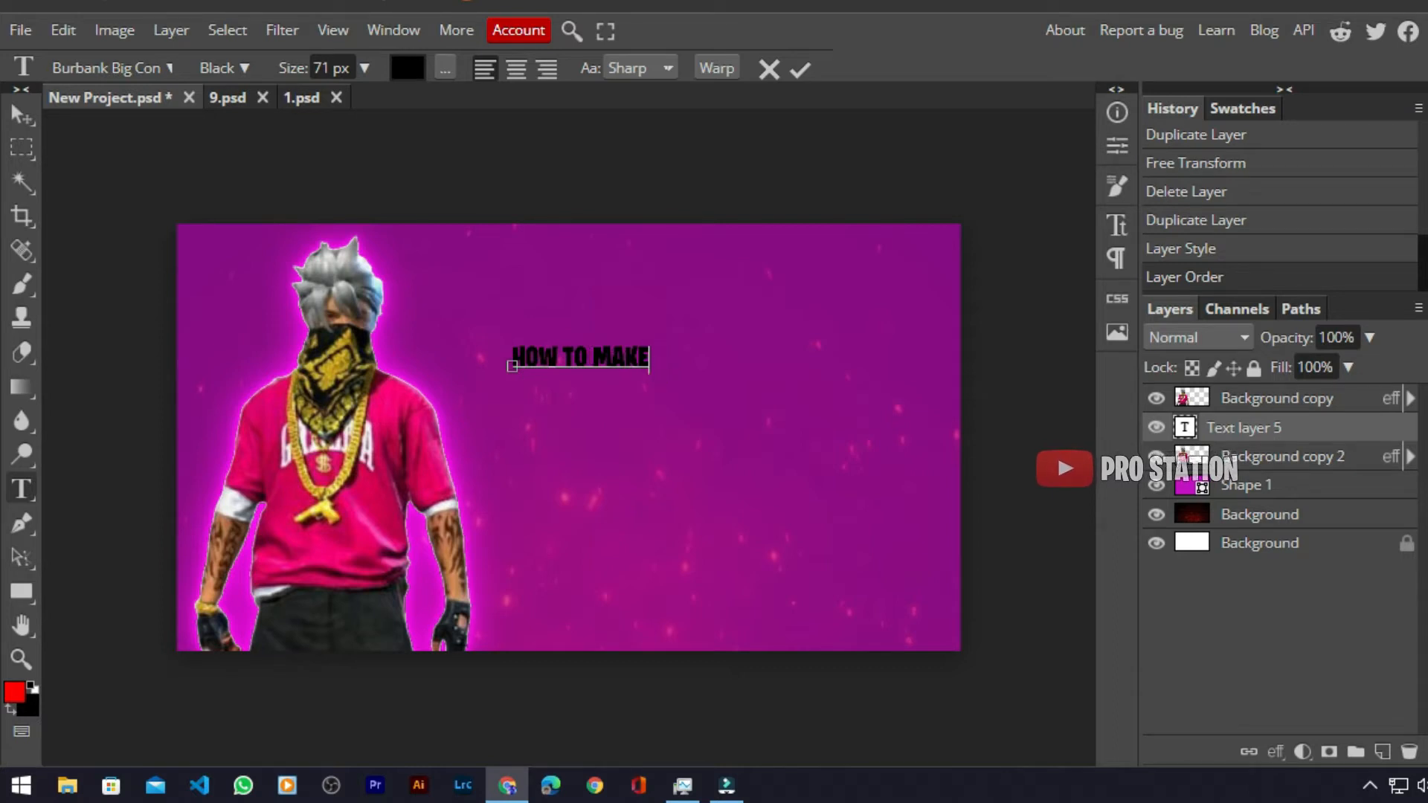
pyautogui.moveTo(645, 355); pyautogui.dragTo(510, 332)
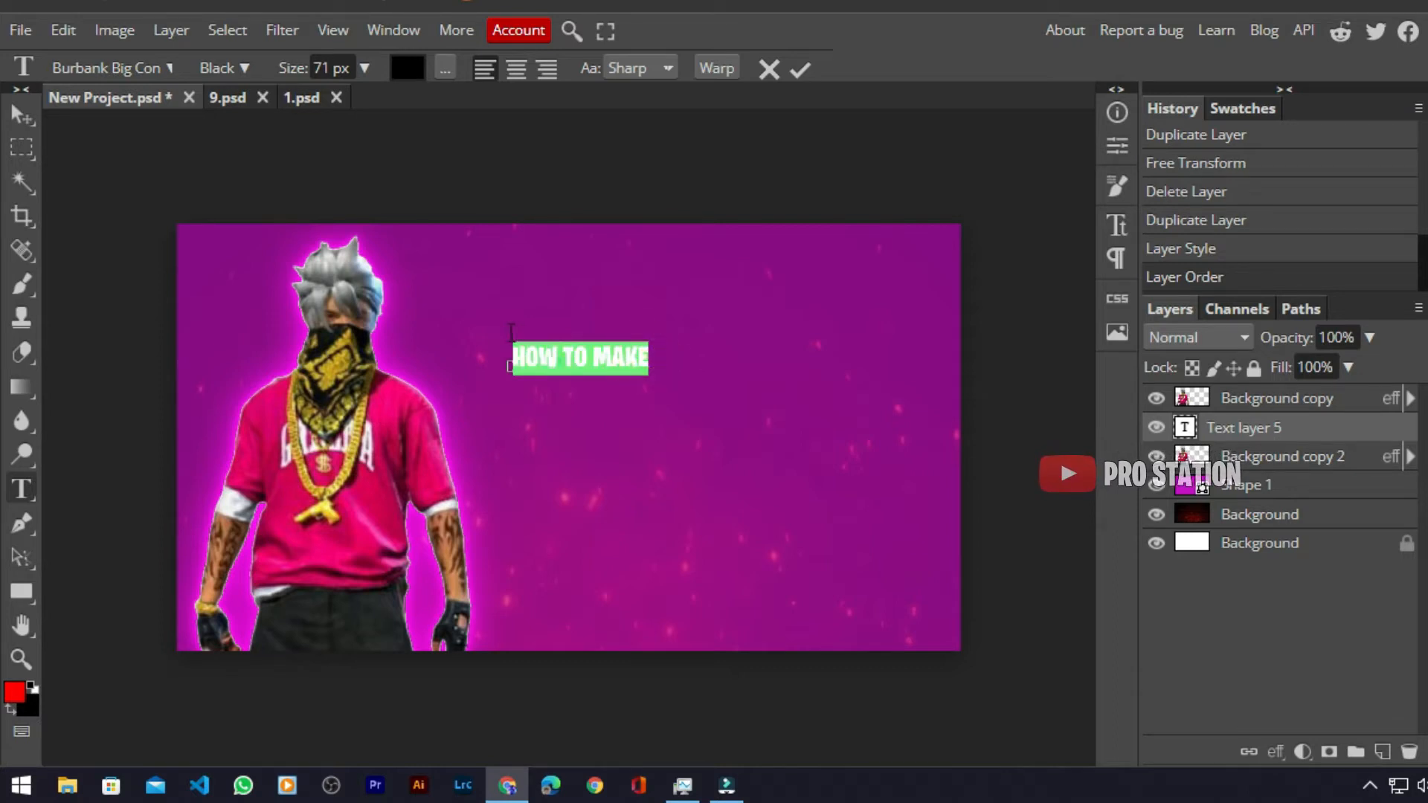
pyautogui.click(136, 59)
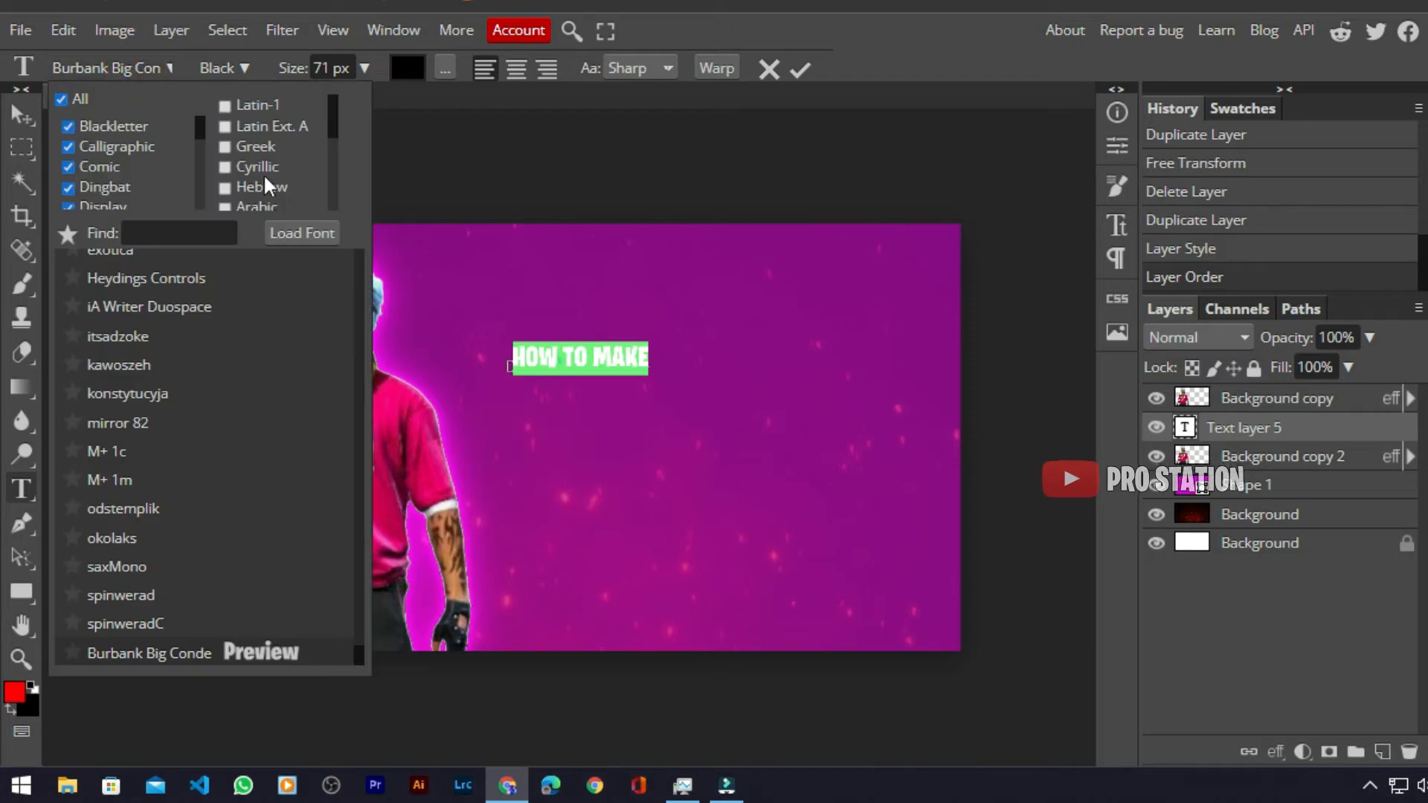
pyautogui.click(300, 233)
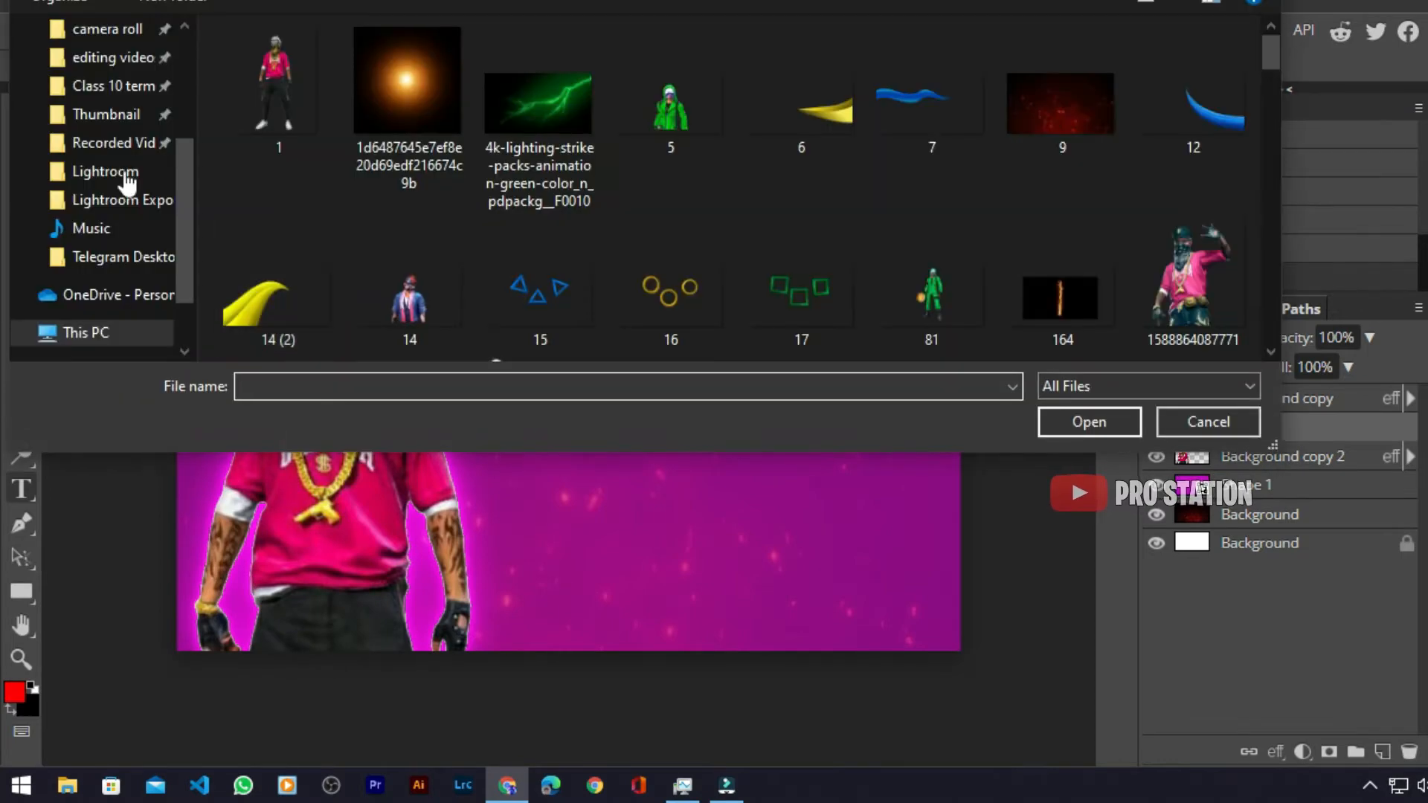
pyautogui.moveTo(190, 162); pyautogui.dragTo(184, 83)
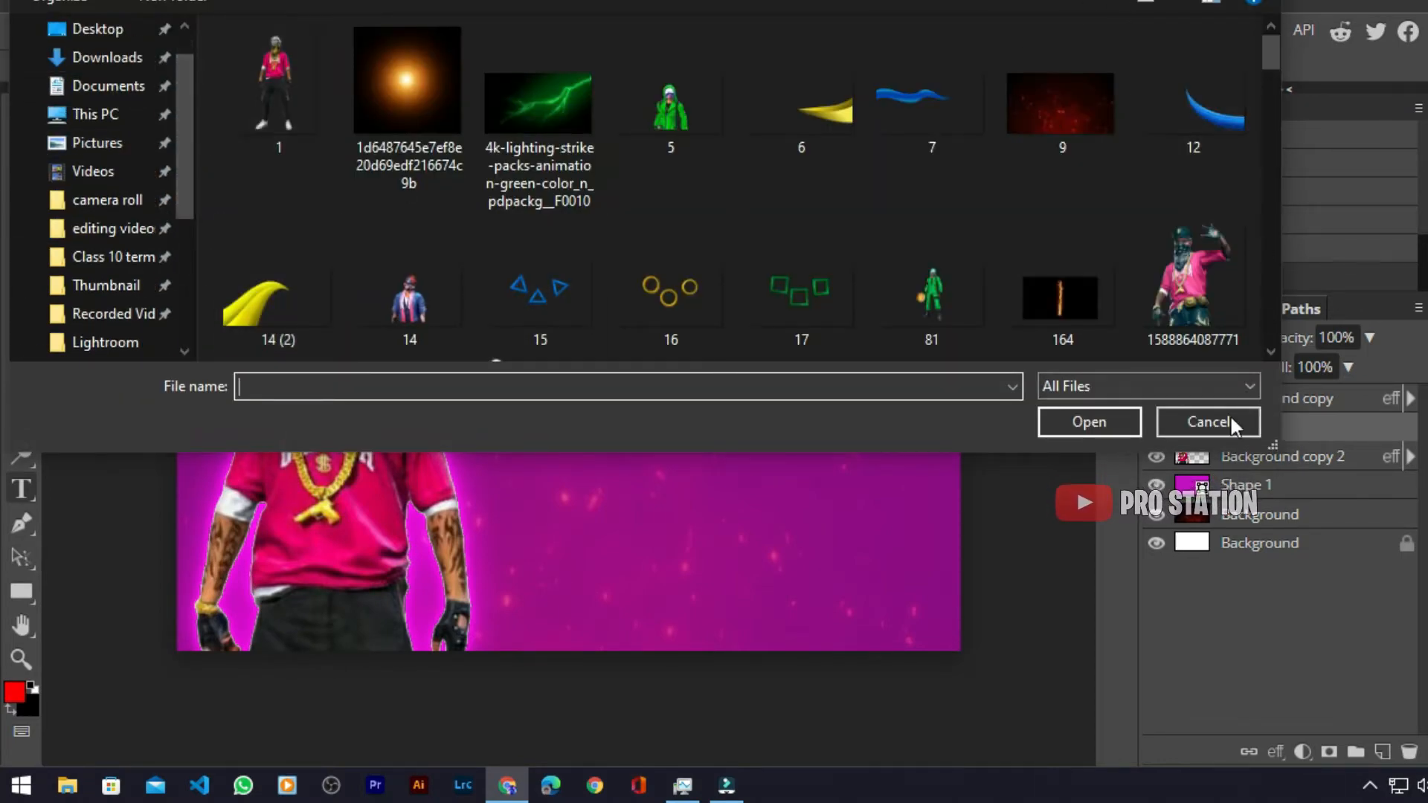
pyautogui.click(1205, 422)
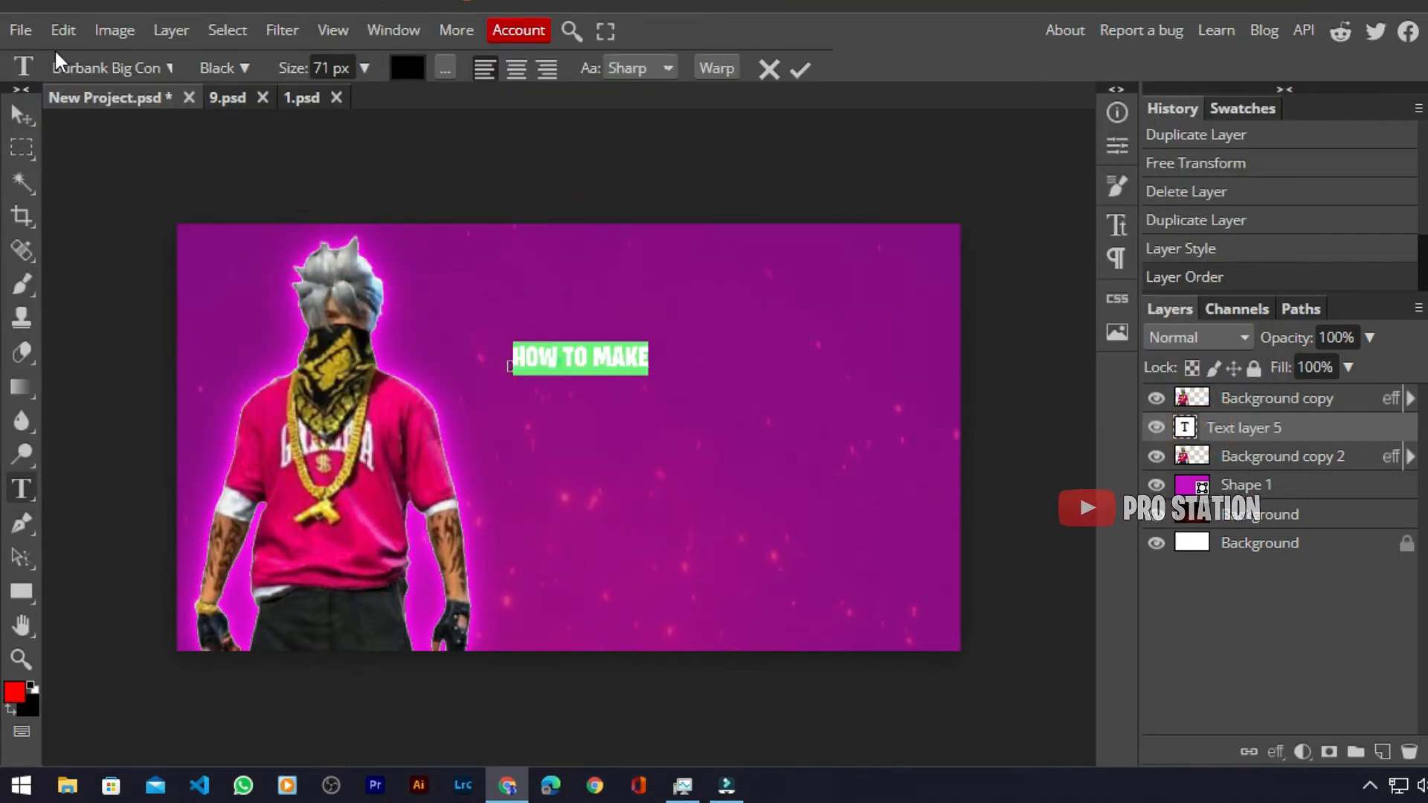
# Step: Enlarge the HOW TO MAKE text to about 301% width and 372% height, rotate it -6°, and place it beside the character
pyautogui.click(21, 111)
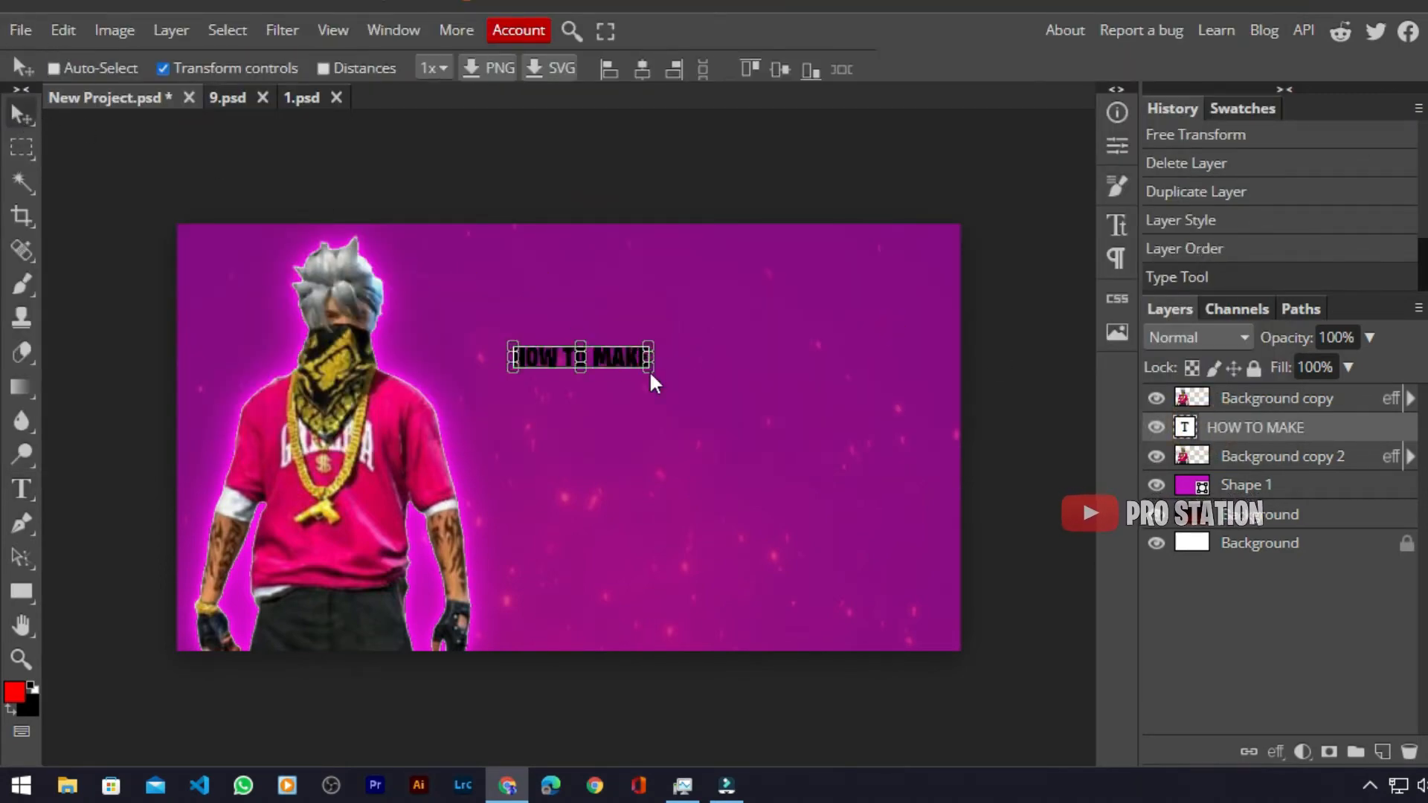
pyautogui.moveTo(648, 366); pyautogui.dragTo(926, 428)
pyautogui.moveTo(796, 380); pyautogui.dragTo(791, 360)
pyautogui.moveTo(711, 420); pyautogui.dragTo(720, 443)
pyautogui.moveTo(748, 359); pyautogui.dragTo(739, 354)
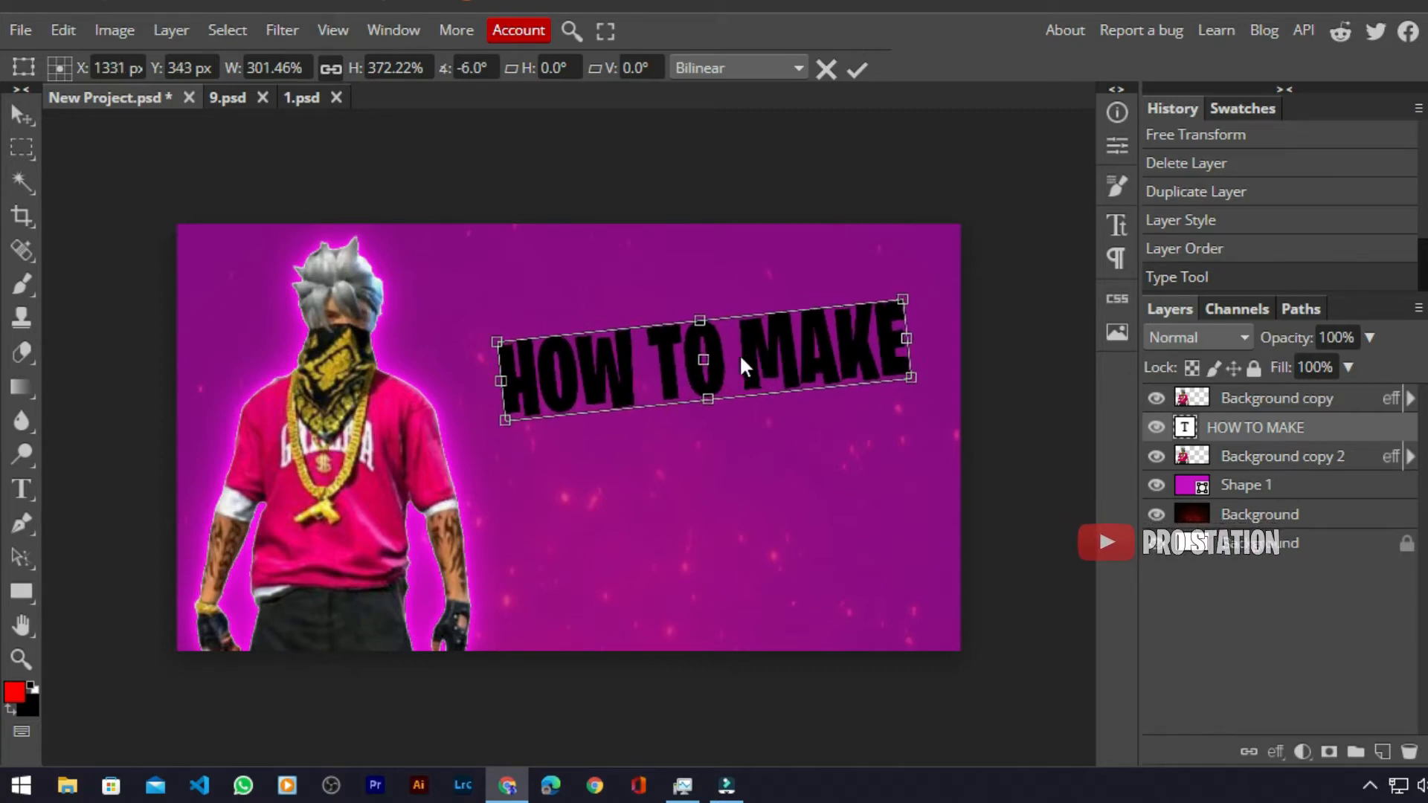
# Step: Add a Gradient Overlay to the HOW TO MAKE text layer and set the gradient's start colour to purple b80dbc
pyautogui.doubleClick(1373, 423)
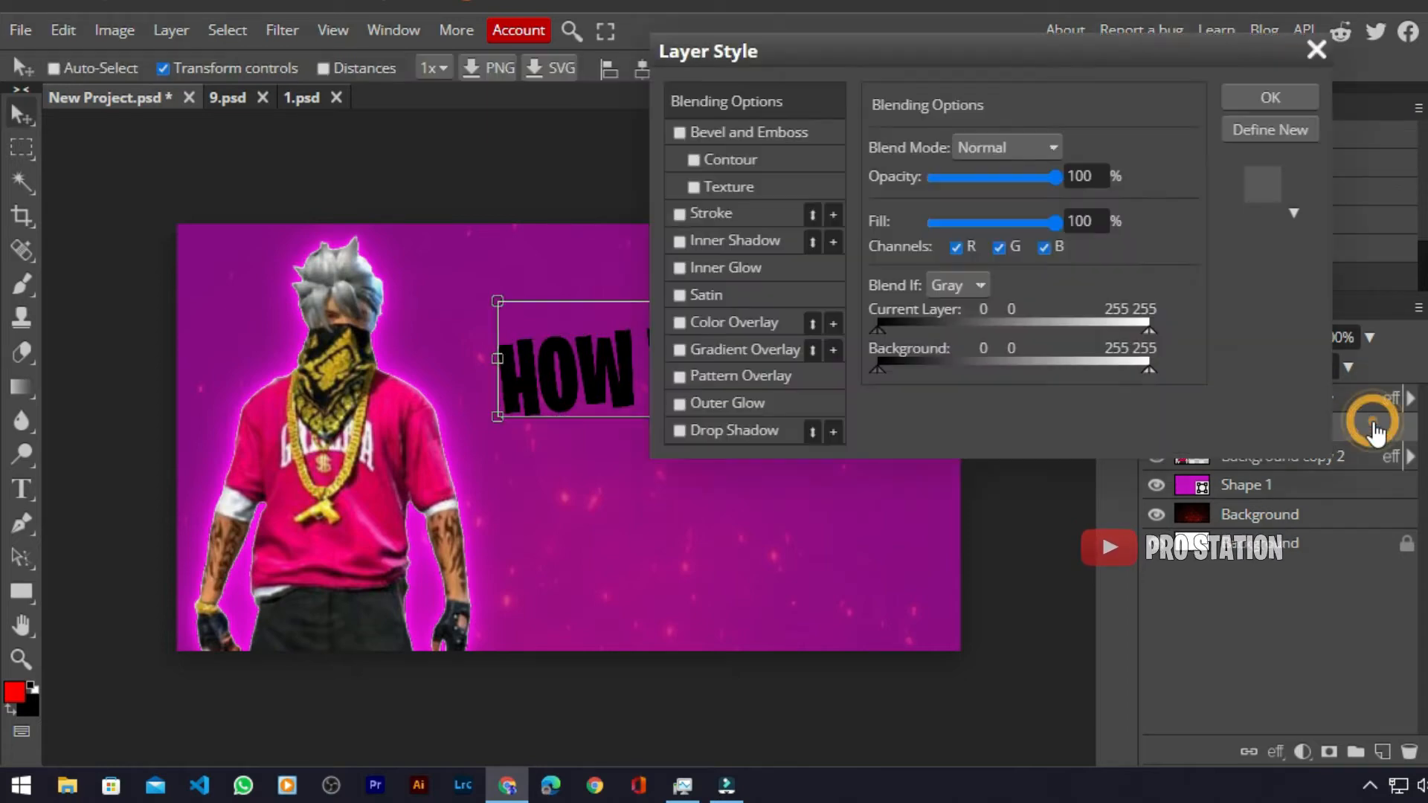
pyautogui.moveTo(930, 57); pyautogui.dragTo(1194, 38)
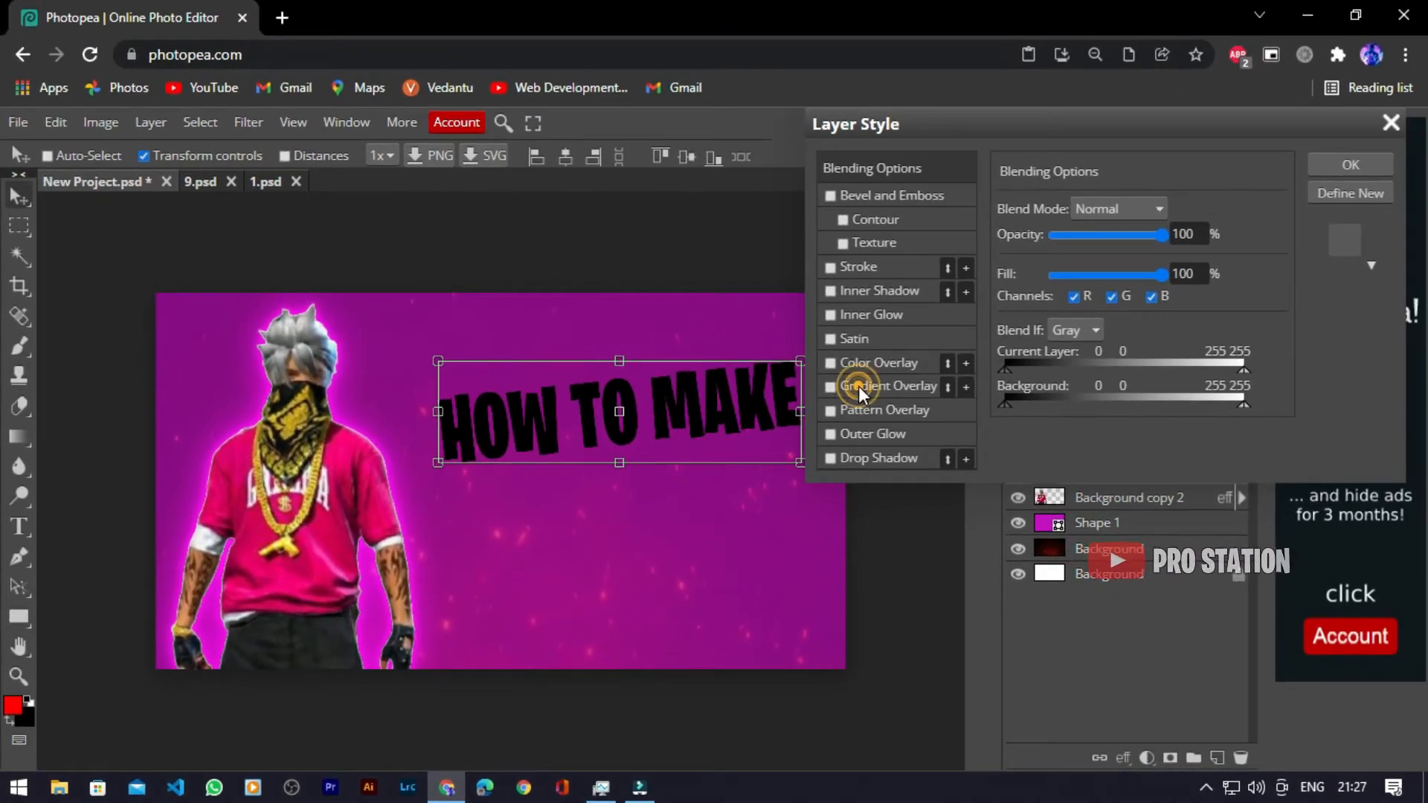
pyautogui.click(895, 367)
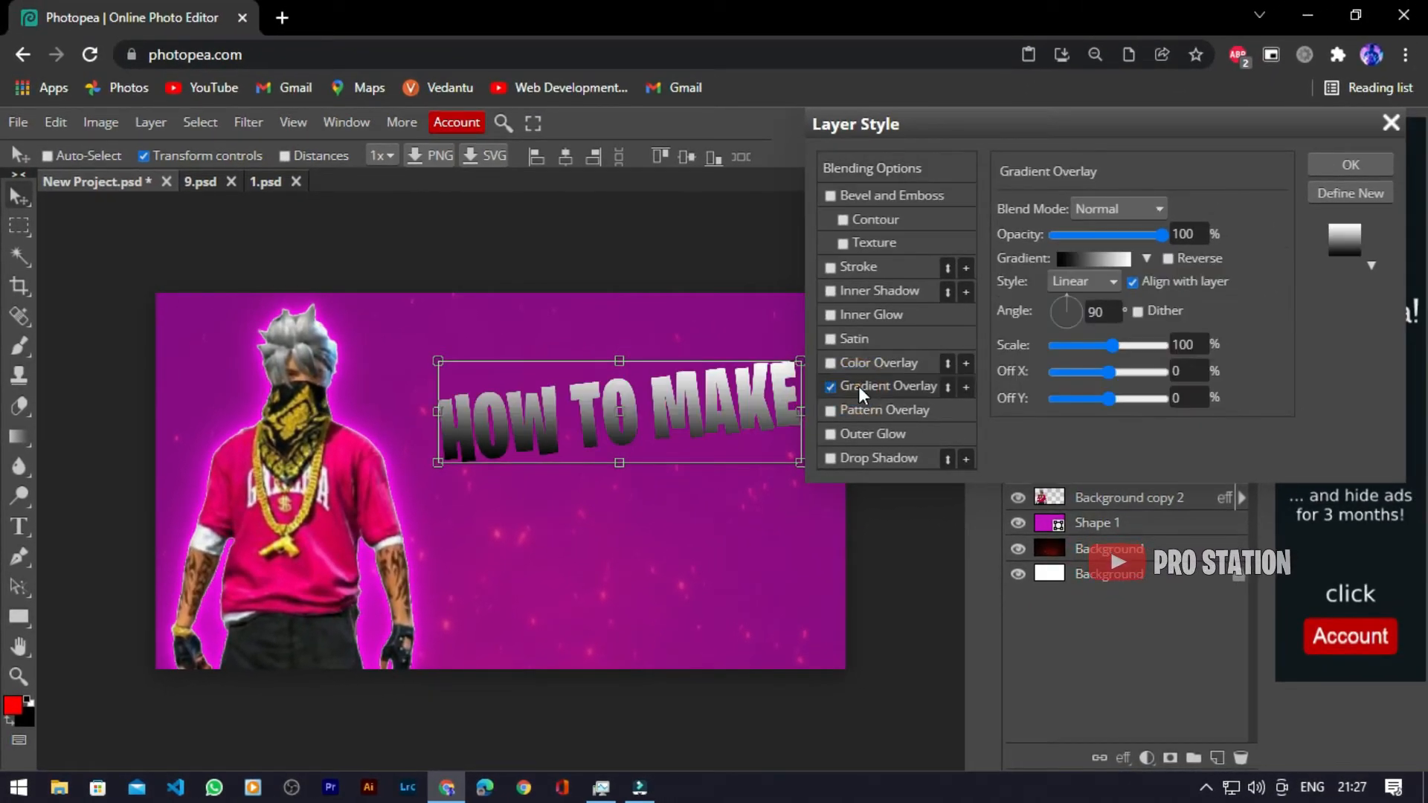
pyautogui.click(1107, 259)
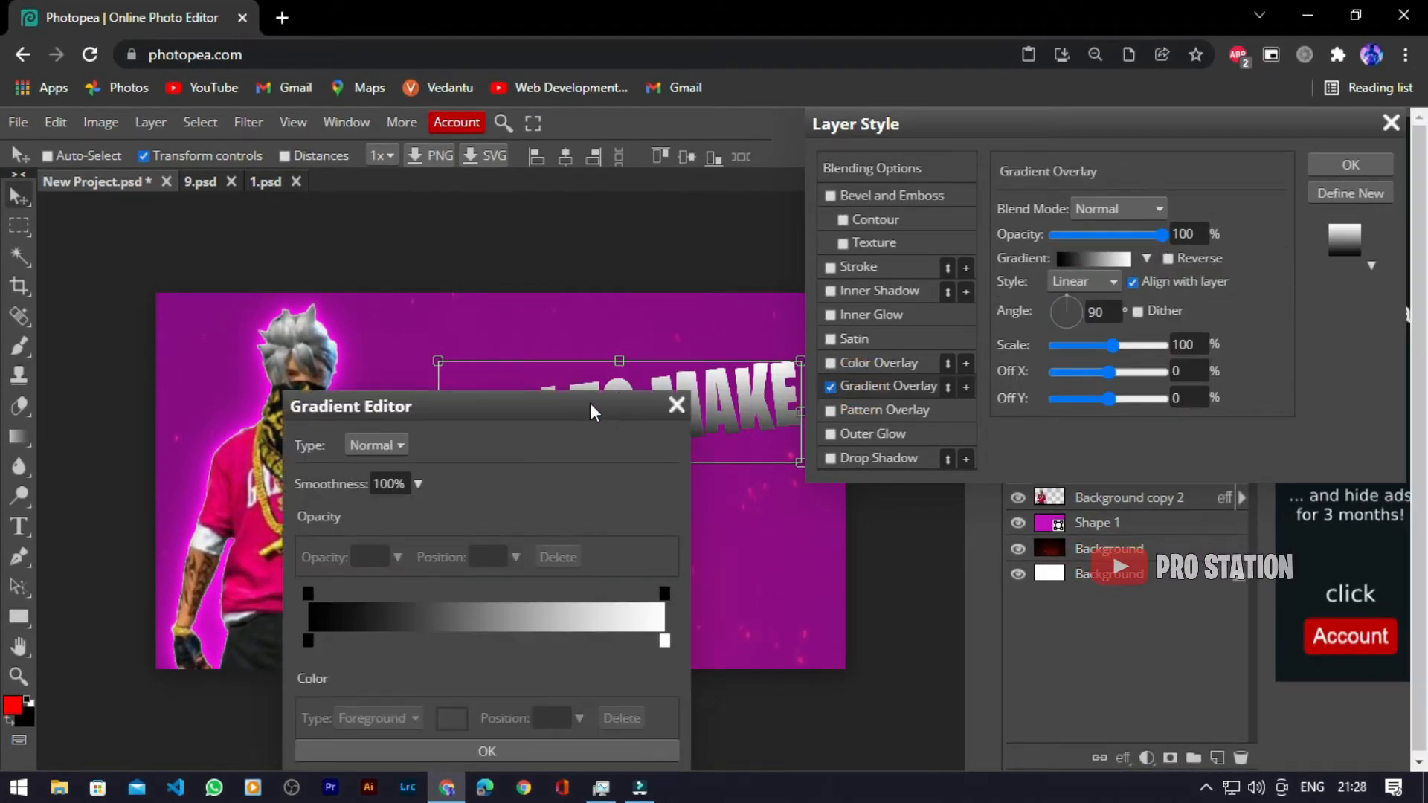
pyautogui.moveTo(590, 403); pyautogui.dragTo(1243, 202)
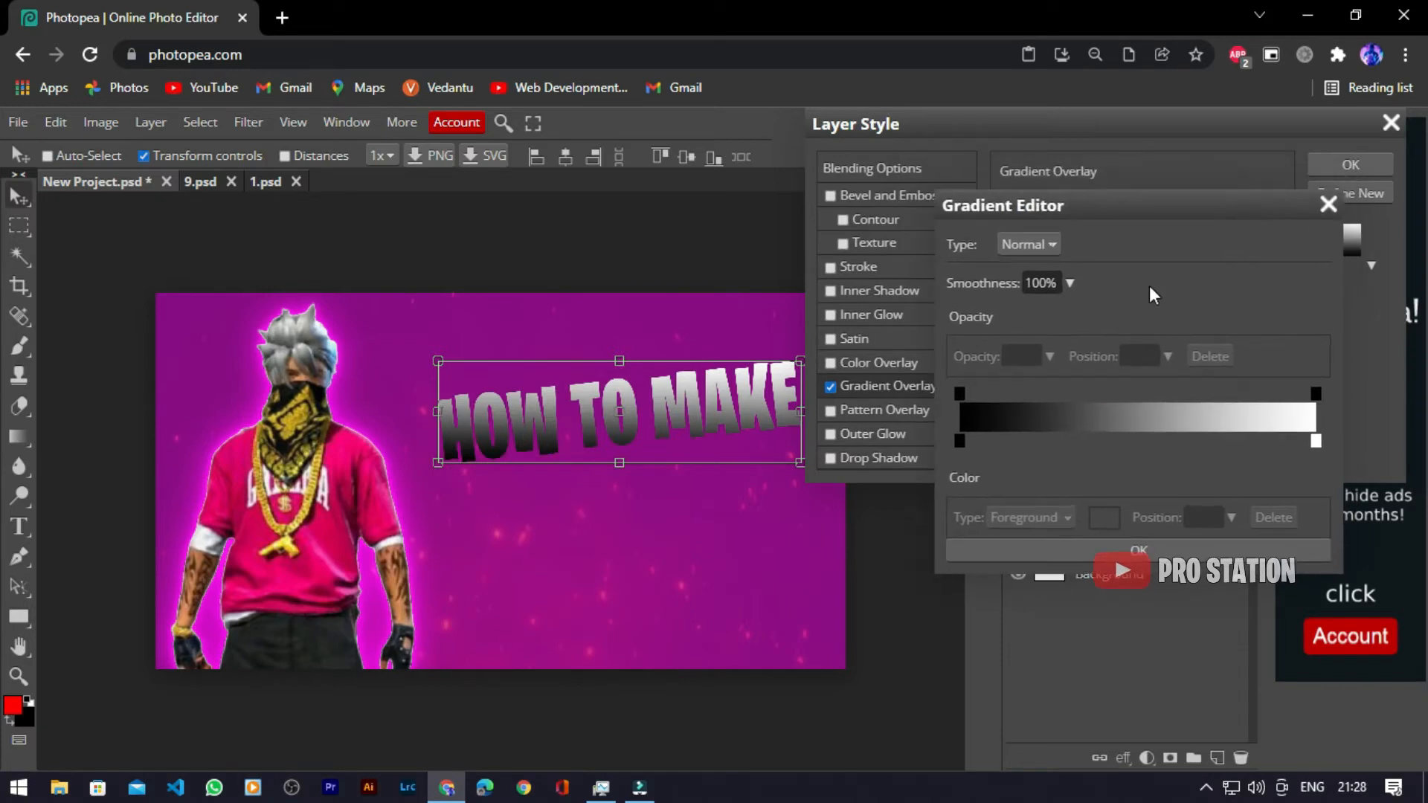
pyautogui.doubleClick(960, 442)
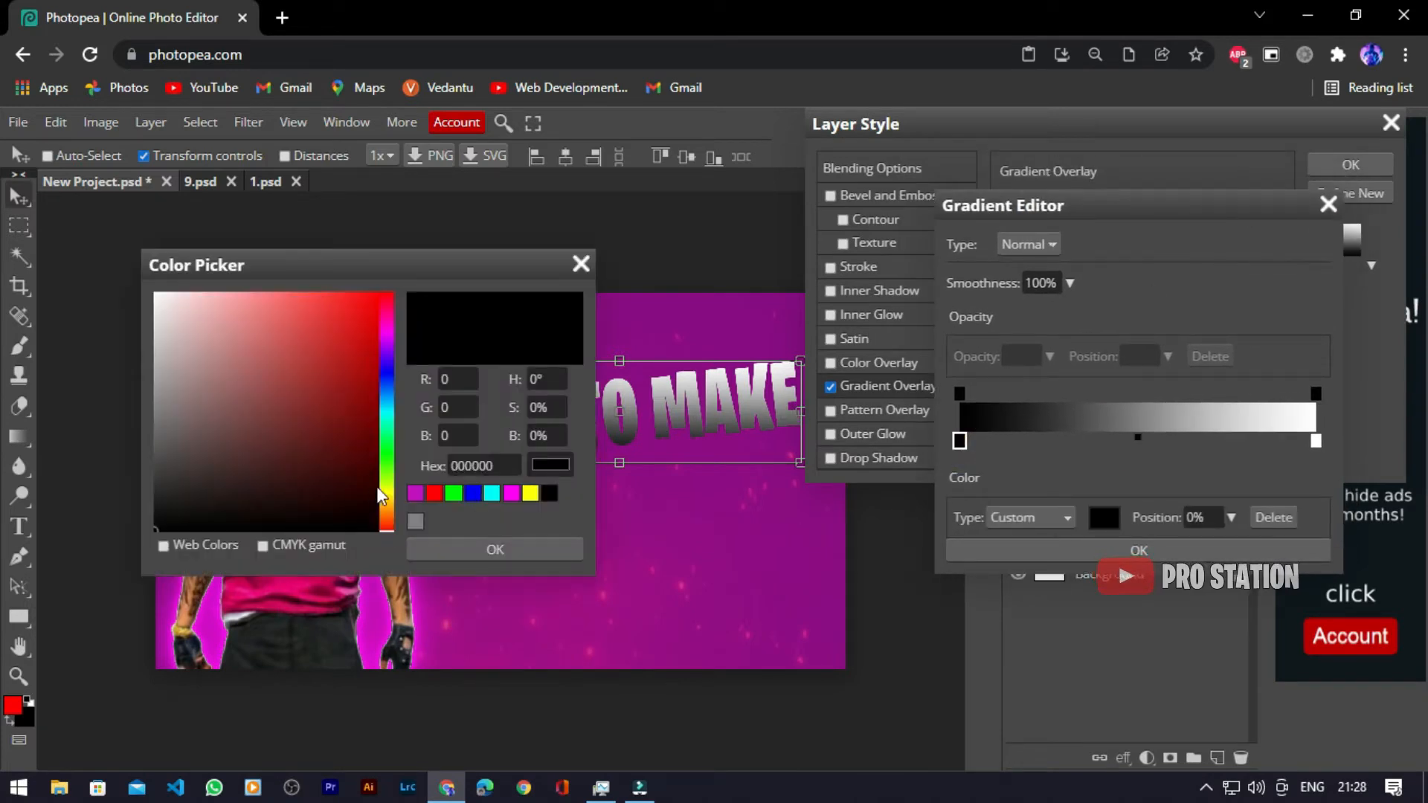
pyautogui.click(415, 493)
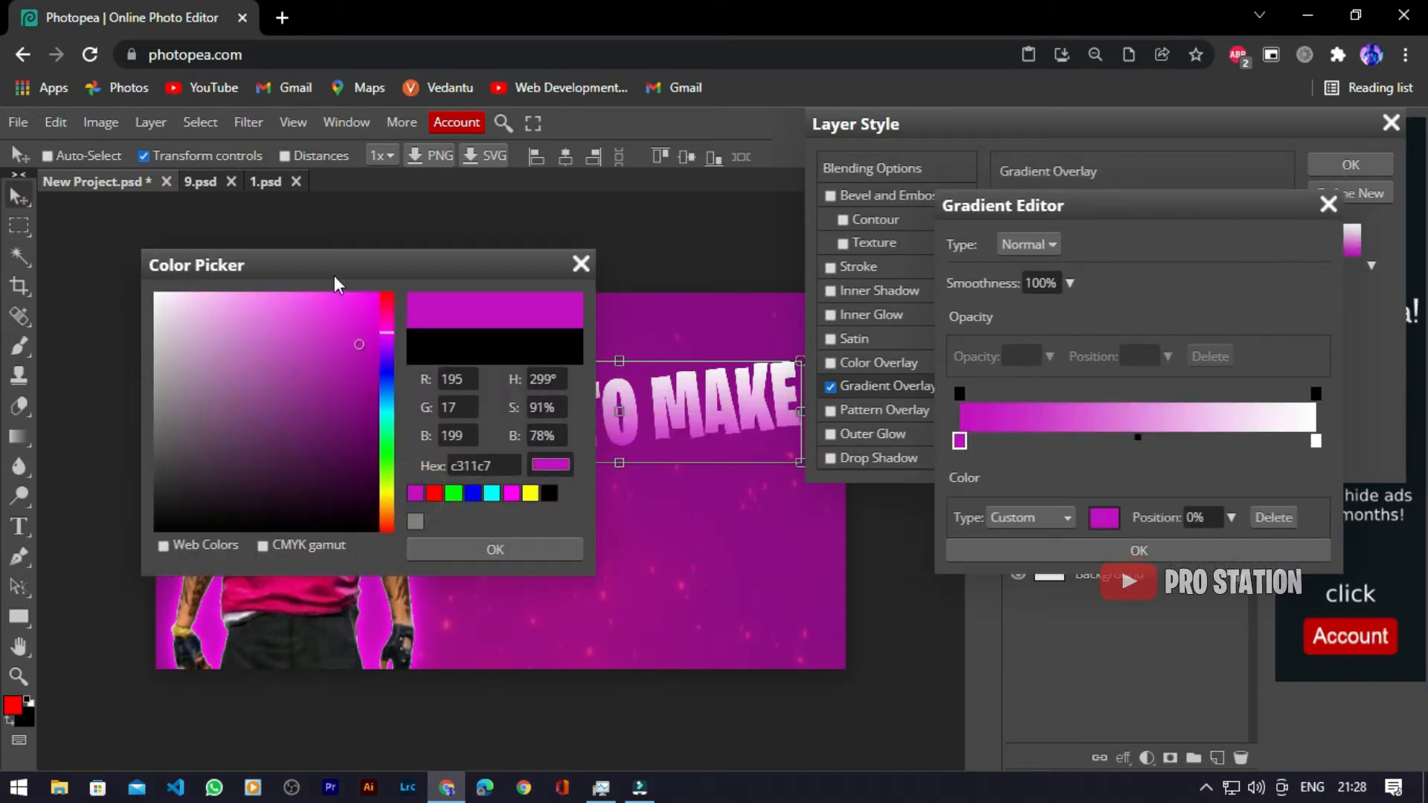
pyautogui.moveTo(360, 343)
pyautogui.mouseDown()
pyautogui.moveTo(367, 323)
pyautogui.moveTo(365, 360)
pyautogui.mouseUp()
pyautogui.click(463, 554)
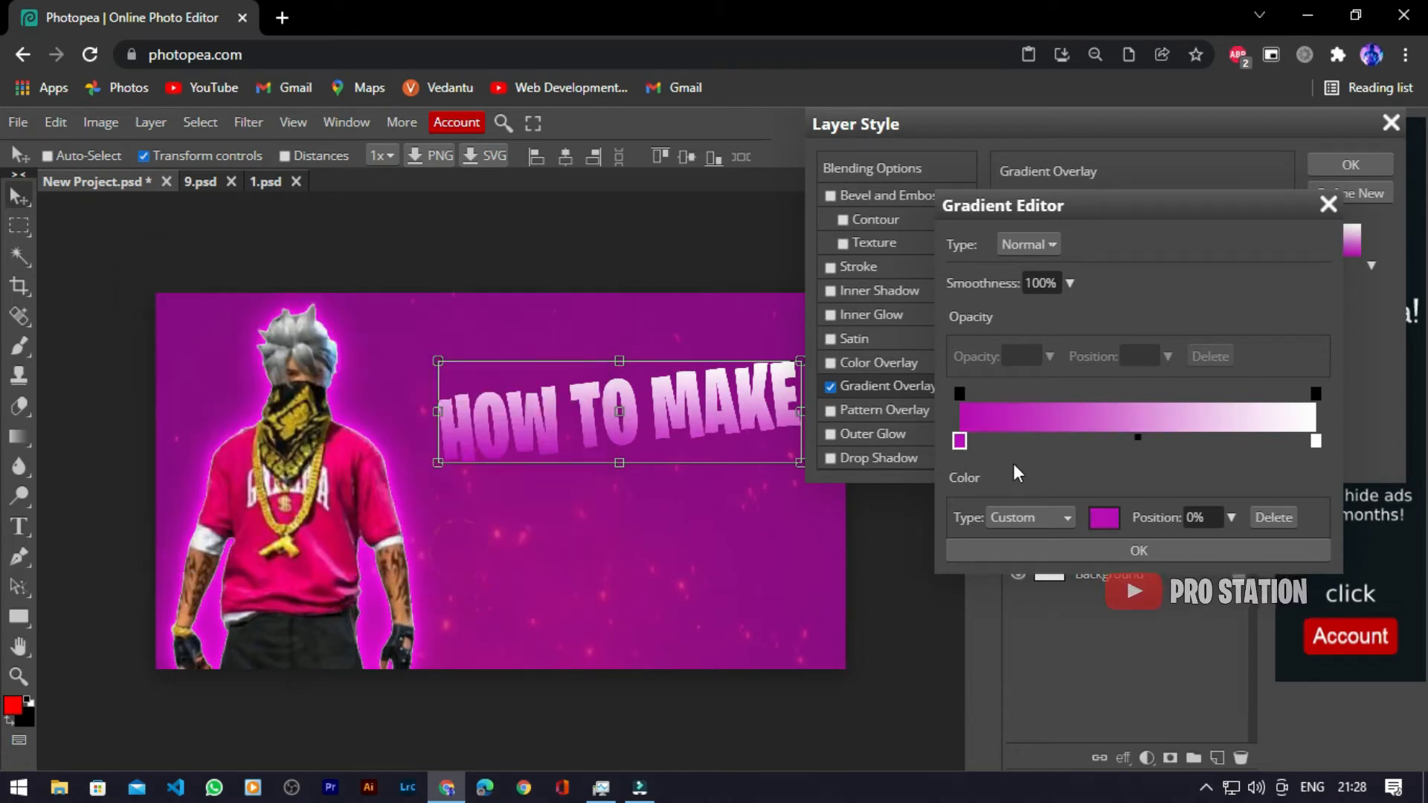
# Step: Set the end colour of the title's overlay gradient to magenta ff00ff and accept the gradient
pyautogui.click(1315, 442)
pyautogui.doubleClick(1316, 443)
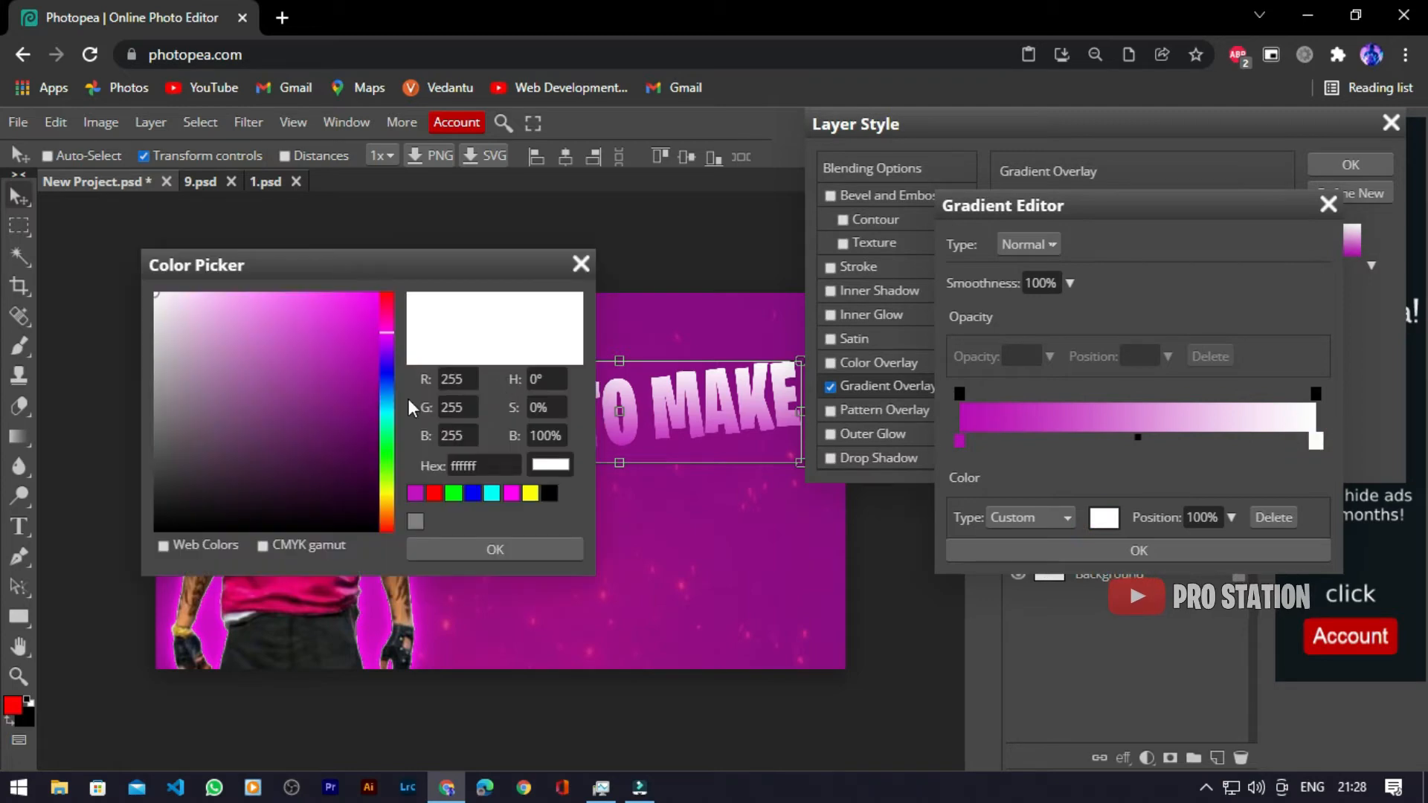
pyautogui.click(511, 493)
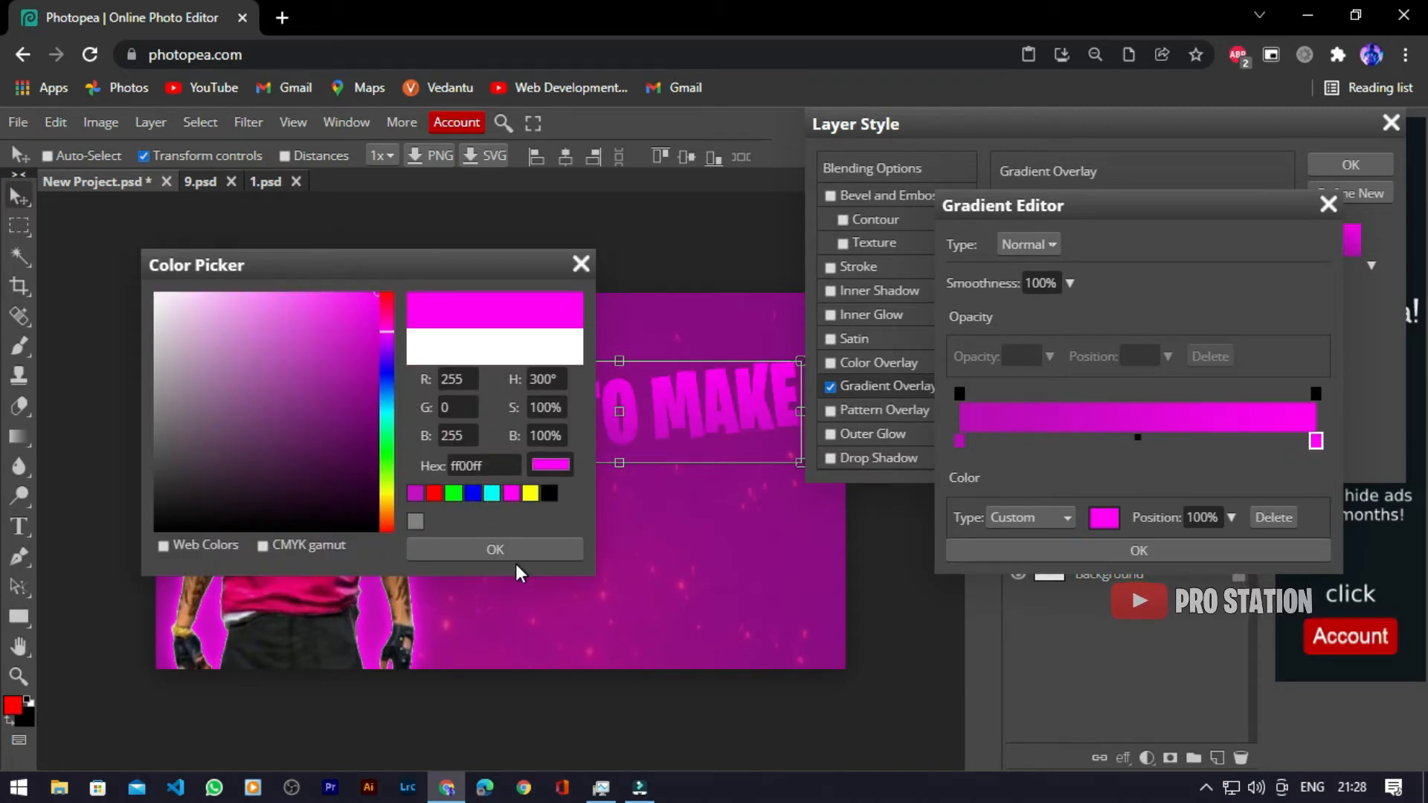
pyautogui.click(515, 554)
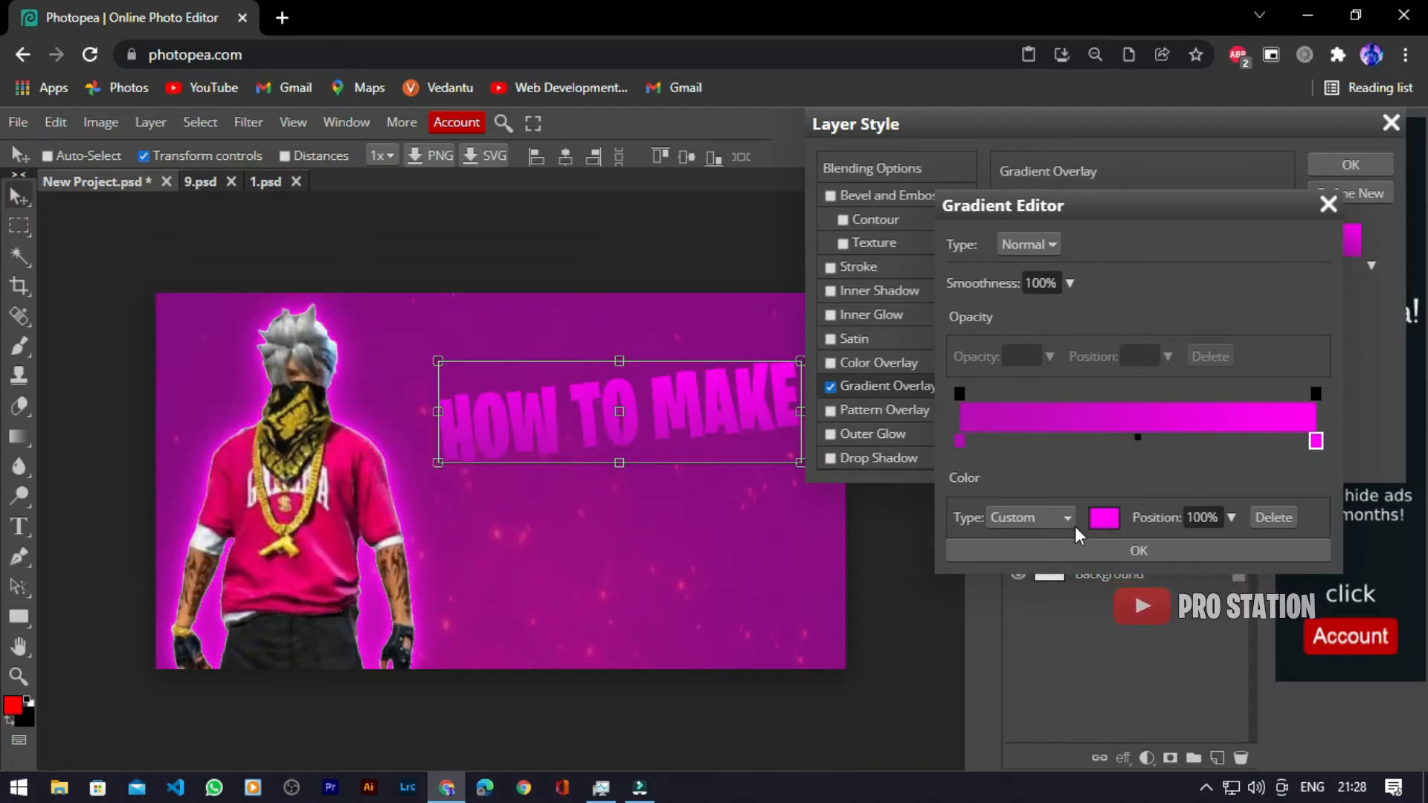
pyautogui.click(1086, 551)
# Step: Add a black outside Stroke of 3 px to the HOW TO MAKE text
pyautogui.click(831, 268)
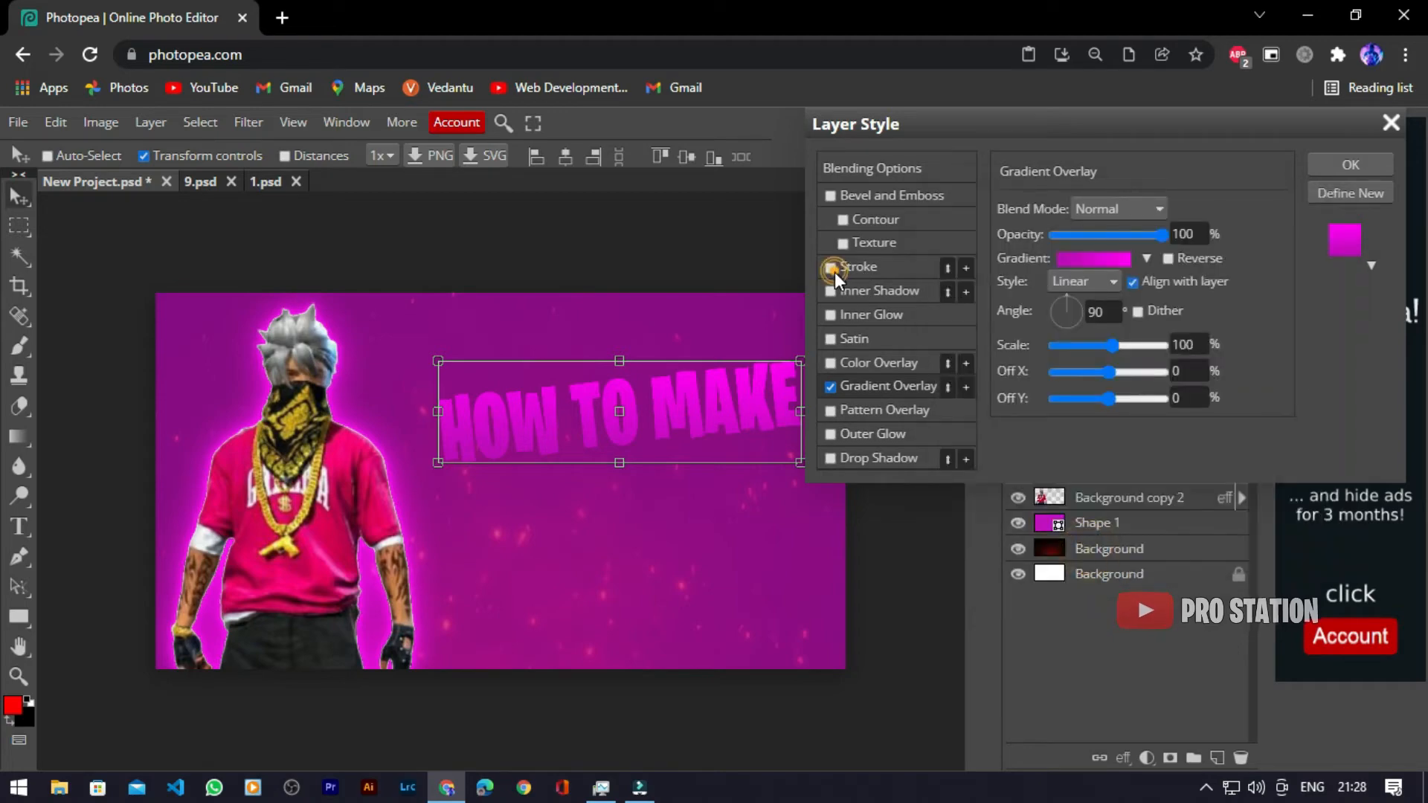
pyautogui.click(906, 266)
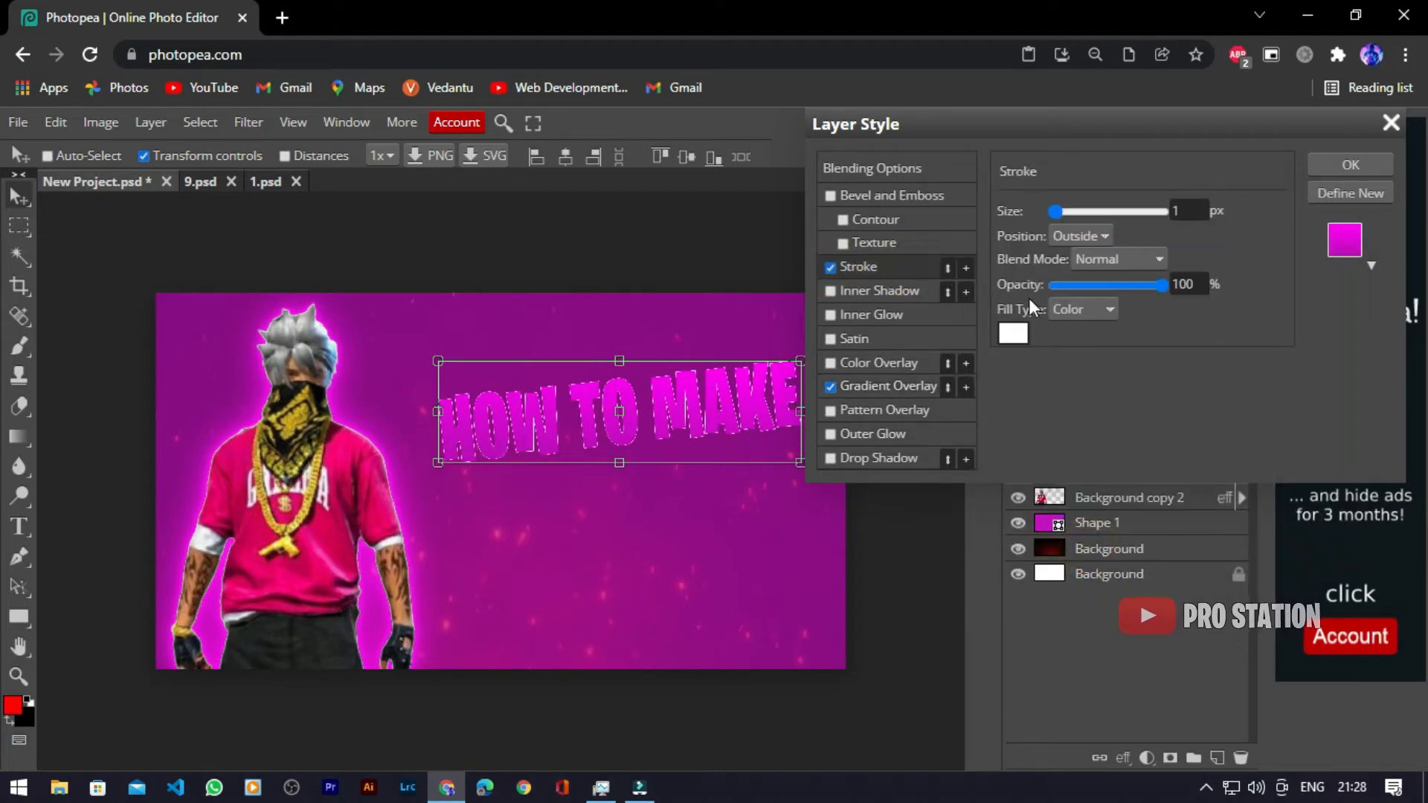
pyautogui.click(1011, 335)
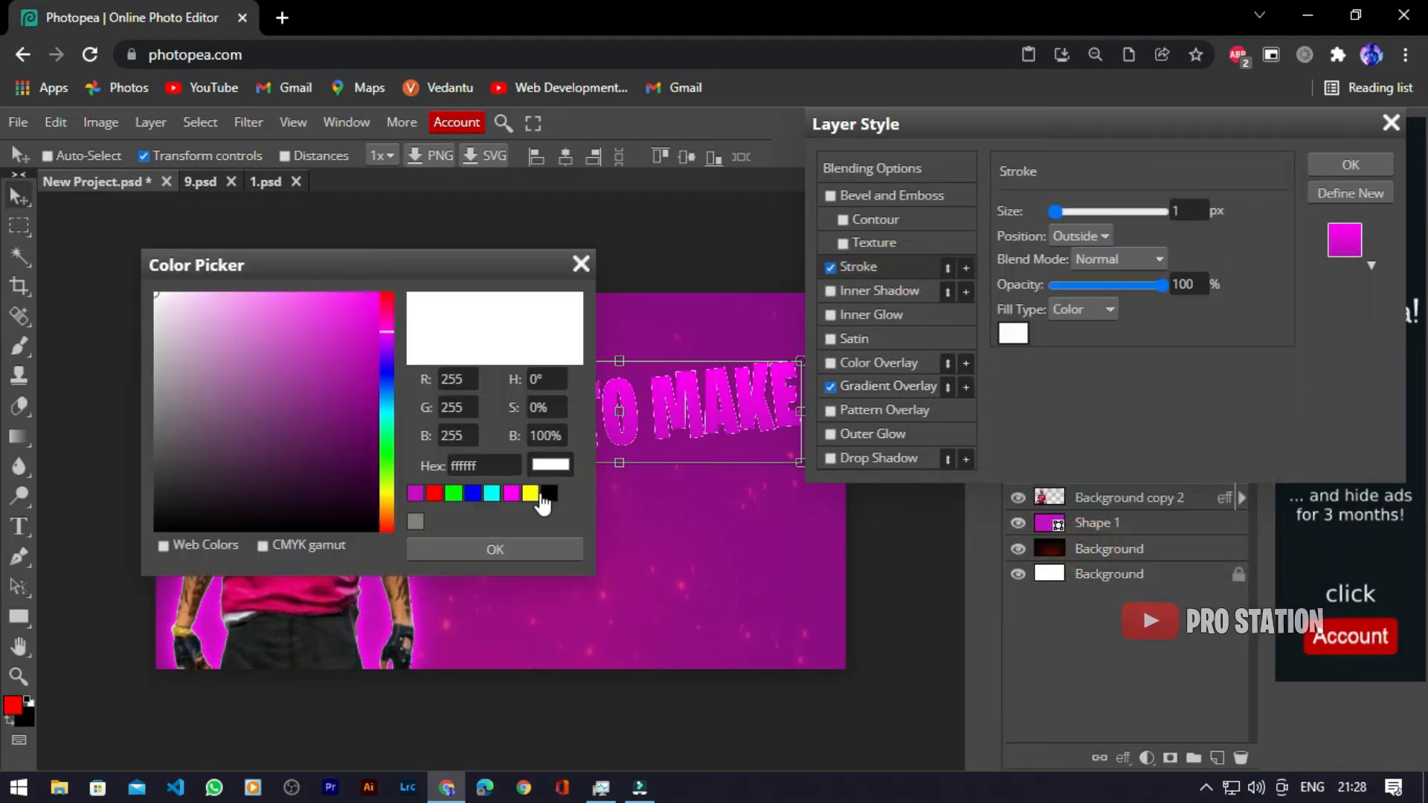
pyautogui.click(549, 493)
pyautogui.click(545, 543)
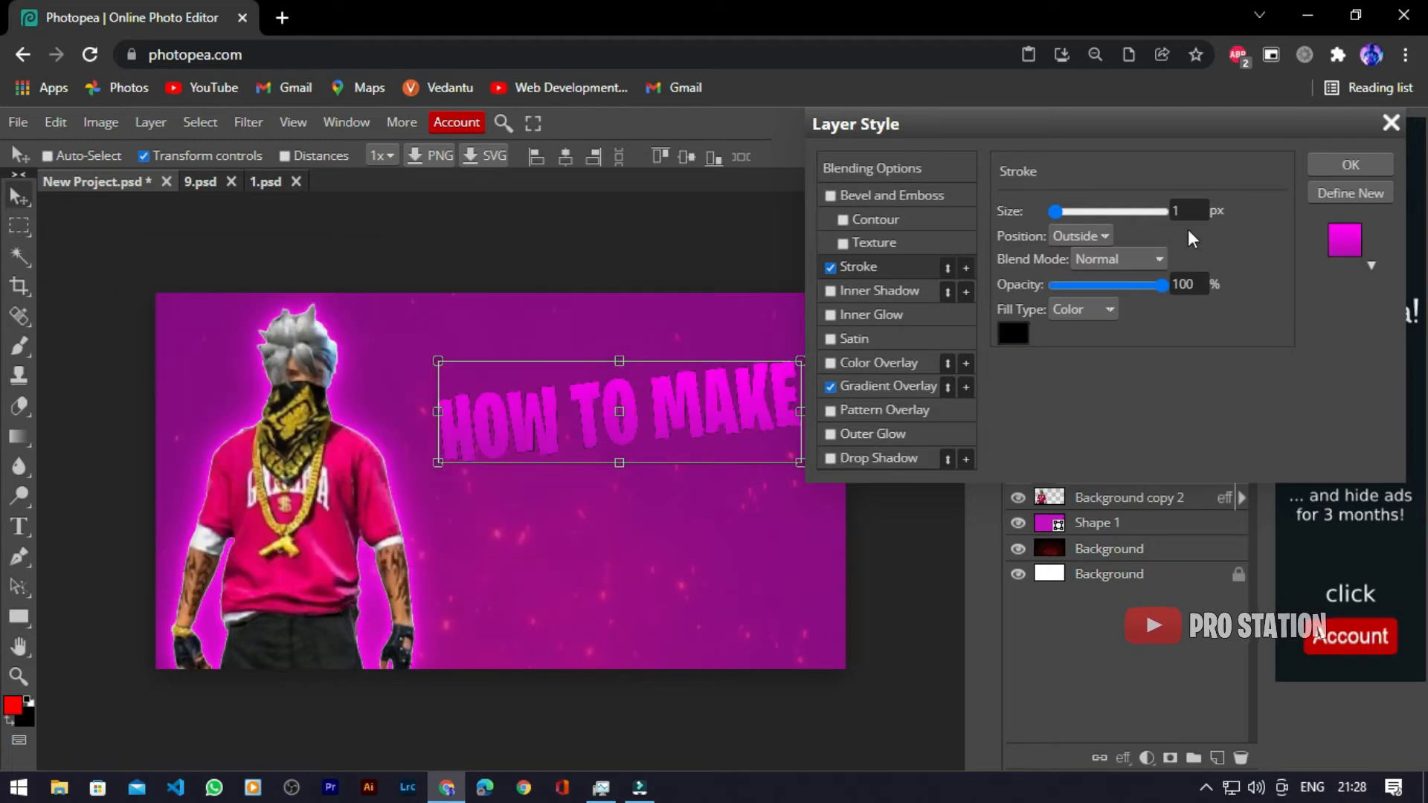
pyautogui.click(1190, 210)
pyautogui.write('3')
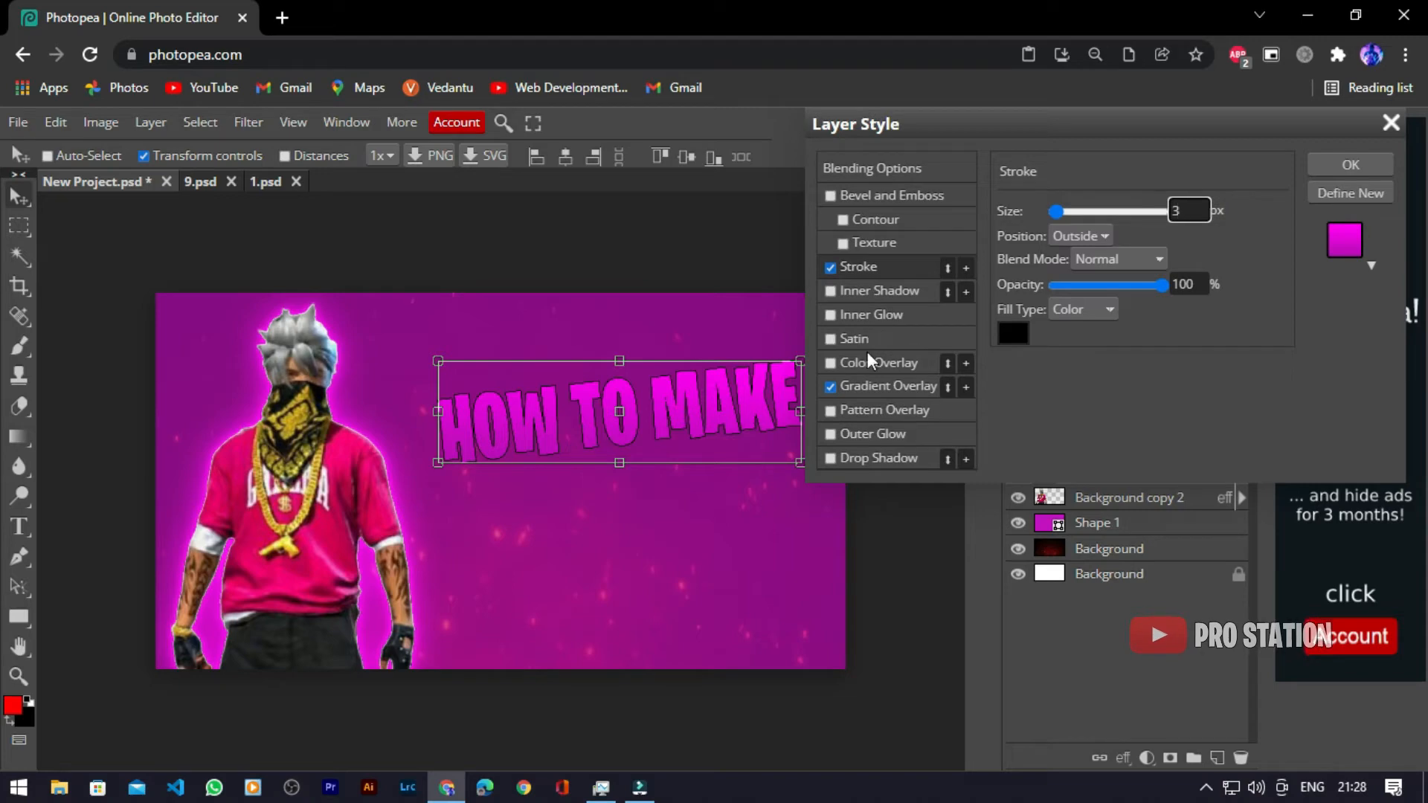
# Step: Add an Inner Shadow to the HOW TO MAKE text with an angle of -51°
pyautogui.click(855, 290)
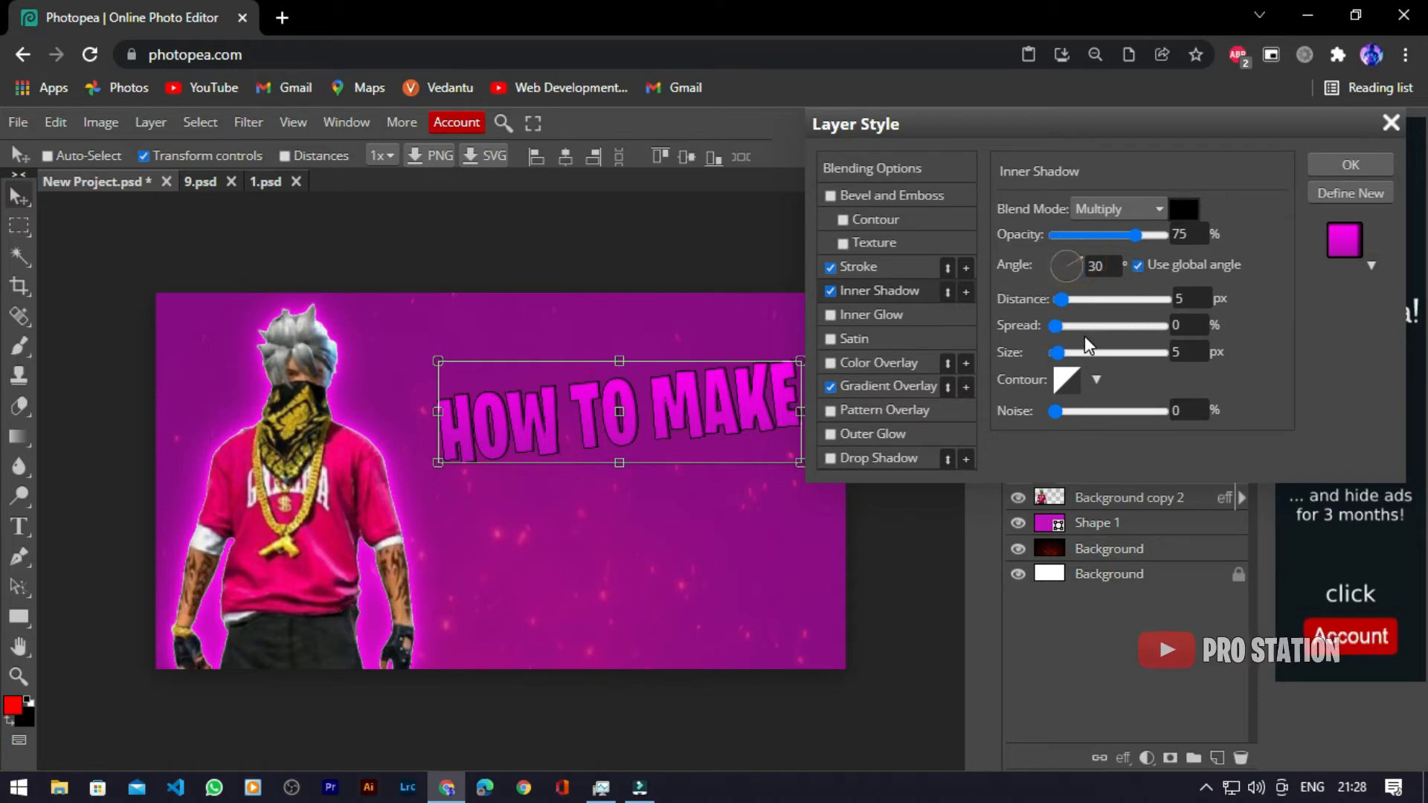
pyautogui.click(1071, 281)
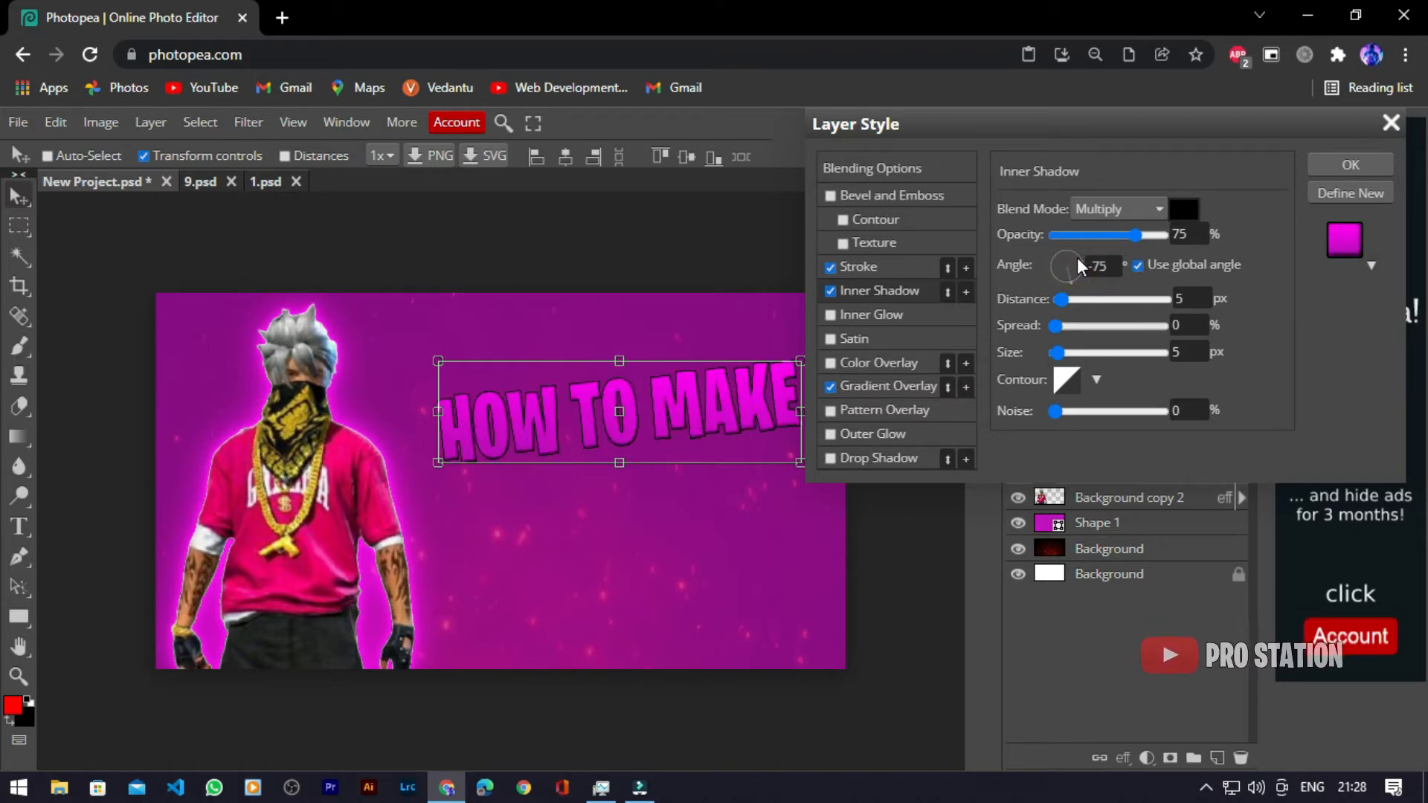
pyautogui.click(1073, 282)
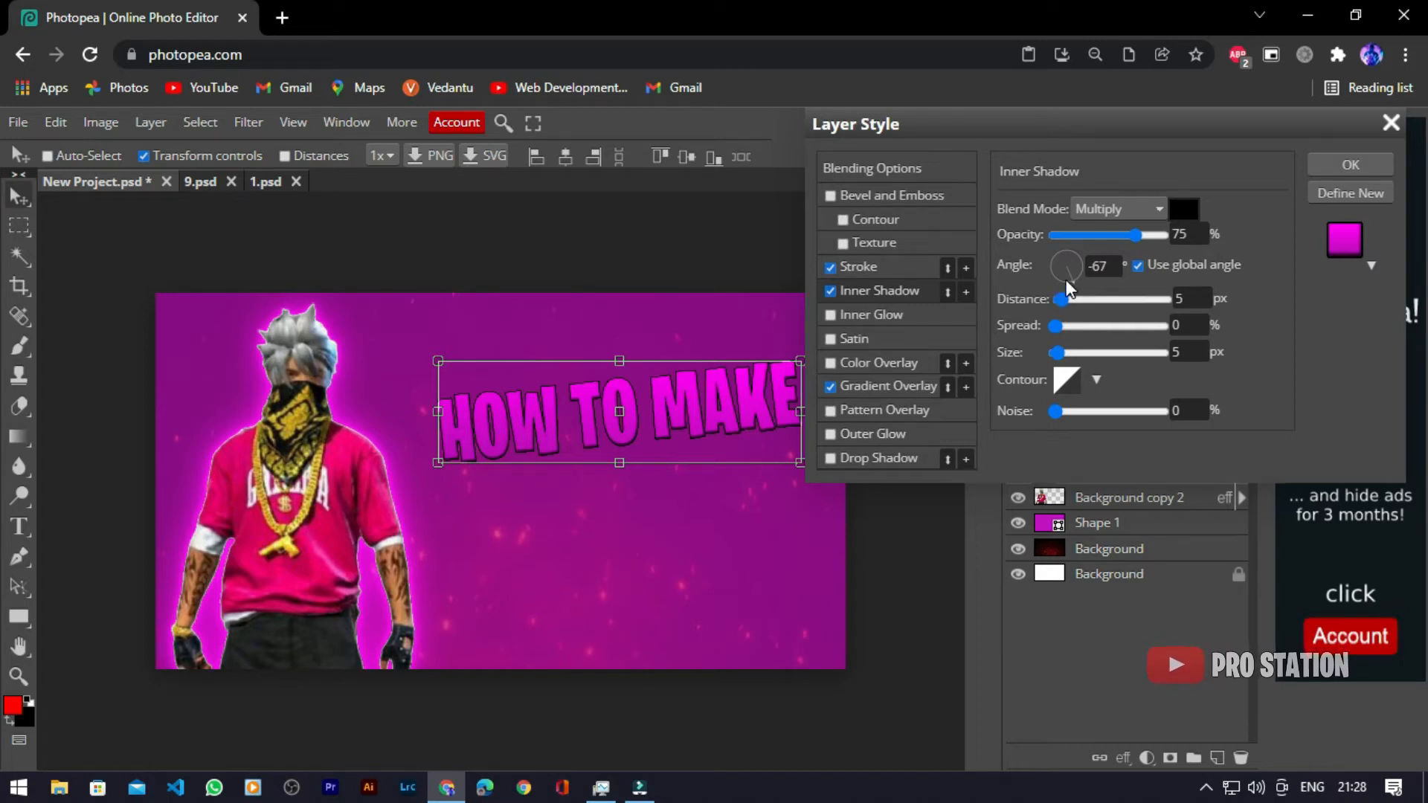
pyautogui.click(1064, 279)
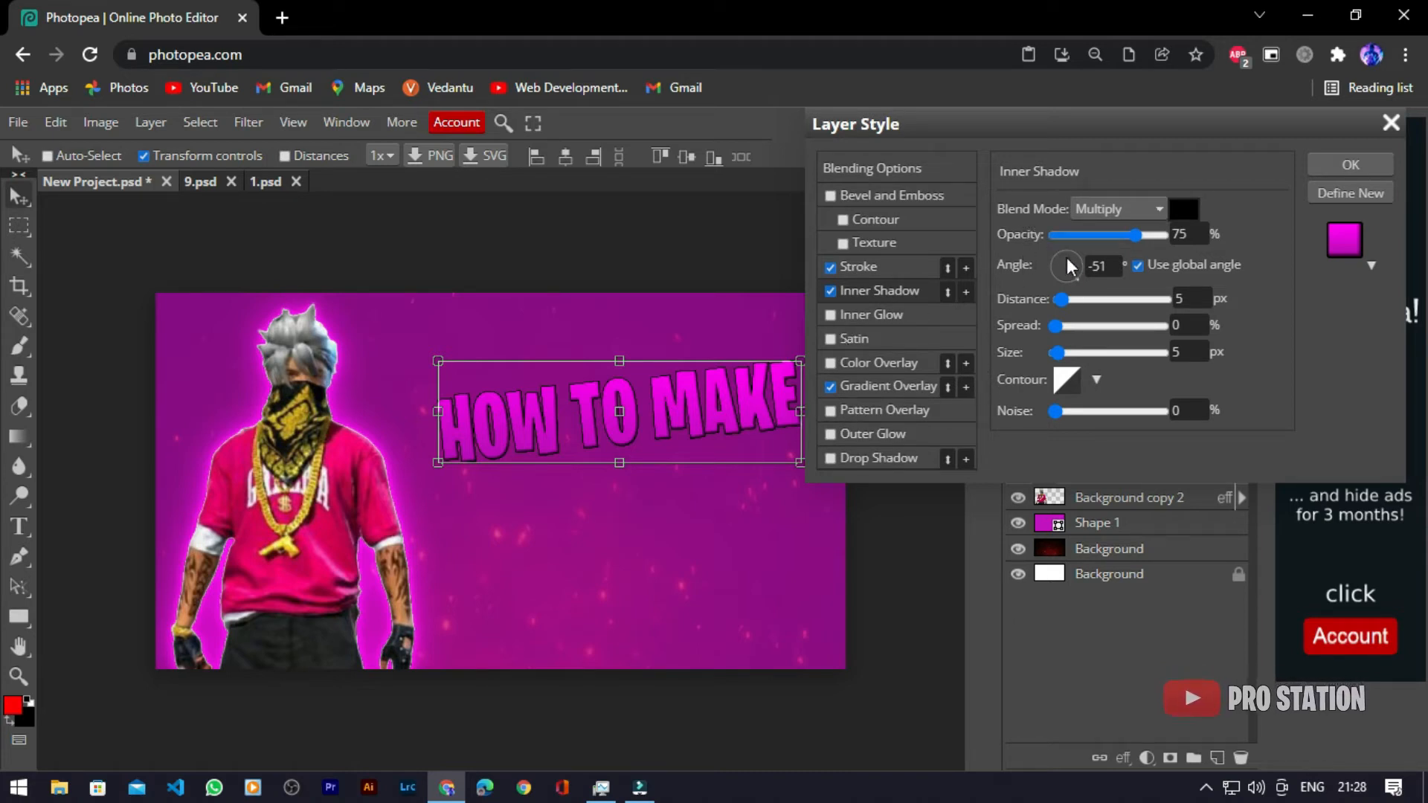
# Step: Darken the start colour of the title's Gradient Overlay to purple 901093
pyautogui.click(909, 386)
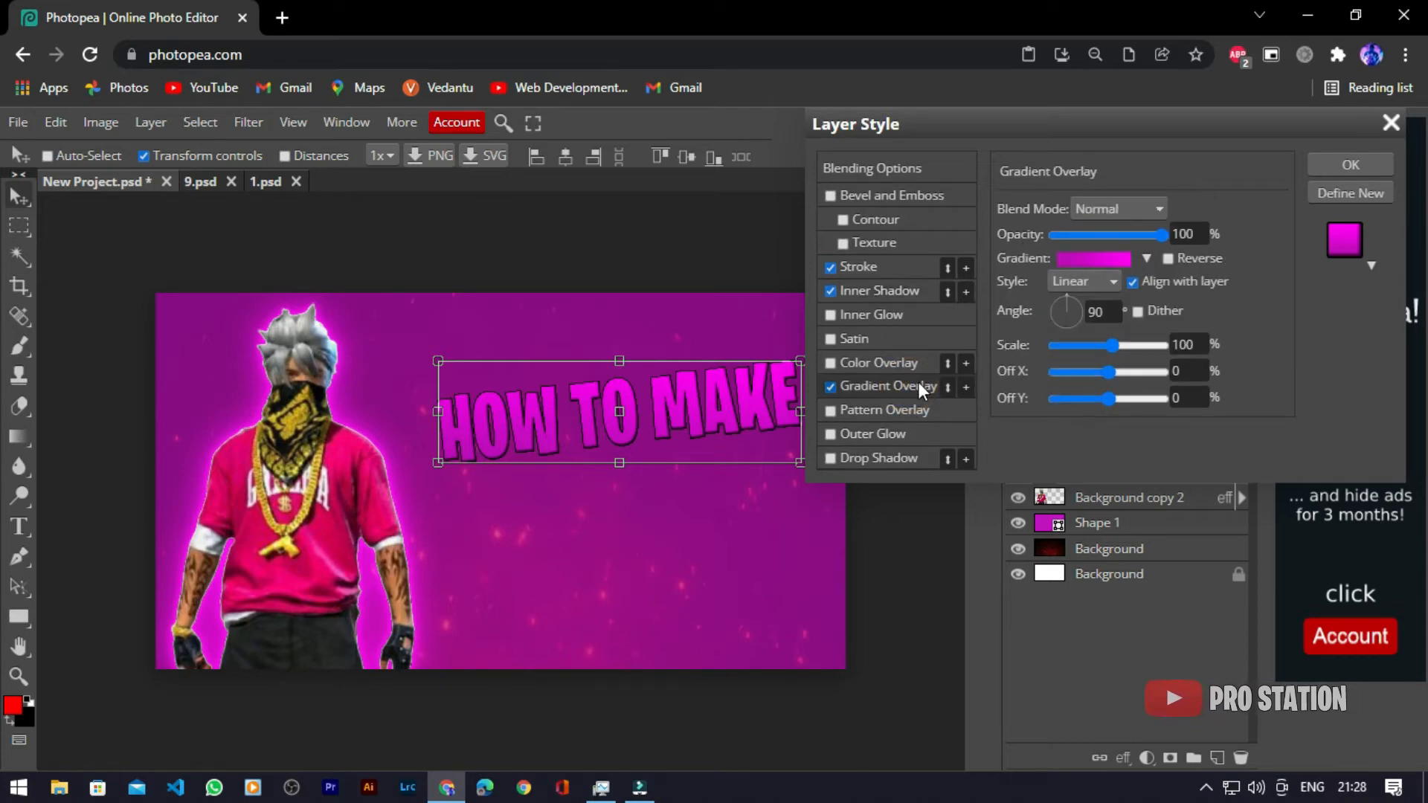
pyautogui.click(1100, 259)
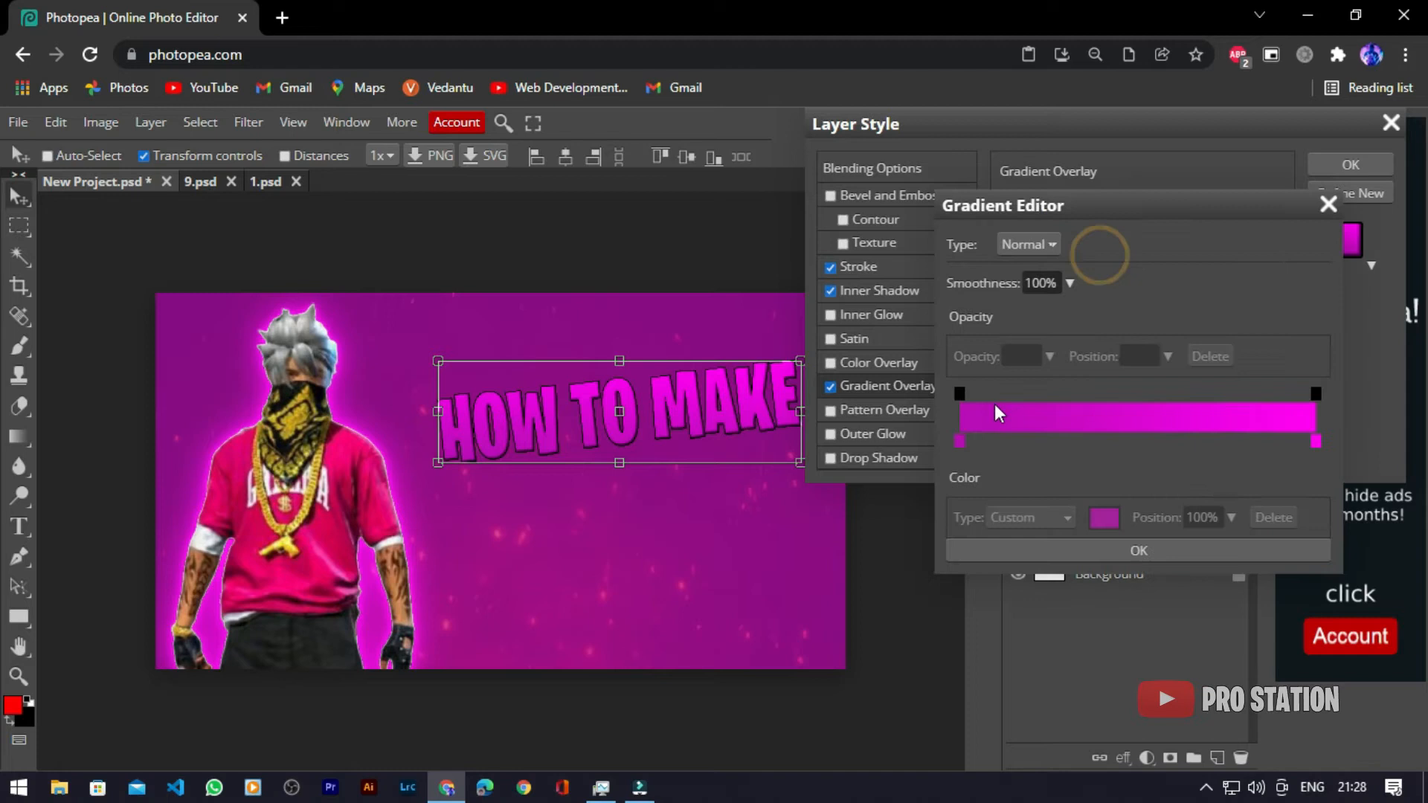
pyautogui.click(959, 442)
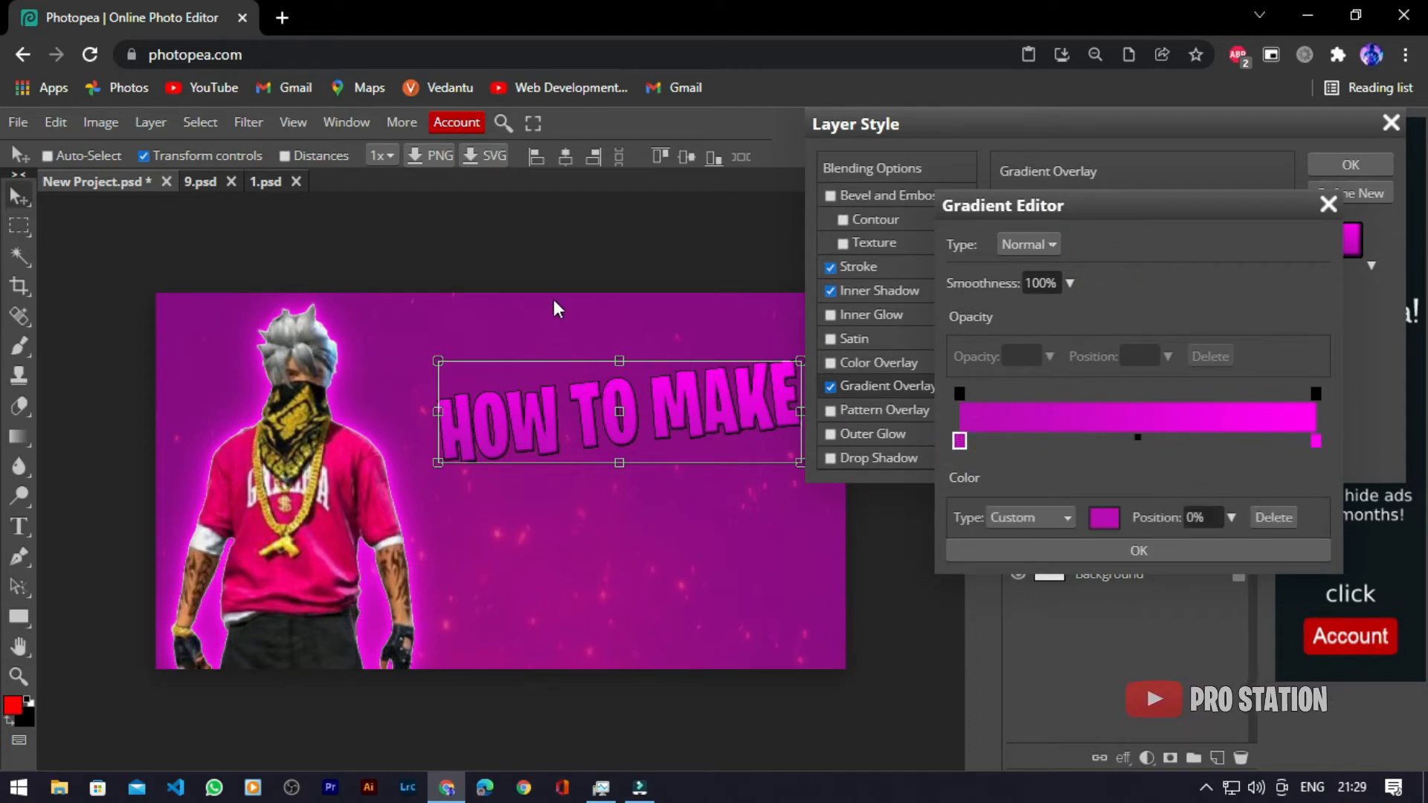
pyautogui.doubleClick(959, 442)
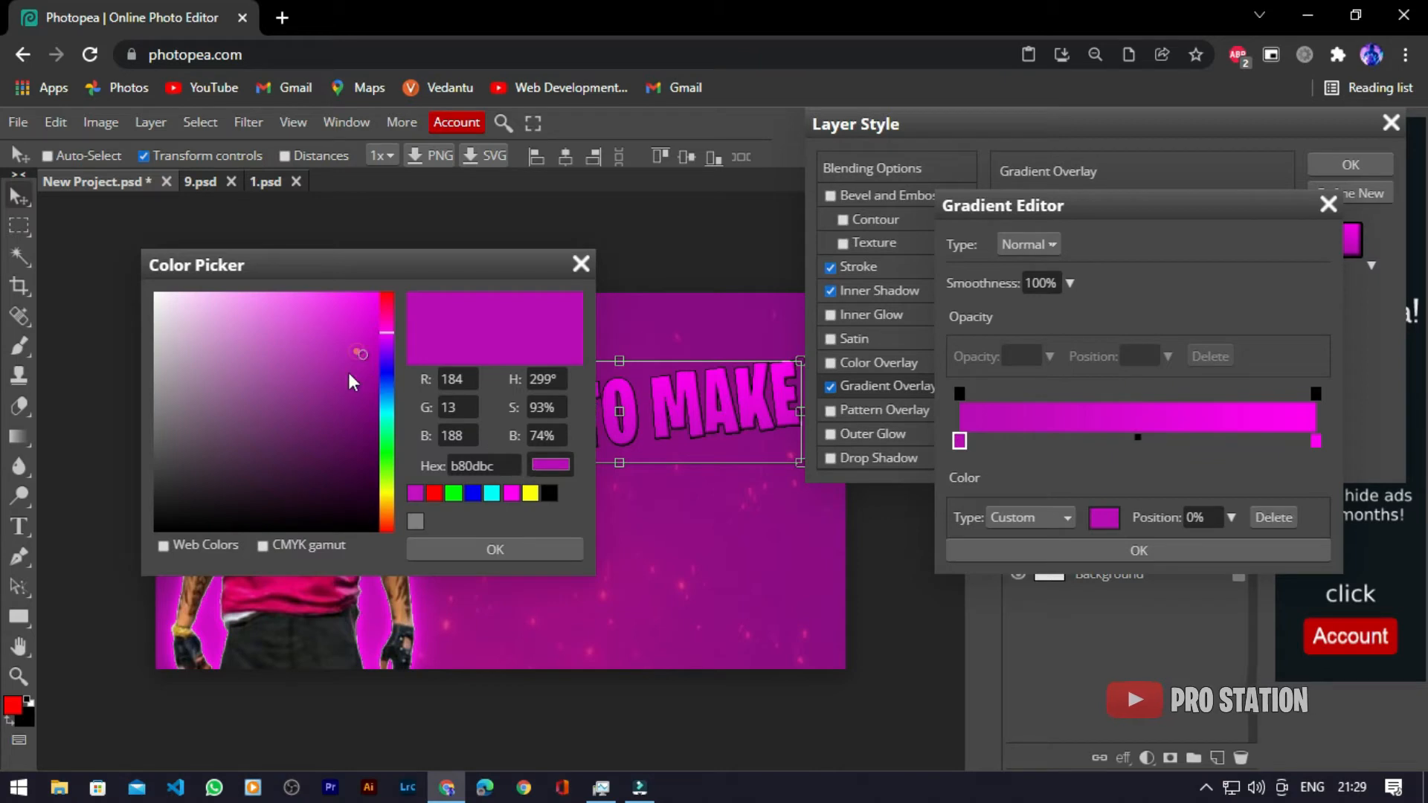
pyautogui.moveTo(354, 381); pyautogui.dragTo(353, 395)
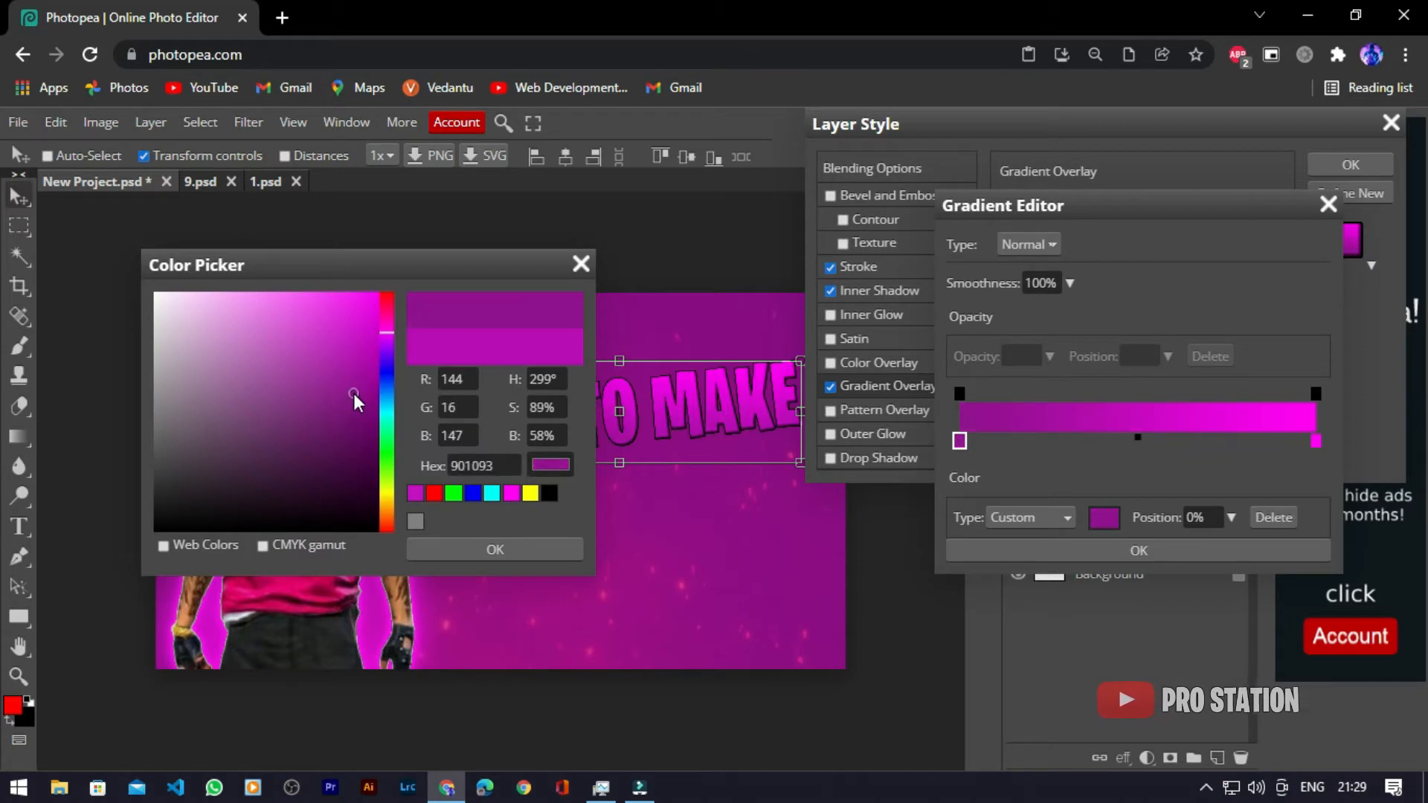
pyautogui.click(495, 547)
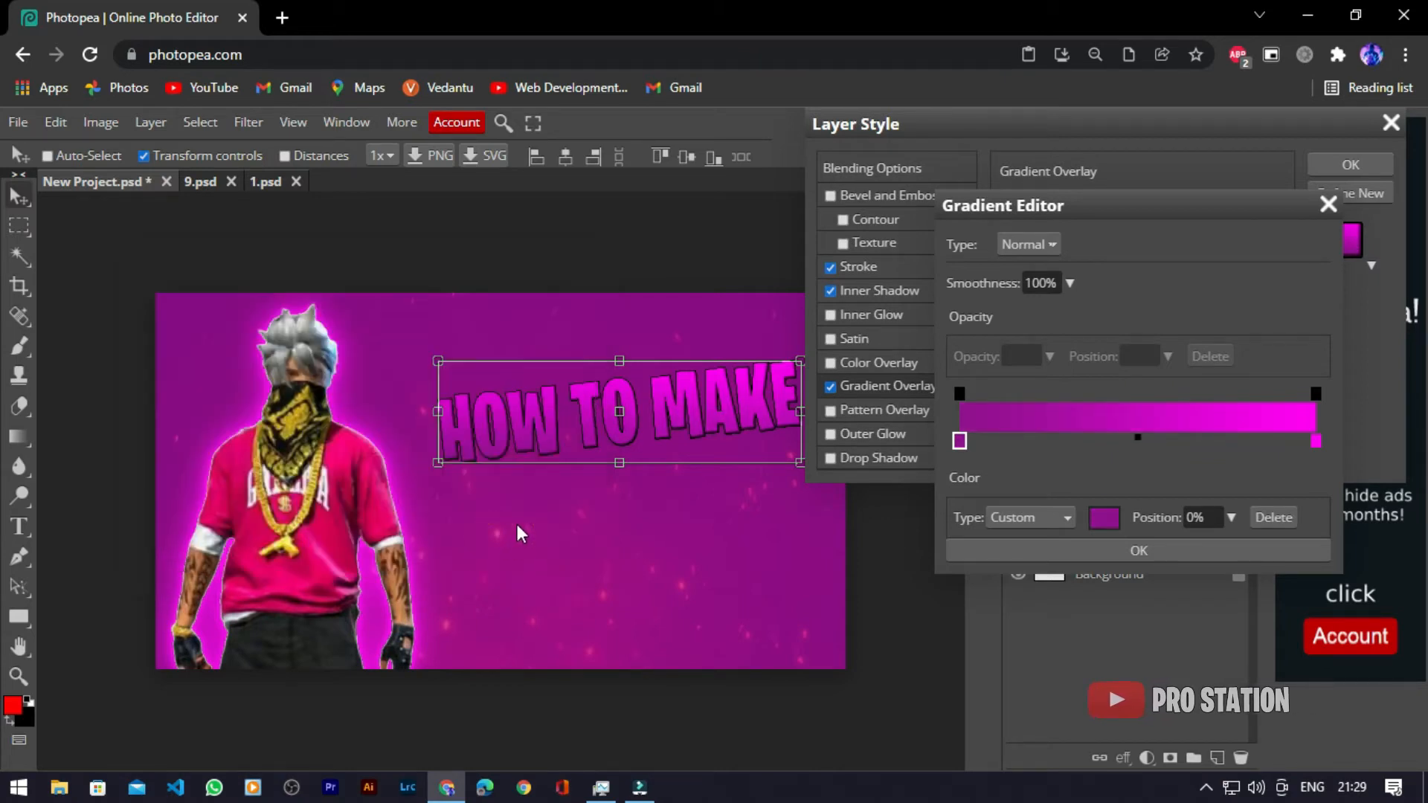
# Step: Change the title gradient's end colour to pink ff00bc and apply the layer style
pyautogui.click(1315, 442)
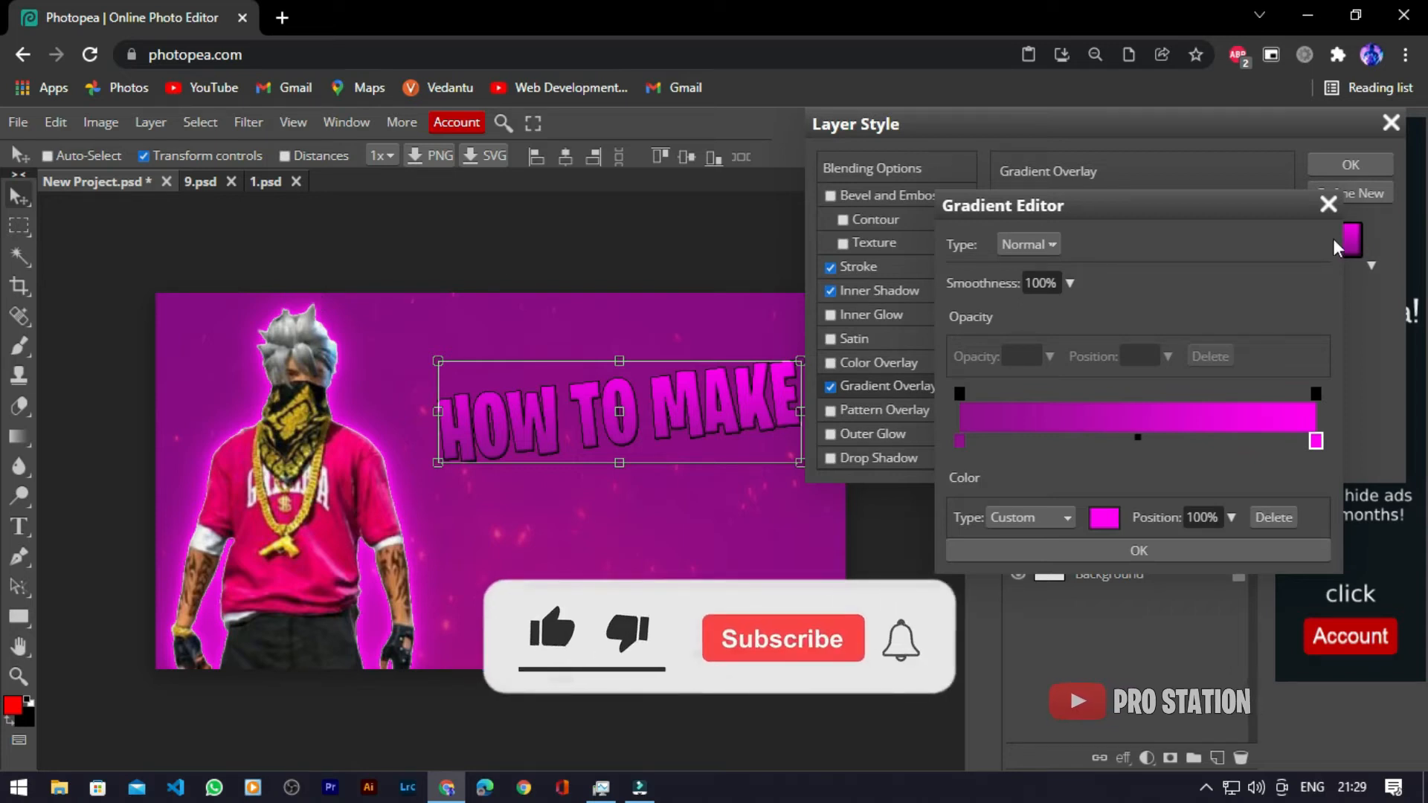
pyautogui.doubleClick(1316, 440)
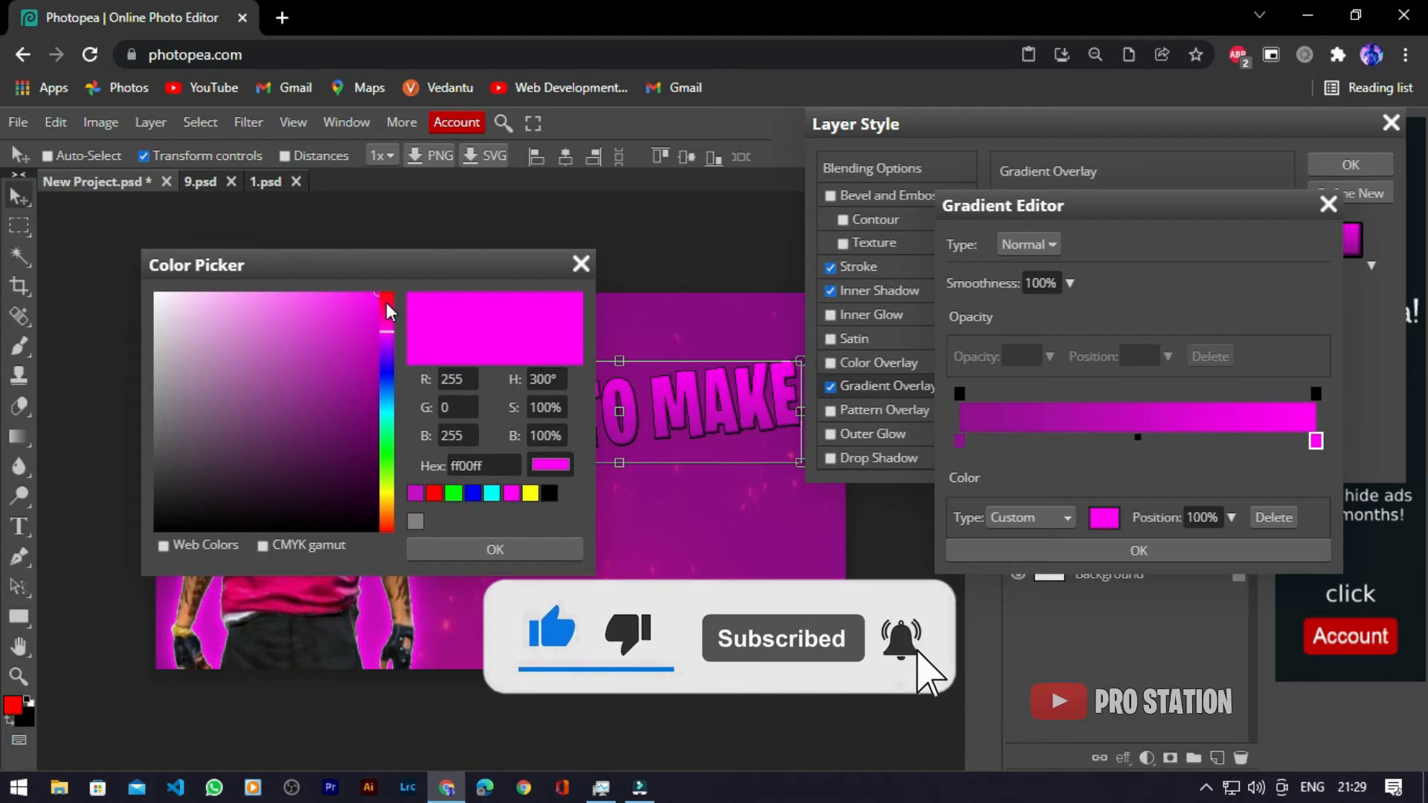
pyautogui.moveTo(388, 311)
pyautogui.mouseDown()
pyautogui.moveTo(388, 341)
pyautogui.moveTo(387, 323)
pyautogui.mouseUp()
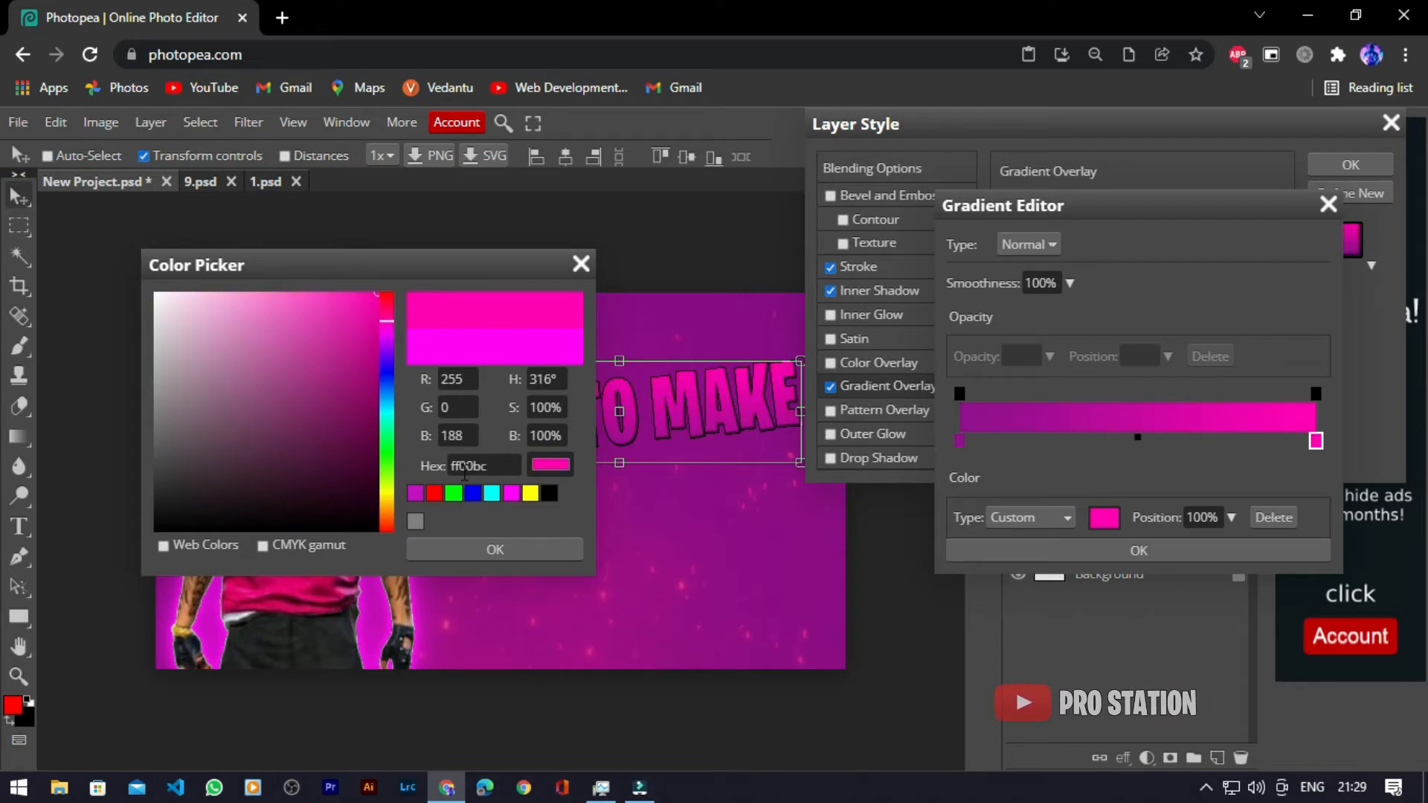
pyautogui.click(482, 549)
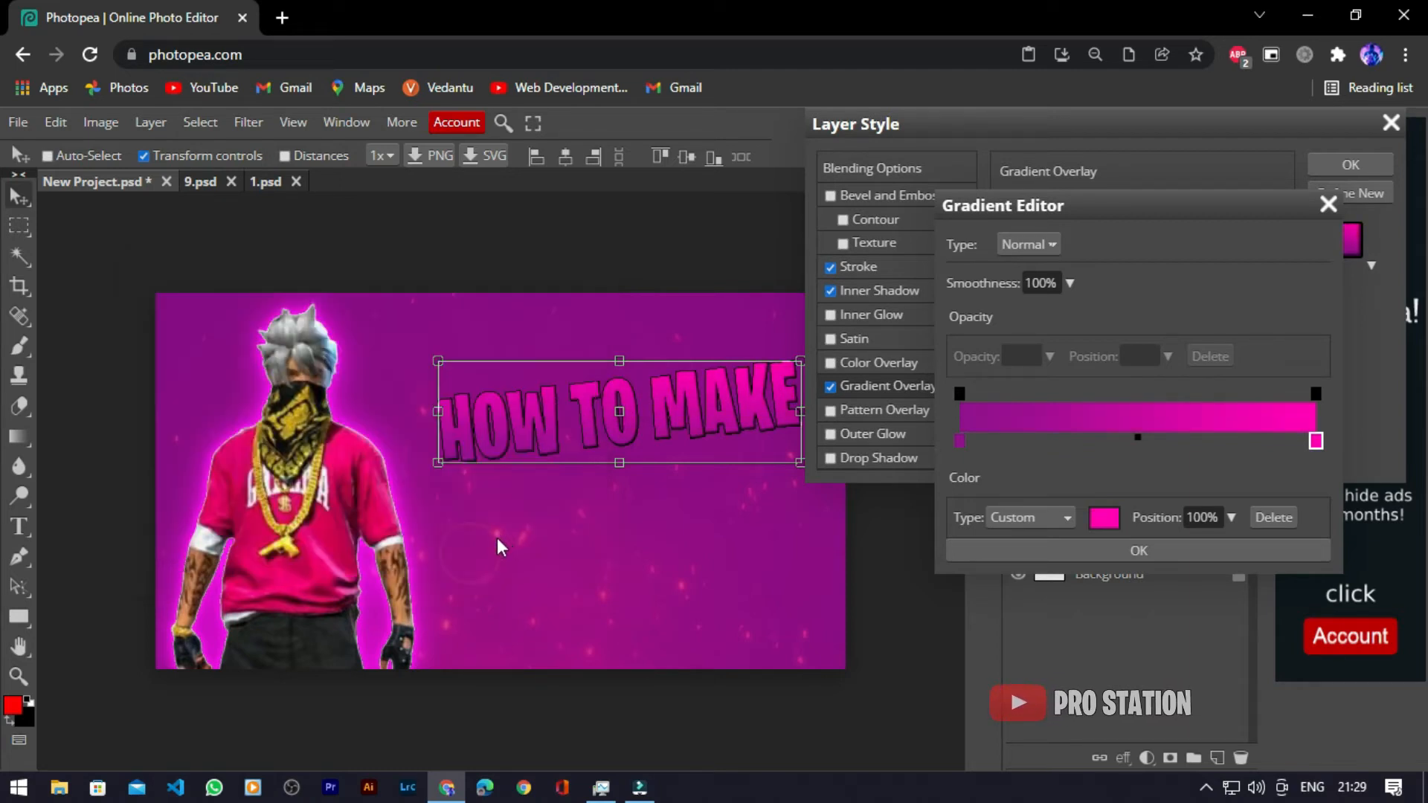
pyautogui.click(1136, 551)
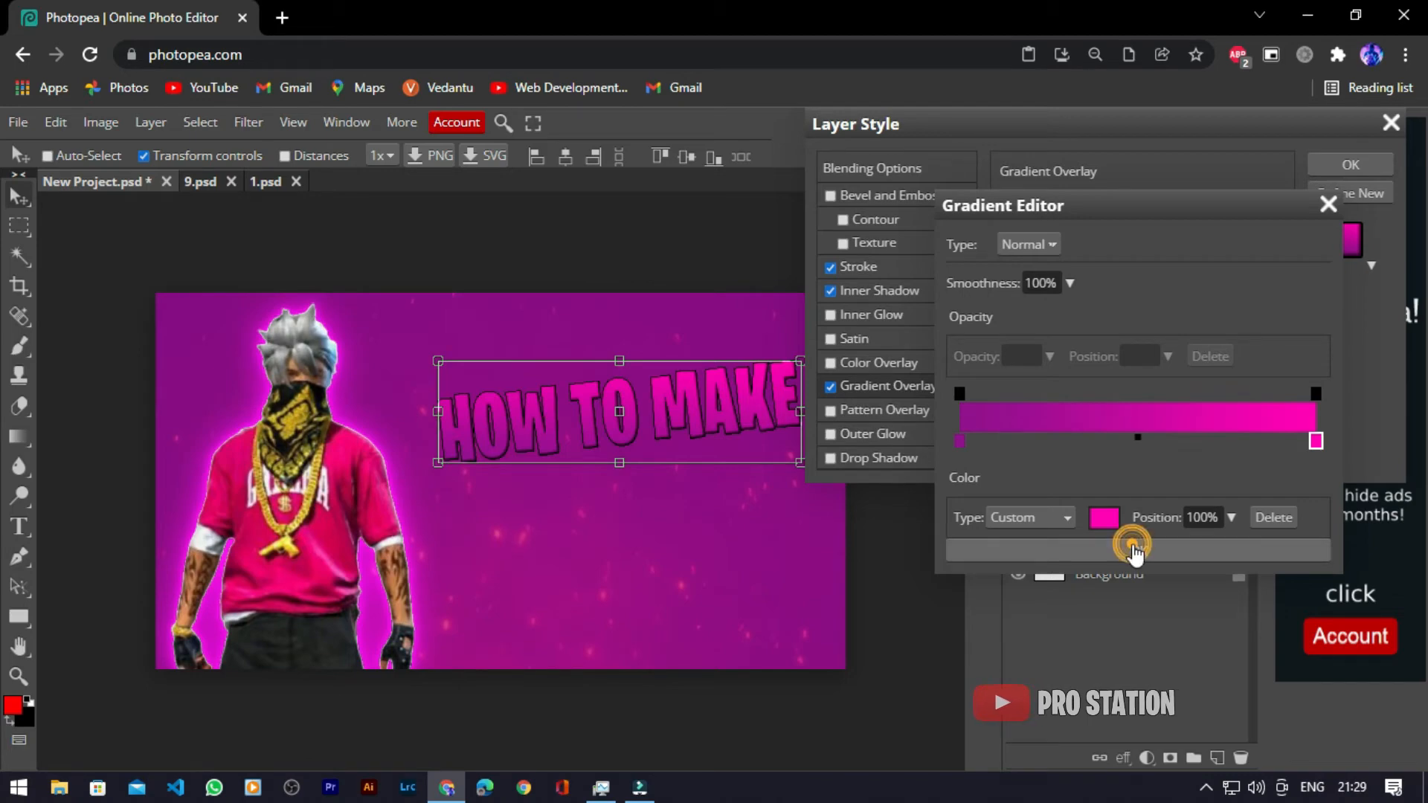
pyautogui.click(1347, 160)
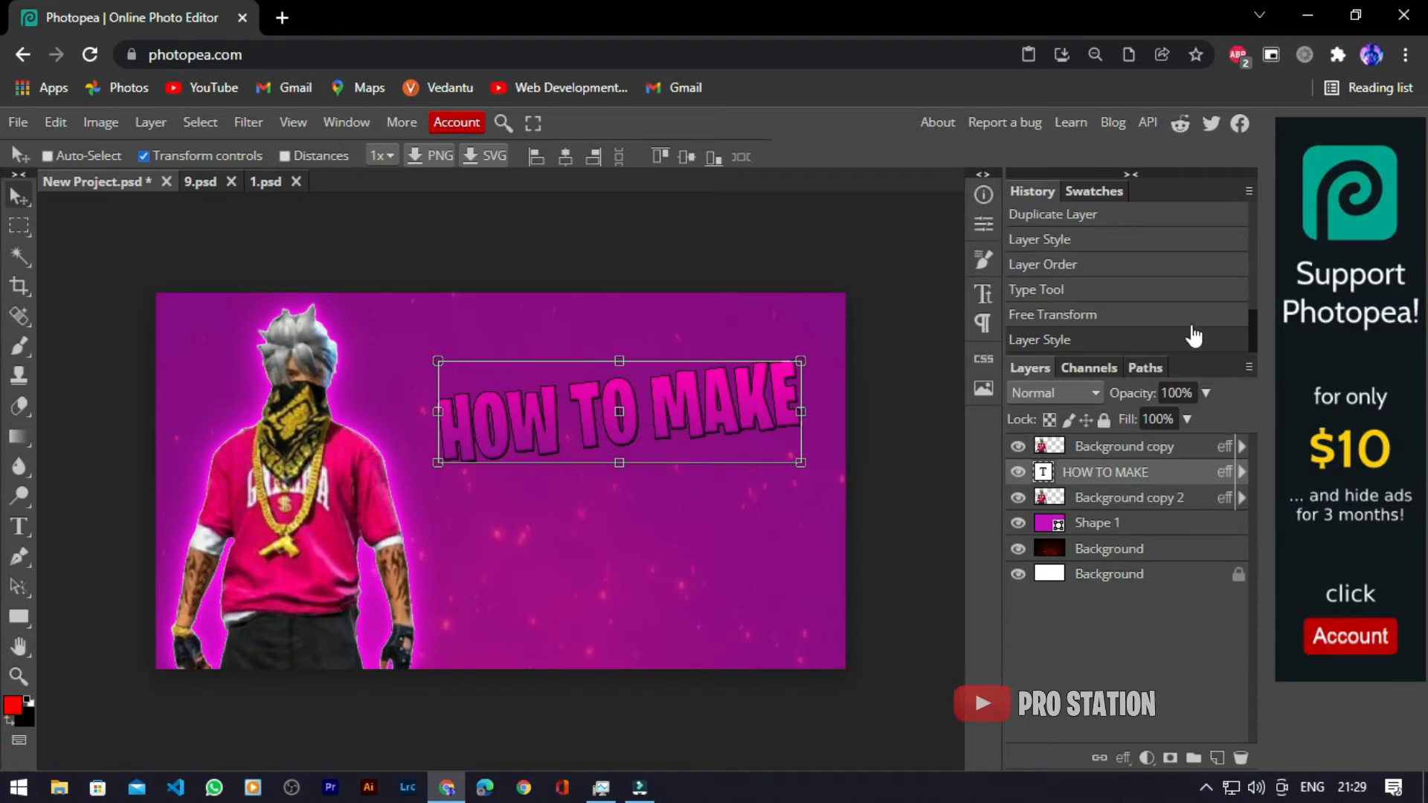
# Step: Duplicate the styled HOW TO MAKE text layer, place the copy below the original title, and activate the Type tool
pyautogui.rightClick(1184, 476)
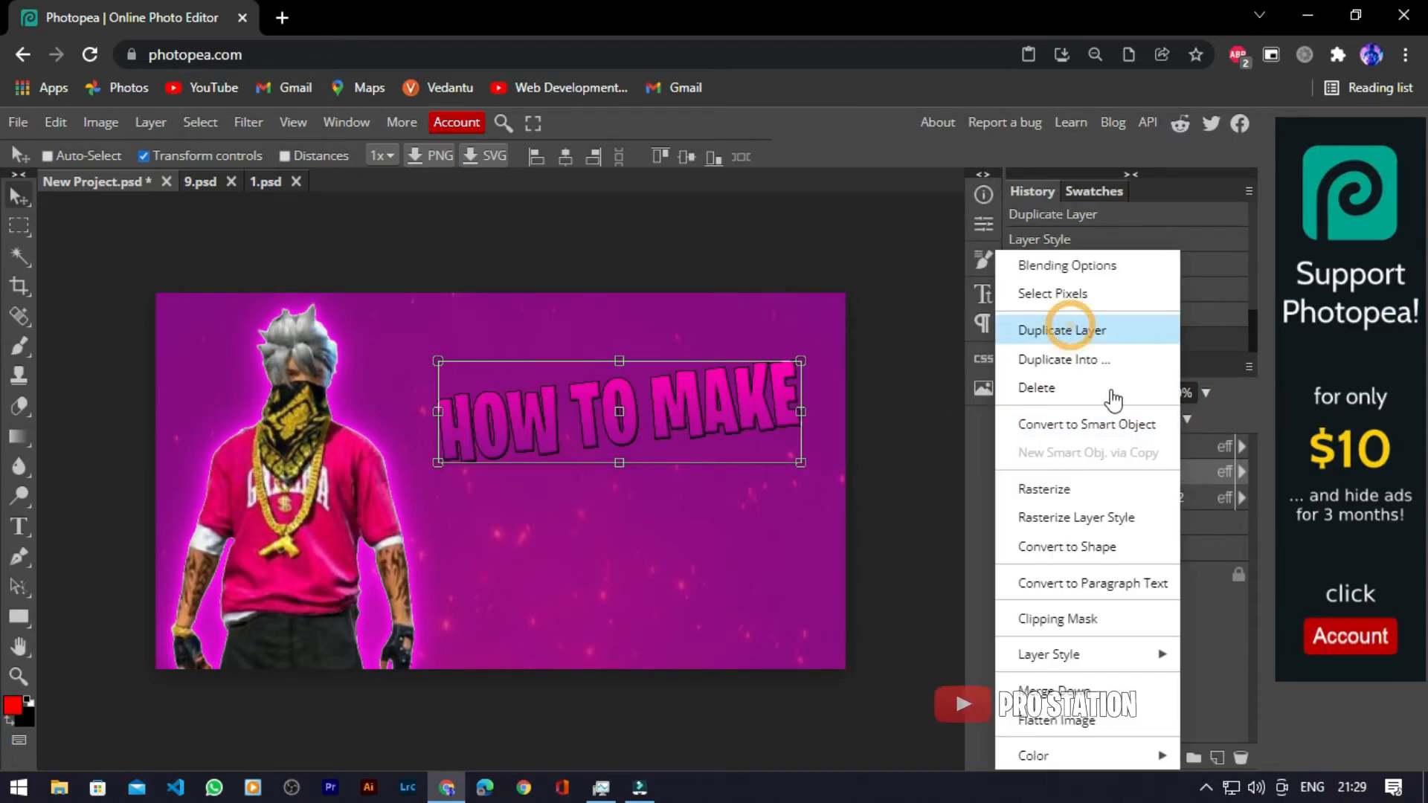
pyautogui.click(1071, 331)
pyautogui.moveTo(570, 409); pyautogui.dragTo(583, 534)
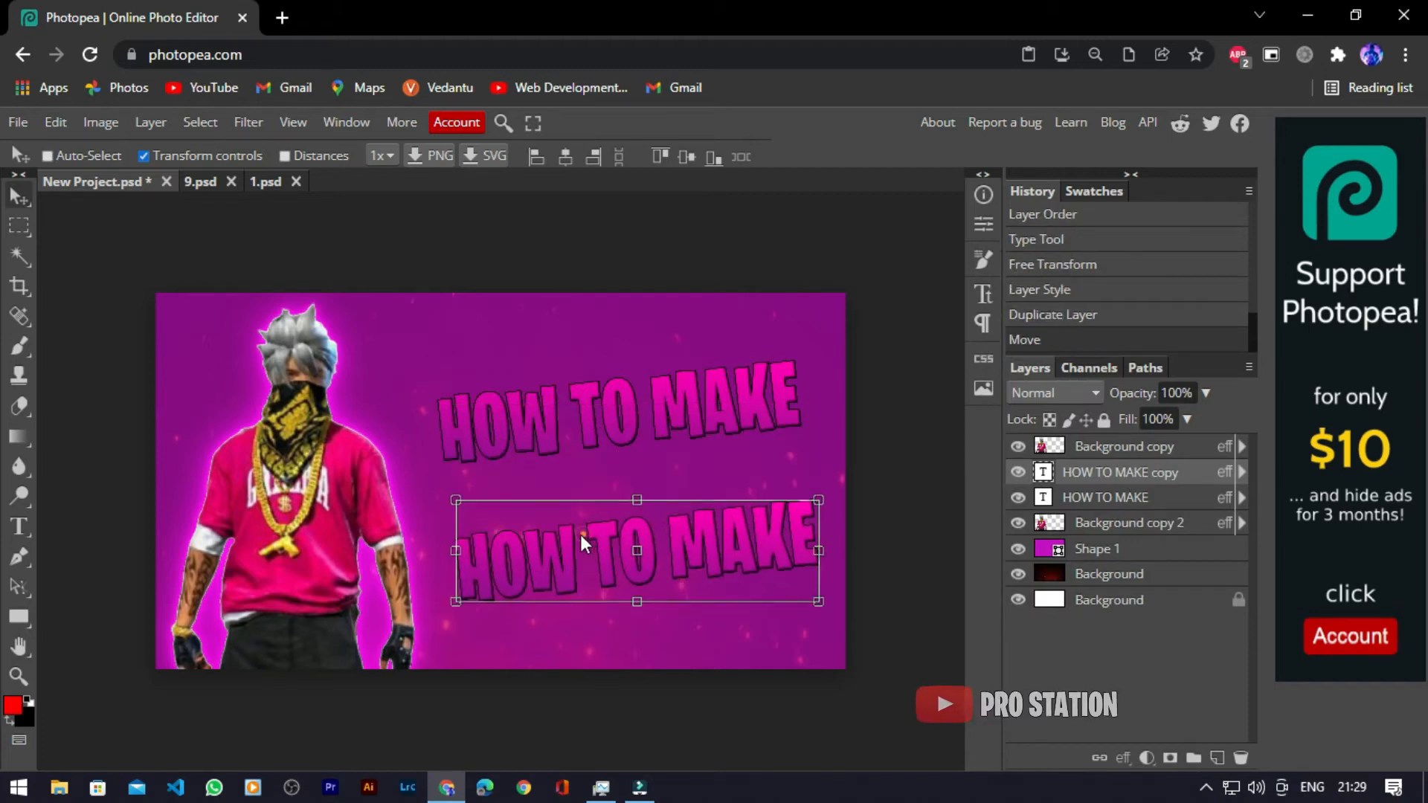
pyautogui.click(26, 519)
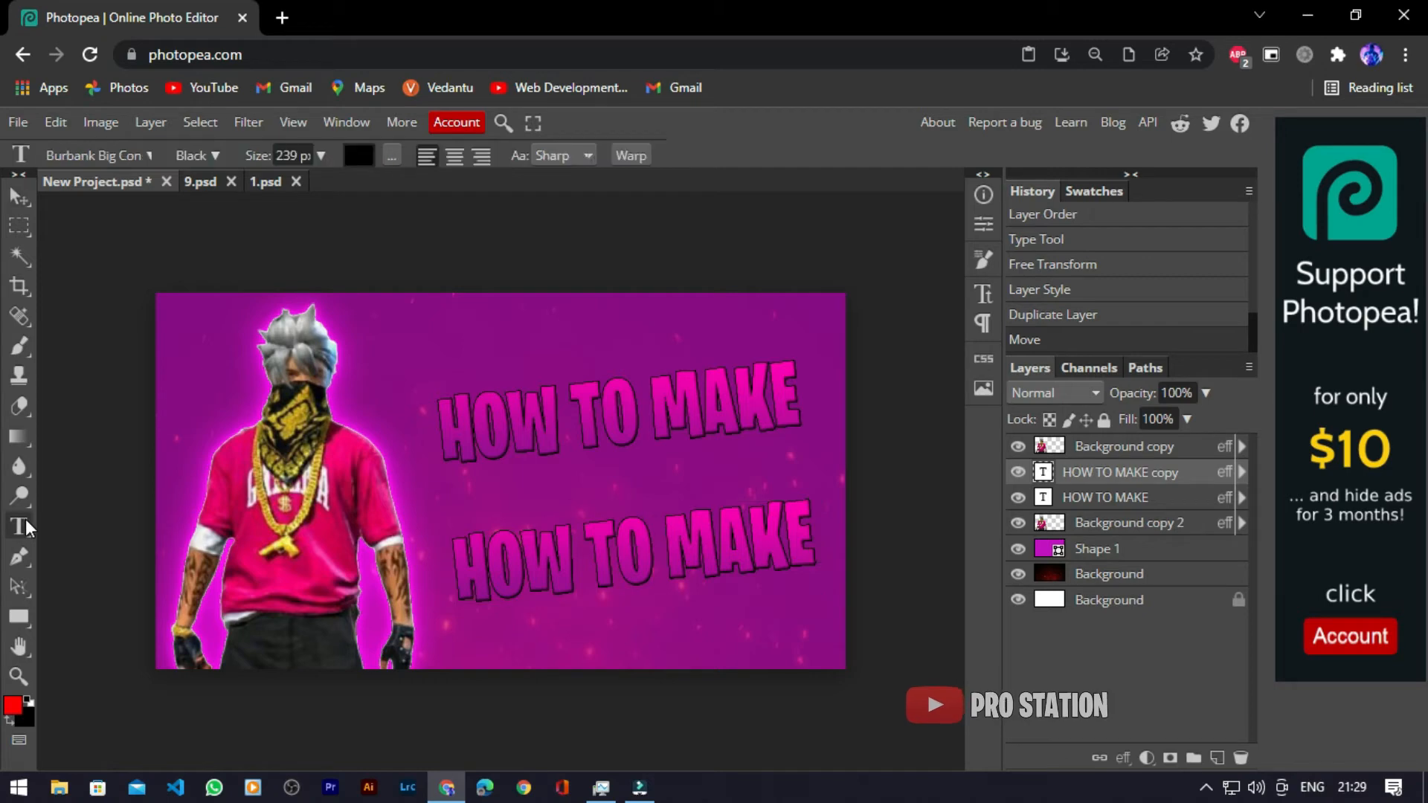
# Step: Replace the lower duplicate title's text with THUMBNAIL and nudge the line slightly right and up
pyautogui.tripleClick(809, 531)
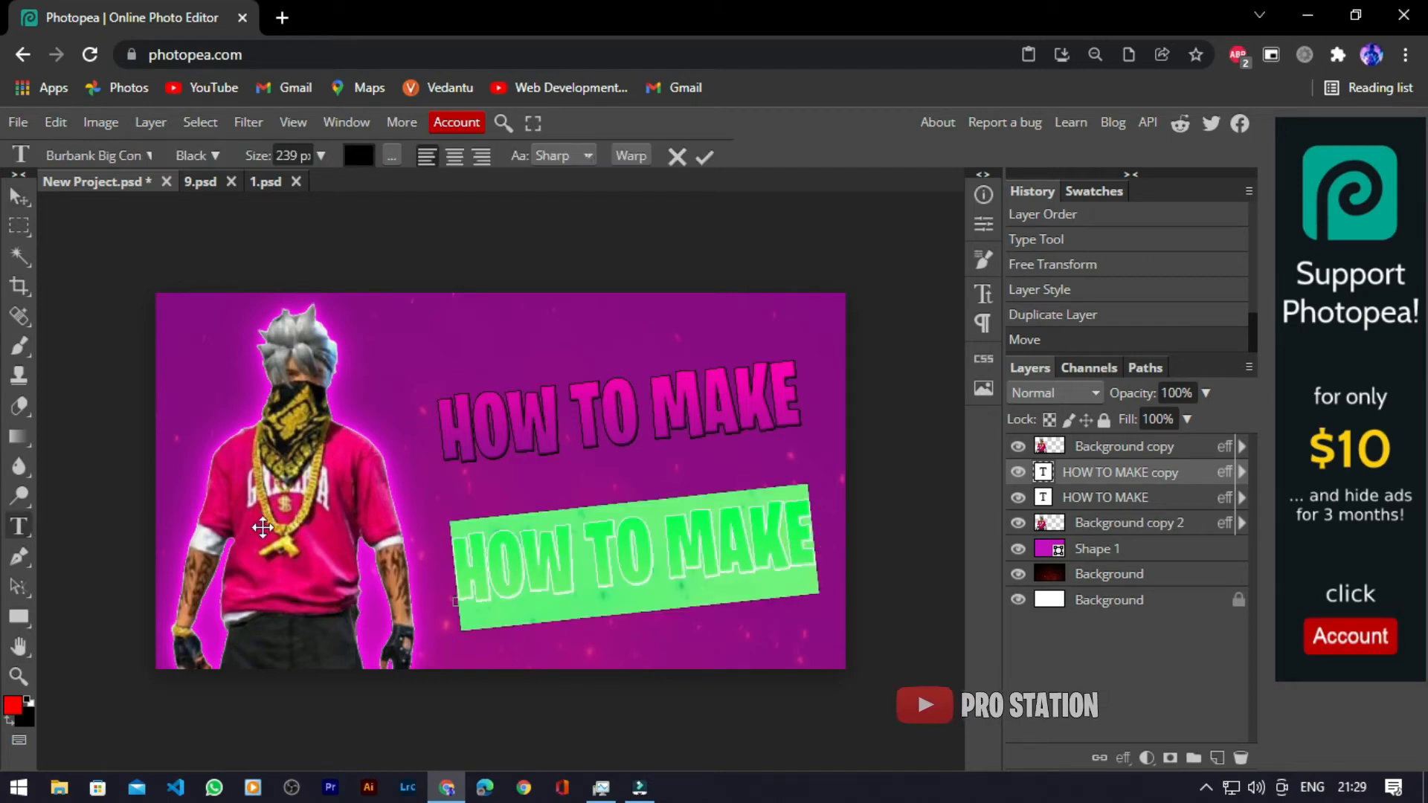
pyautogui.write('THUMBNAU')
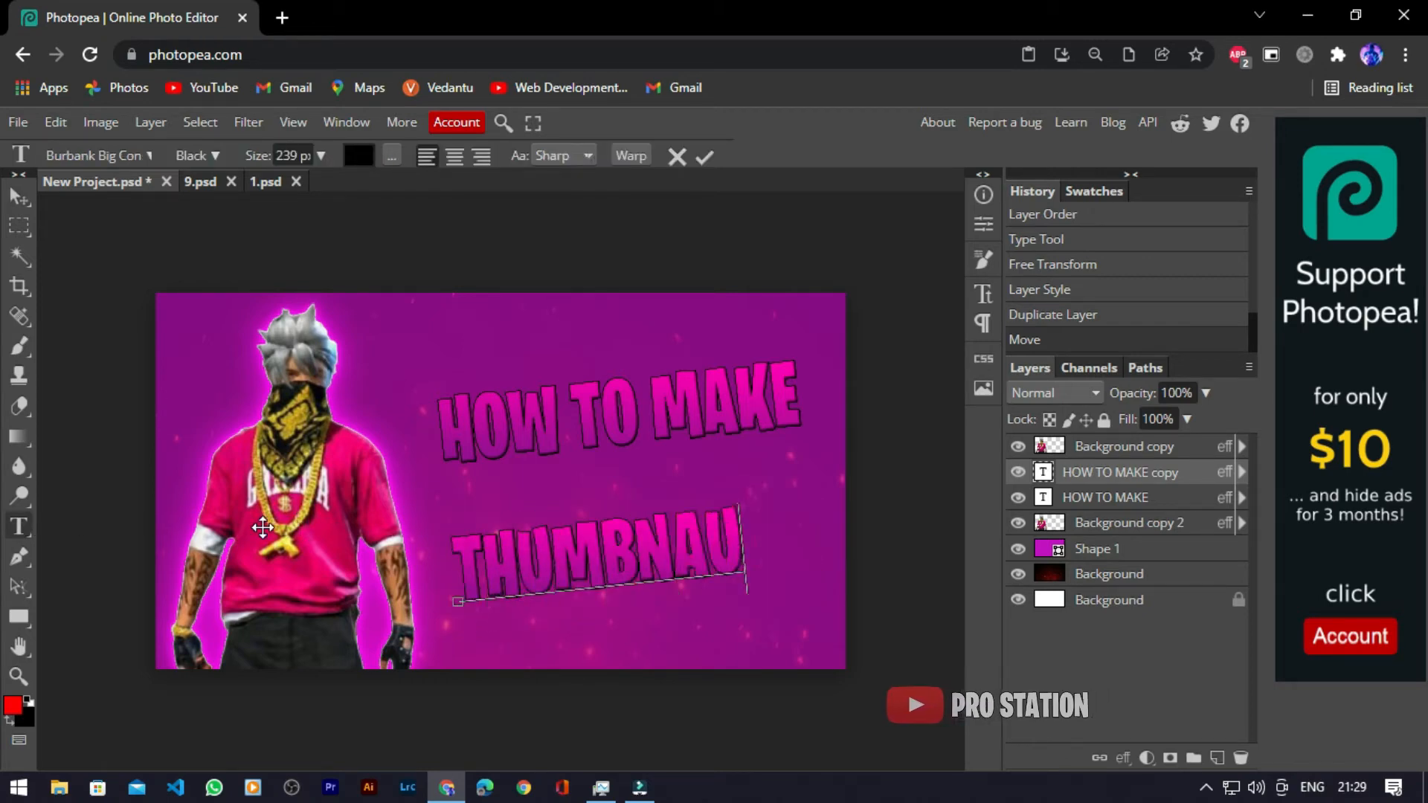
pyautogui.press('BackSpace')
pyautogui.press('BackSpace')
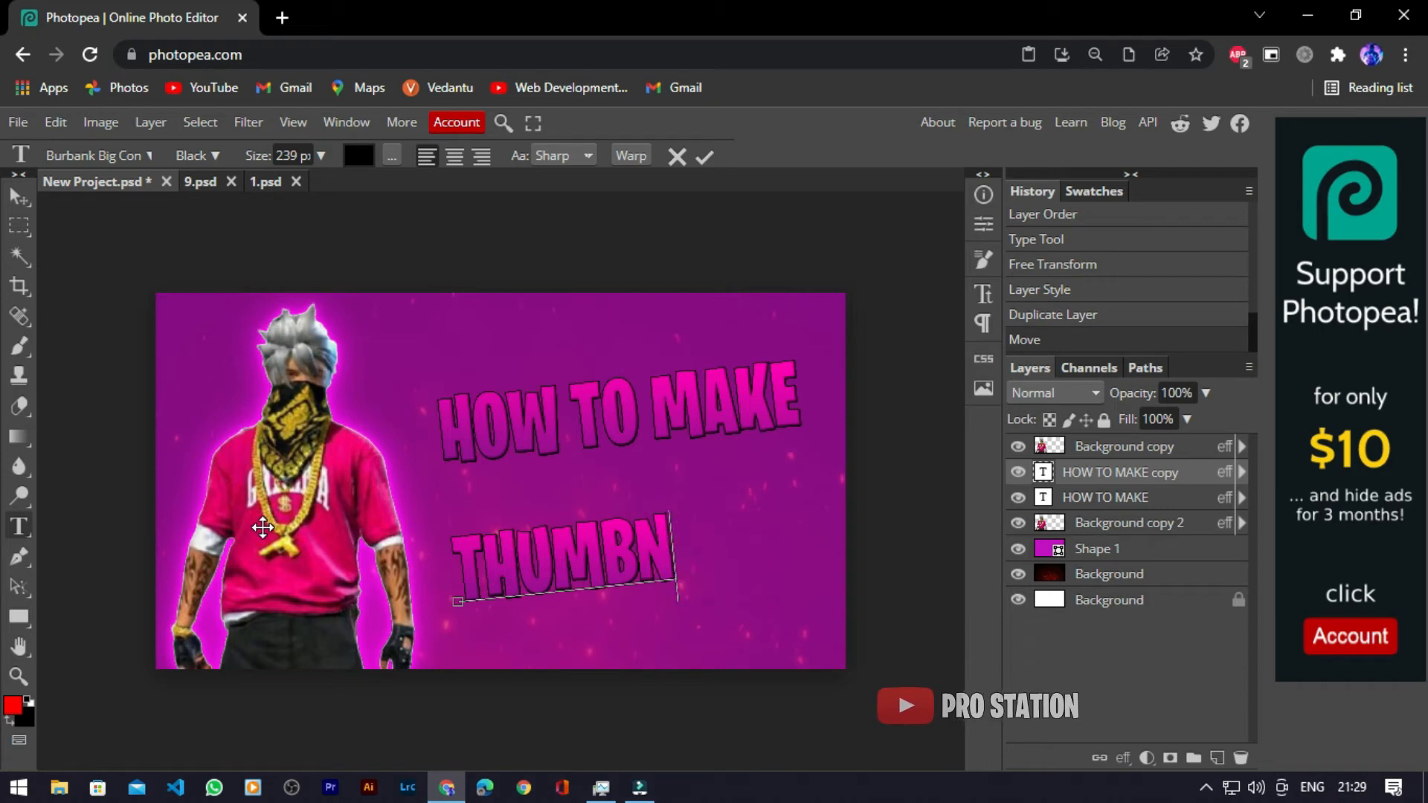
pyautogui.write('AIL')
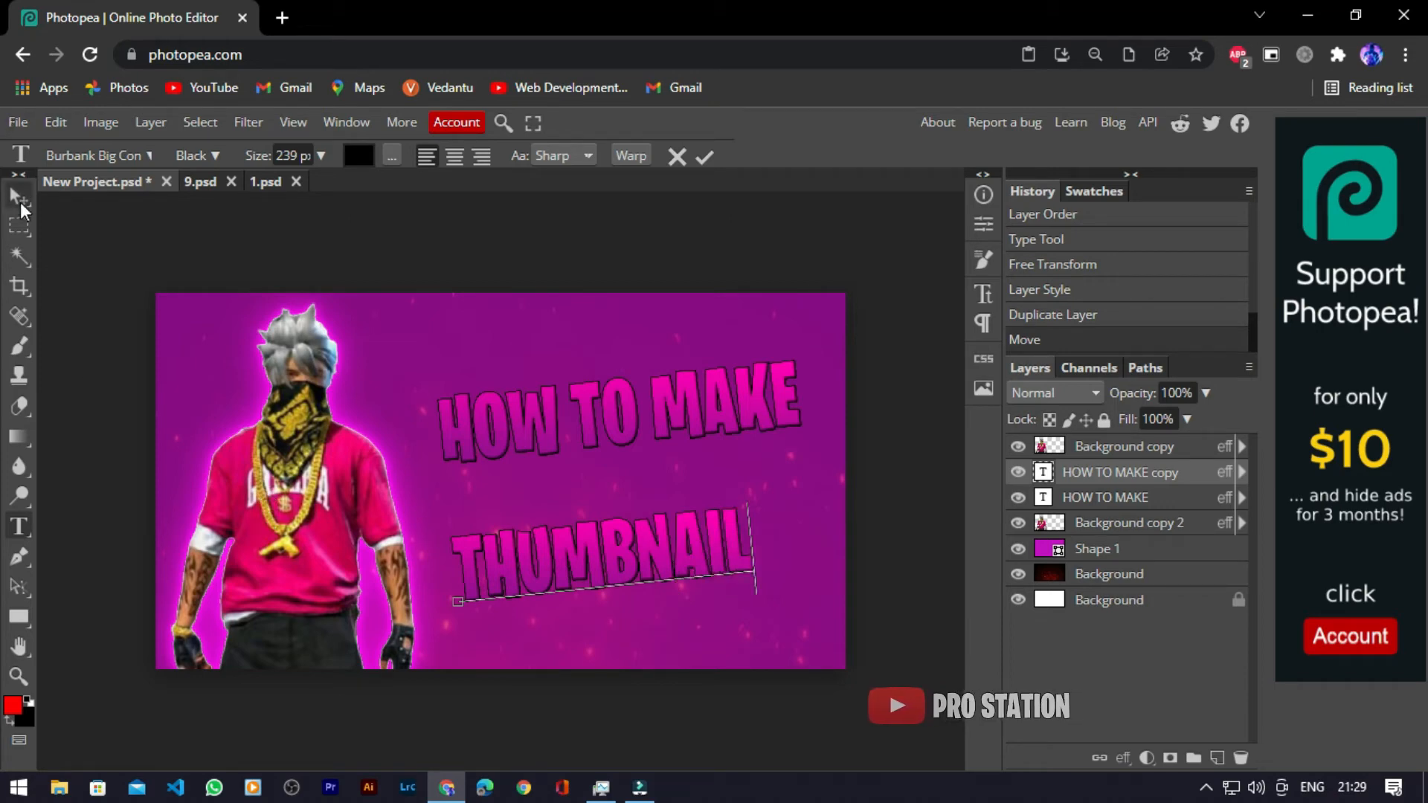
pyautogui.click(20, 197)
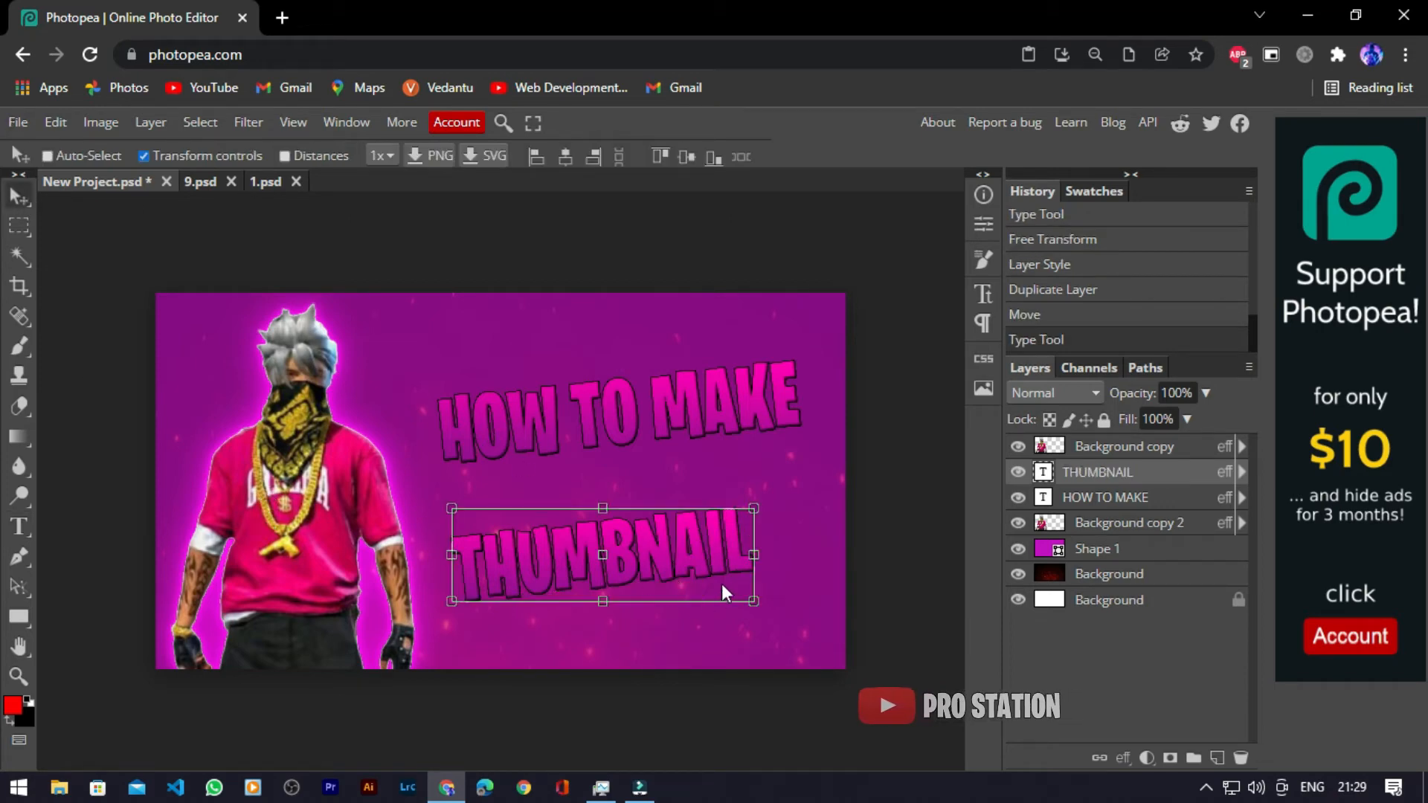
pyautogui.moveTo(719, 577); pyautogui.dragTo(736, 565)
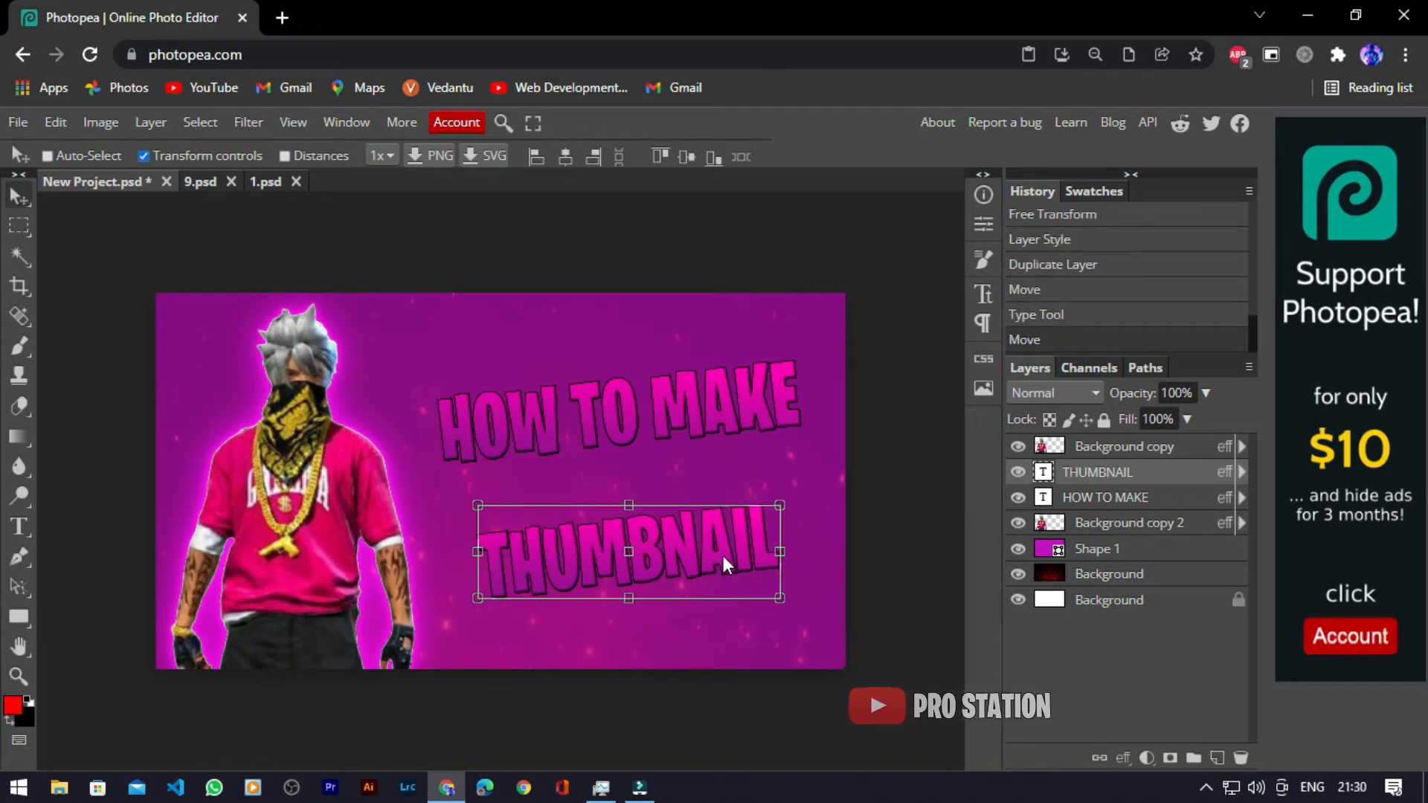
# Step: Duplicate the THUMBNAIL text layer and place the copy between the HOW TO MAKE and THUMBNAIL lines
pyautogui.rightClick(720, 545)
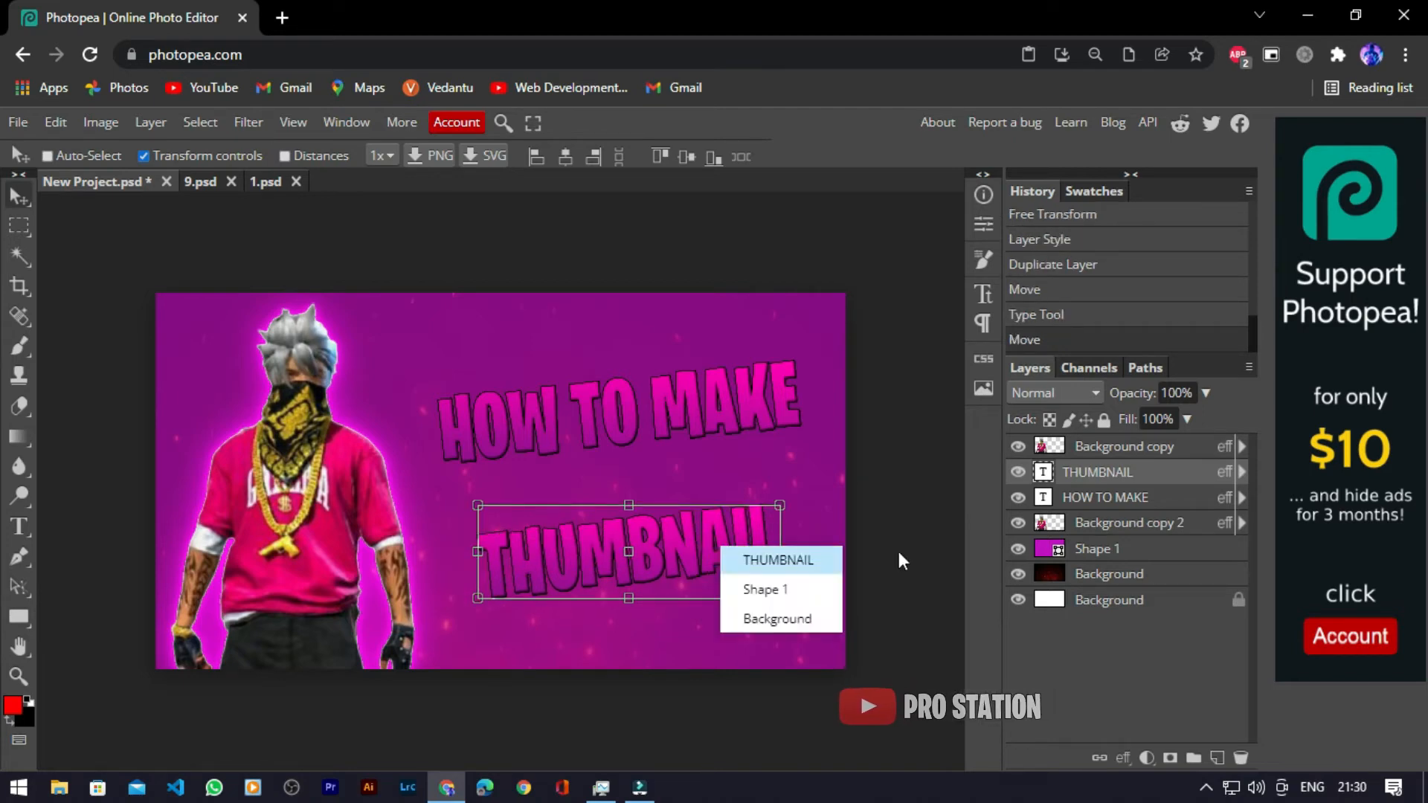
pyautogui.click(1195, 469)
pyautogui.rightClick(1196, 469)
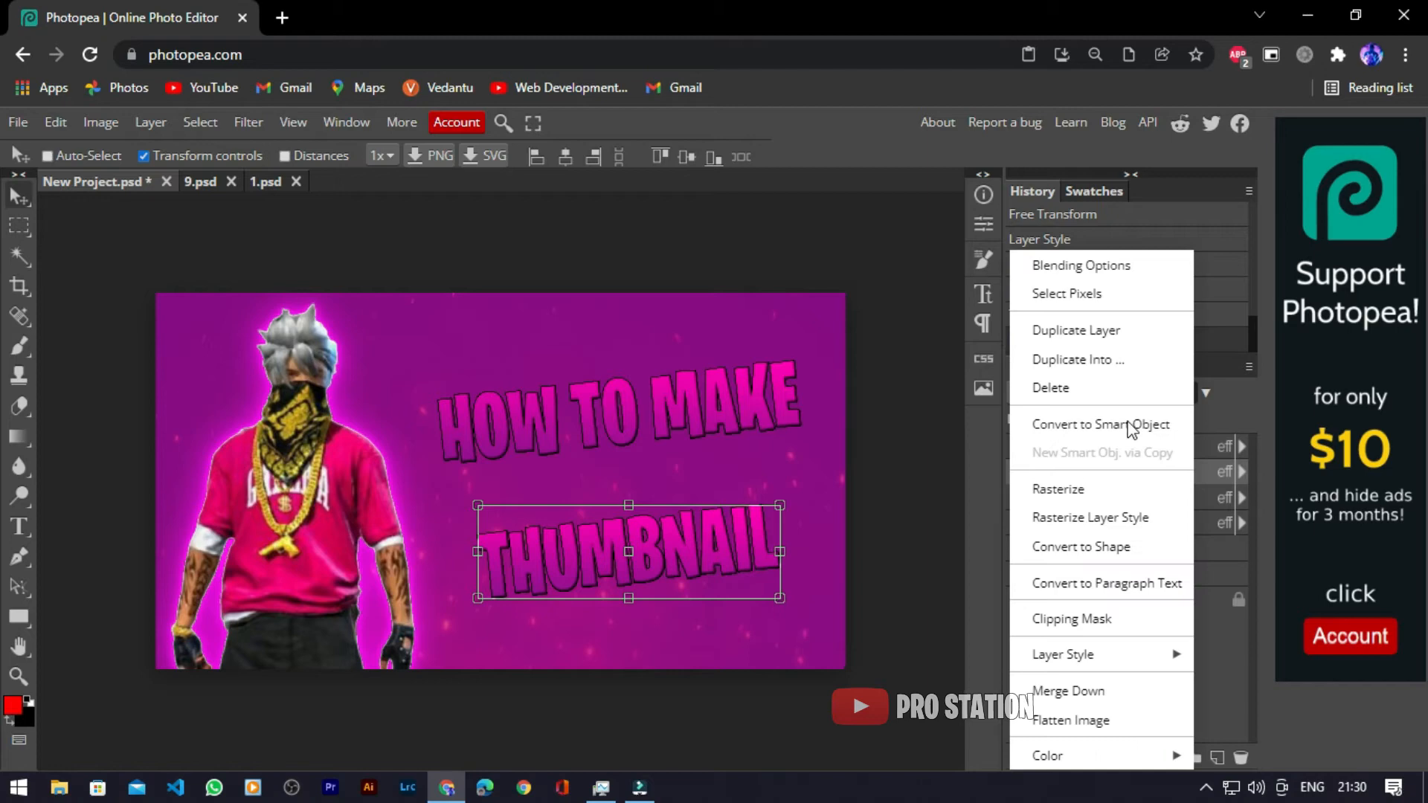
pyautogui.click(1056, 328)
pyautogui.moveTo(708, 558); pyautogui.dragTo(702, 484)
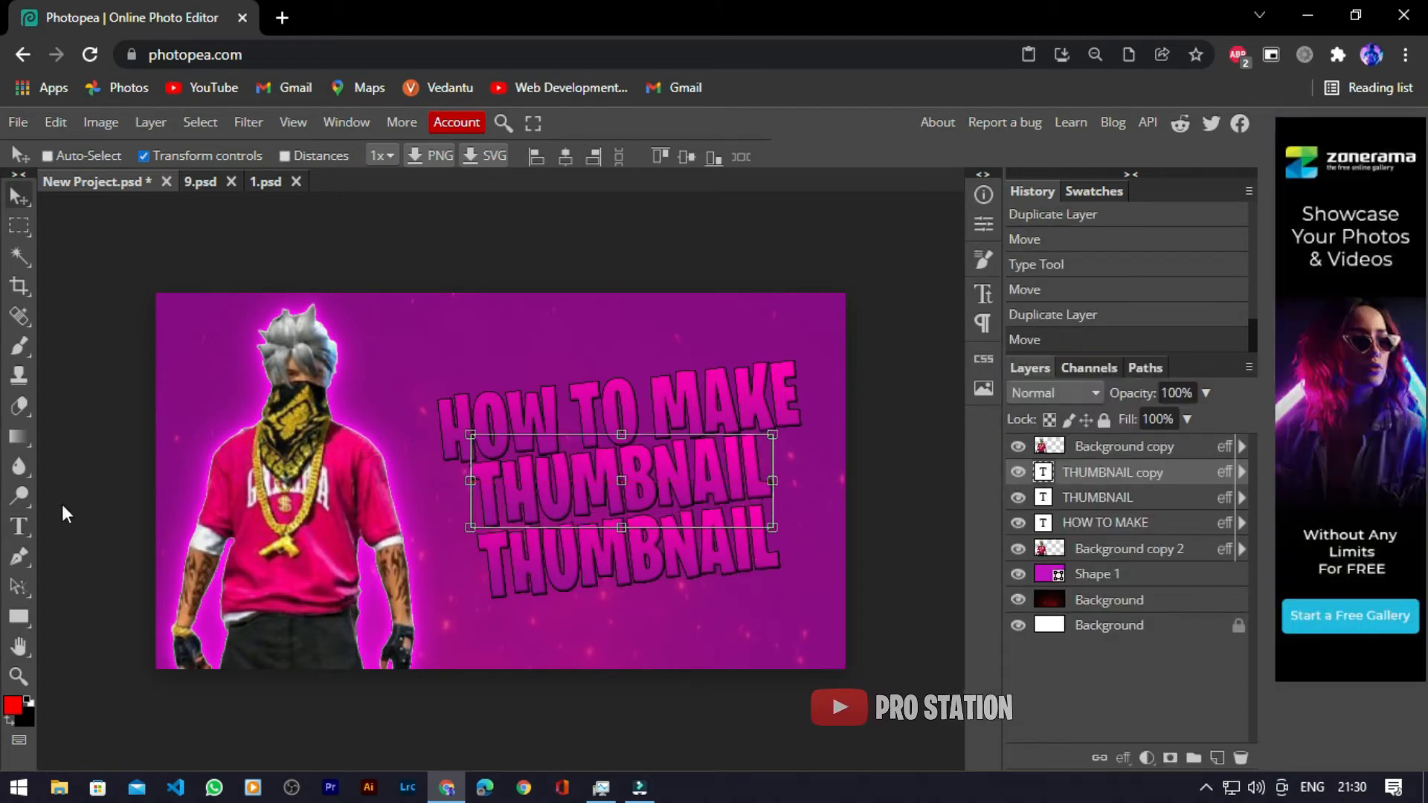
# Step: Replace the middle duplicate line's text with FREE FIRE and commit the edit
pyautogui.click(19, 527)
pyautogui.doubleClick(770, 463)
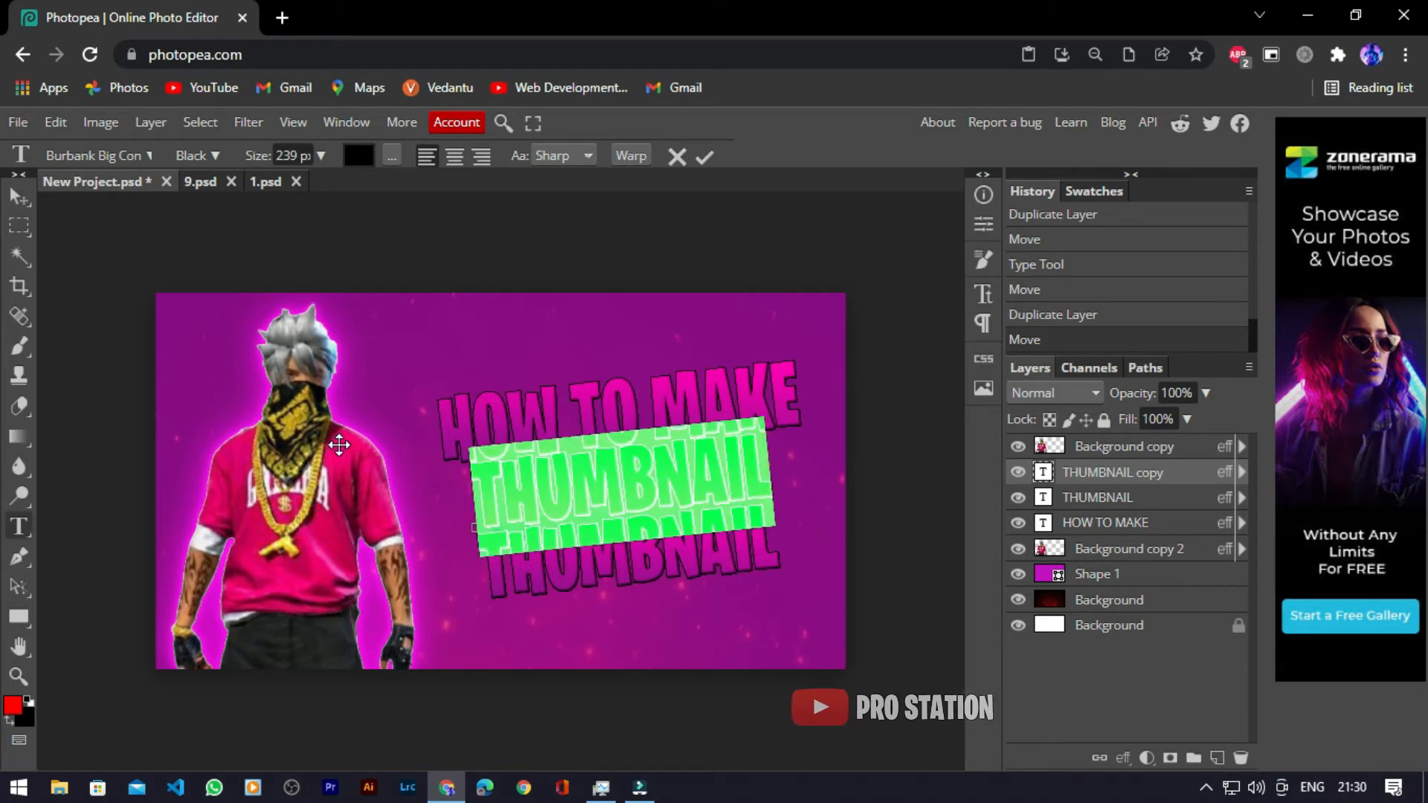
pyautogui.write('FREE FI')
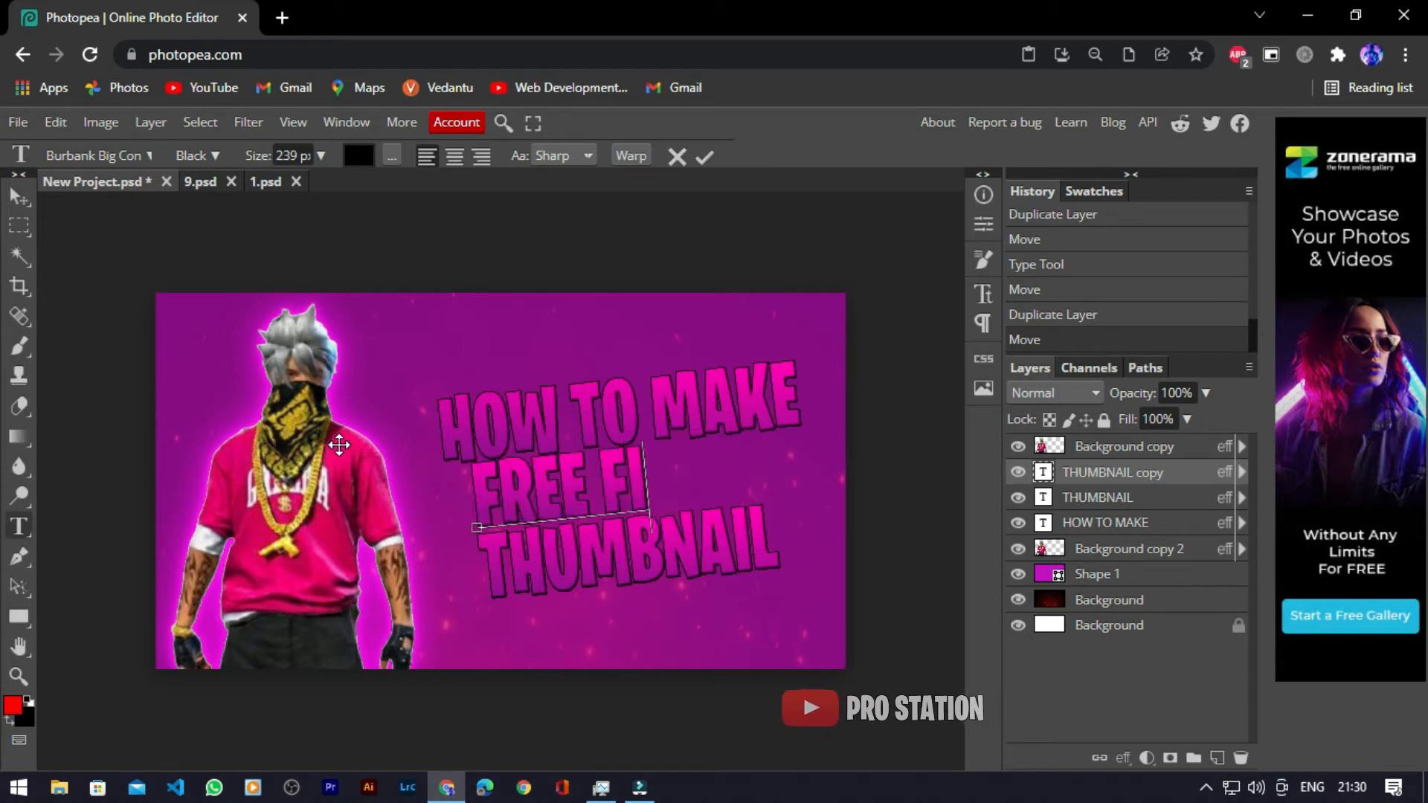
pyautogui.write('RE')
pyautogui.click(1182, 470)
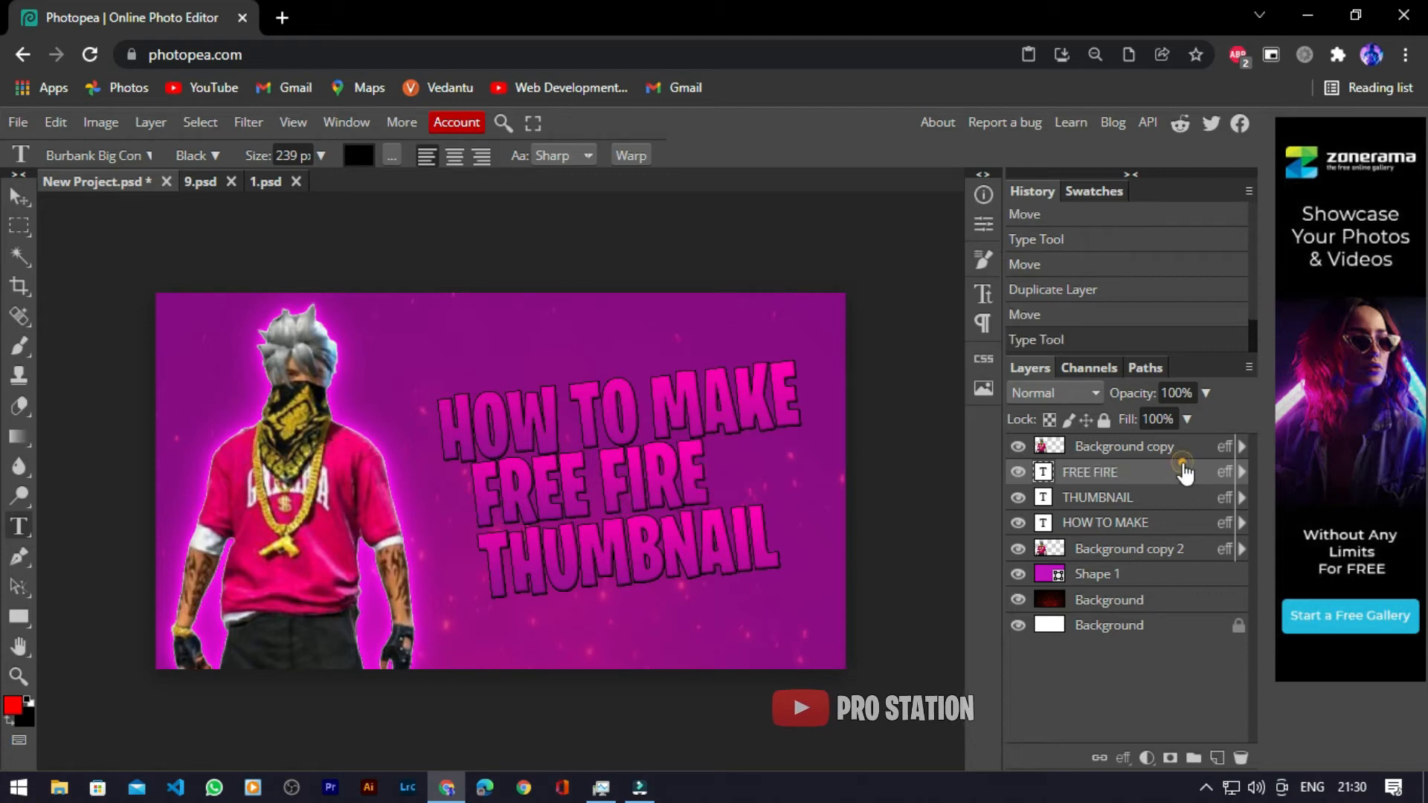
# Step: Change the start colour of the FREE FIRE layer's Gradient Overlay to white
pyautogui.doubleClick(1182, 470)
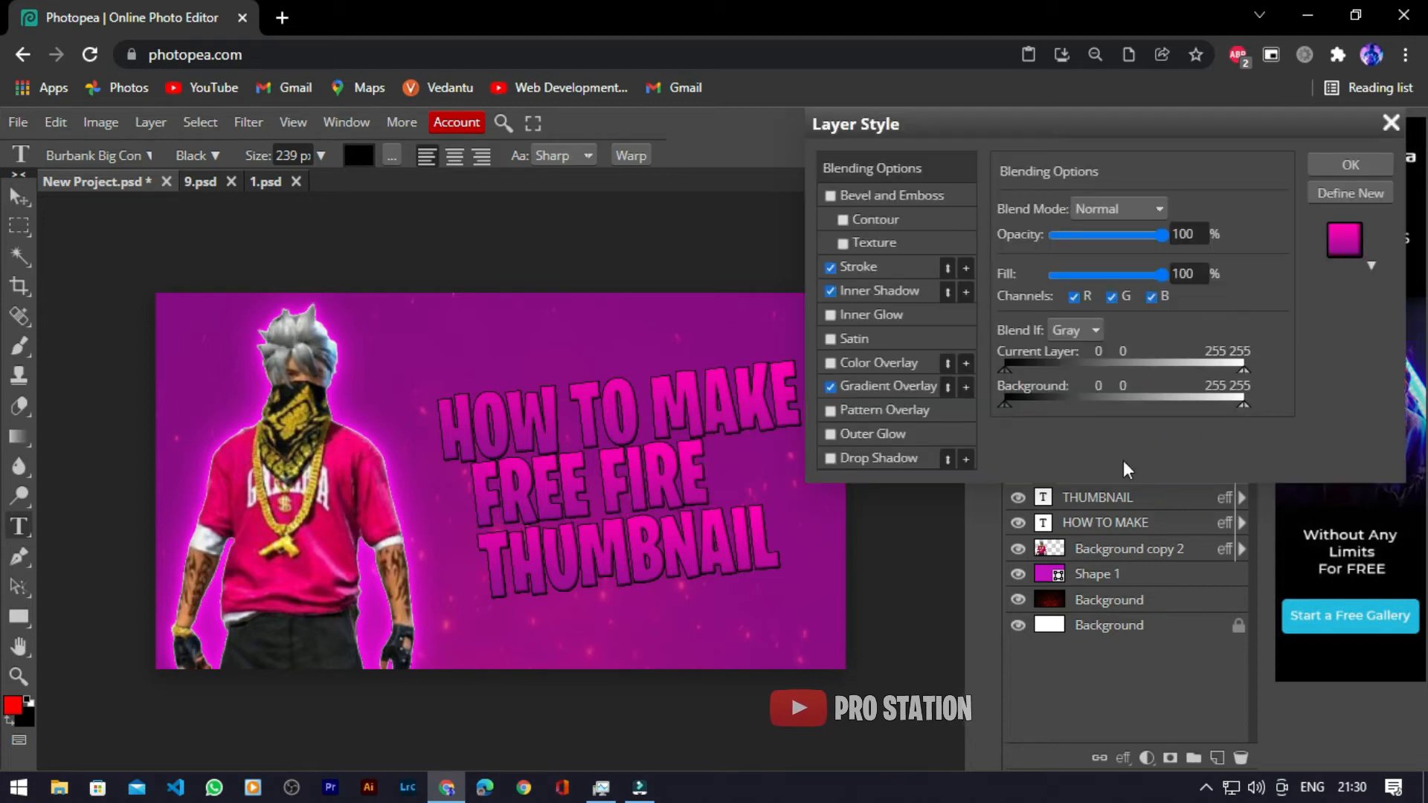
pyautogui.click(917, 378)
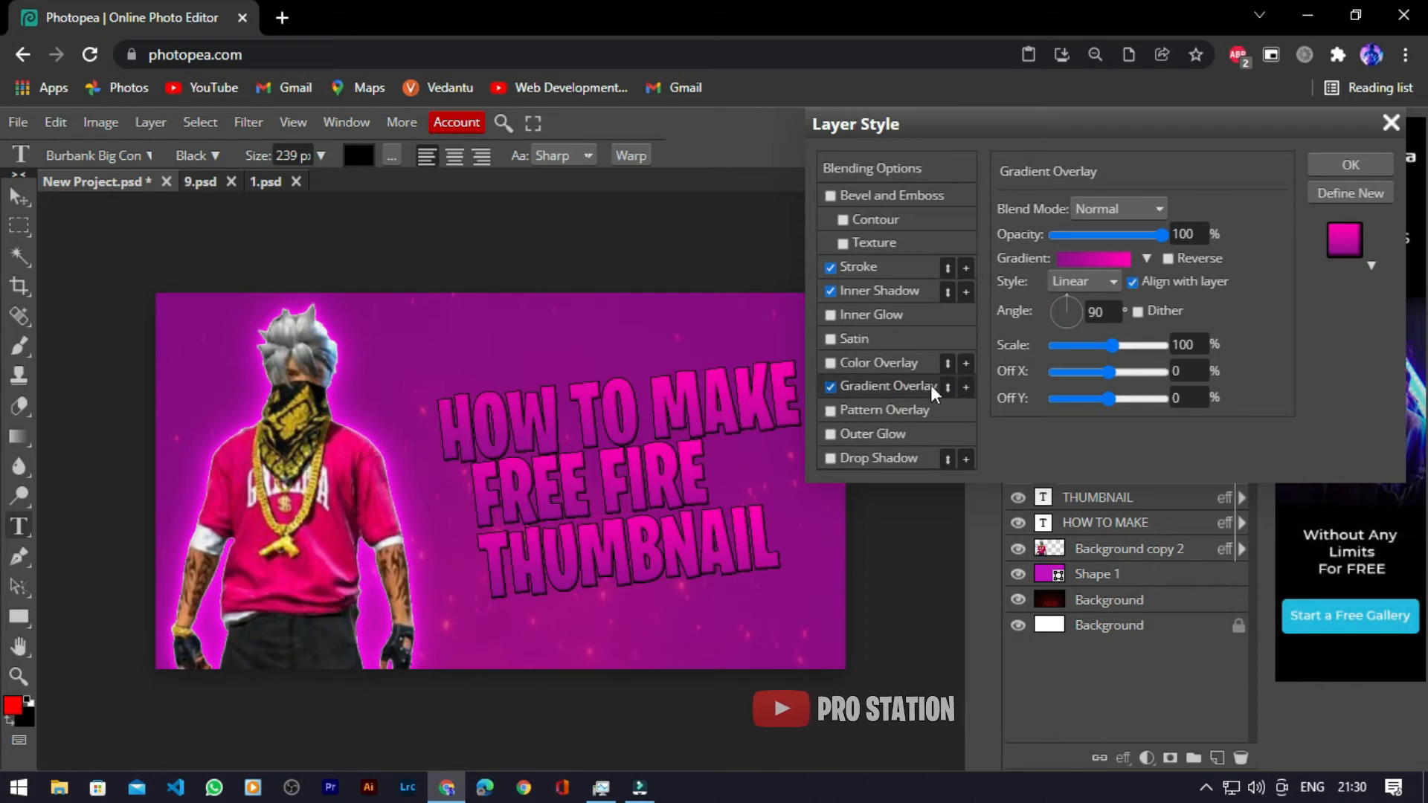
pyautogui.click(1100, 261)
pyautogui.click(960, 442)
pyautogui.doubleClick(959, 441)
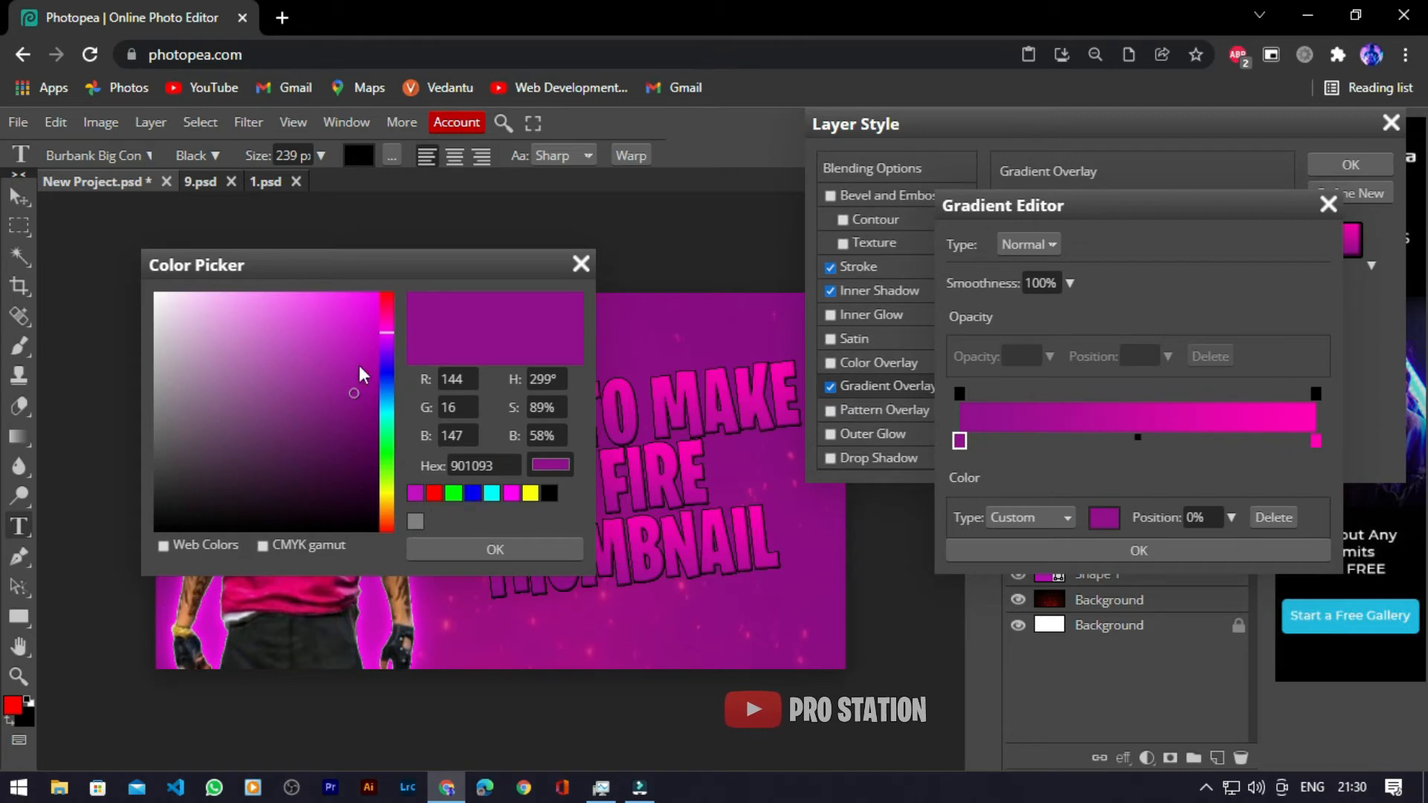
pyautogui.click(288, 337)
pyautogui.moveTo(130, 277)
pyautogui.mouseDown()
pyautogui.moveTo(164, 300)
pyautogui.moveTo(150, 279)
pyautogui.mouseUp()
pyautogui.click(451, 543)
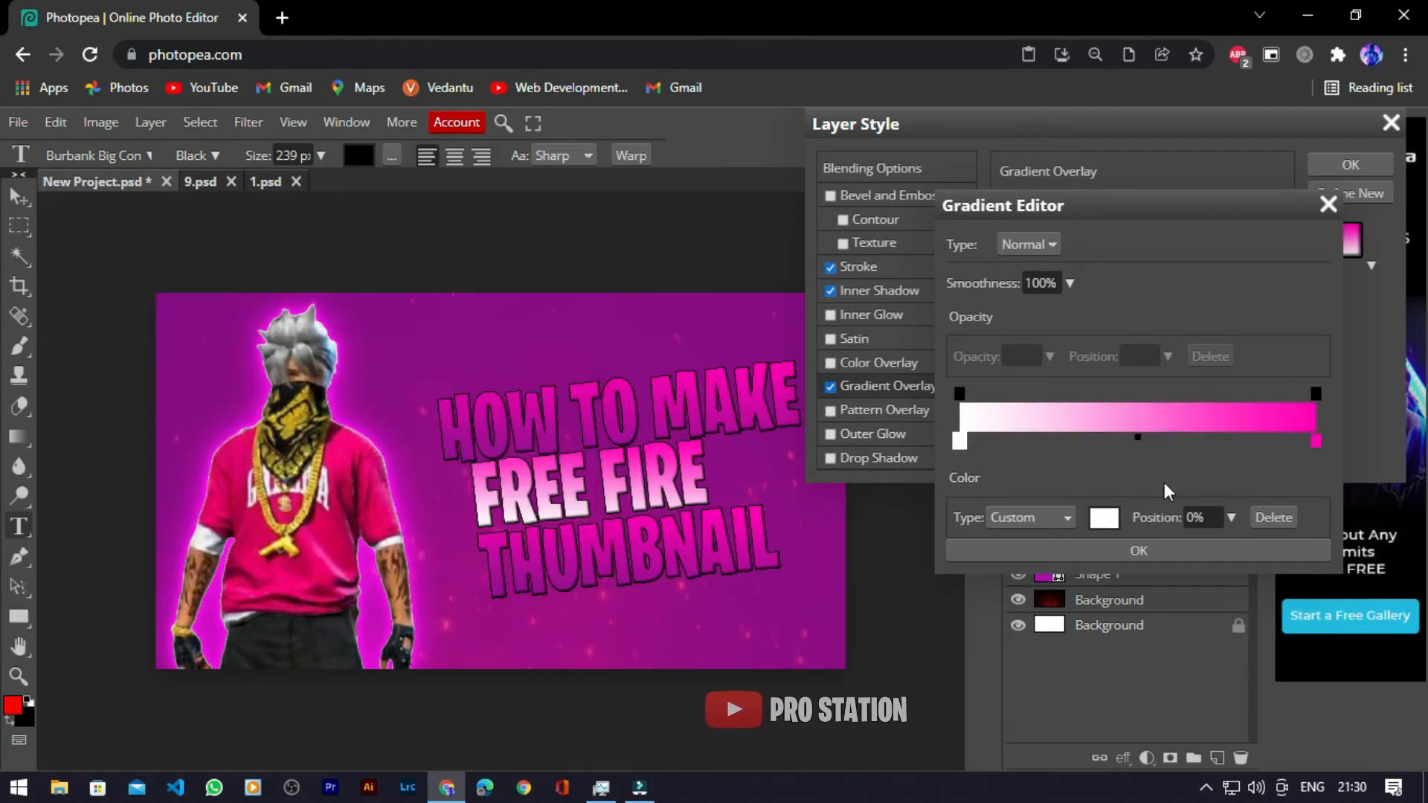
# Step: Change the end colour of the FREE FIRE gradient to white
pyautogui.doubleClick(1315, 442)
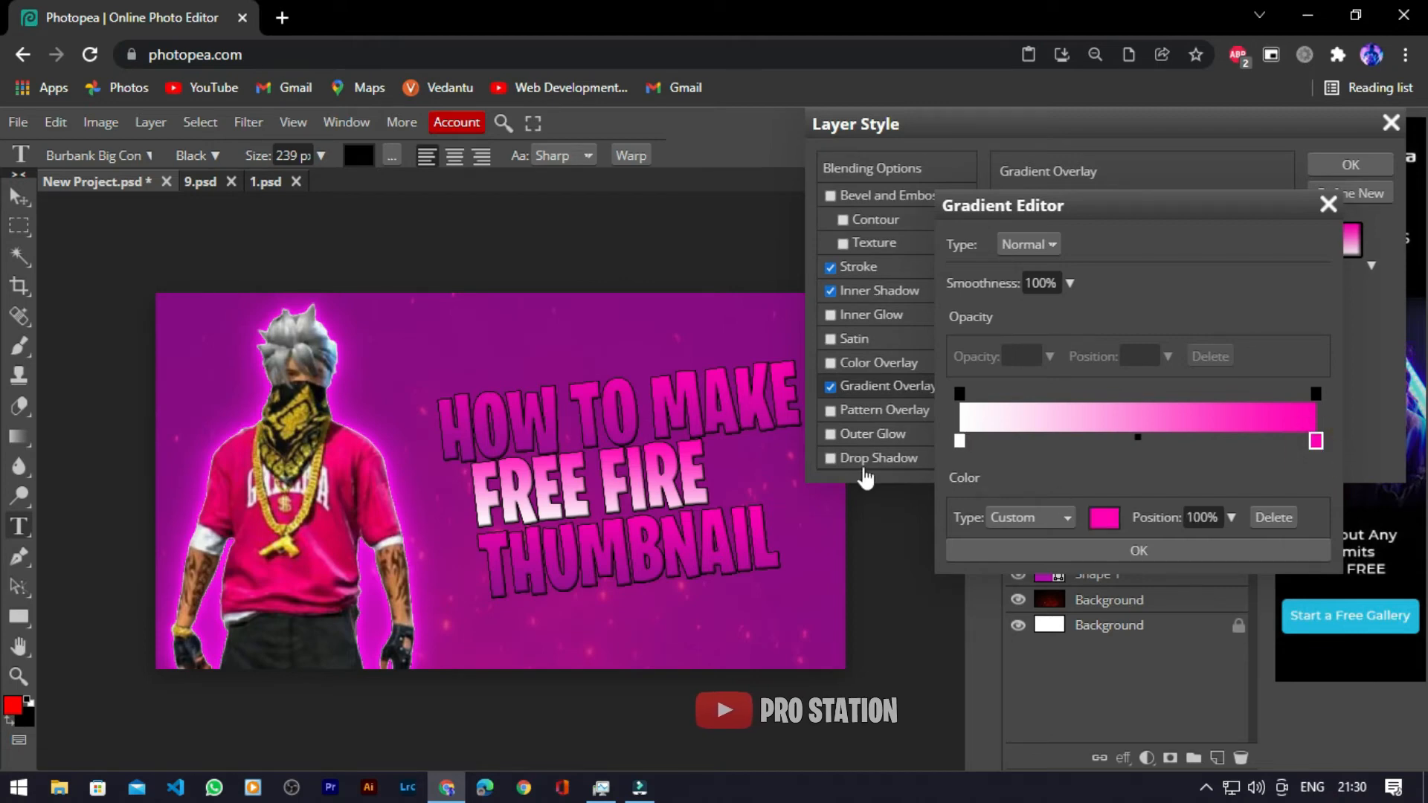
pyautogui.moveTo(241, 337); pyautogui.dragTo(155, 293)
pyautogui.click(474, 548)
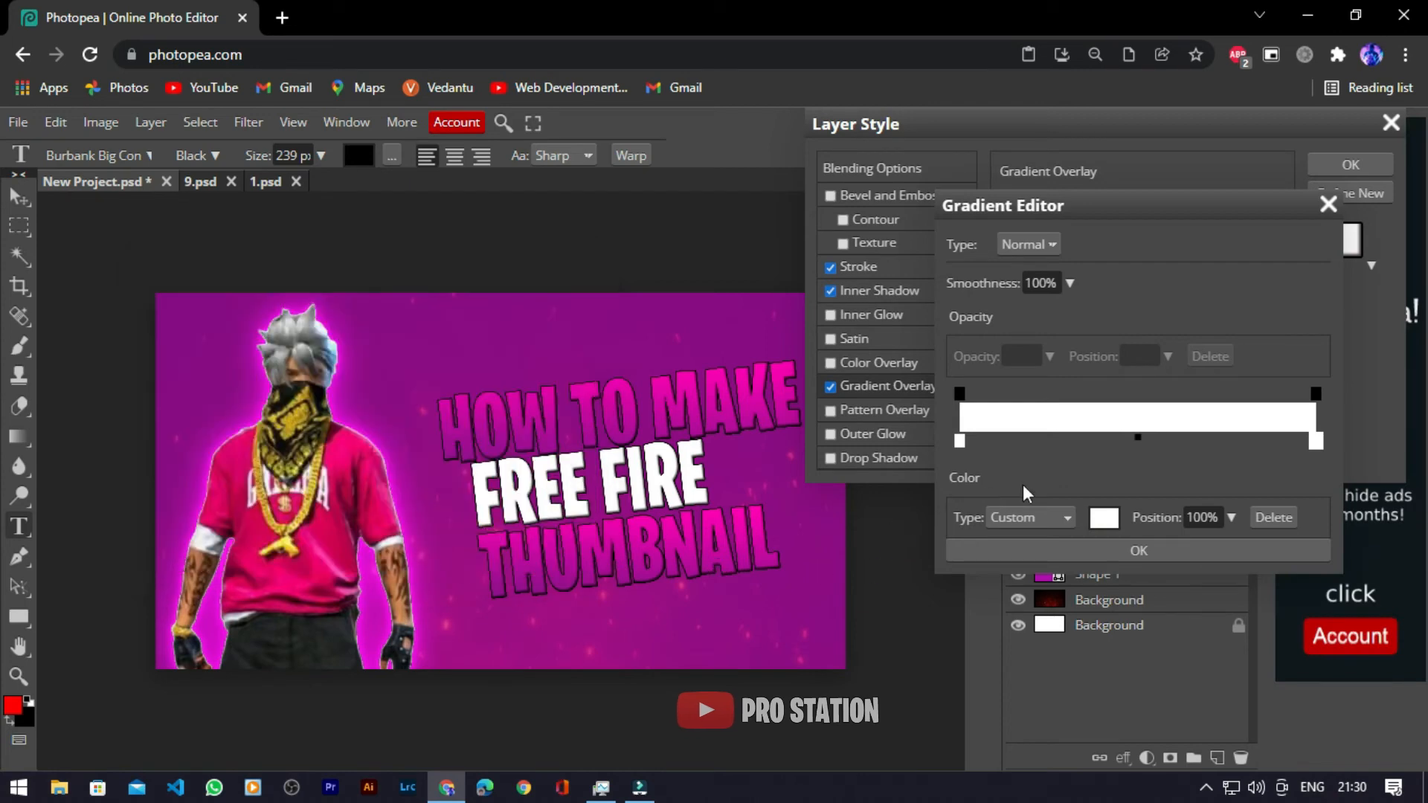
# Step: Add a grey 808080 colour stop to the FREE FIRE gradient and position it at 57%
pyautogui.click(1209, 441)
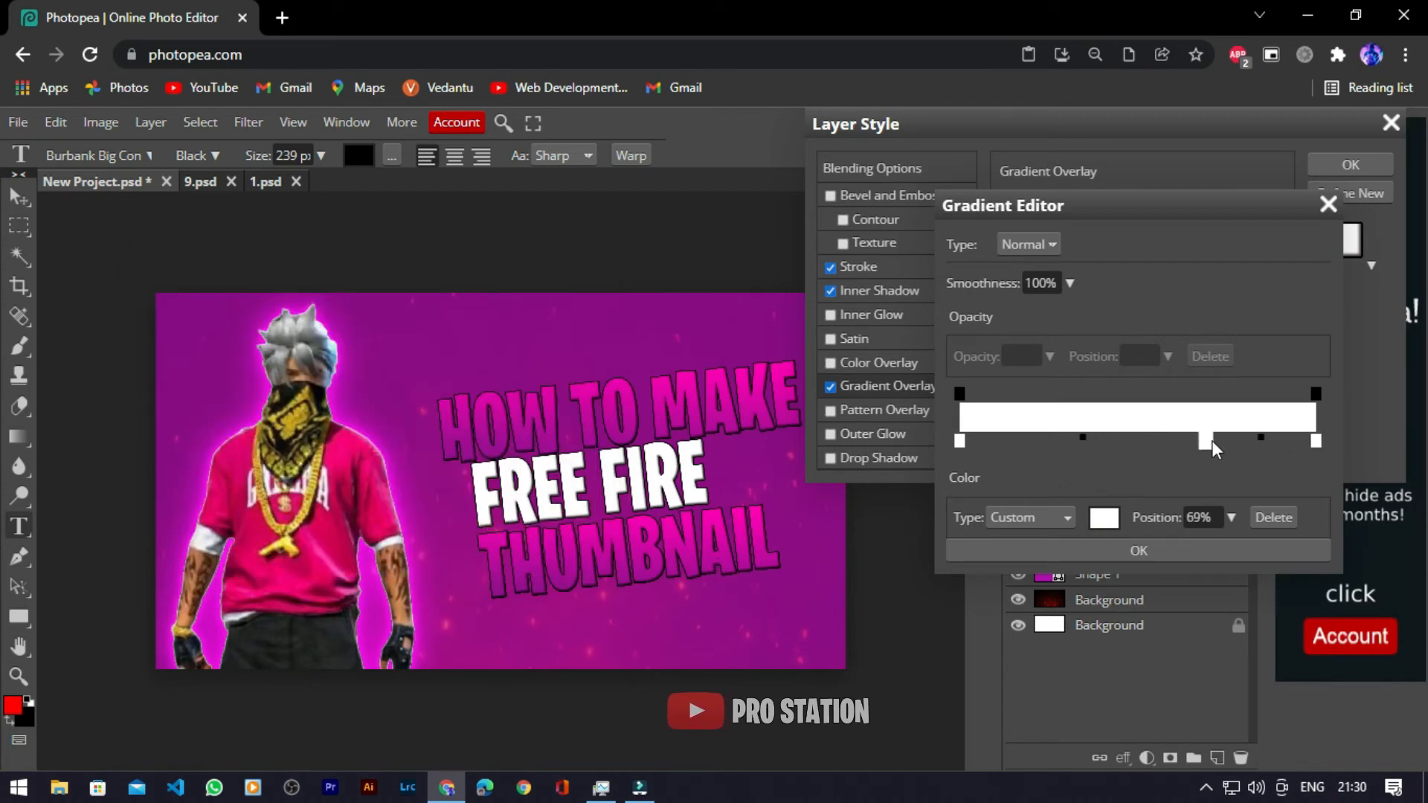
pyautogui.doubleClick(1212, 441)
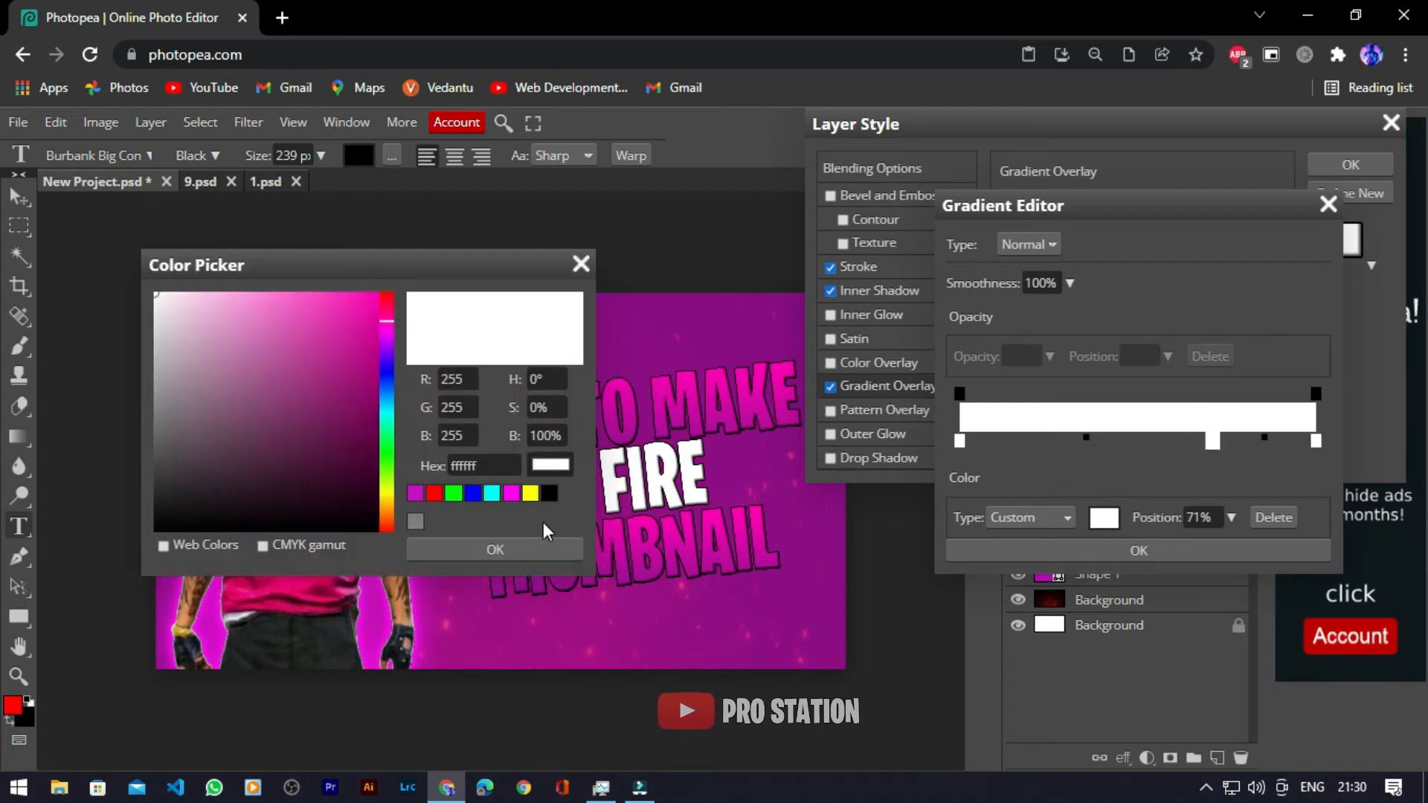
pyautogui.click(415, 520)
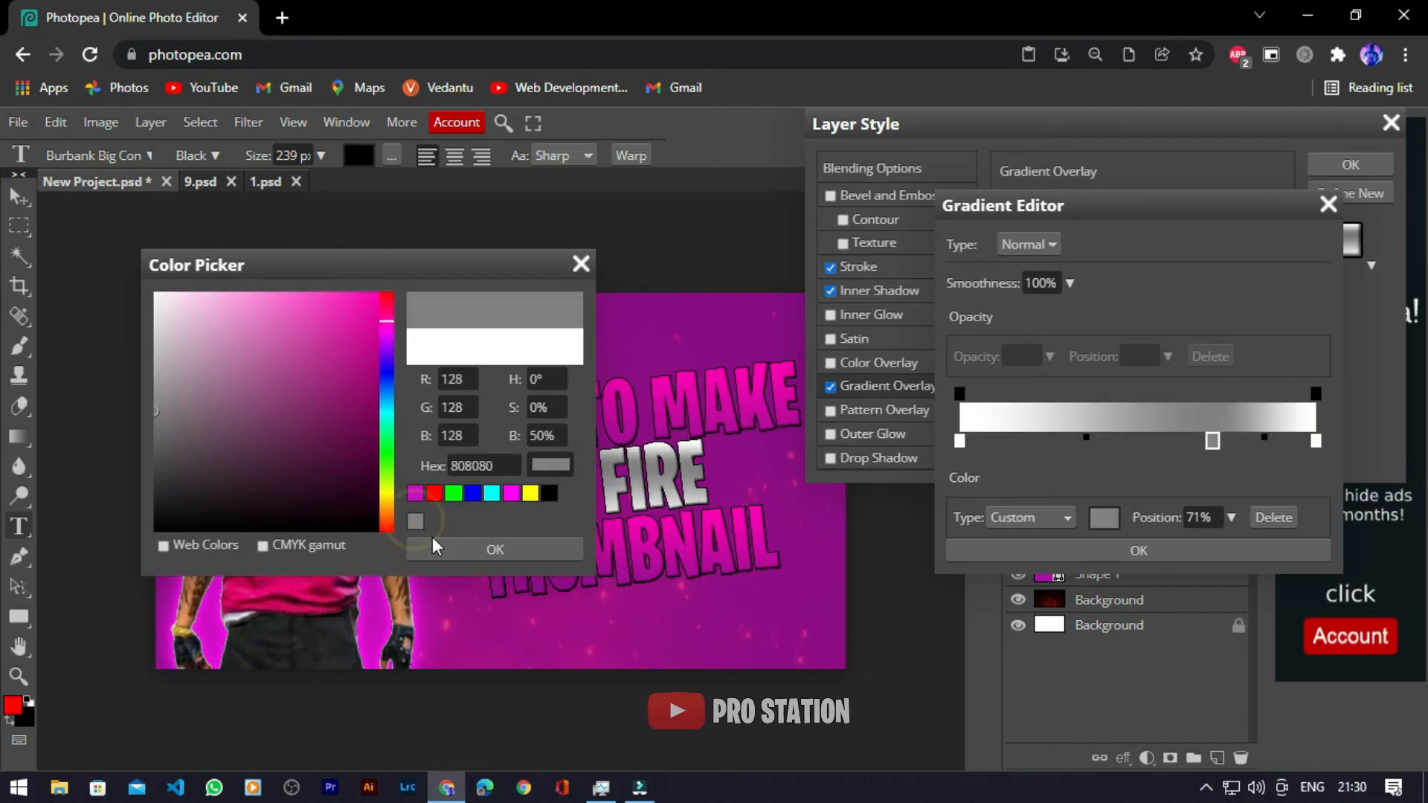
pyautogui.click(438, 549)
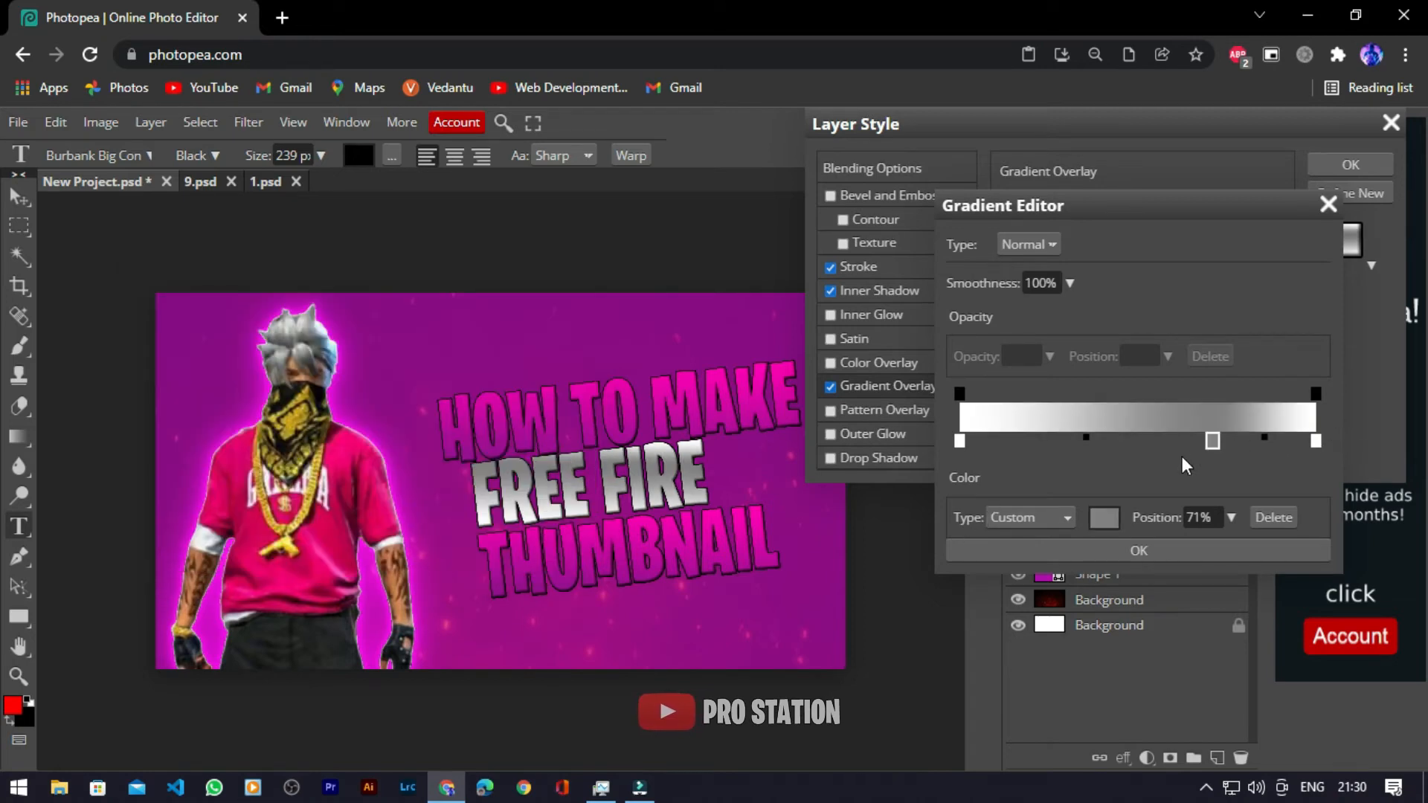
pyautogui.moveTo(1210, 445); pyautogui.dragTo(1162, 423)
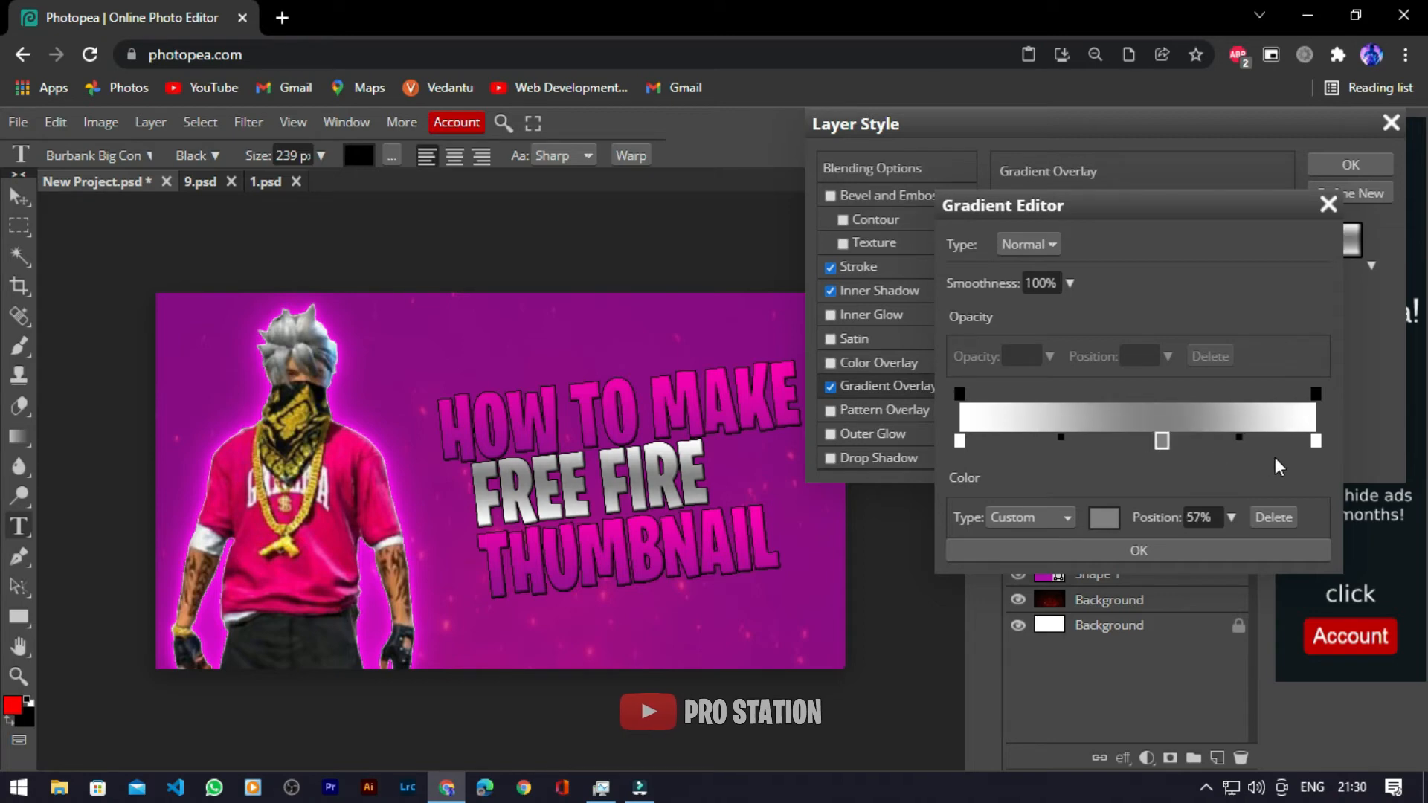
# Step: Add near-white colour stops at 75% and 34% on either side of the grey stop and accept the gradient
pyautogui.moveTo(1260, 446); pyautogui.dragTo(1227, 443)
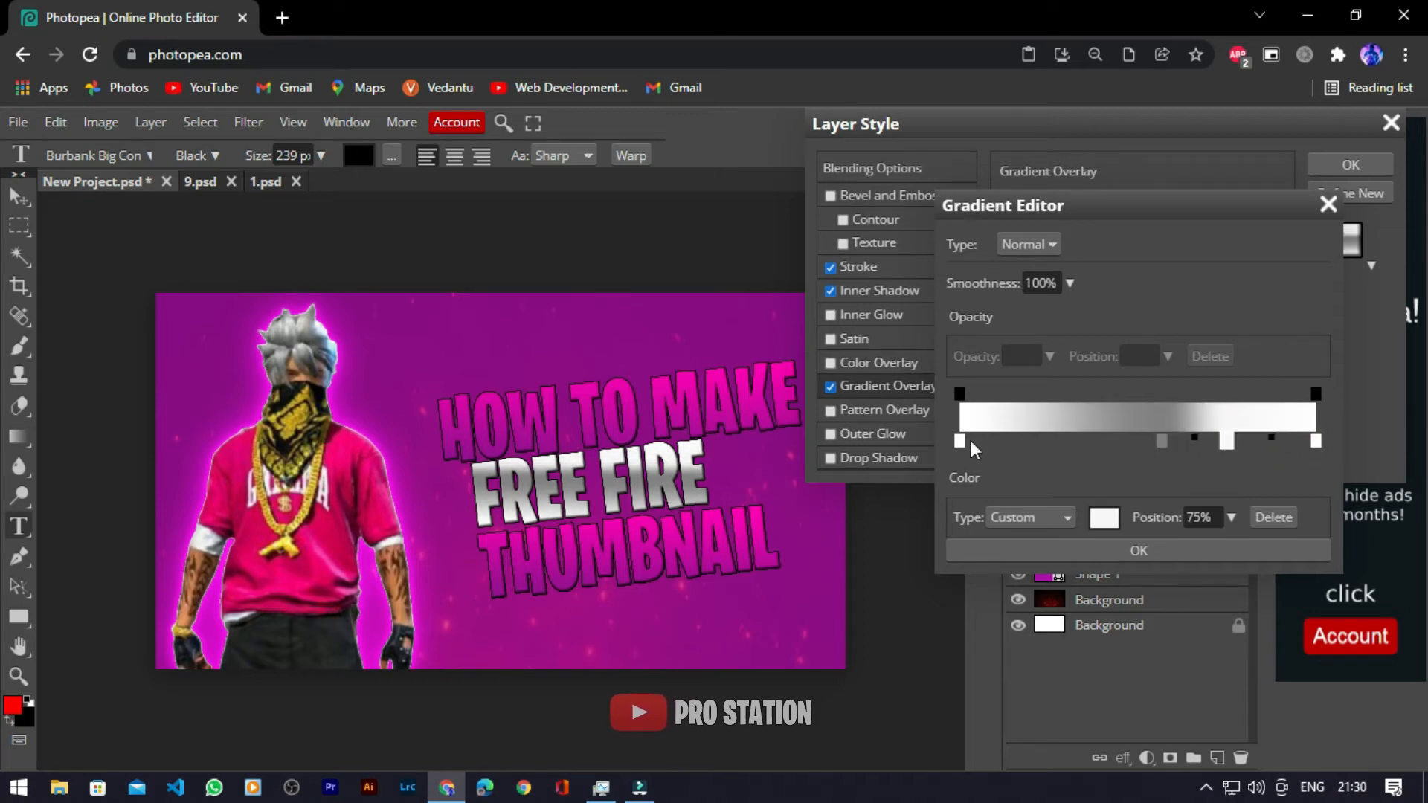
pyautogui.moveTo(975, 443); pyautogui.dragTo(1075, 440)
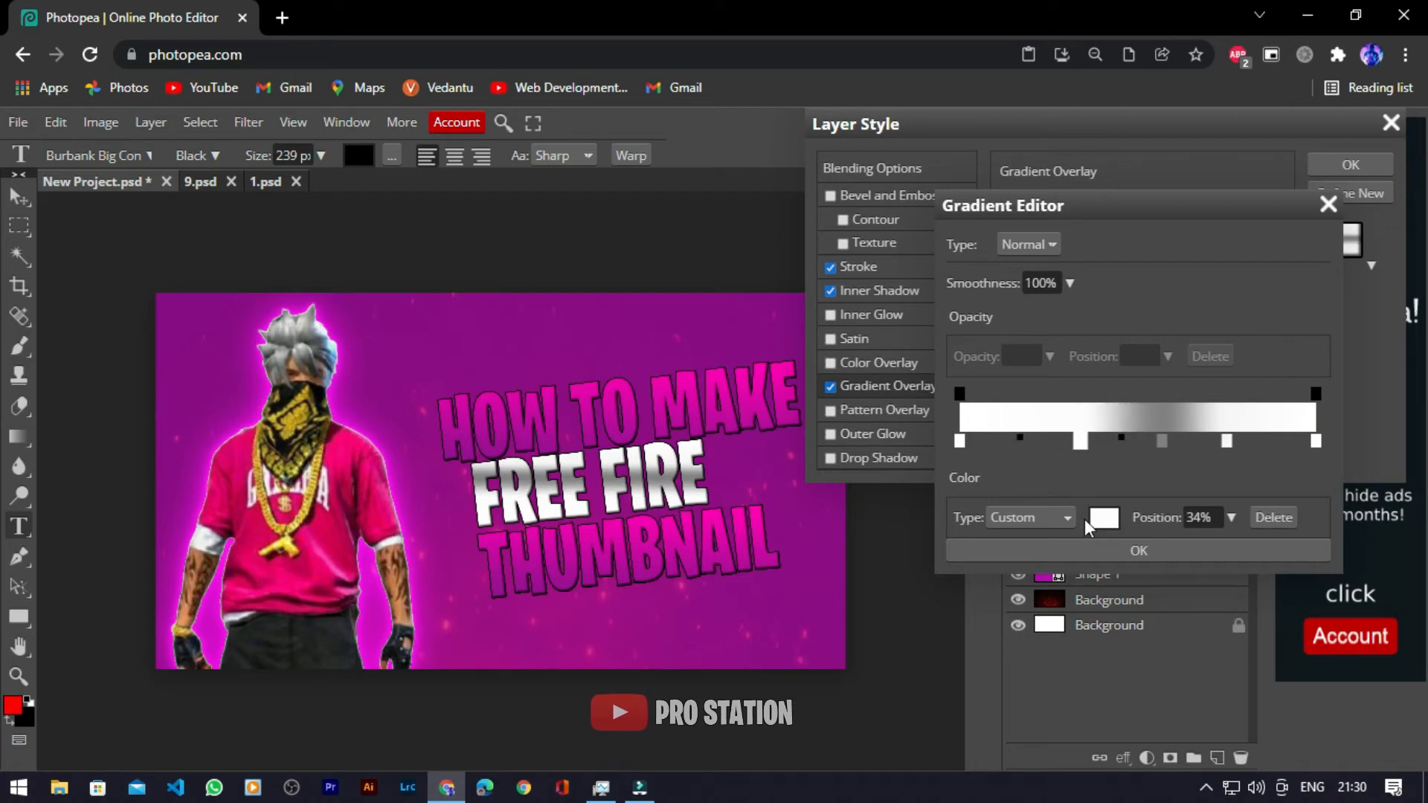
pyautogui.click(1080, 551)
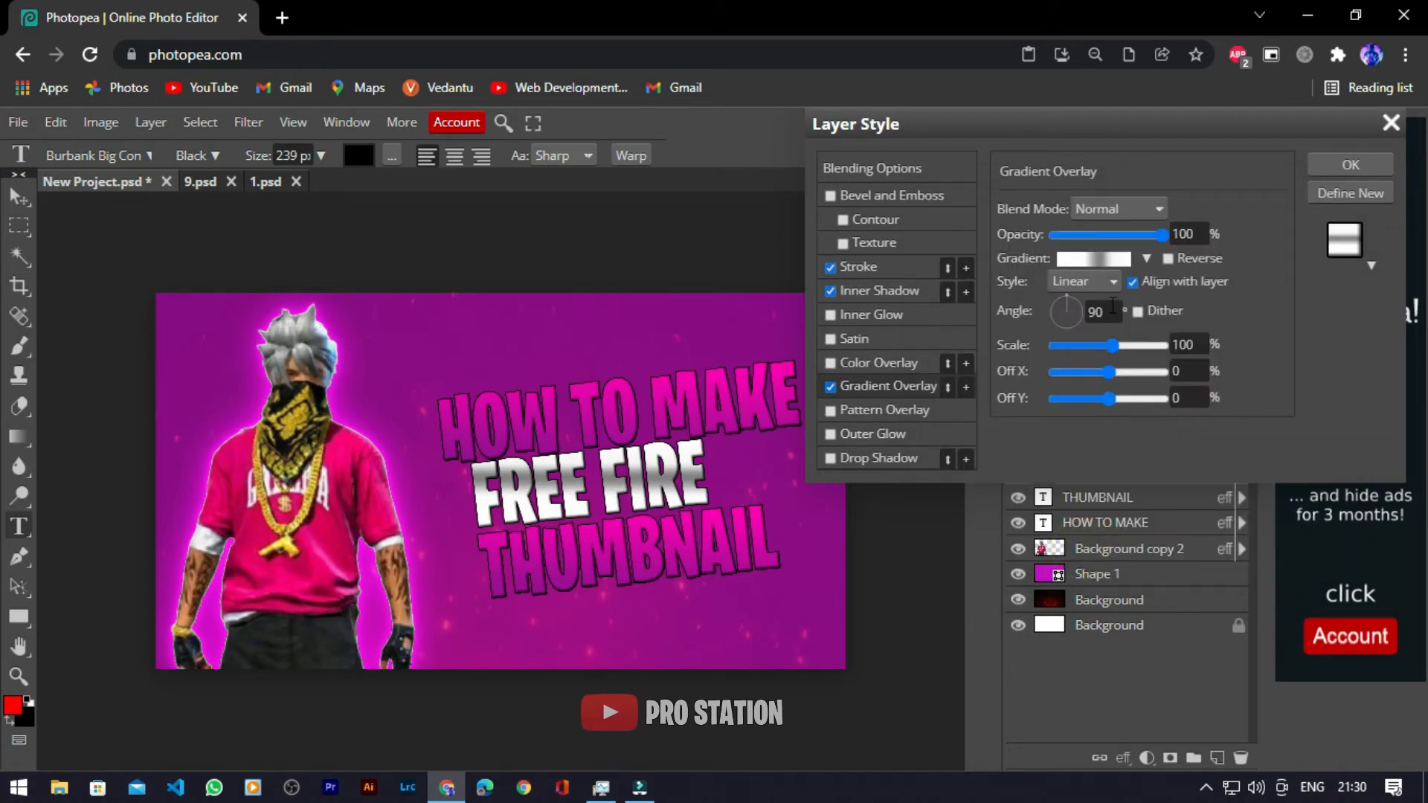
# Step: Set FREE FIRE's gradient angle to 95° and its Inner Shadow opacity to 100%, and apply the layer style
pyautogui.moveTo(1068, 302)
pyautogui.mouseDown()
pyautogui.moveTo(1066, 279)
pyautogui.moveTo(1060, 307)
pyautogui.mouseUp()
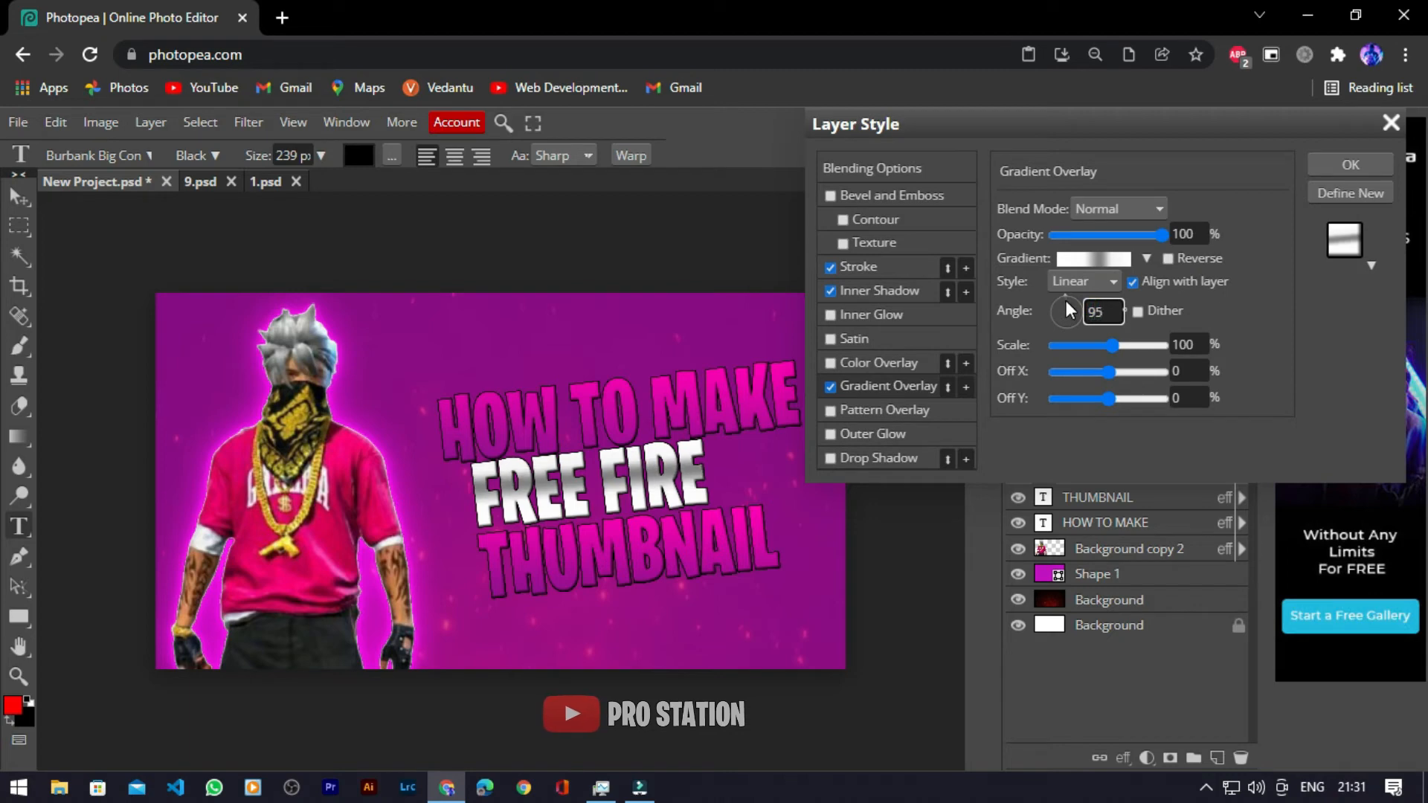
pyautogui.click(870, 290)
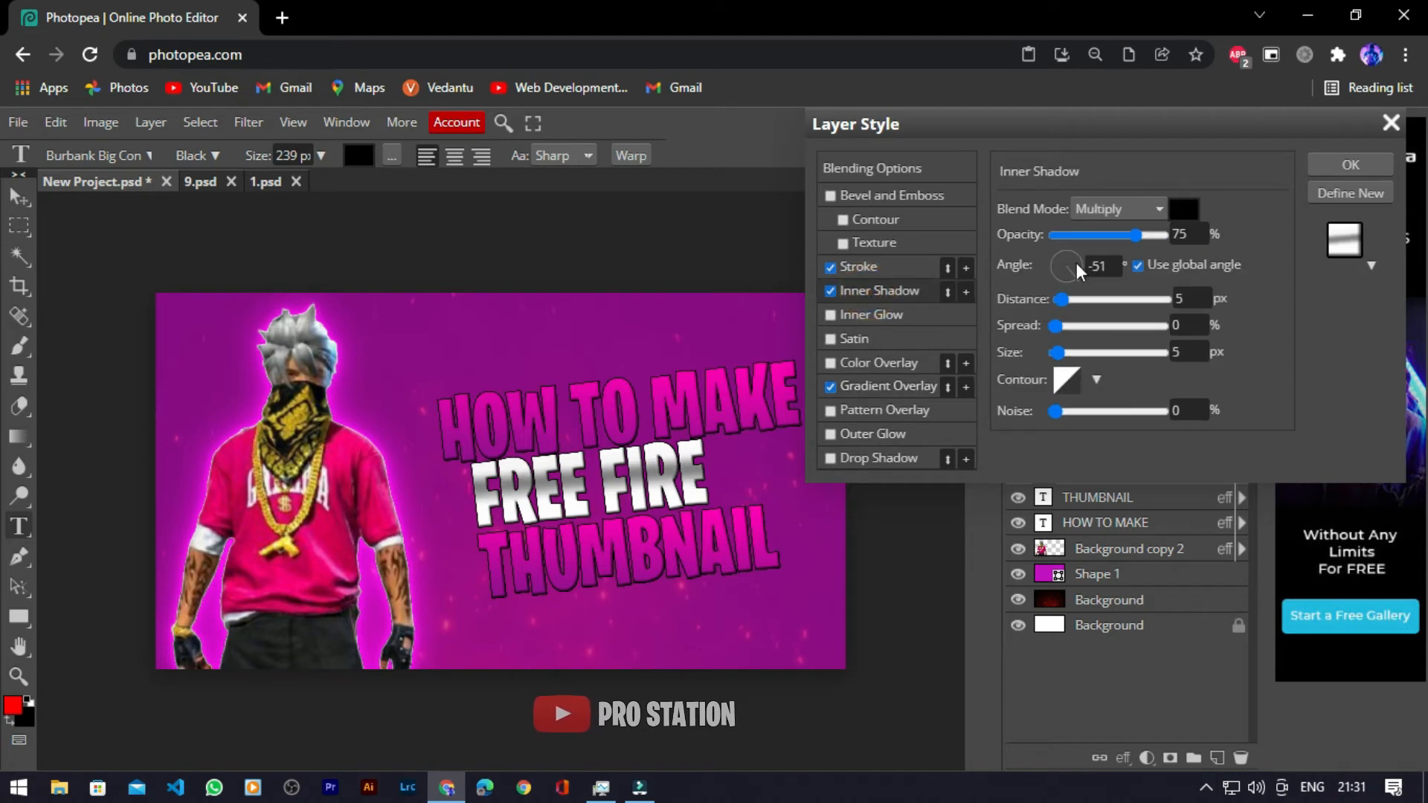
pyautogui.moveTo(1135, 235); pyautogui.dragTo(1225, 237)
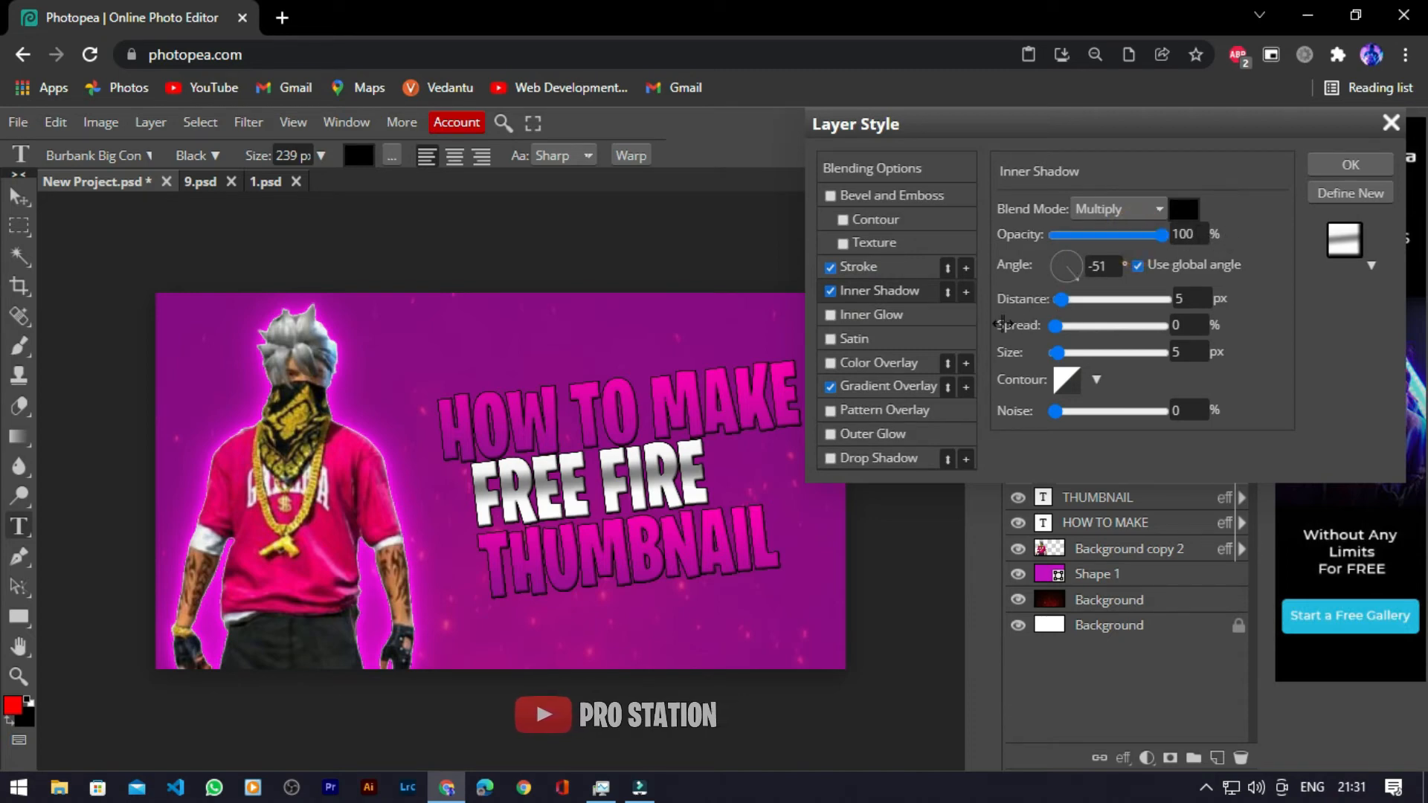
pyautogui.click(907, 387)
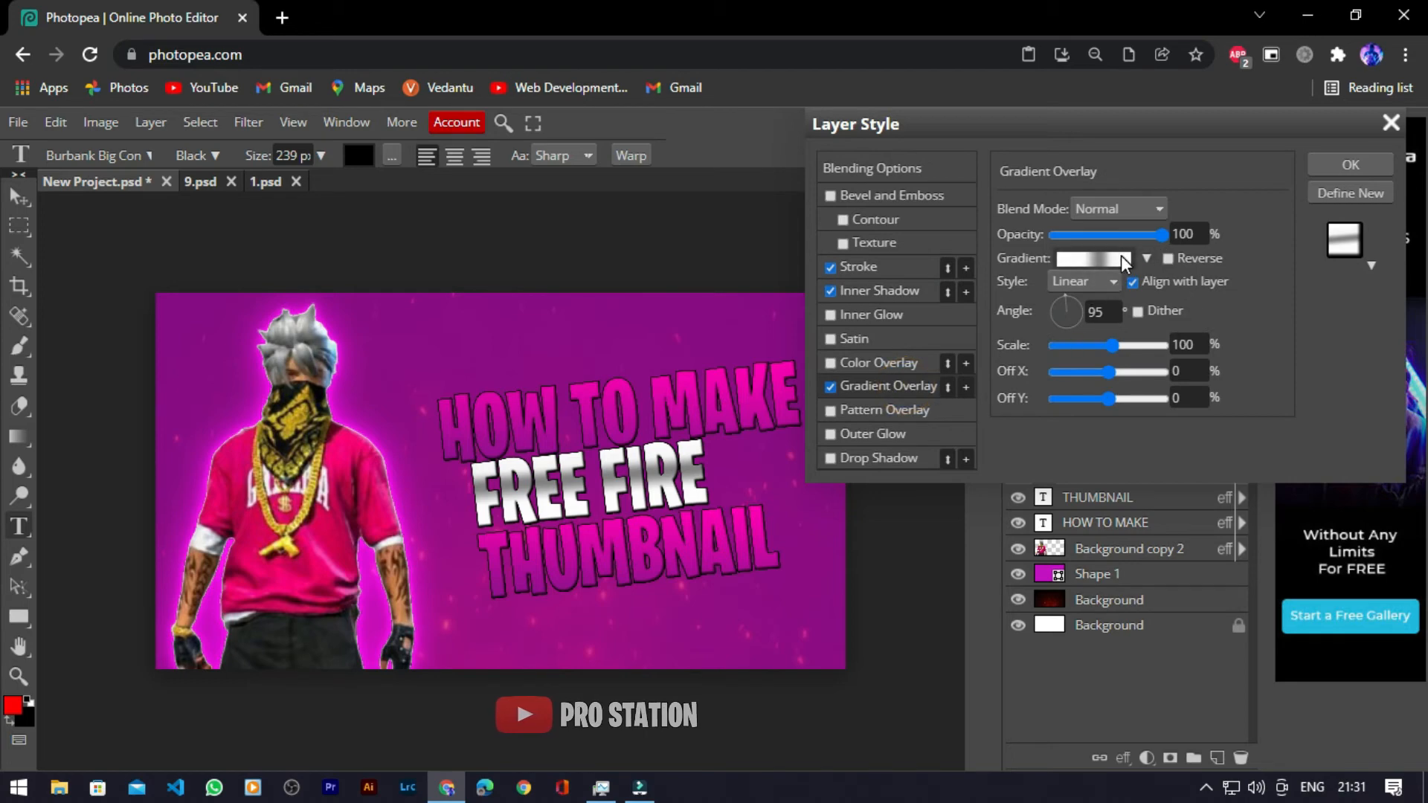
pyautogui.click(1347, 162)
# Step: Raise the THUMBNAIL layer's Inner Shadow opacity to 100% and apply the style
pyautogui.doubleClick(1162, 500)
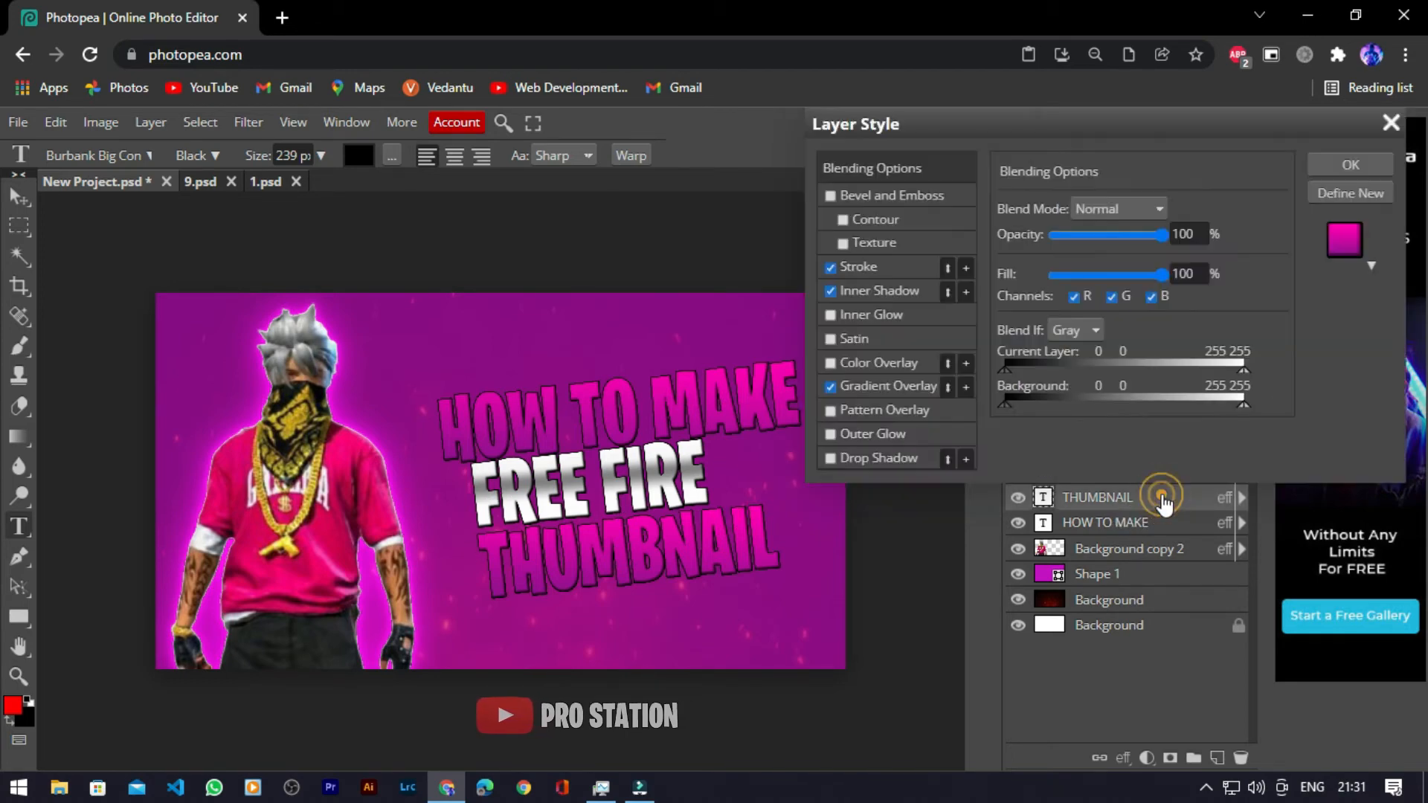
pyautogui.click(878, 290)
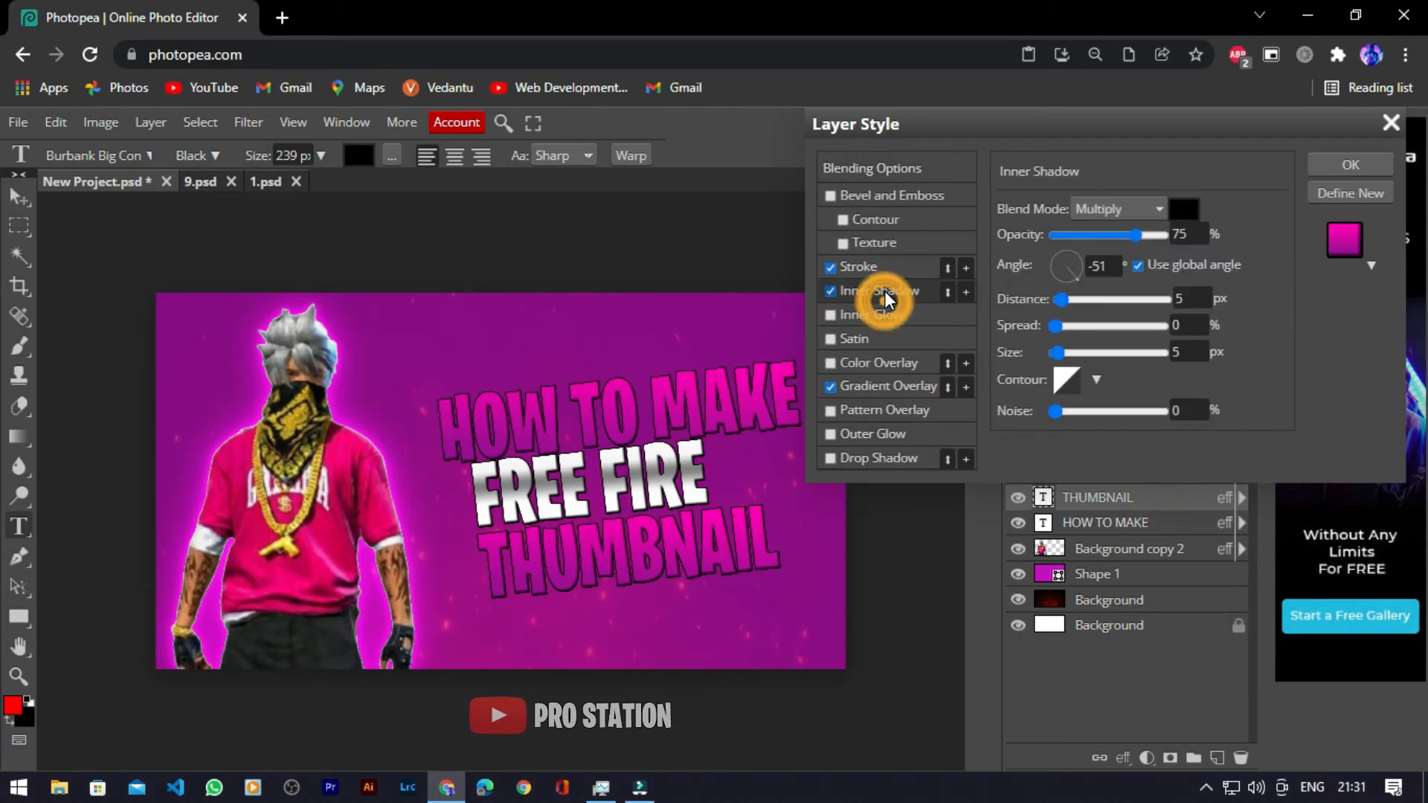
pyautogui.click(1136, 235)
pyautogui.moveTo(1254, 223); pyautogui.dragTo(1255, 223)
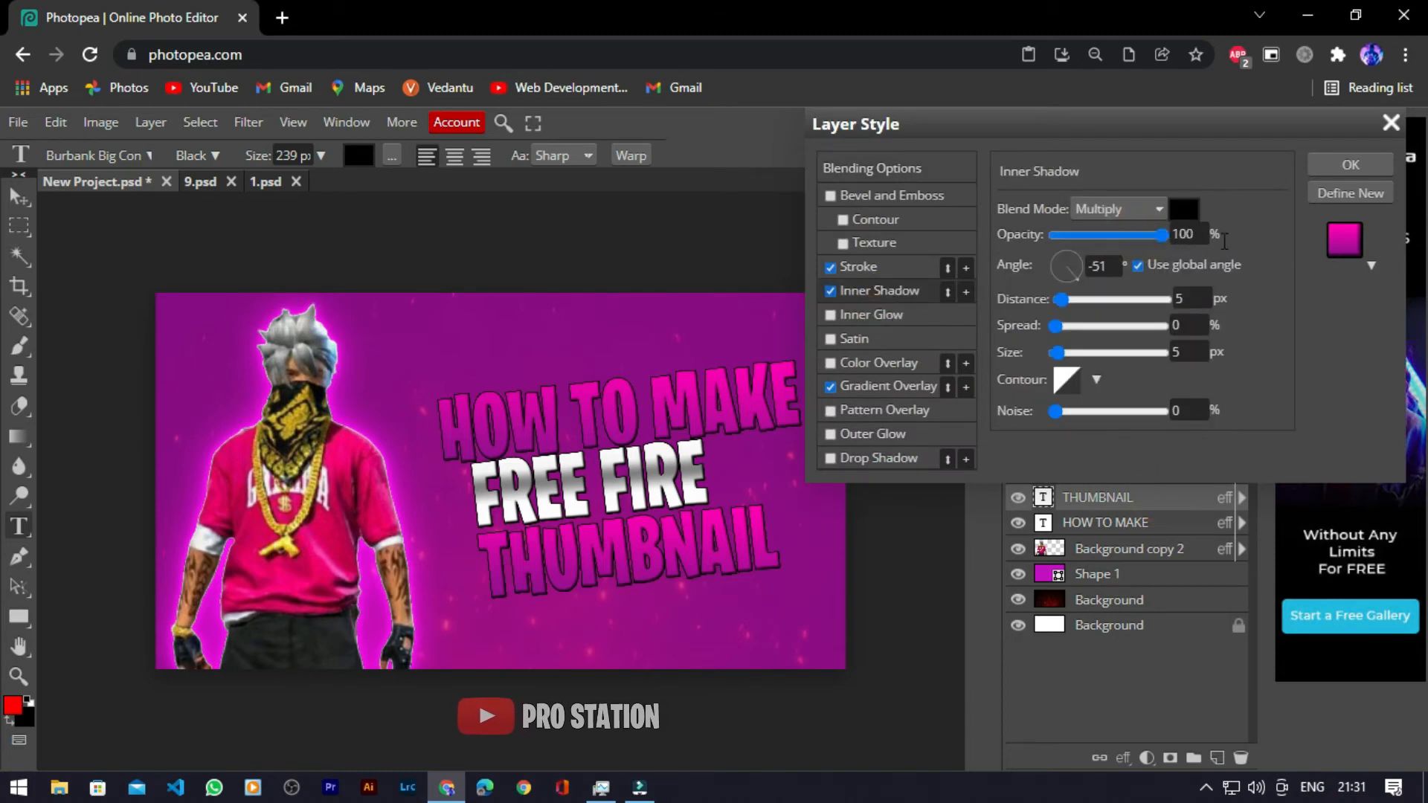
pyautogui.click(1345, 157)
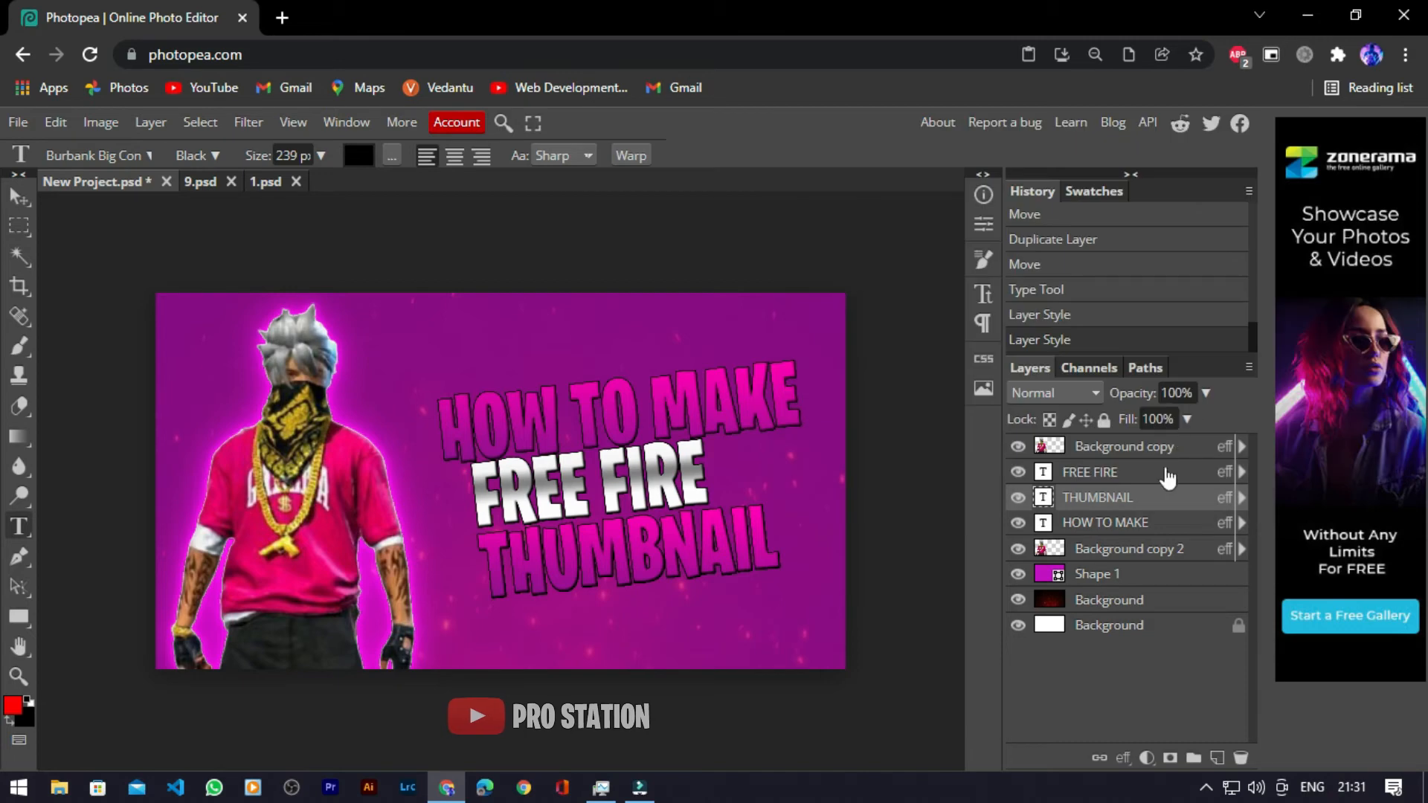
# Step: Raise the HOW TO MAKE layer's Inner Shadow opacity and apply the layer style
pyautogui.doubleClick(1150, 524)
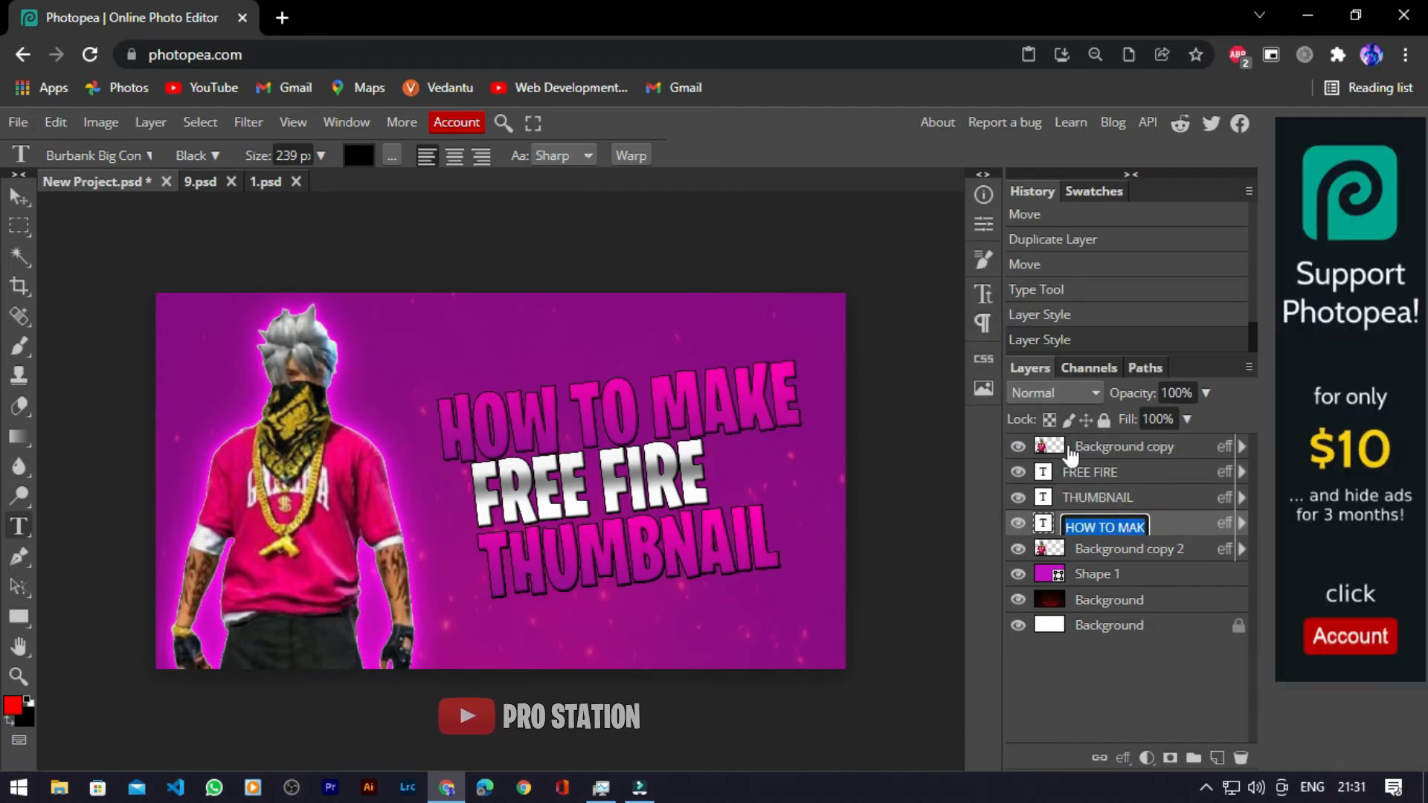
pyautogui.doubleClick(1189, 525)
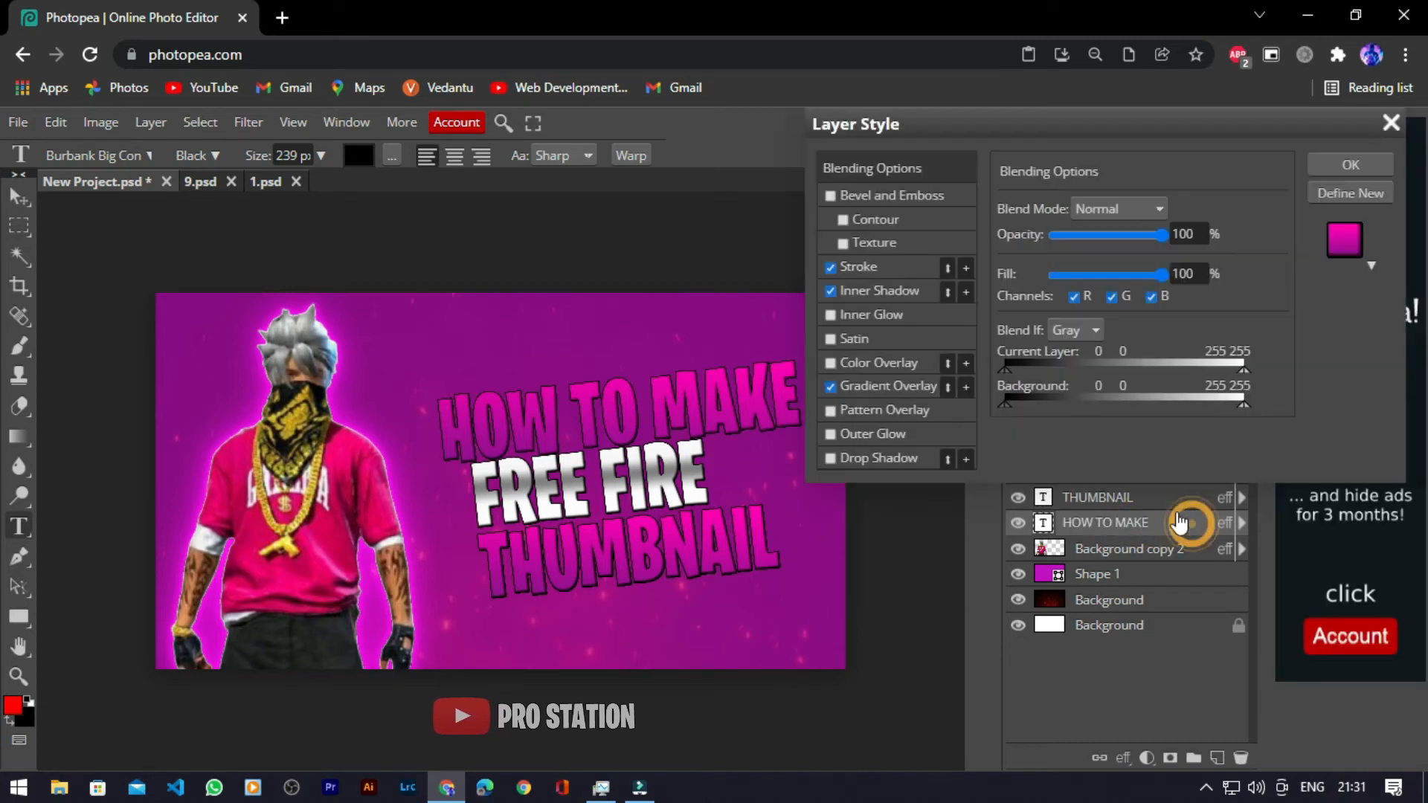
pyautogui.click(877, 290)
pyautogui.moveTo(1198, 234); pyautogui.dragTo(1229, 234)
pyautogui.click(1331, 165)
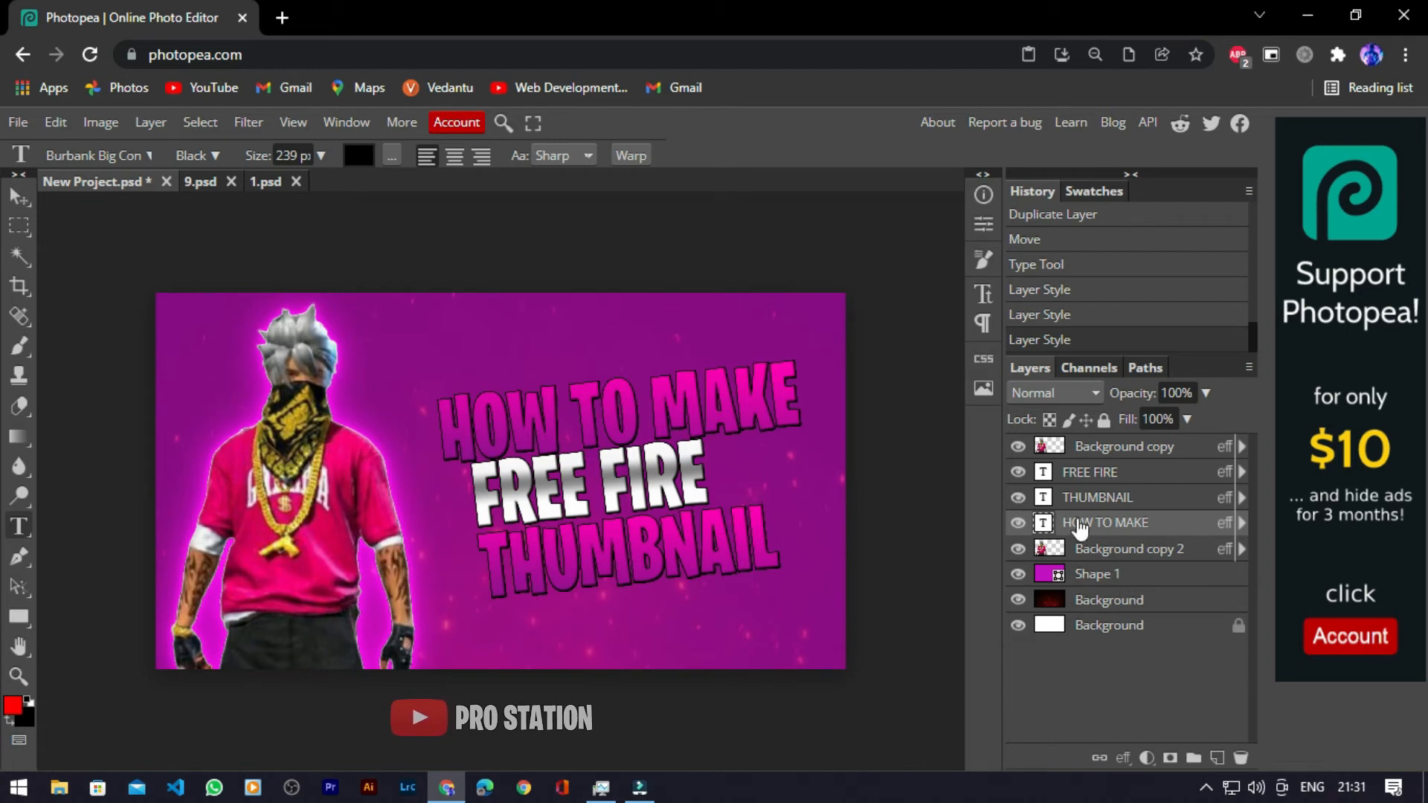
# Step: Move the FREE FIRE text slightly right so it sits centred between the HOW TO MAKE and THUMBNAIL lines
pyautogui.click(15, 197)
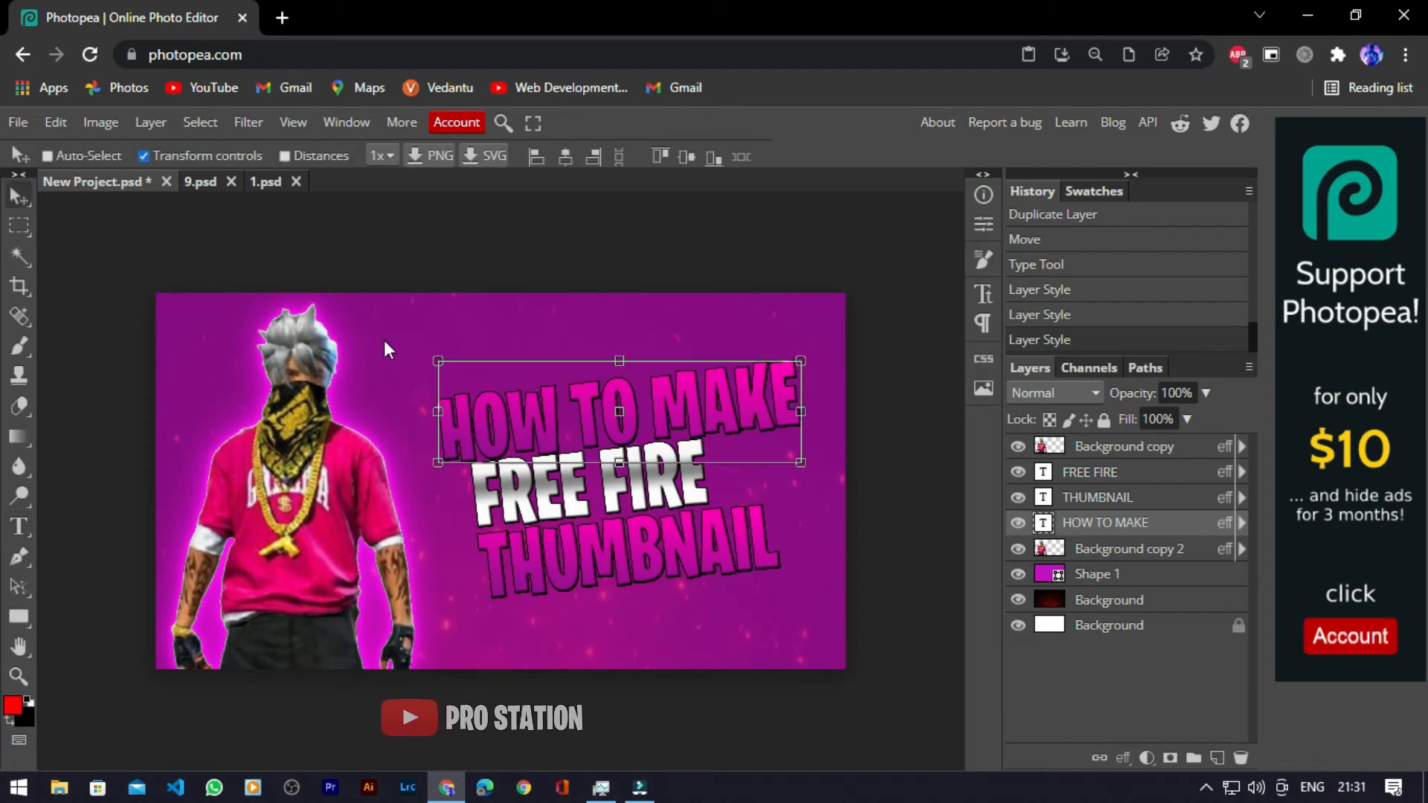
pyautogui.click(1103, 476)
pyautogui.moveTo(688, 496); pyautogui.dragTo(694, 501)
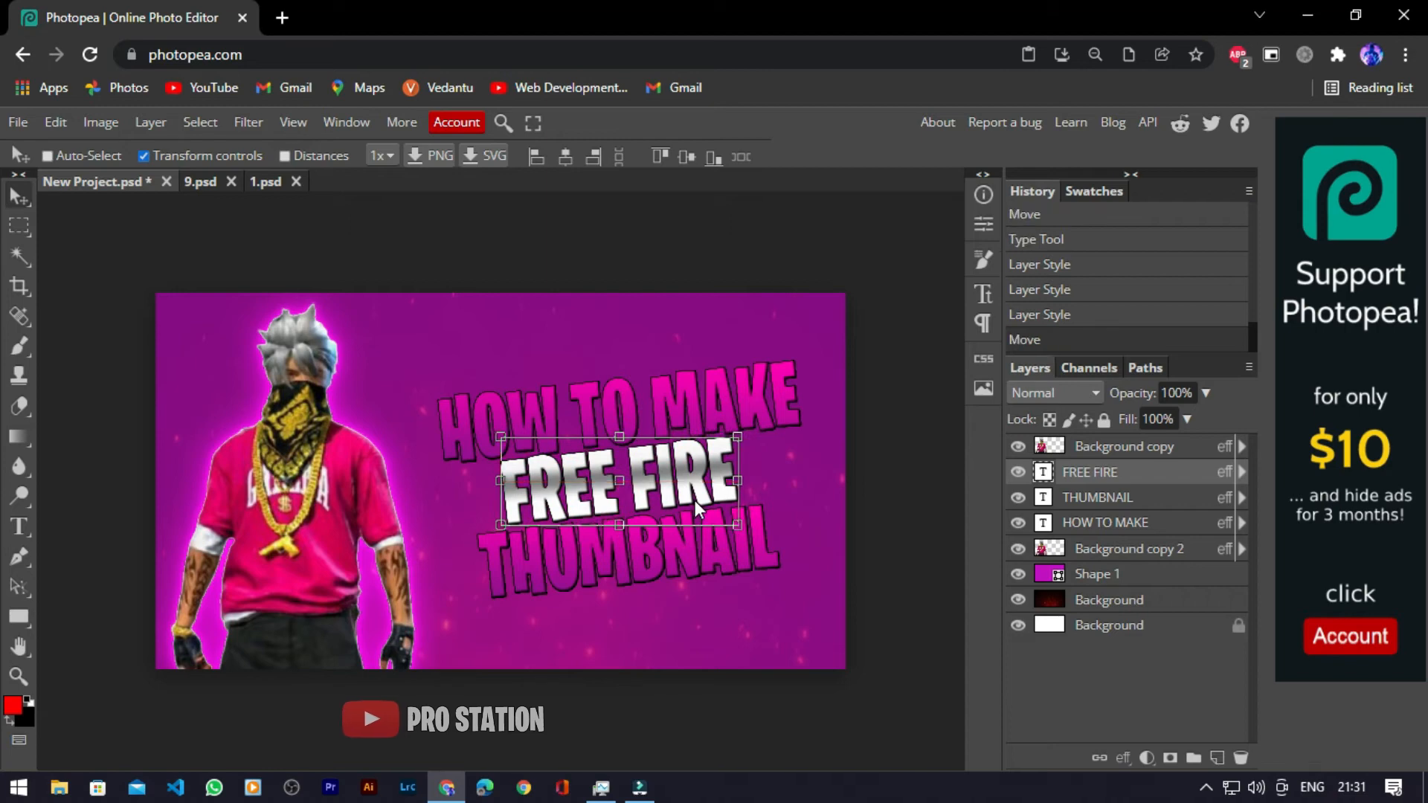
pyautogui.click(61, 786)
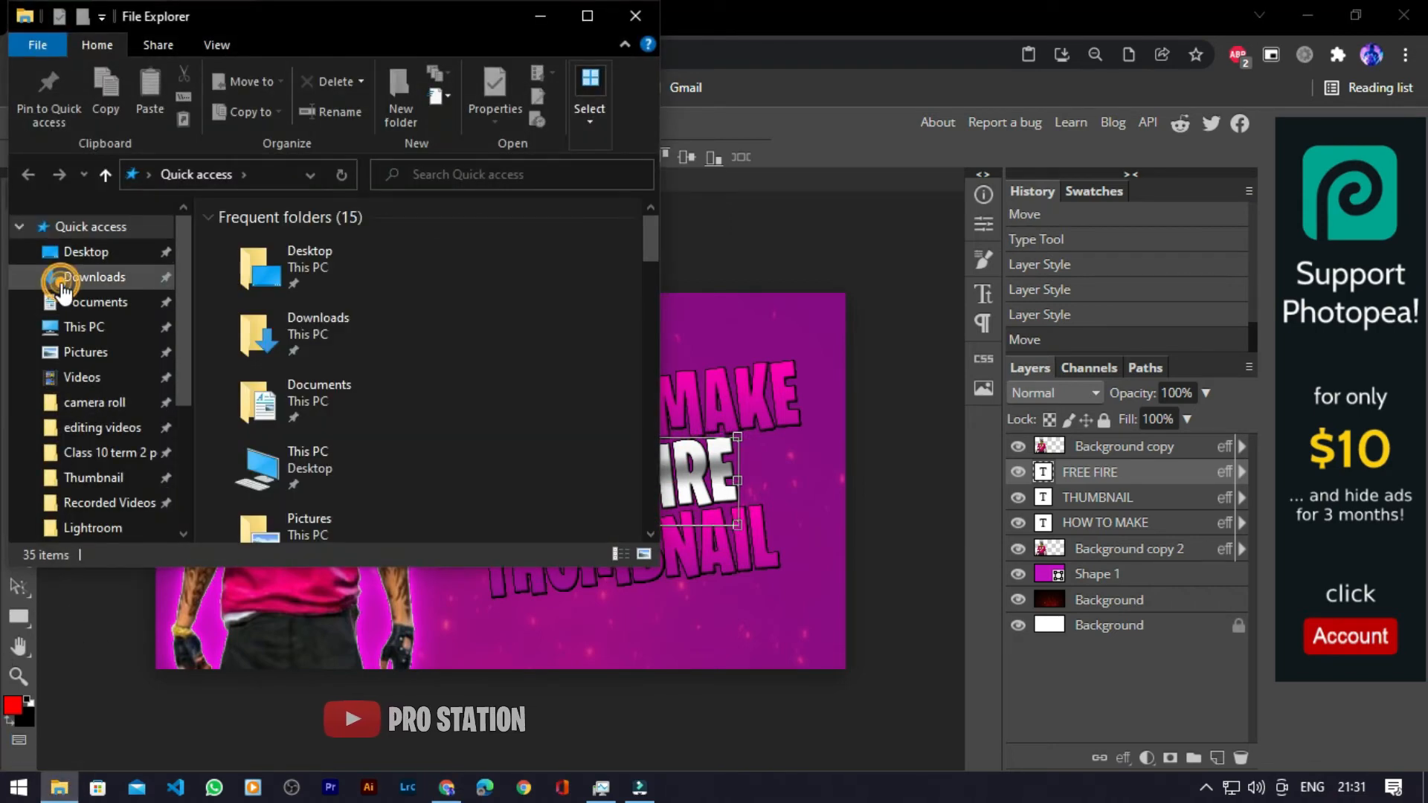
pyautogui.click(59, 278)
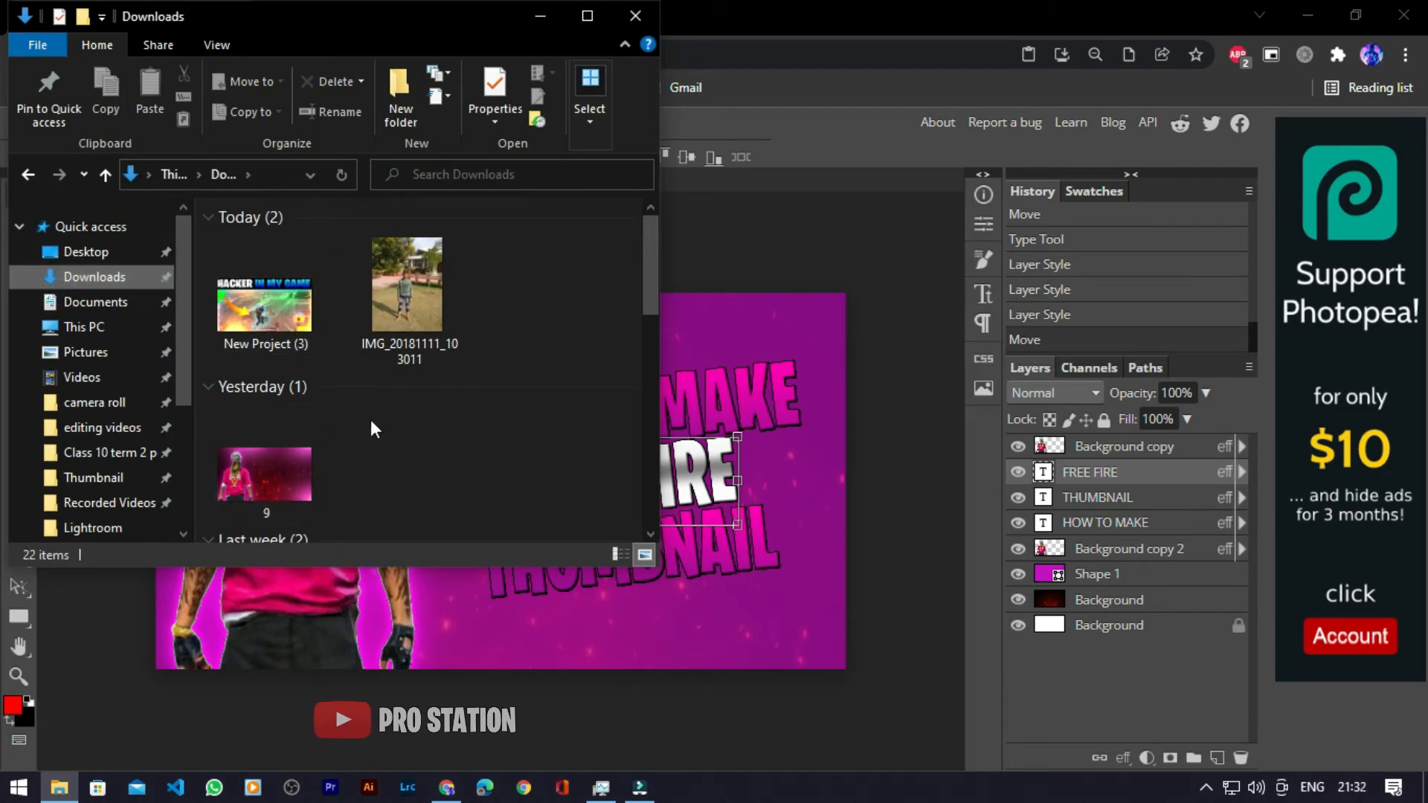
pyautogui.click(549, 13)
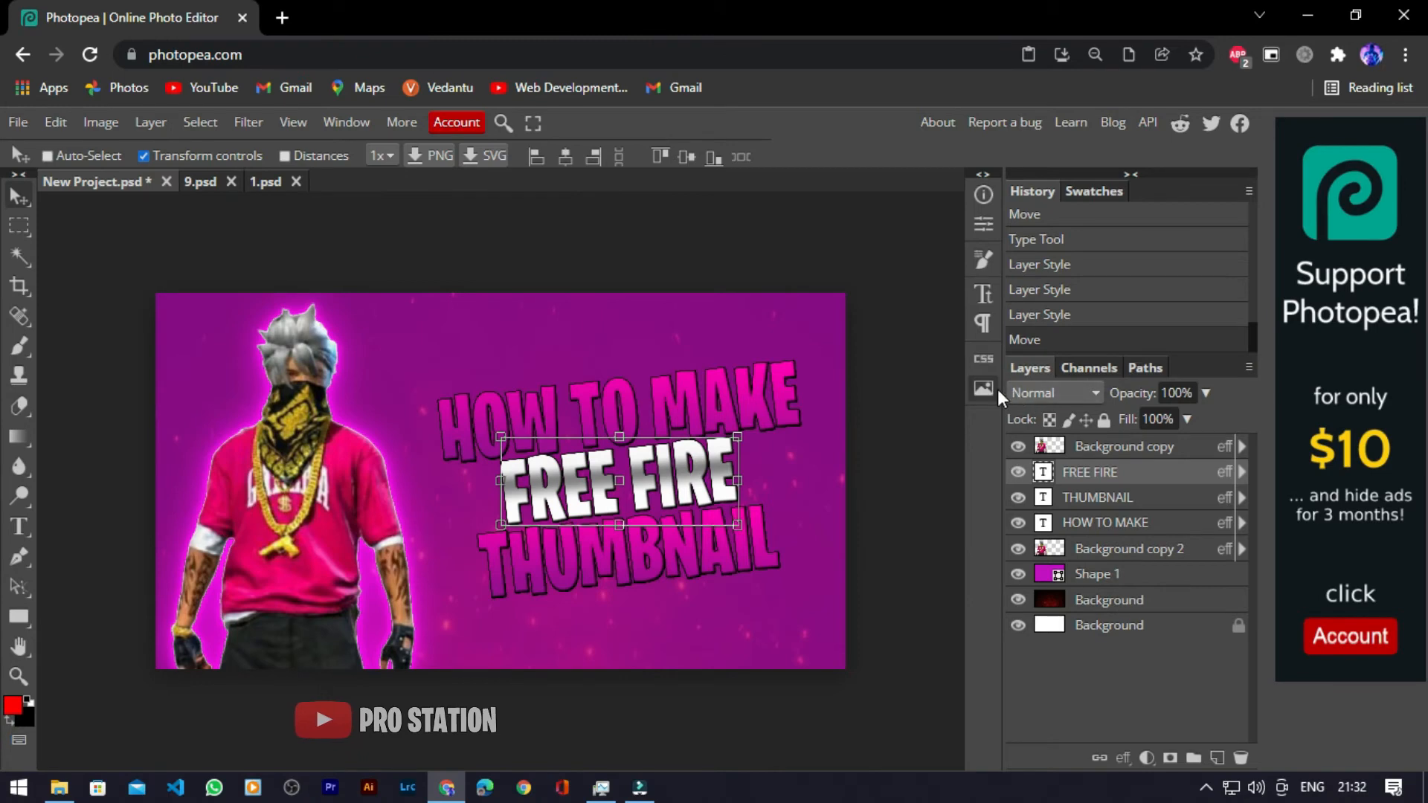
# Step: Open the orange glow image 1d6487645e7ef8e20d69edf216674c9b from the Thumbnail folder
pyautogui.click(18, 125)
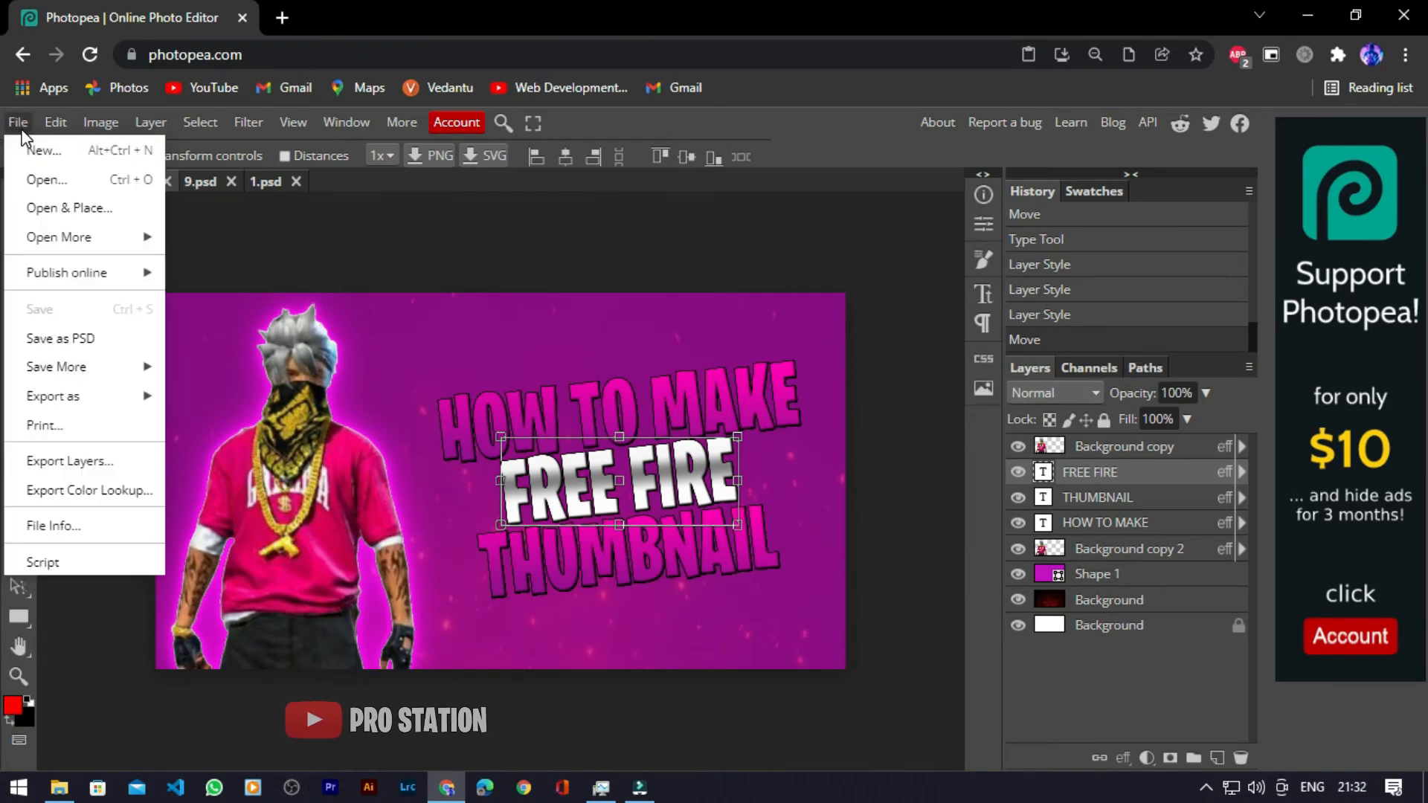
pyautogui.click(67, 180)
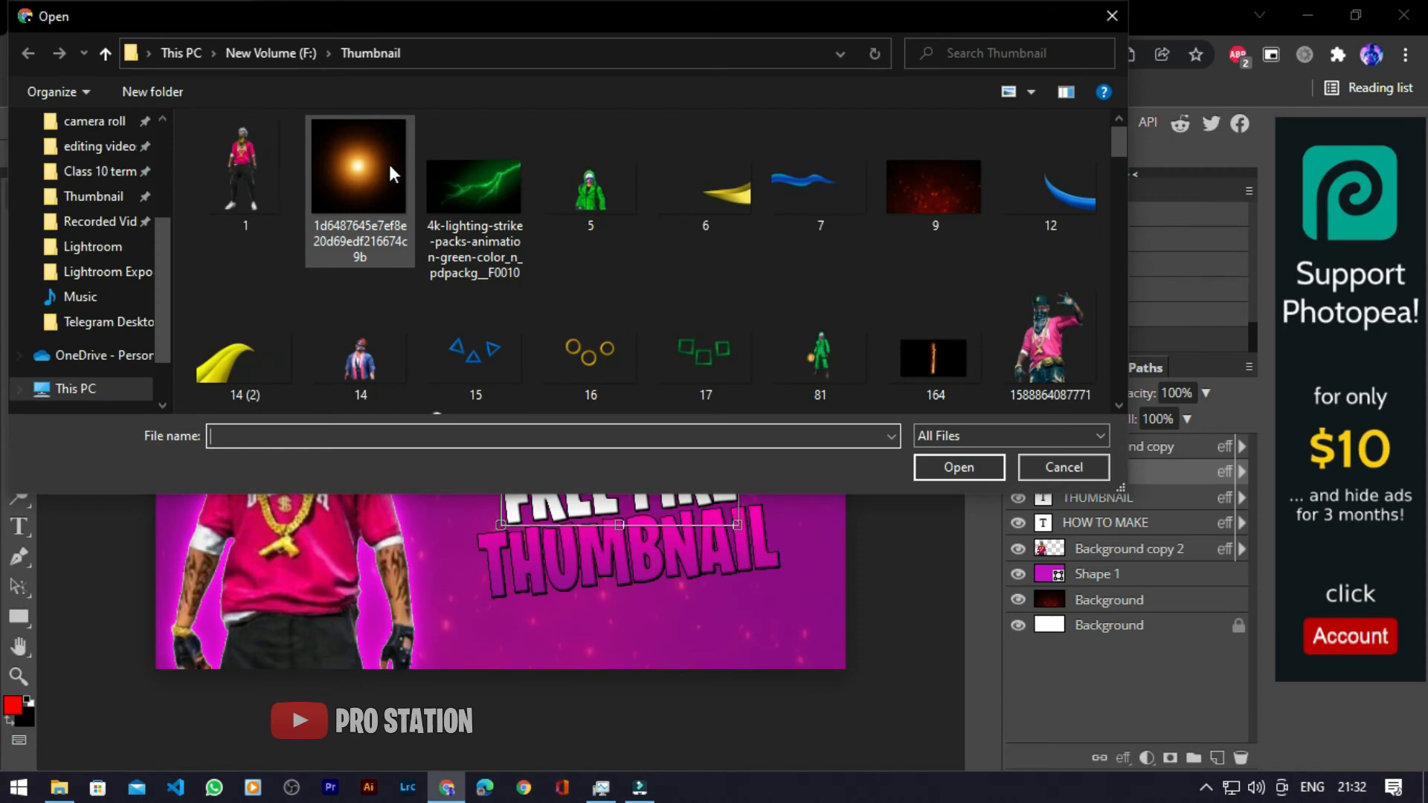
pyautogui.click(389, 163)
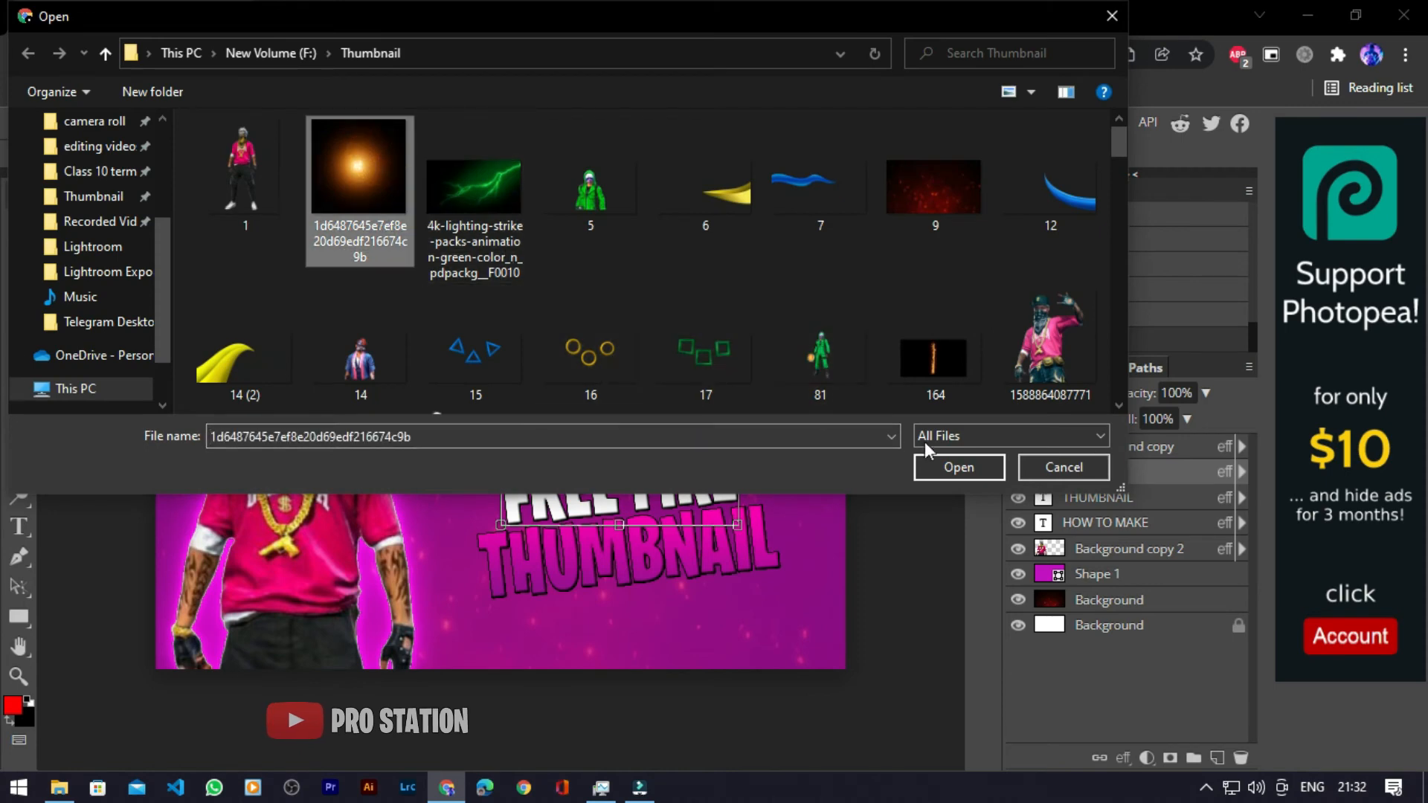
pyautogui.click(978, 468)
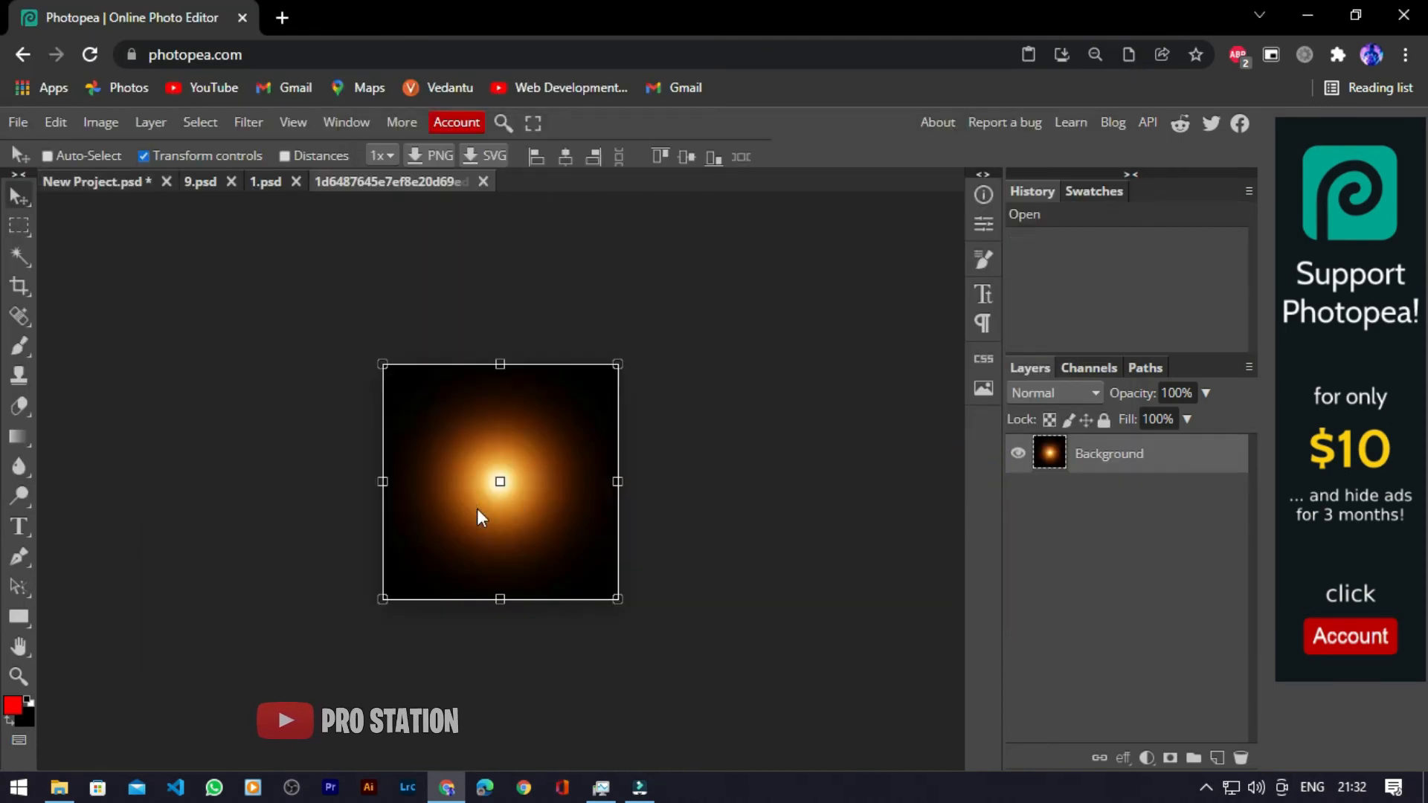
# Step: Bring the glow image into New Project.psd, scale it to about 429% wide and 366% high, and place it above the title
pyautogui.moveTo(477, 509); pyautogui.dragTo(711, 573)
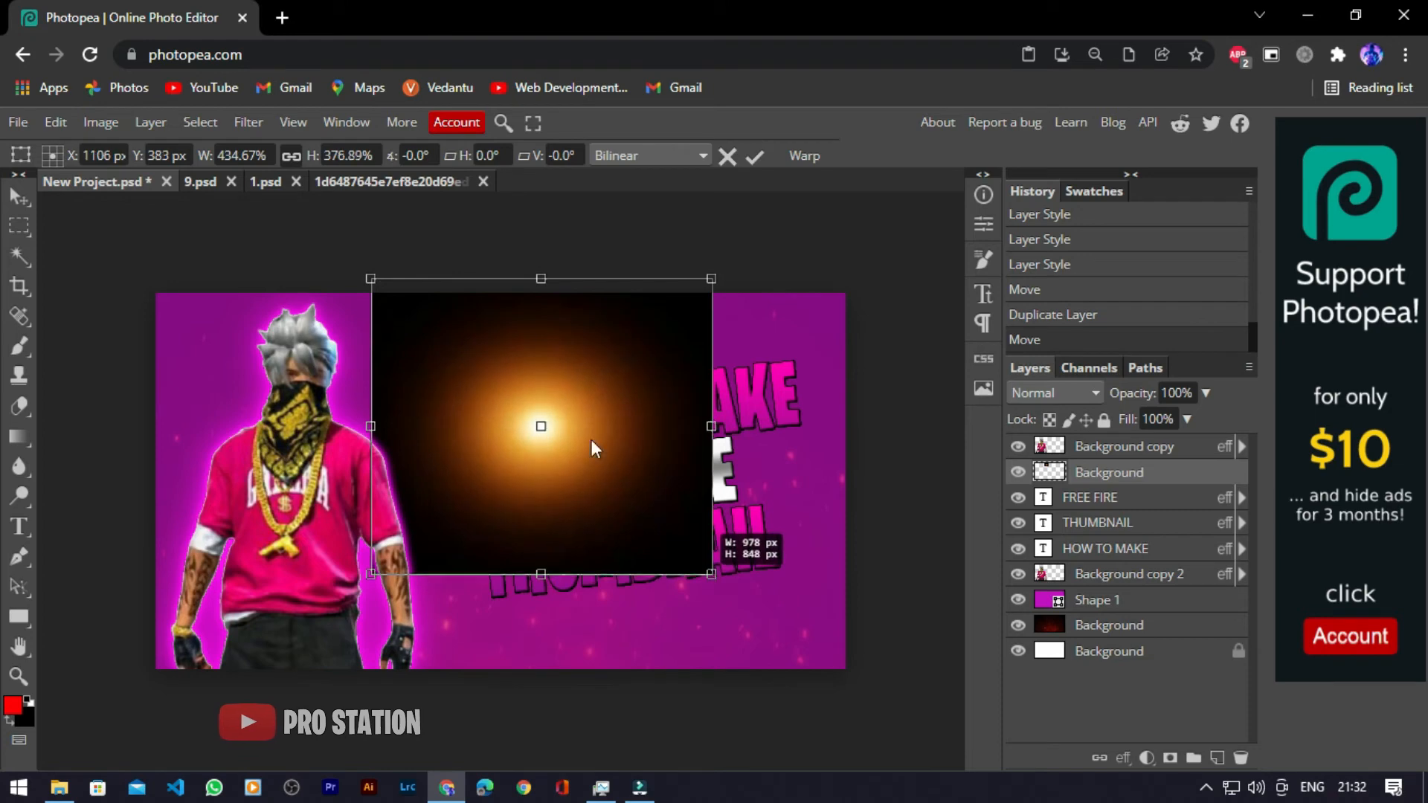
pyautogui.moveTo(563, 371)
pyautogui.mouseDown()
pyautogui.moveTo(536, 286)
pyautogui.moveTo(586, 373)
pyautogui.mouseUp()
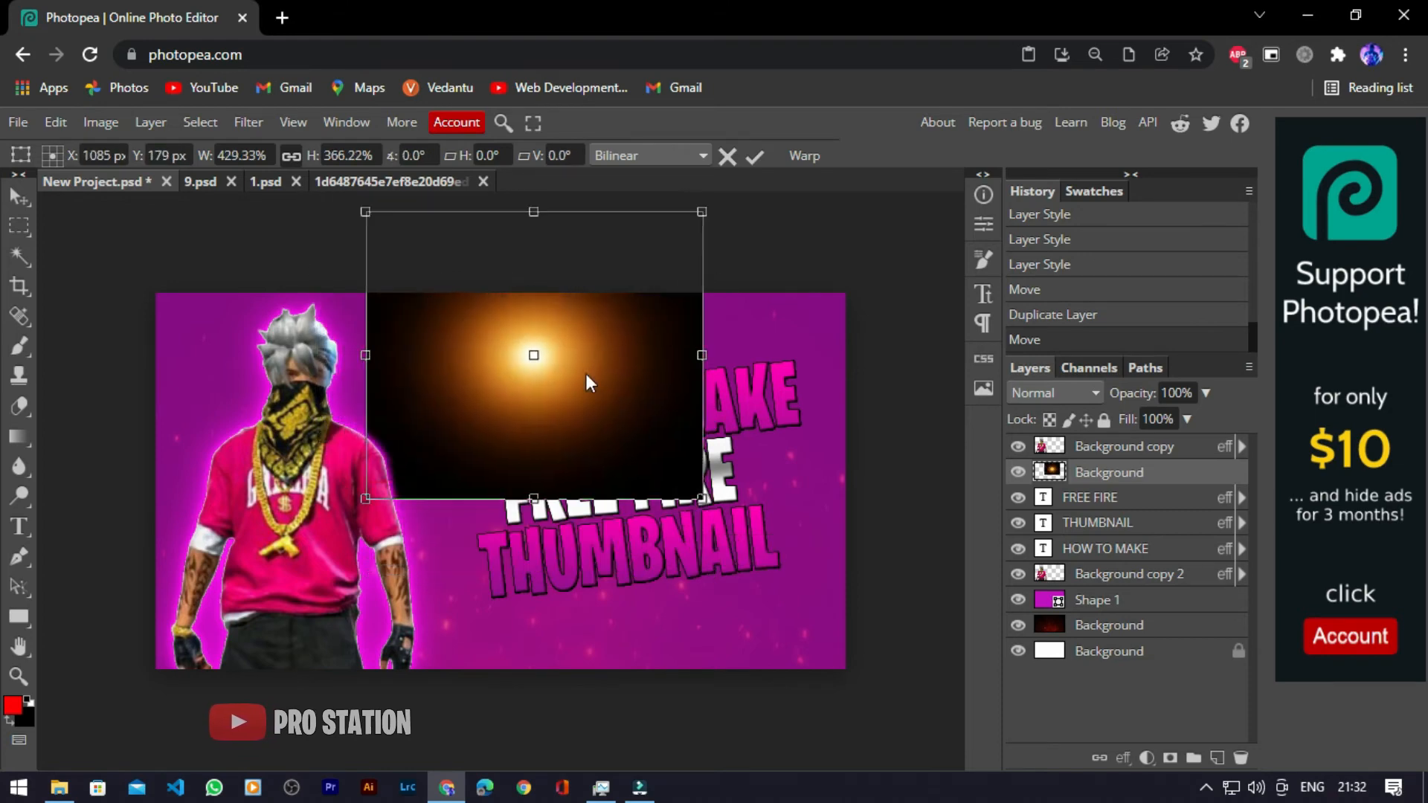
pyautogui.click(1201, 471)
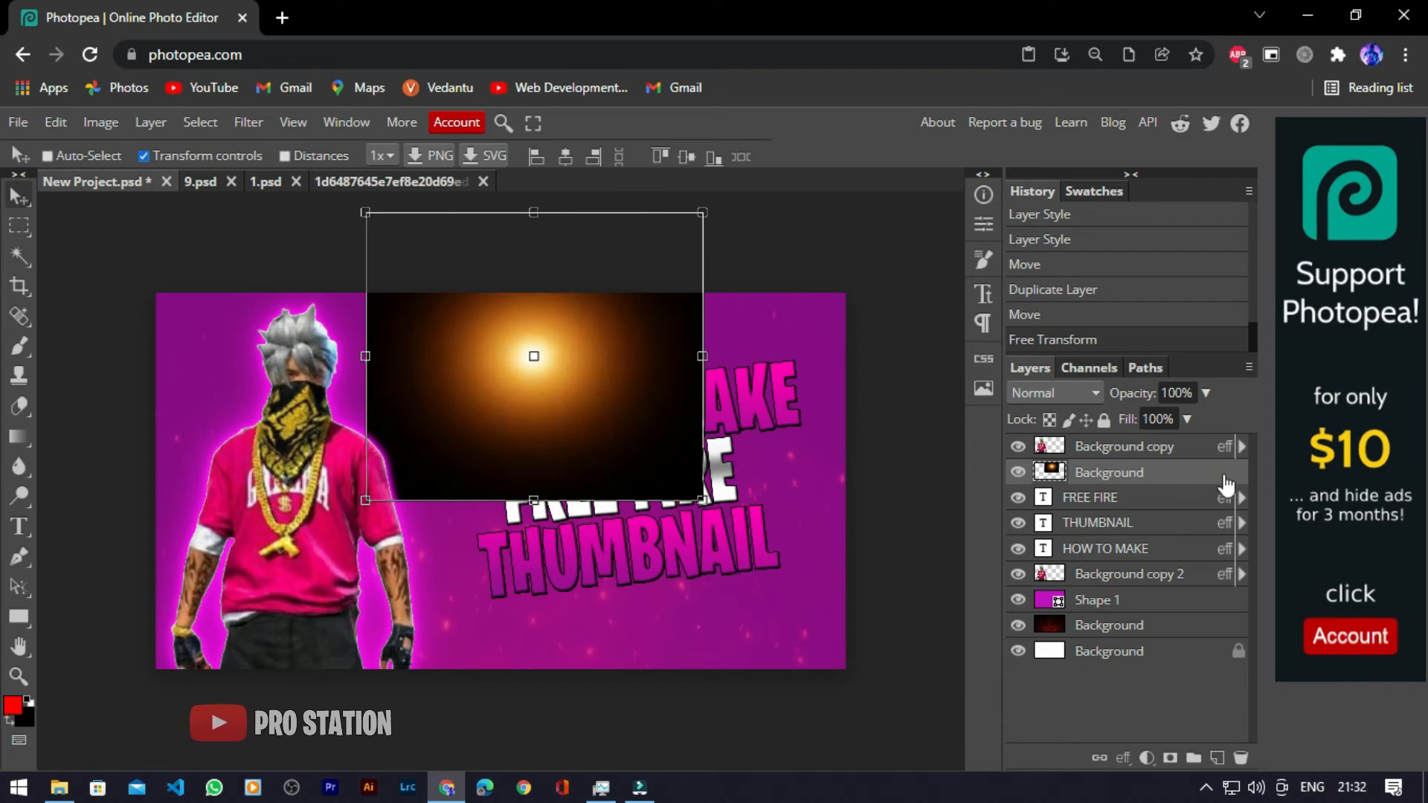
# Step: Set the glow layer's blend mode to Linear Dodge in its layer style and apply it
pyautogui.doubleClick(1221, 472)
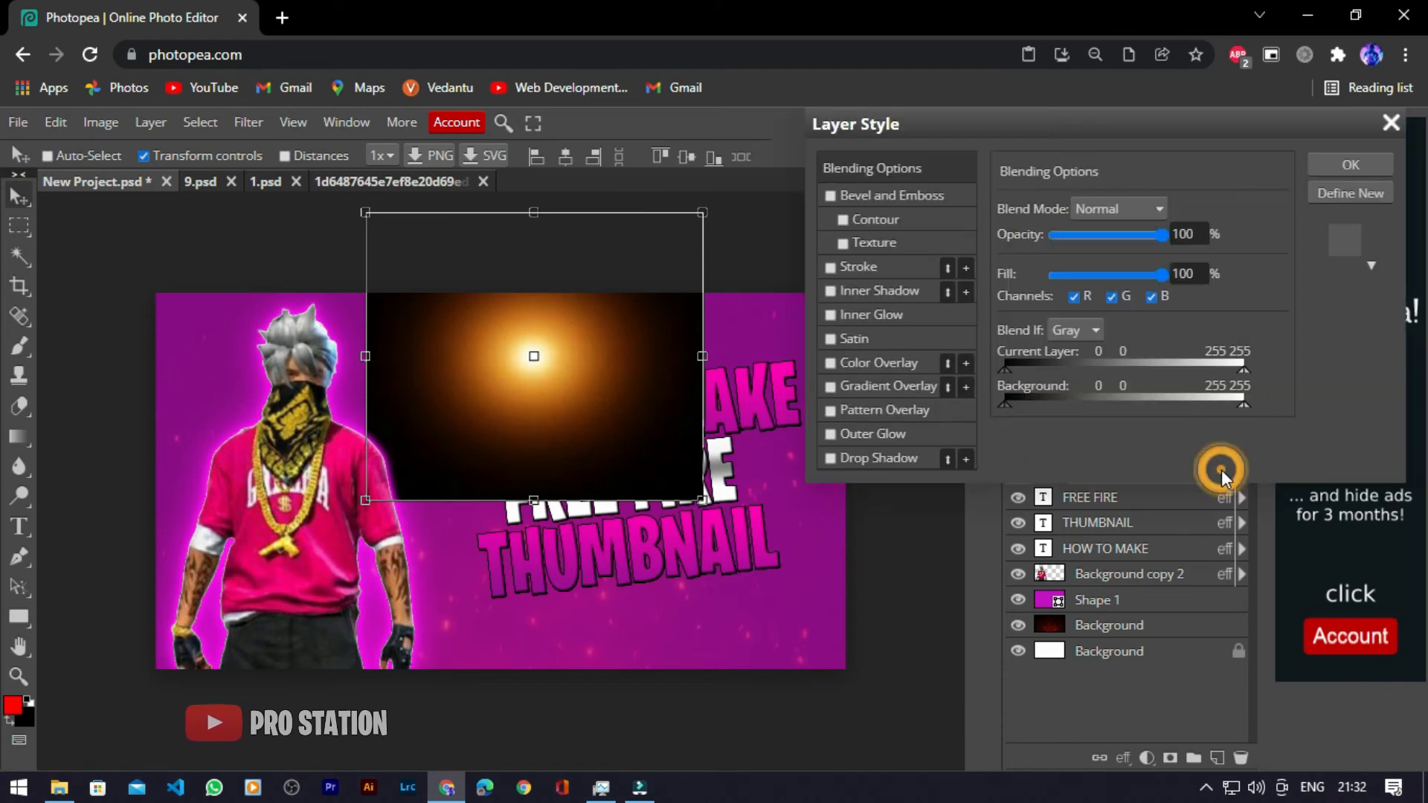
pyautogui.click(1139, 204)
pyautogui.click(1124, 451)
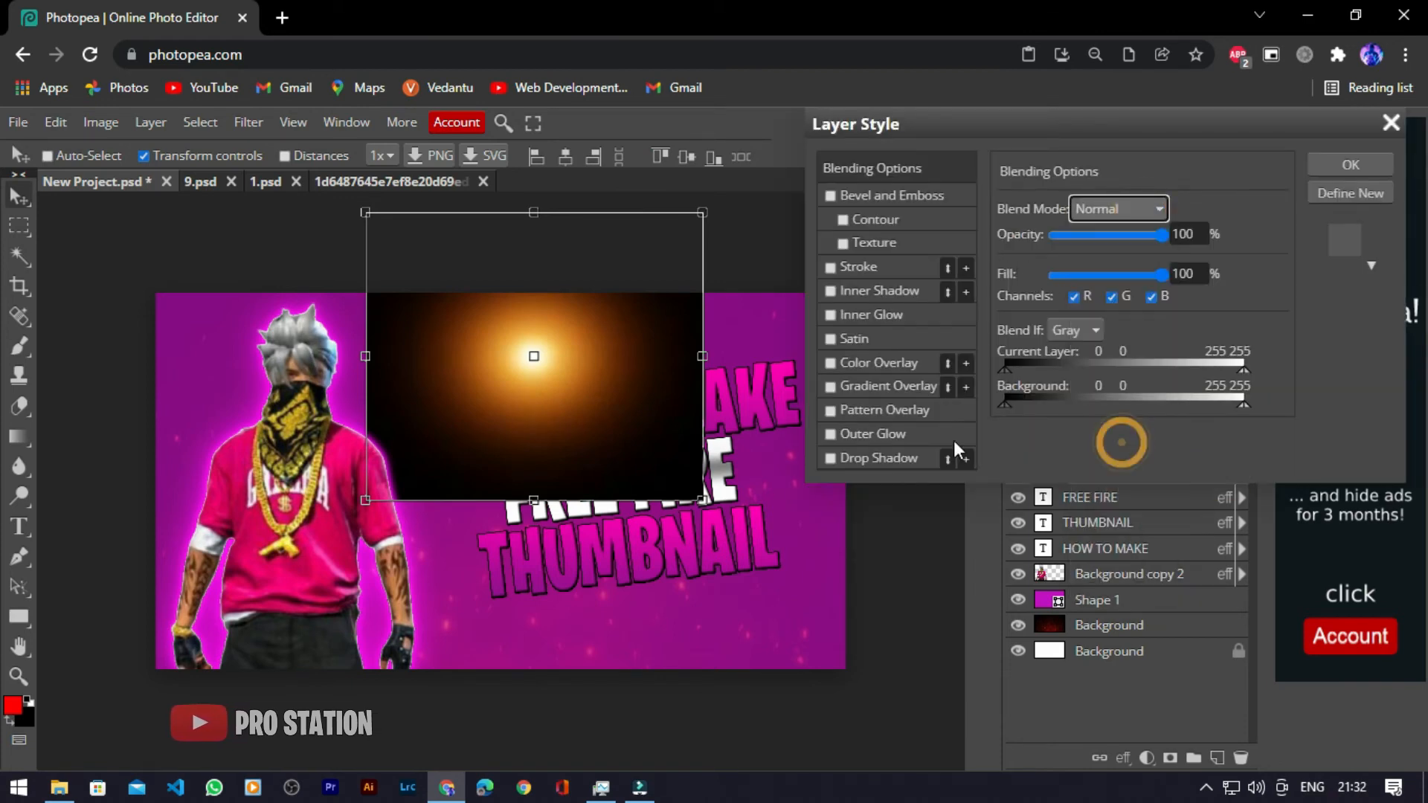
pyautogui.click(1352, 164)
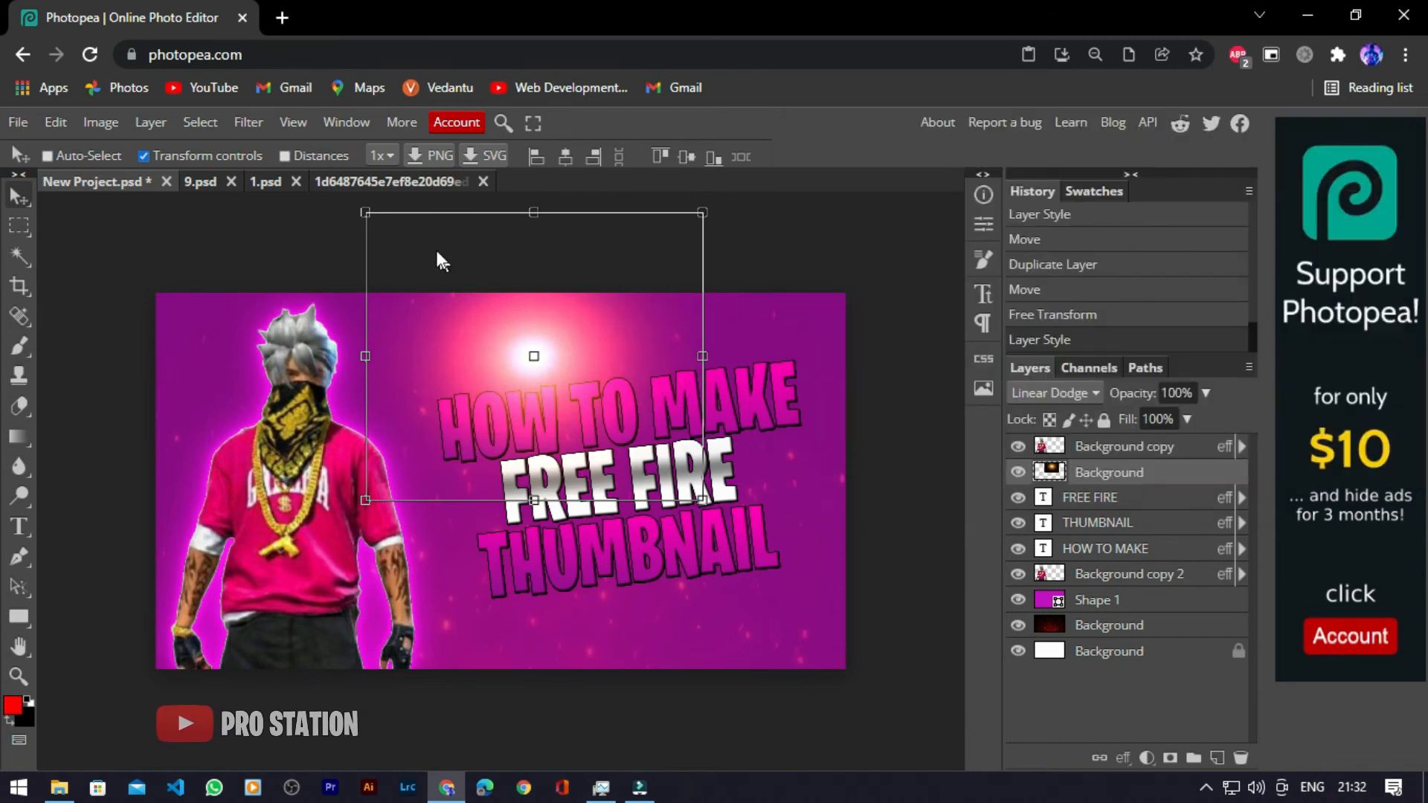
# Step: Colorize the glow layer with a Hue/Saturation adjustment, setting the hue to -15, and apply it
pyautogui.click(20, 119)
pyautogui.click(58, 122)
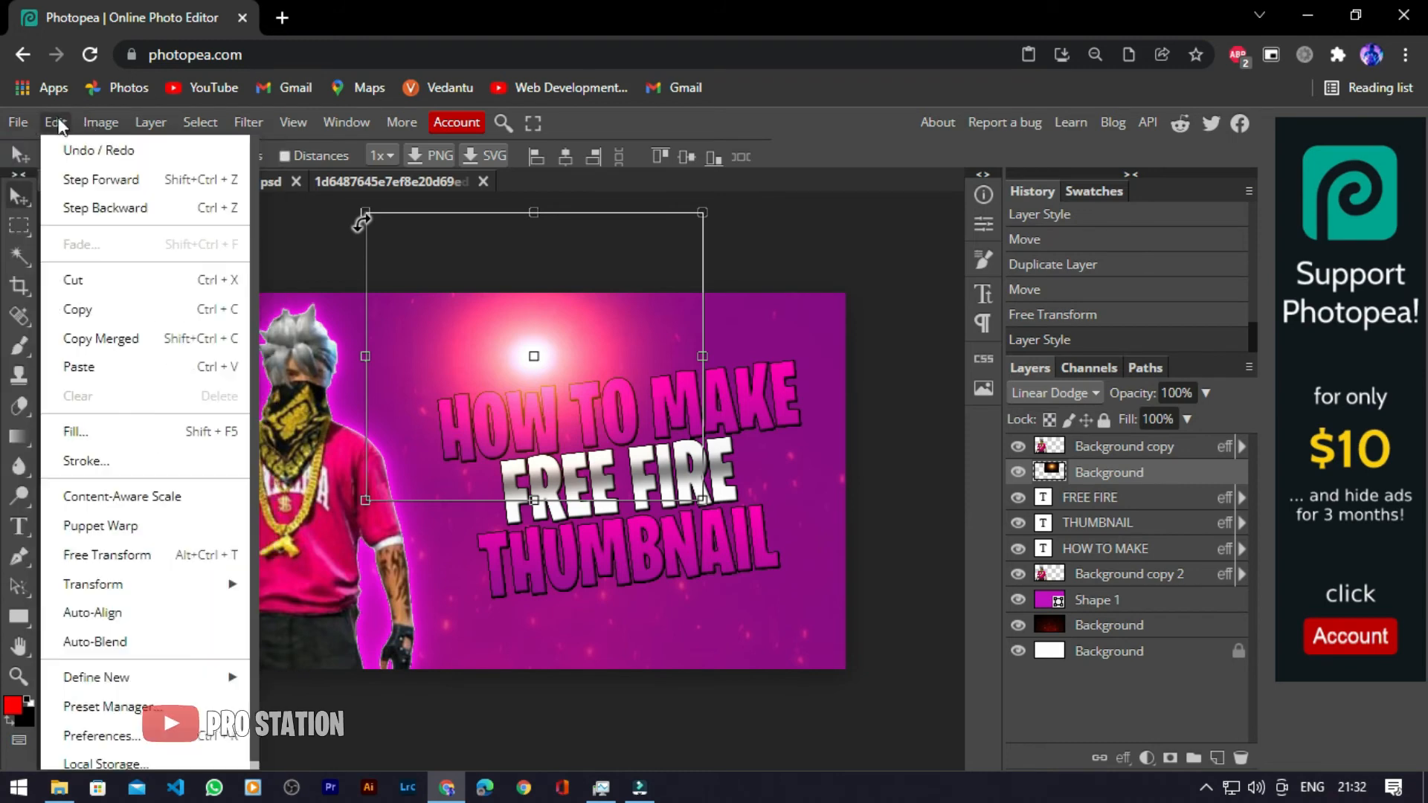
pyautogui.click(100, 122)
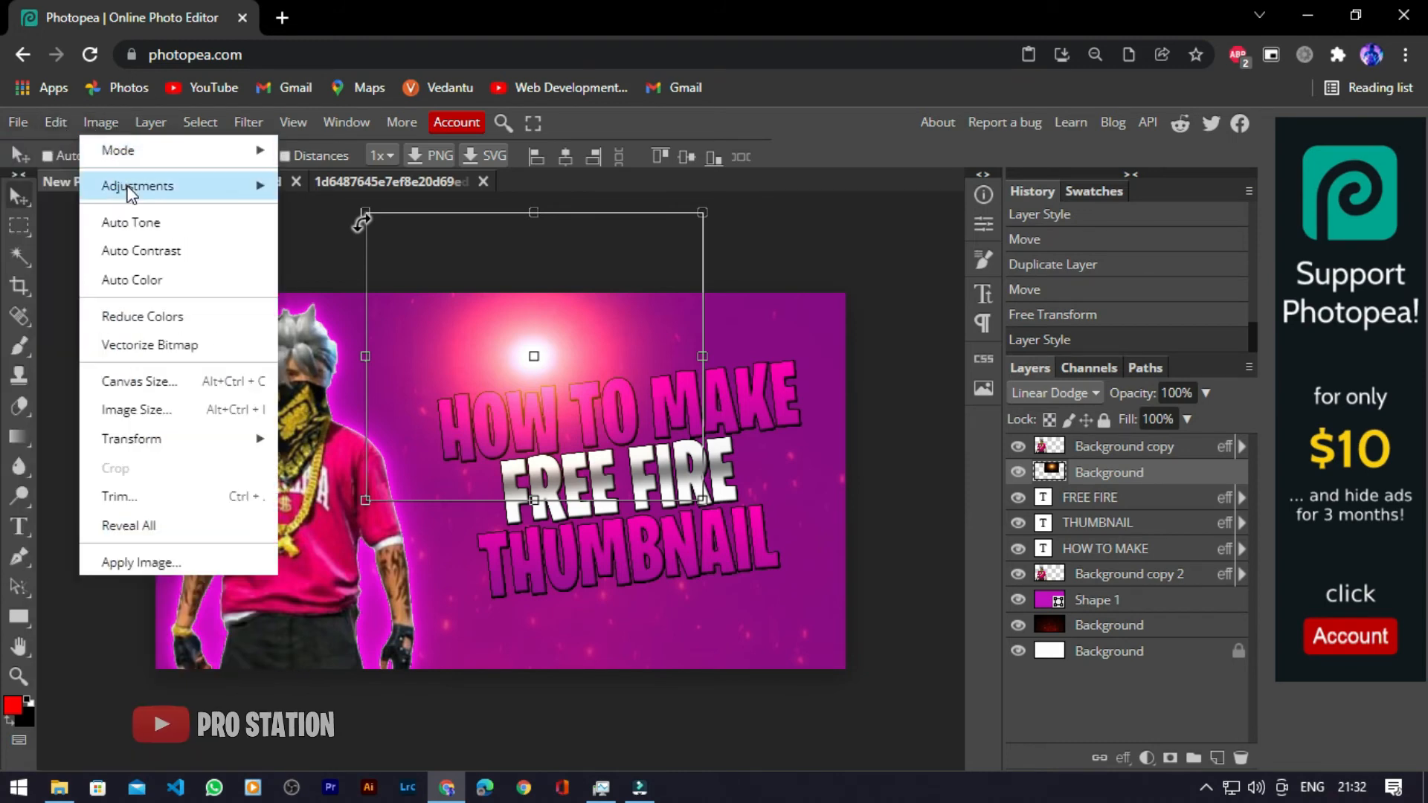
pyautogui.moveTo(130, 192)
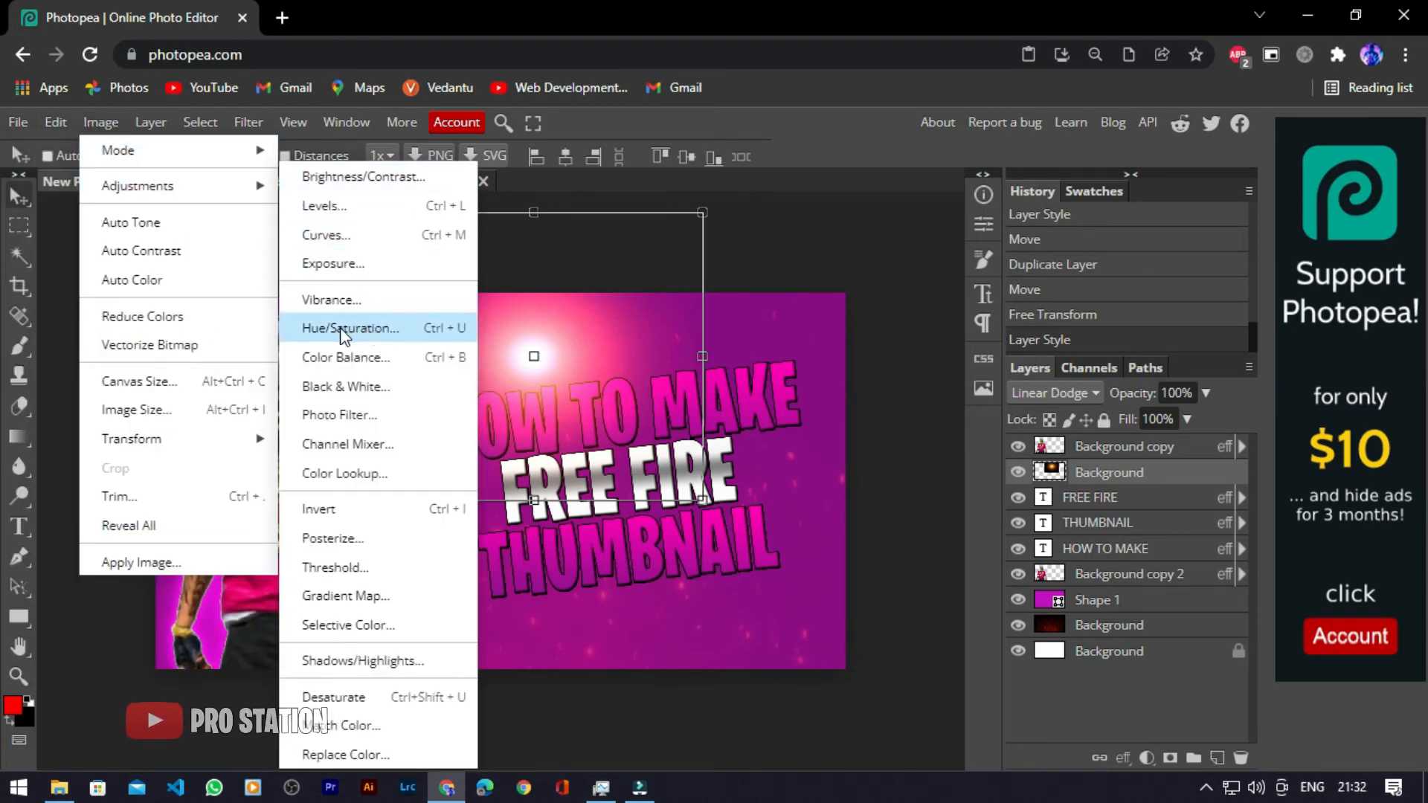
pyautogui.click(364, 329)
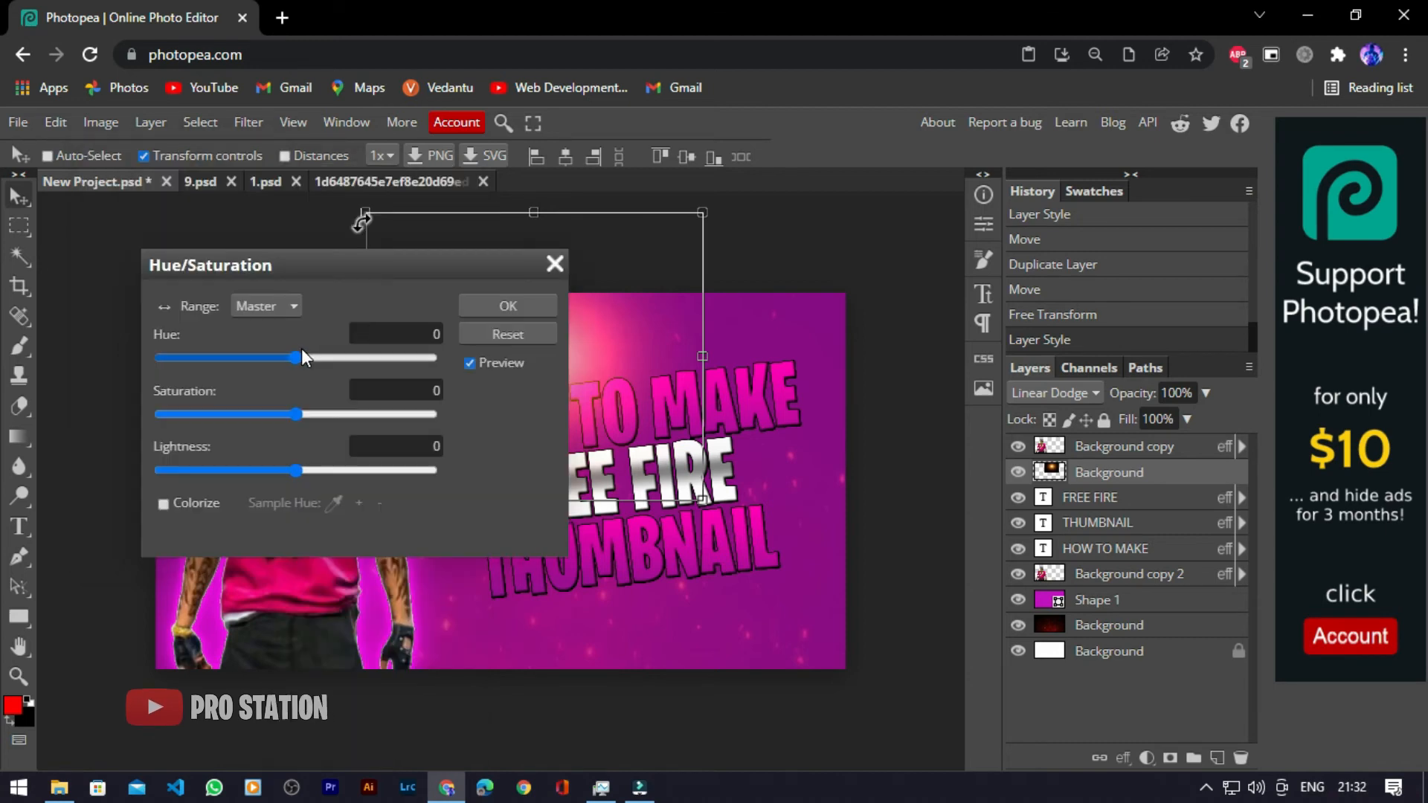
pyautogui.click(182, 502)
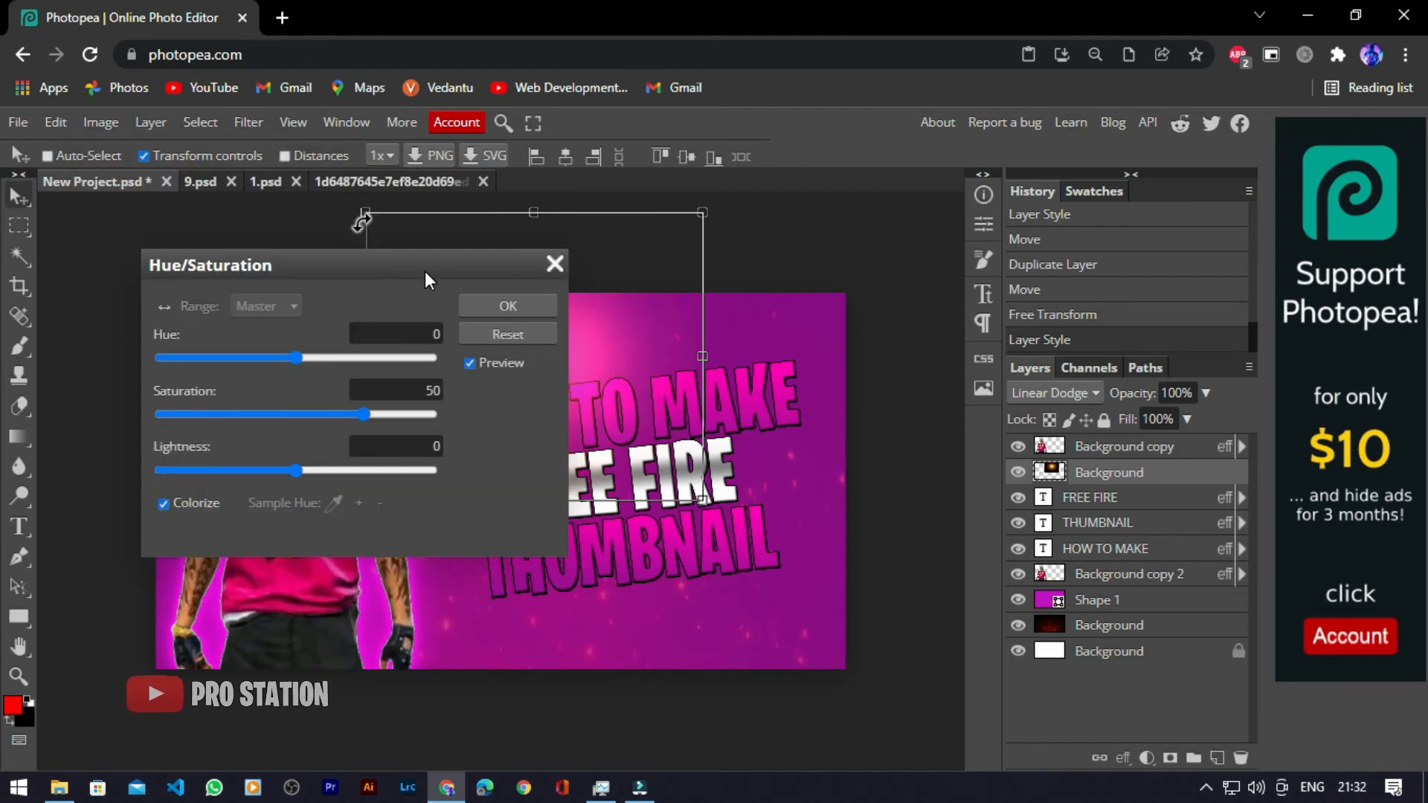
pyautogui.moveTo(431, 272); pyautogui.dragTo(1255, 237)
pyautogui.click(1117, 328)
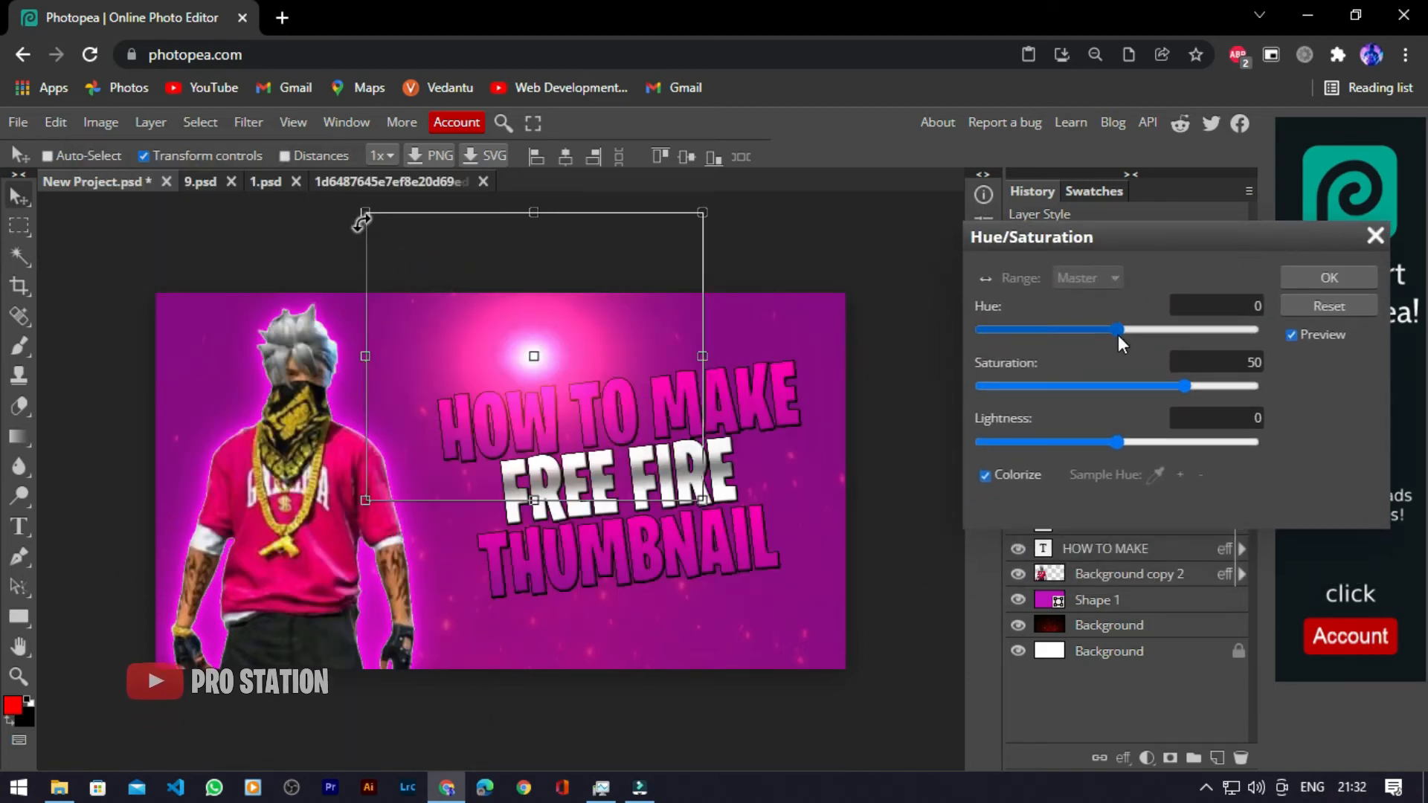
pyautogui.moveTo(1145, 334); pyautogui.dragTo(1104, 336)
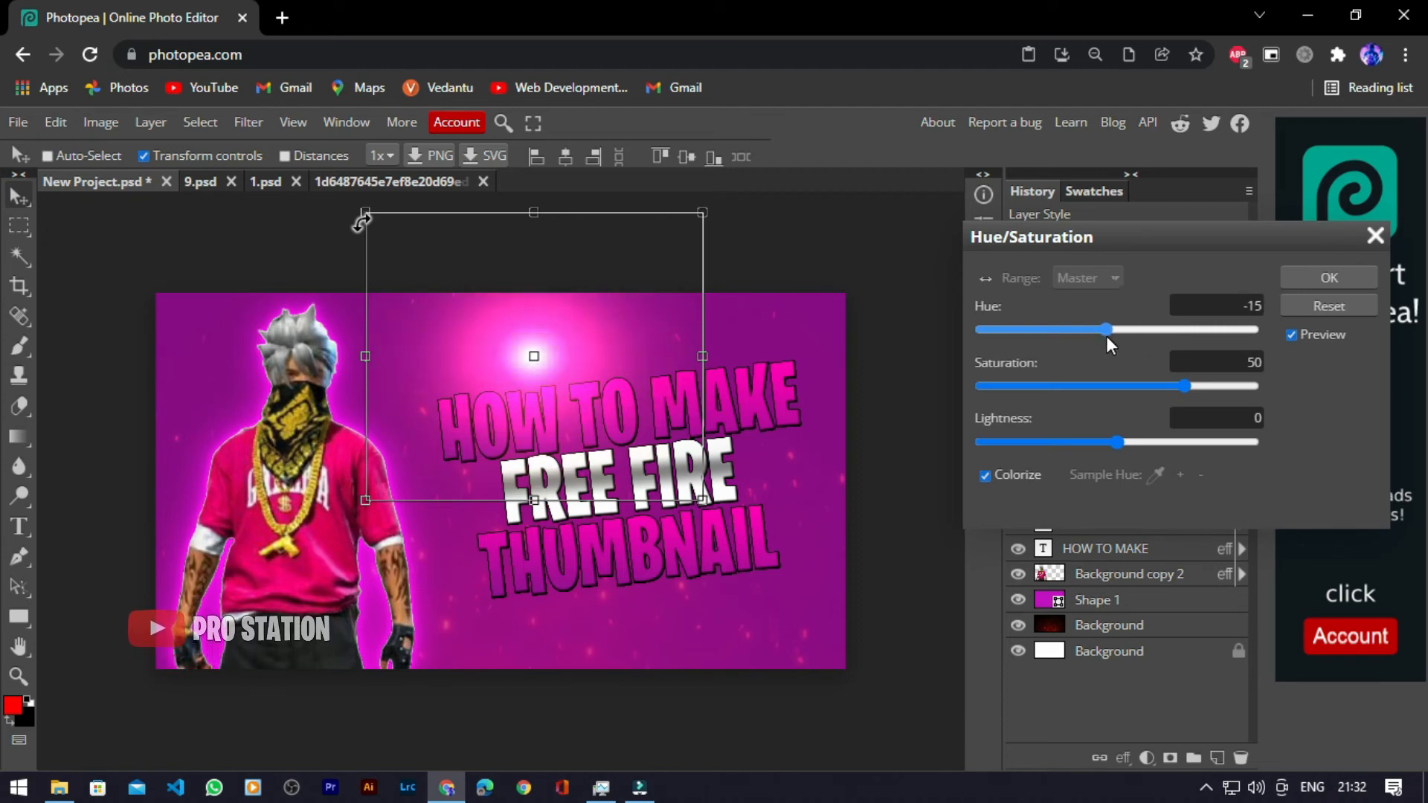
pyautogui.click(1329, 279)
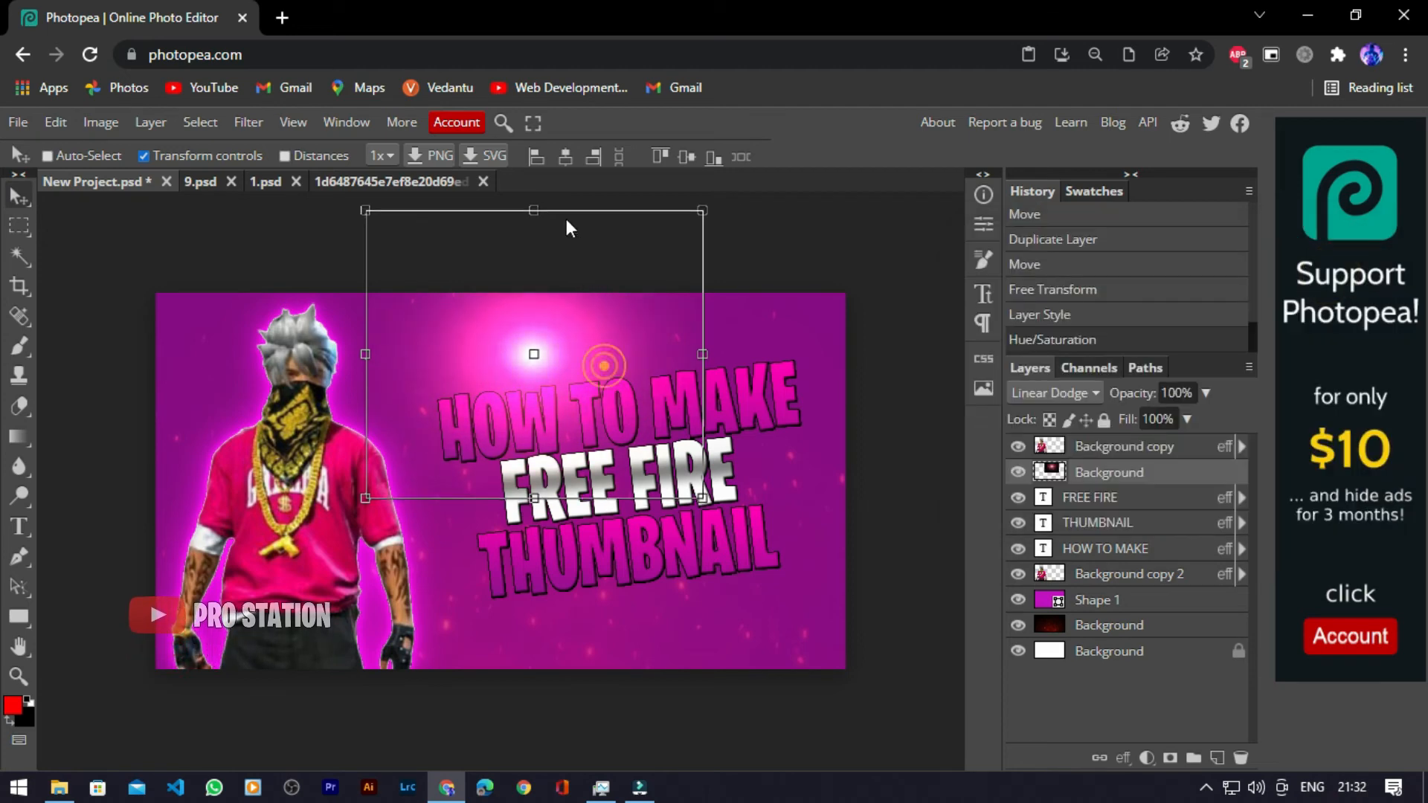
# Step: Enlarge the glow to about 150% wide and 137% high and position it above the character's head at the canvas's upper edge
pyautogui.moveTo(573, 258); pyautogui.dragTo(577, 301)
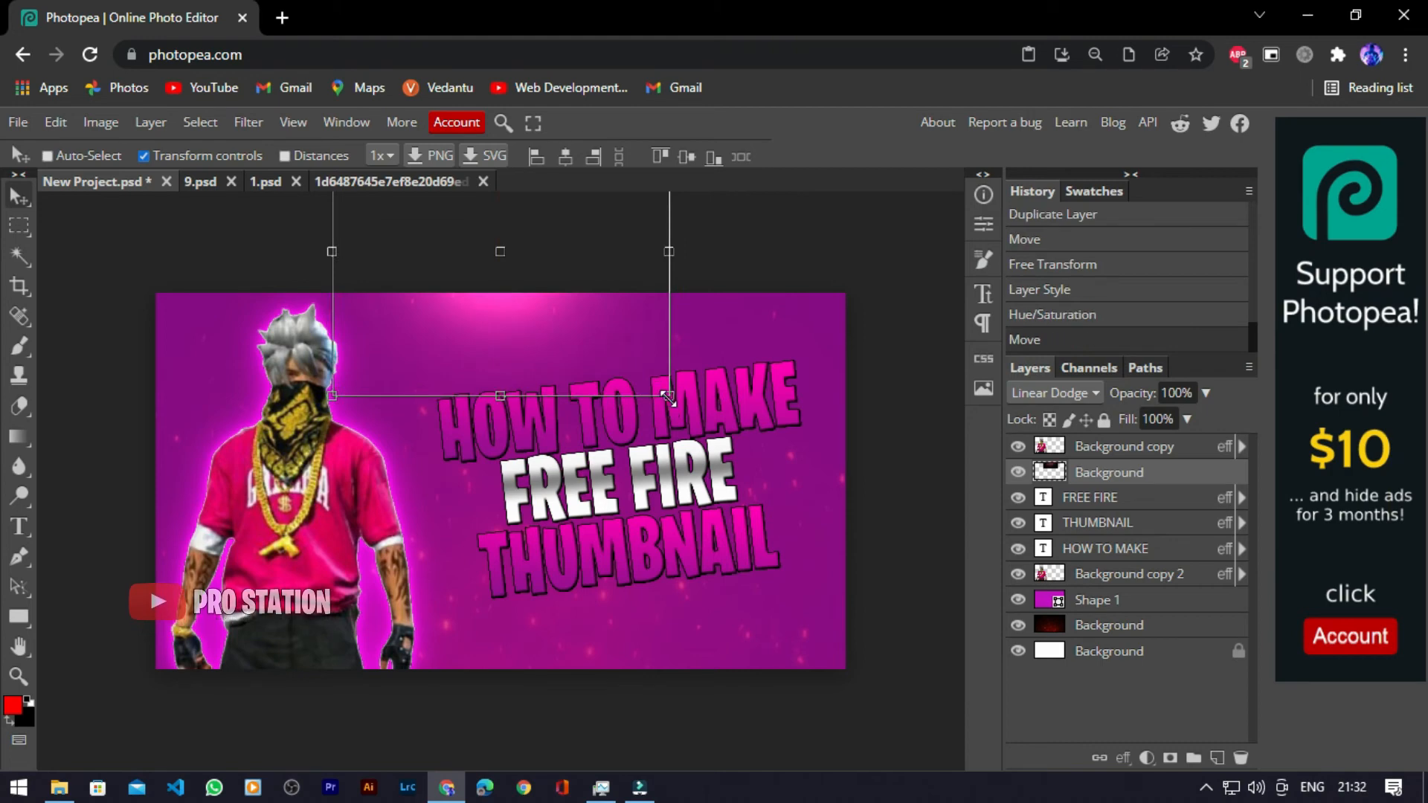
pyautogui.moveTo(667, 396); pyautogui.dragTo(858, 520)
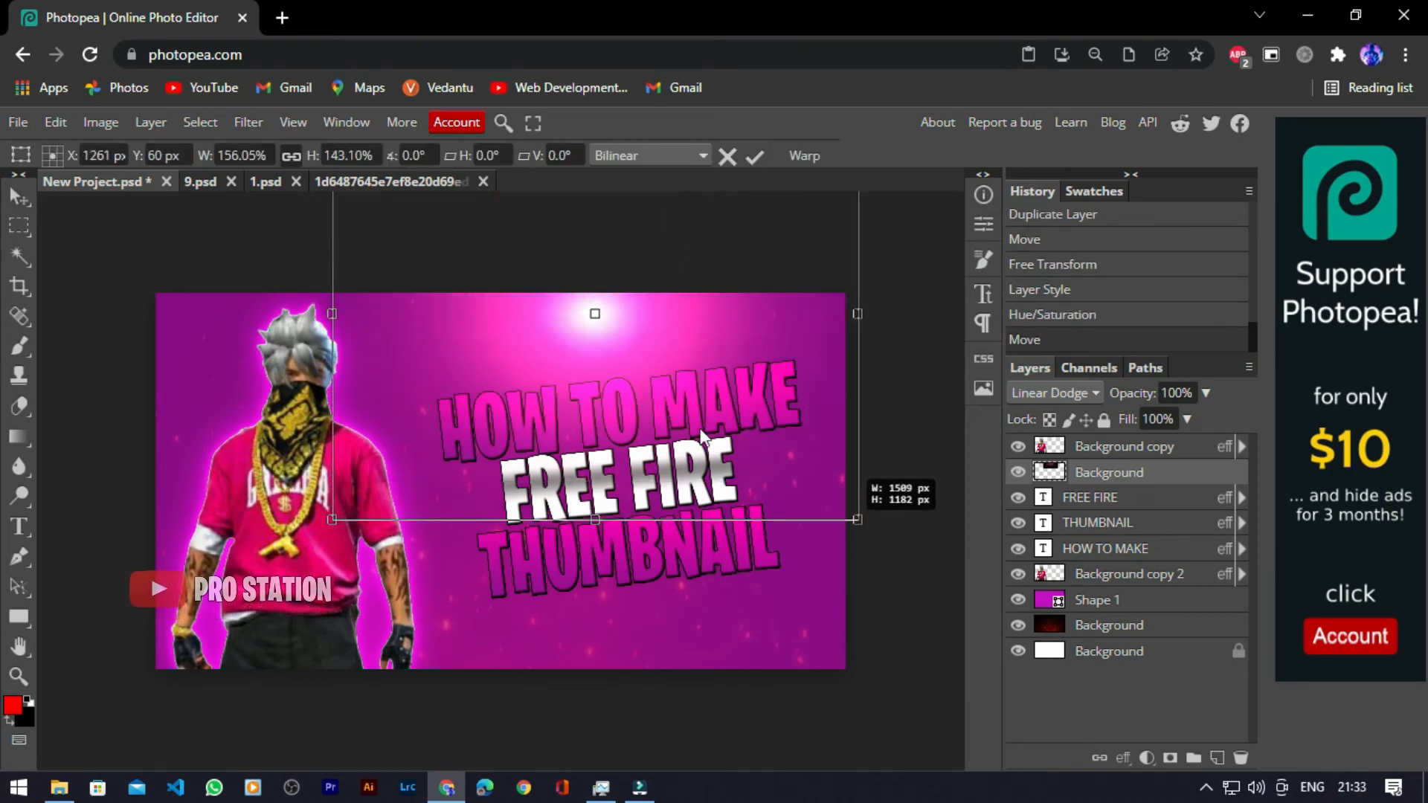
pyautogui.moveTo(525, 257); pyautogui.dragTo(310, 295)
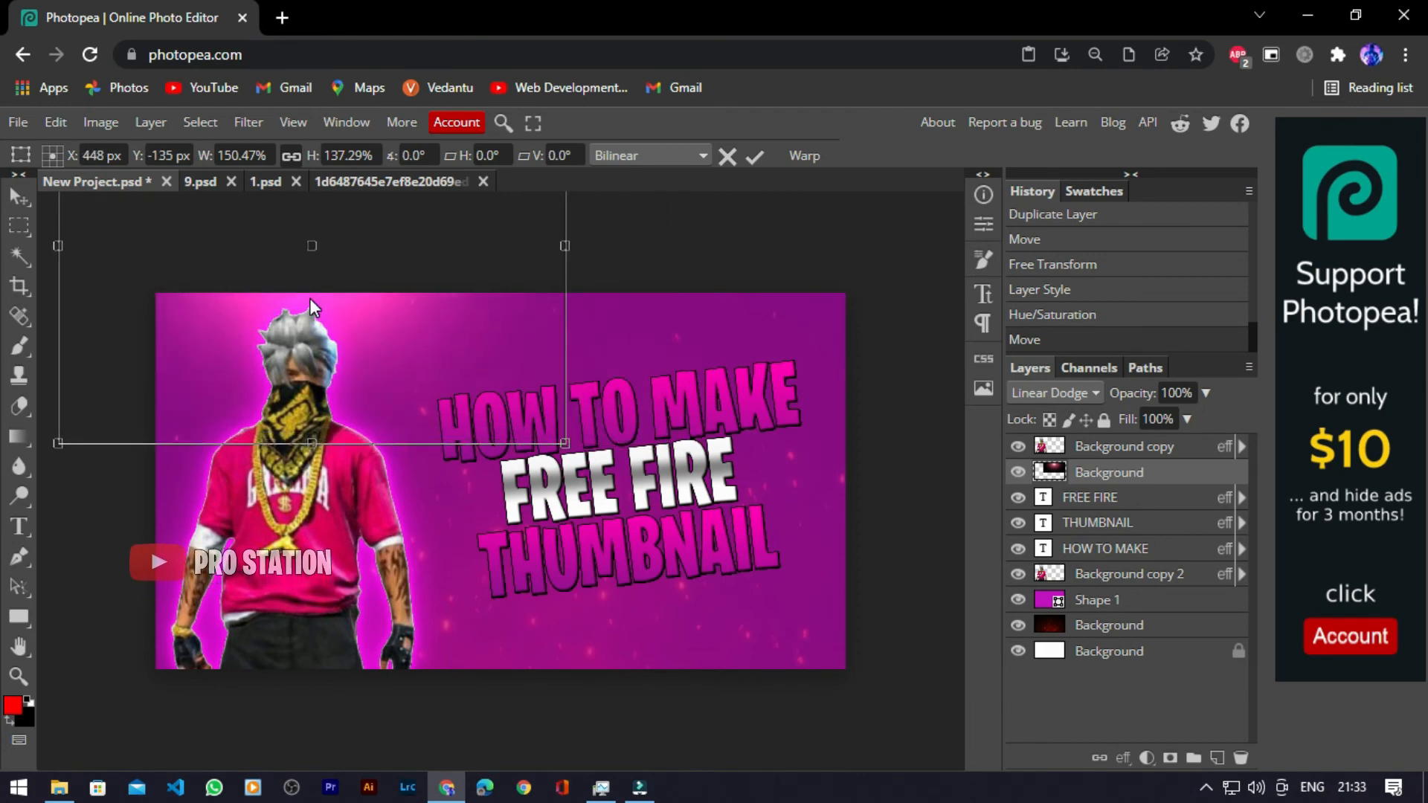
# Step: Duplicate the glow layer and move the copy to the thumbnail's top-right corner
pyautogui.rightClick(1190, 479)
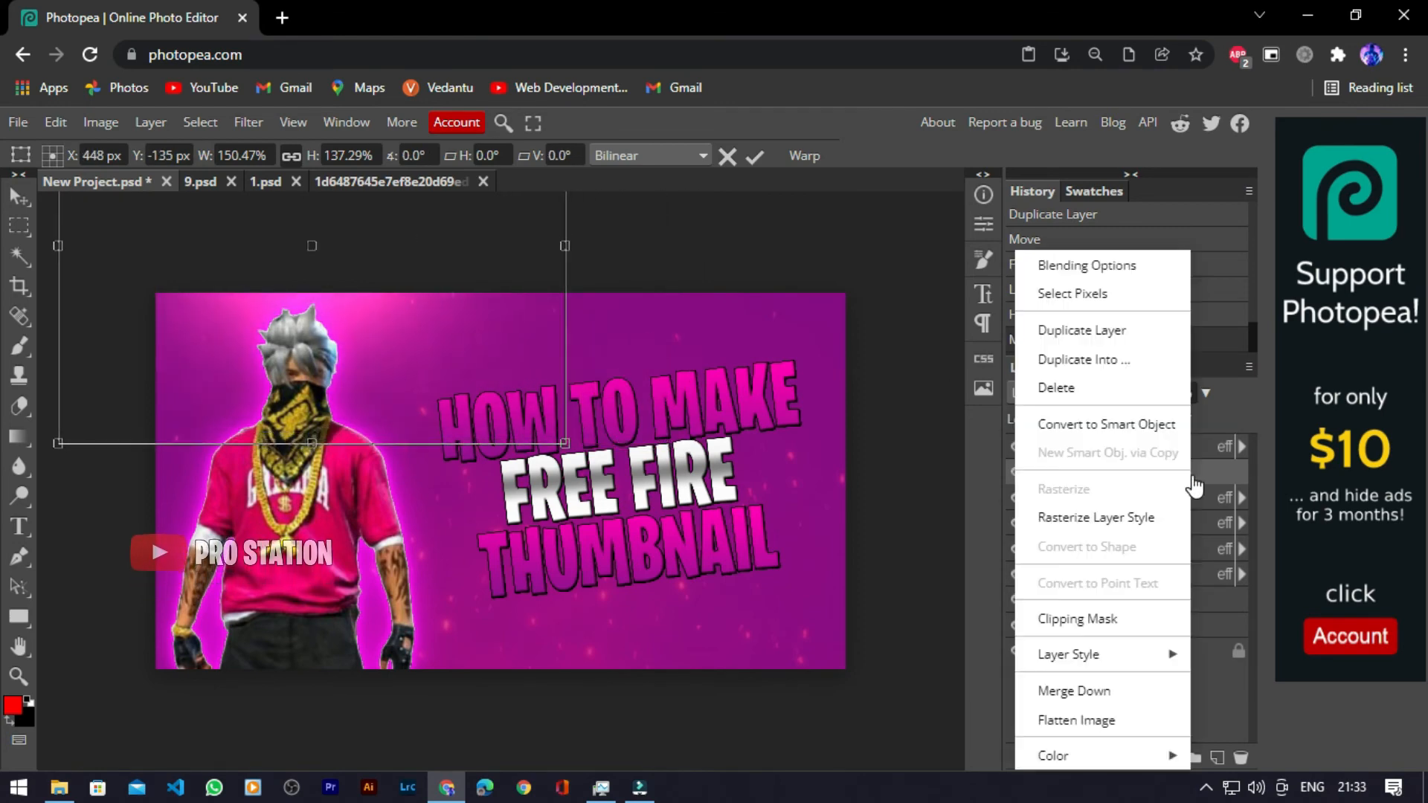
pyautogui.click(1109, 339)
pyautogui.click(338, 284)
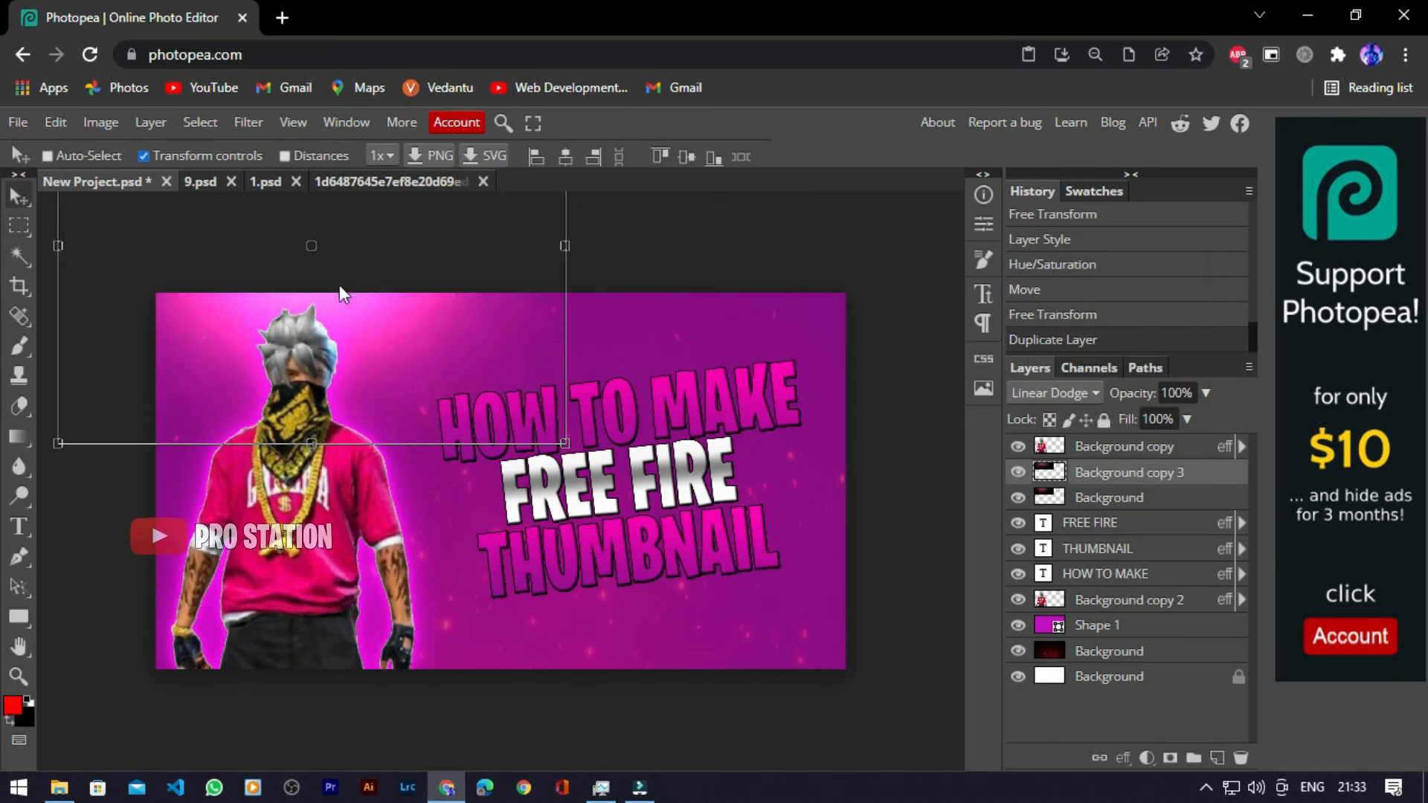
pyautogui.moveTo(396, 300); pyautogui.dragTo(779, 324)
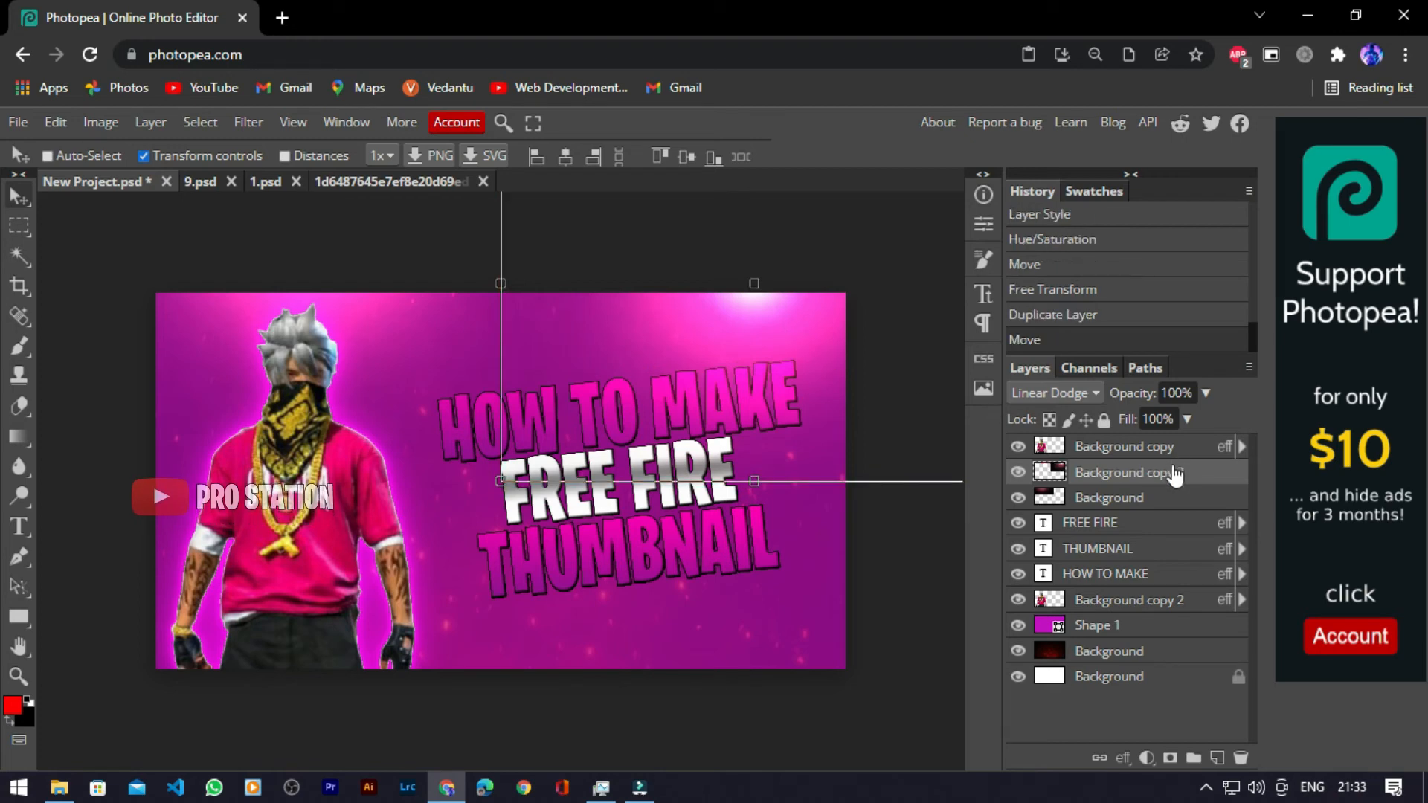
# Step: Duplicate the top-right glow and move the new copy down to the thumbnail's bottom-right corner
pyautogui.rightClick(1173, 473)
pyautogui.click(1105, 331)
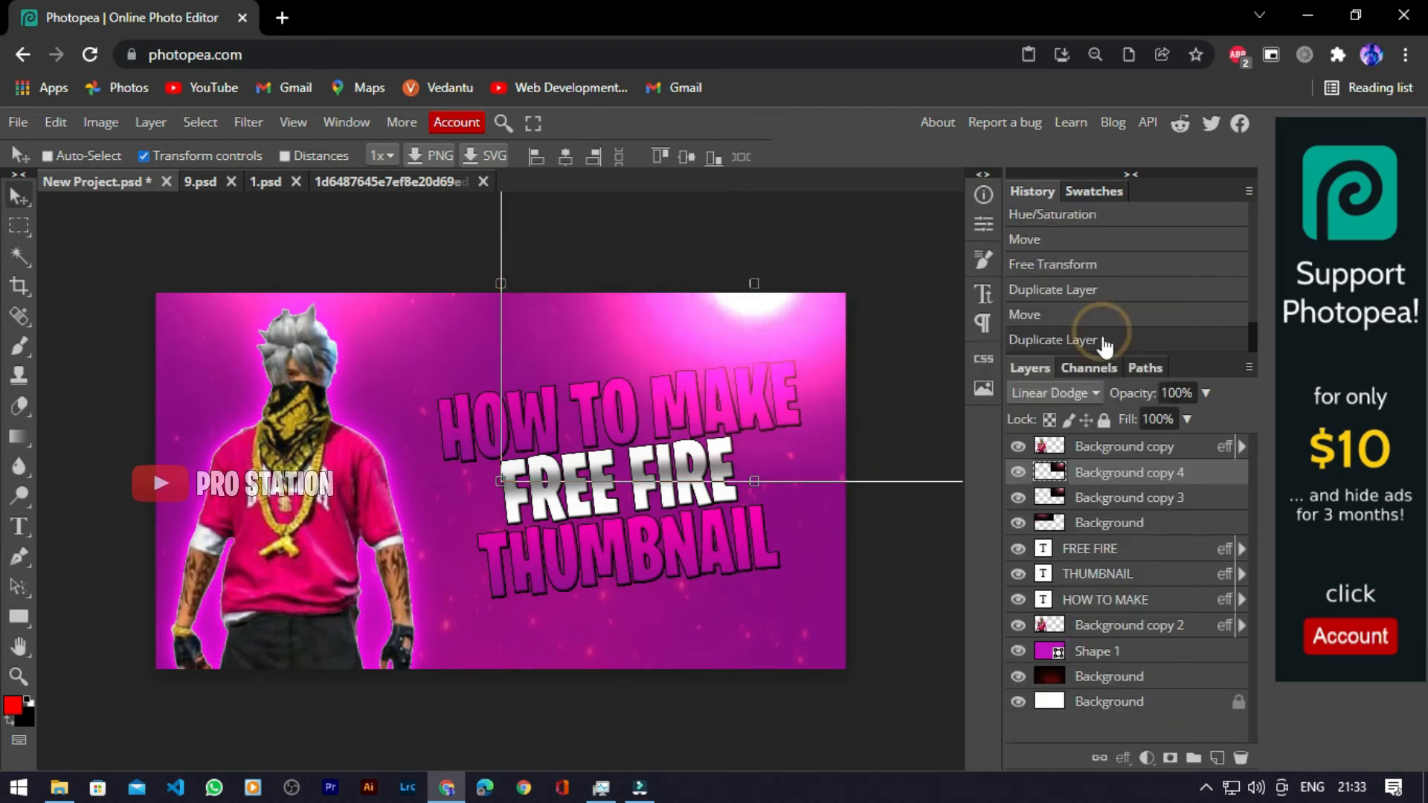
pyautogui.moveTo(761, 488); pyautogui.dragTo(798, 712)
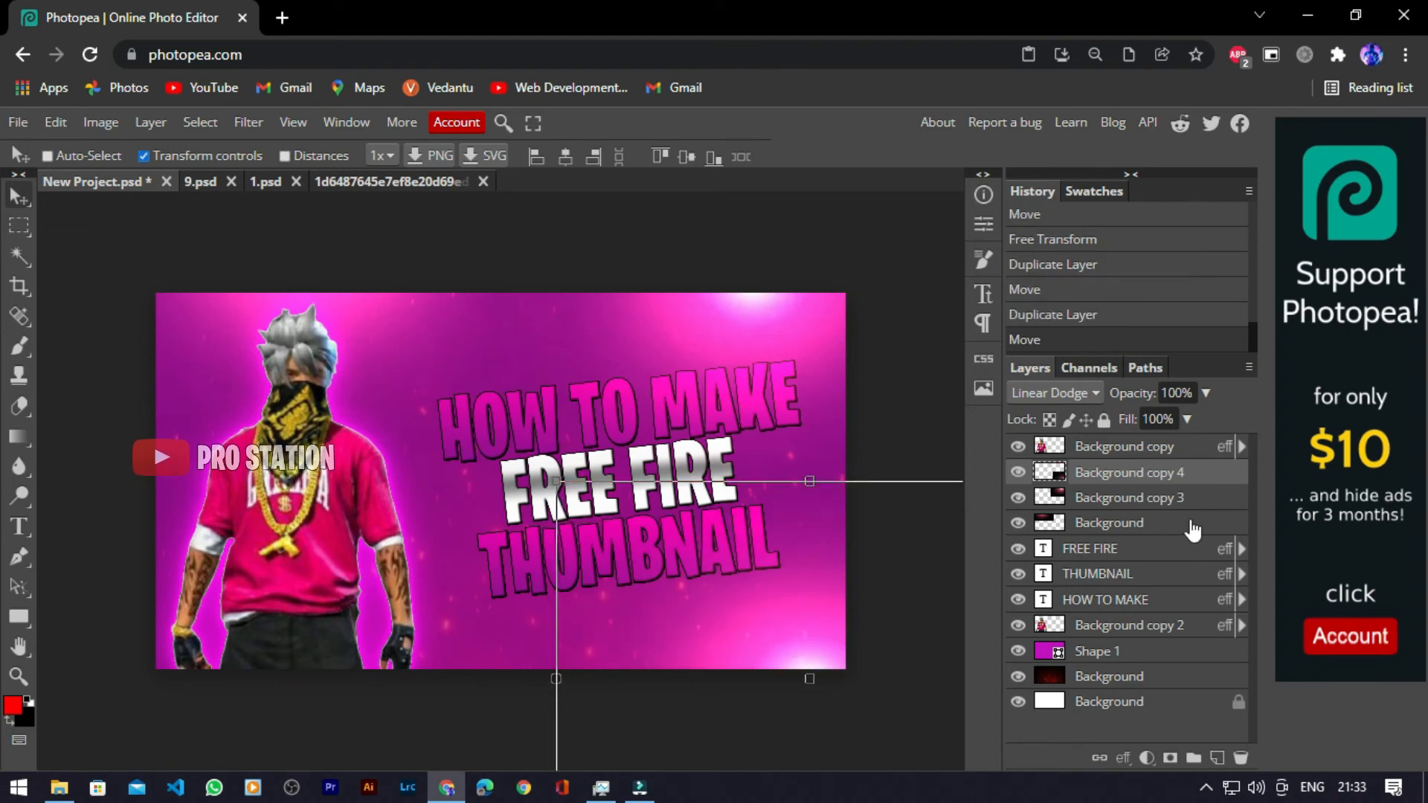
# Step: Duplicate the bottom-right glow layer and move the copy to the thumbnail's bottom-left corner behind the character's legs
pyautogui.rightClick(1204, 478)
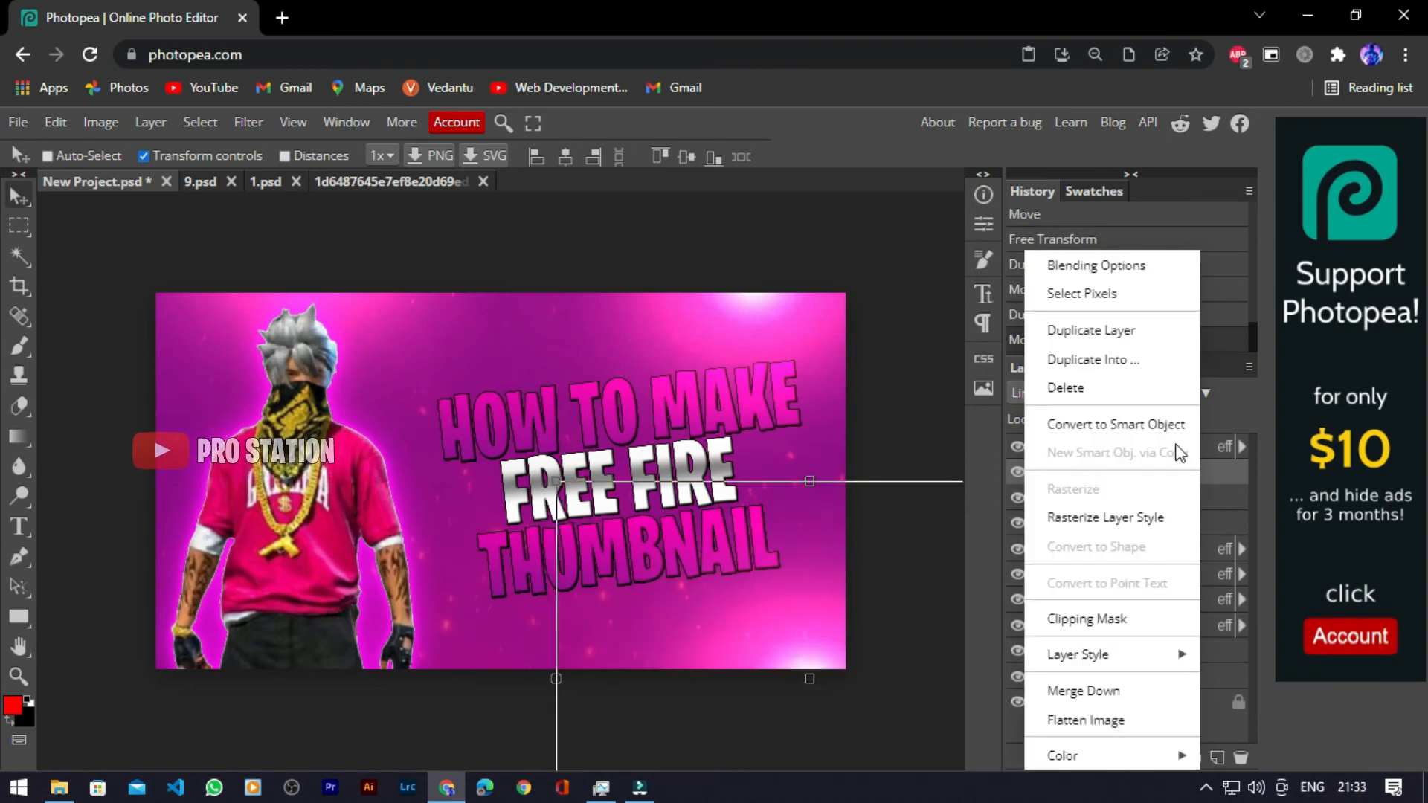
pyautogui.click(1136, 338)
pyautogui.moveTo(782, 591); pyautogui.dragTo(283, 612)
# Step: Duplicate the bottom-left glow, center the copy behind the title, and reorder it below the HOW TO MAKE text layer
pyautogui.rightClick(1115, 473)
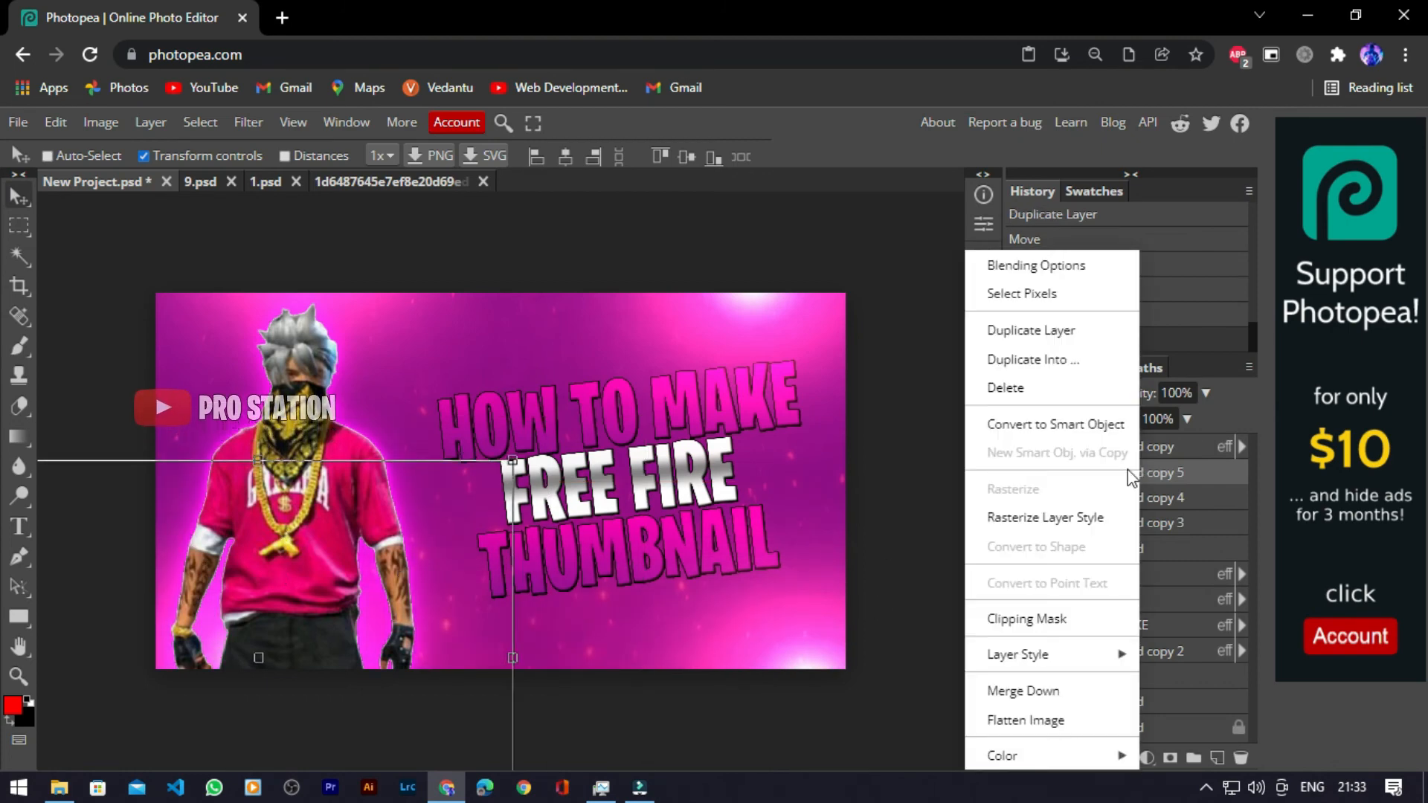
pyautogui.click(1054, 327)
pyautogui.moveTo(403, 529); pyautogui.dragTo(725, 440)
pyautogui.moveTo(1170, 475); pyautogui.dragTo(1165, 680)
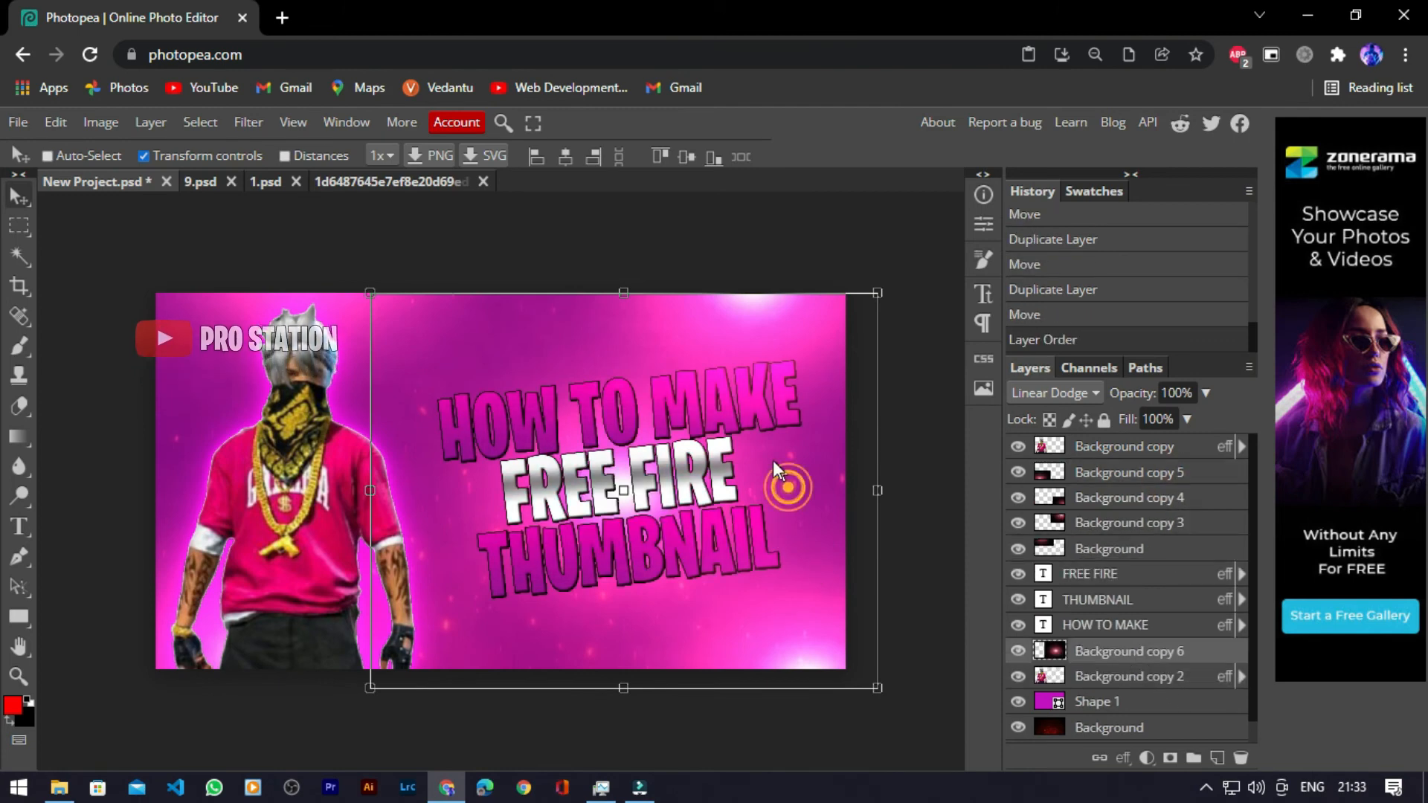
pyautogui.moveTo(788, 485)
pyautogui.mouseDown()
pyautogui.moveTo(775, 469)
pyautogui.moveTo(794, 471)
pyautogui.moveTo(778, 470)
pyautogui.mouseUp()
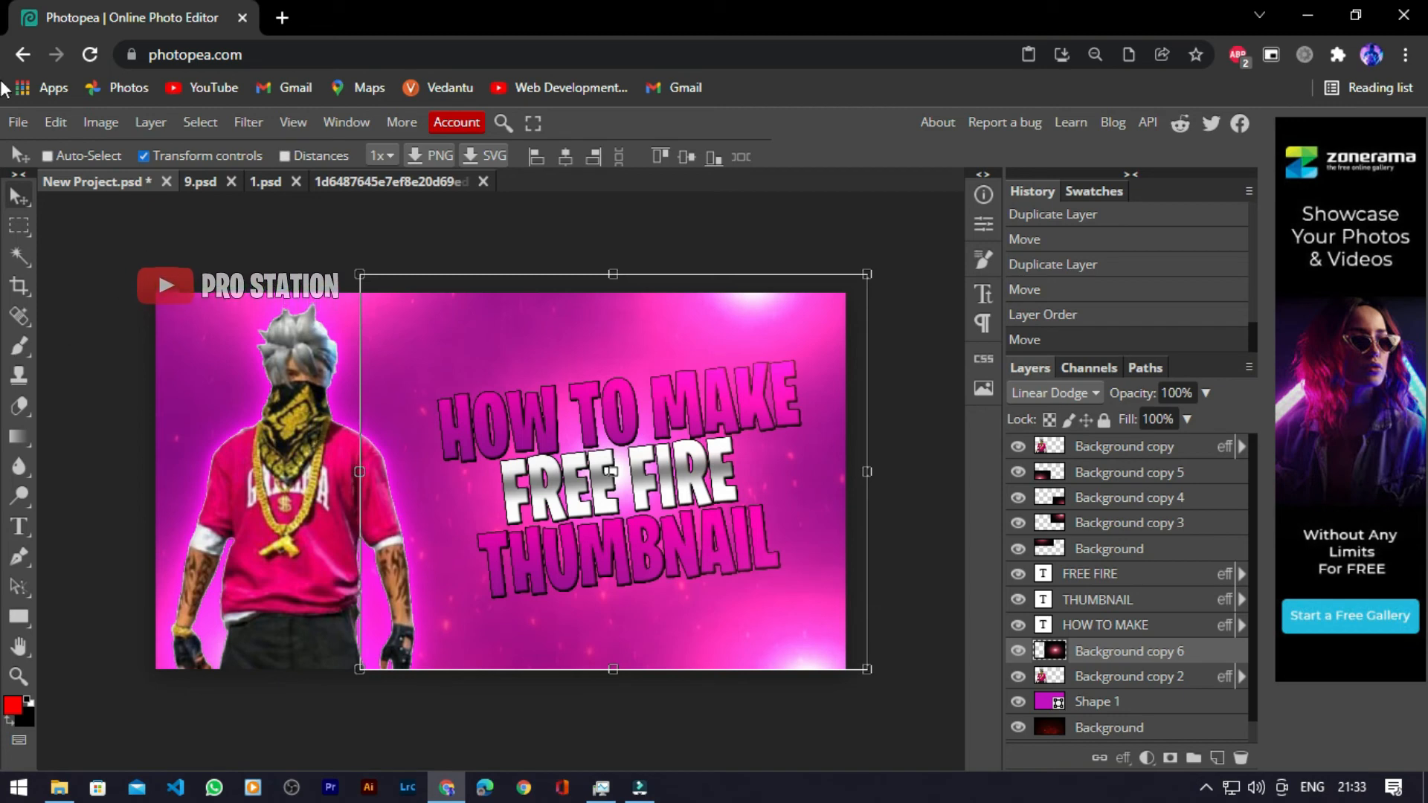
# Step: Export the thumbnail as a 1980 × 1080 px PNG at 100% quality, saving it as New Project (4) in the Thumbnail folder
pyautogui.click(16, 124)
pyautogui.moveTo(93, 394)
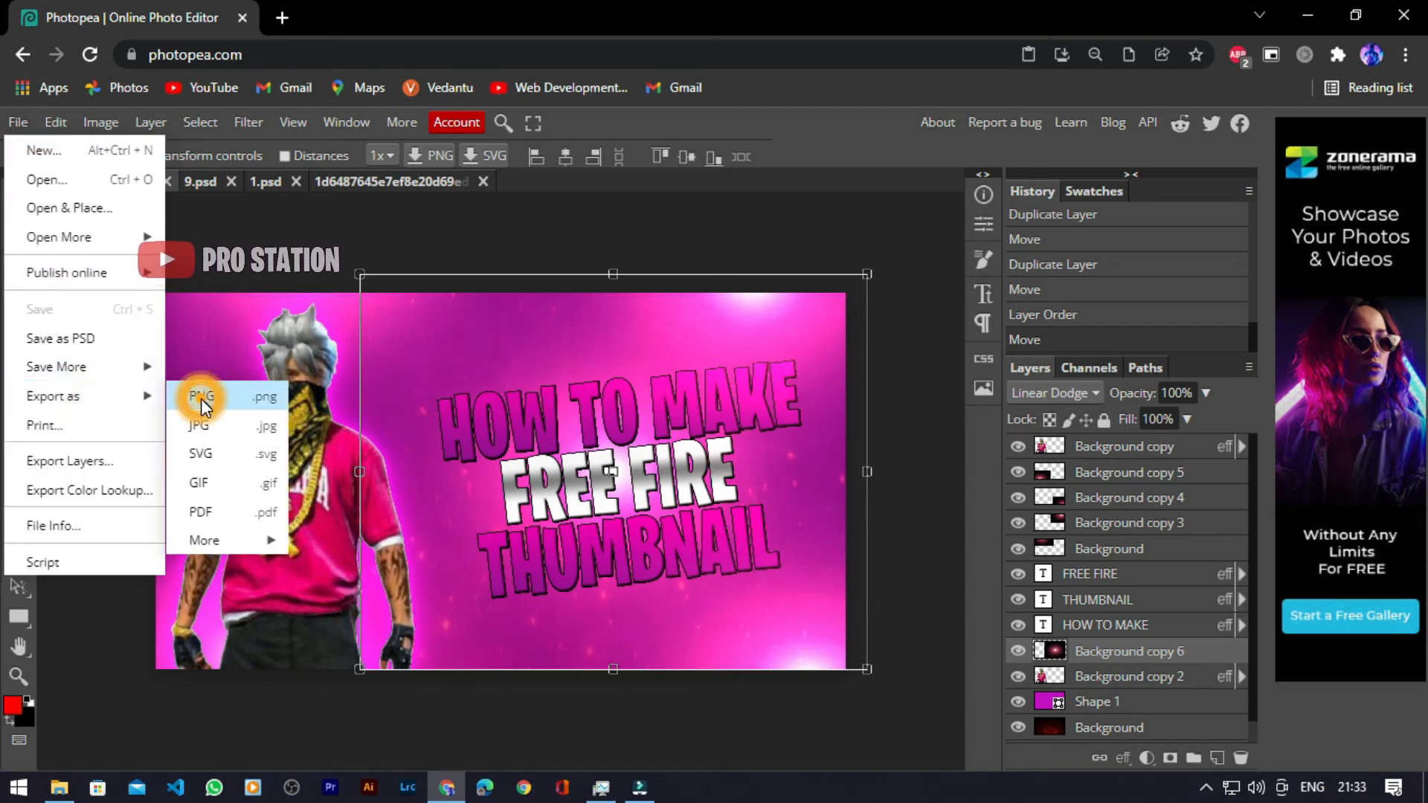
pyautogui.click(223, 395)
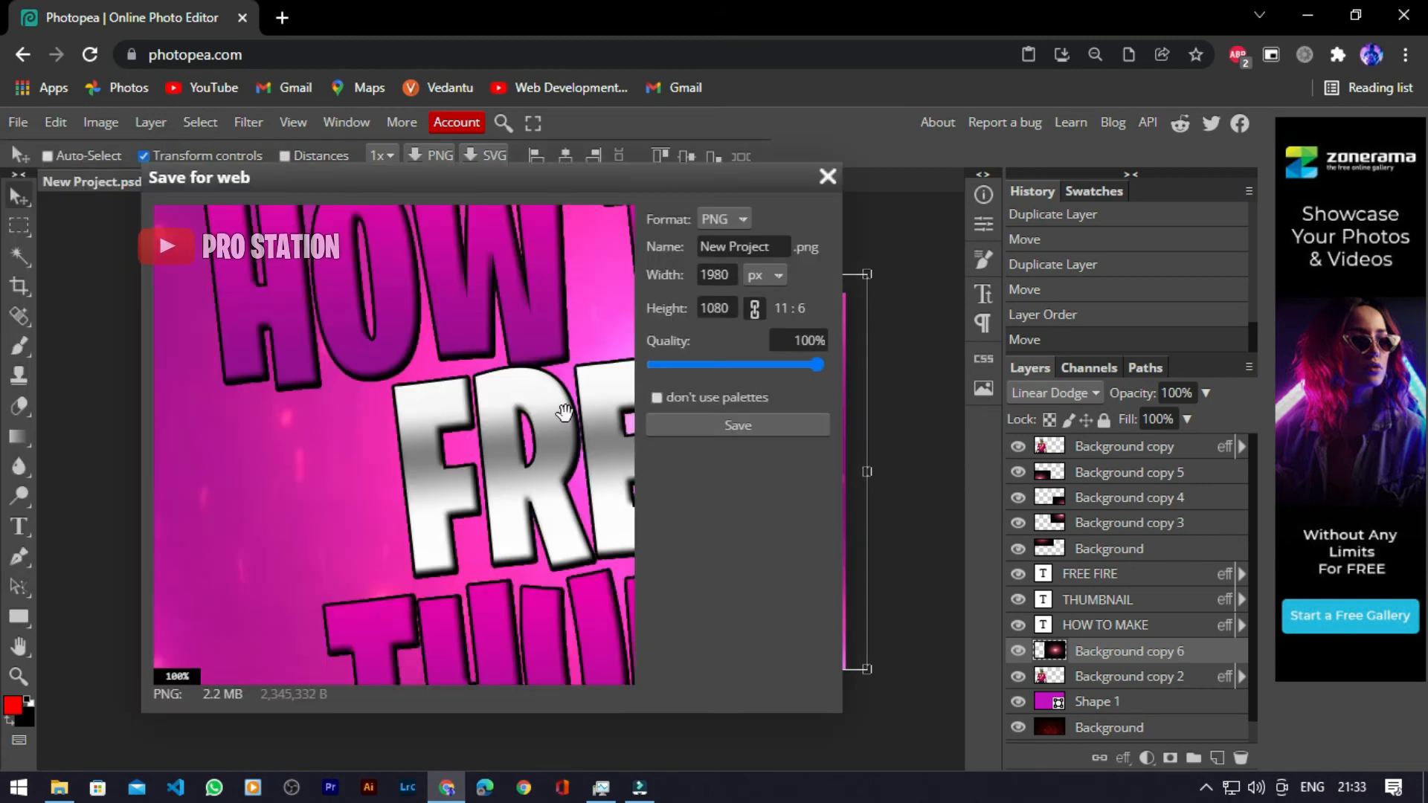
pyautogui.click(671, 429)
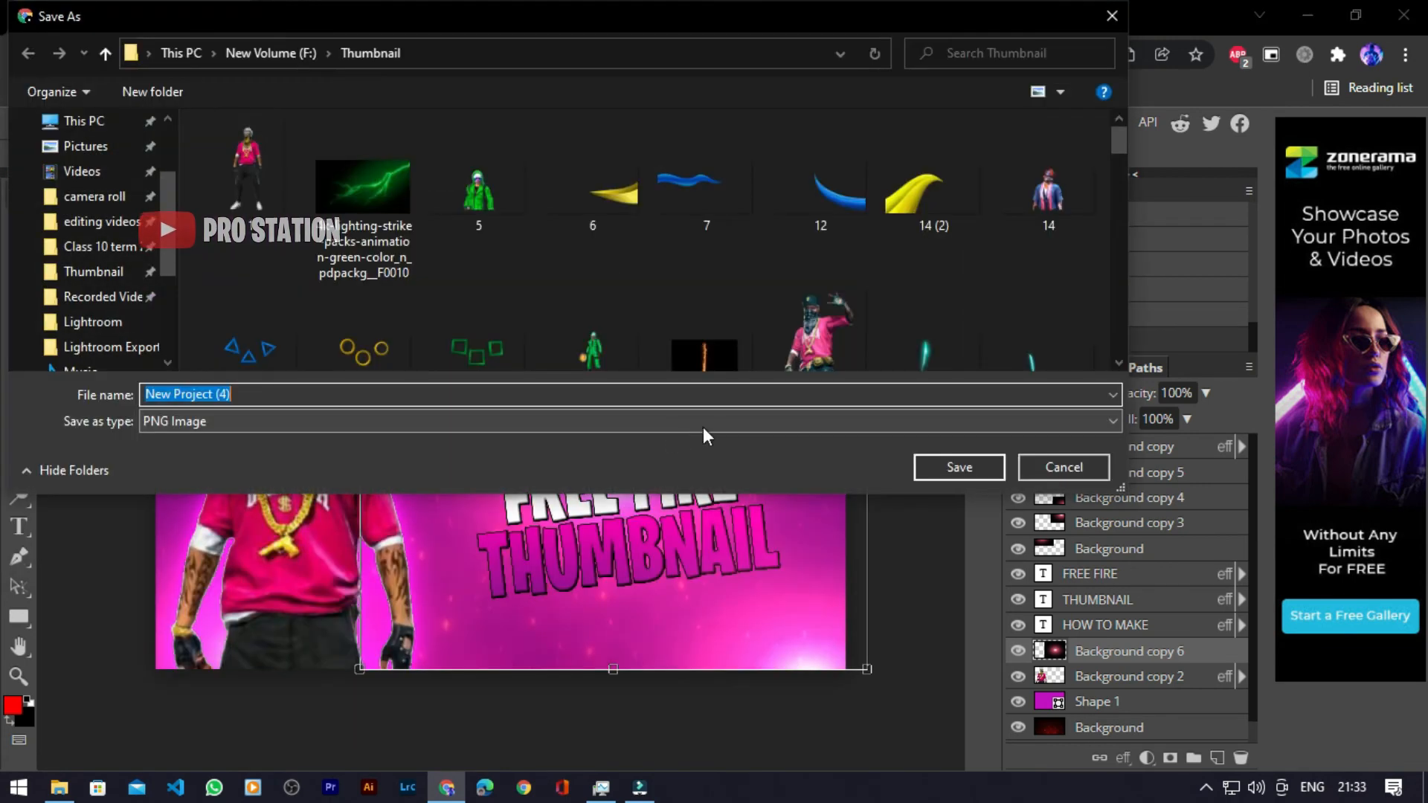
pyautogui.click(974, 466)
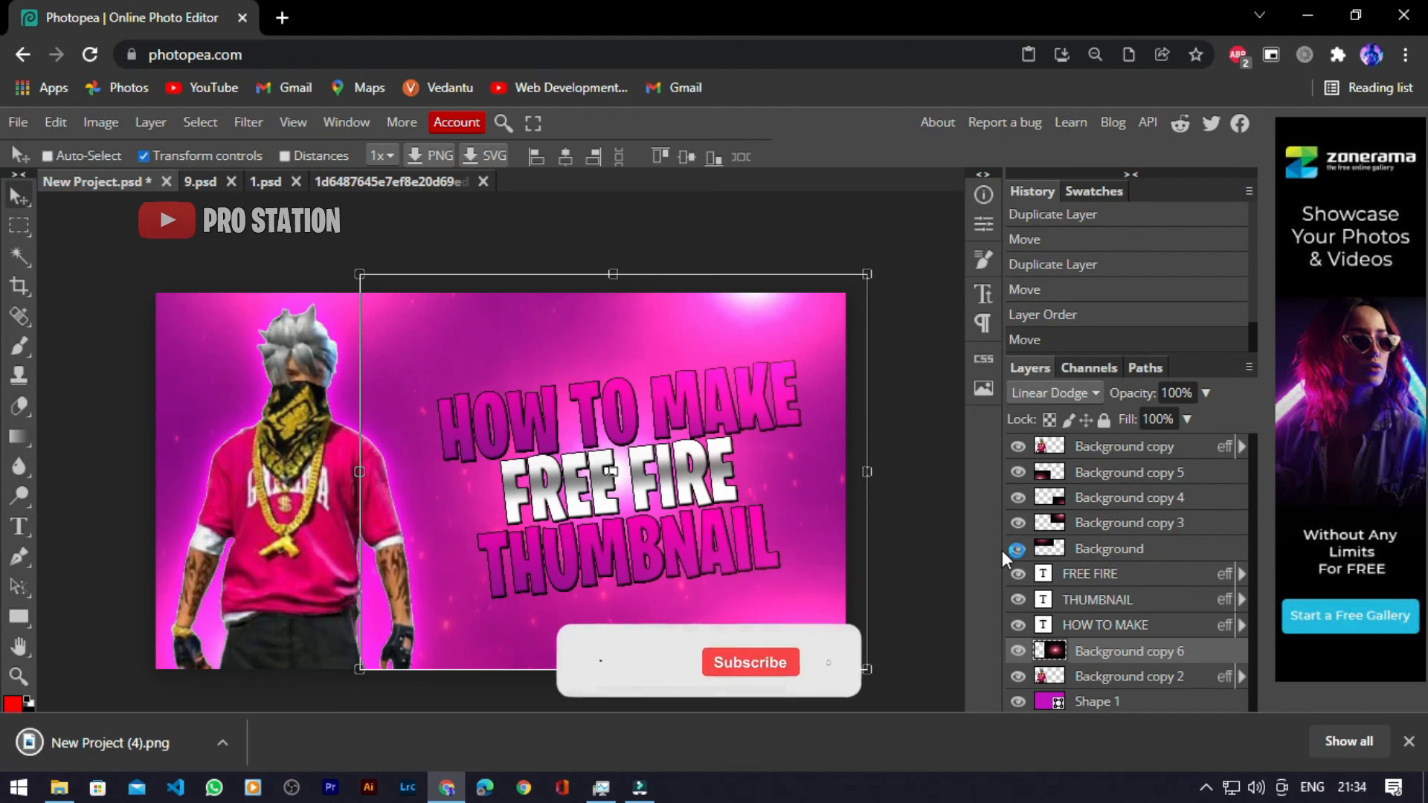
pyautogui.click(1408, 741)
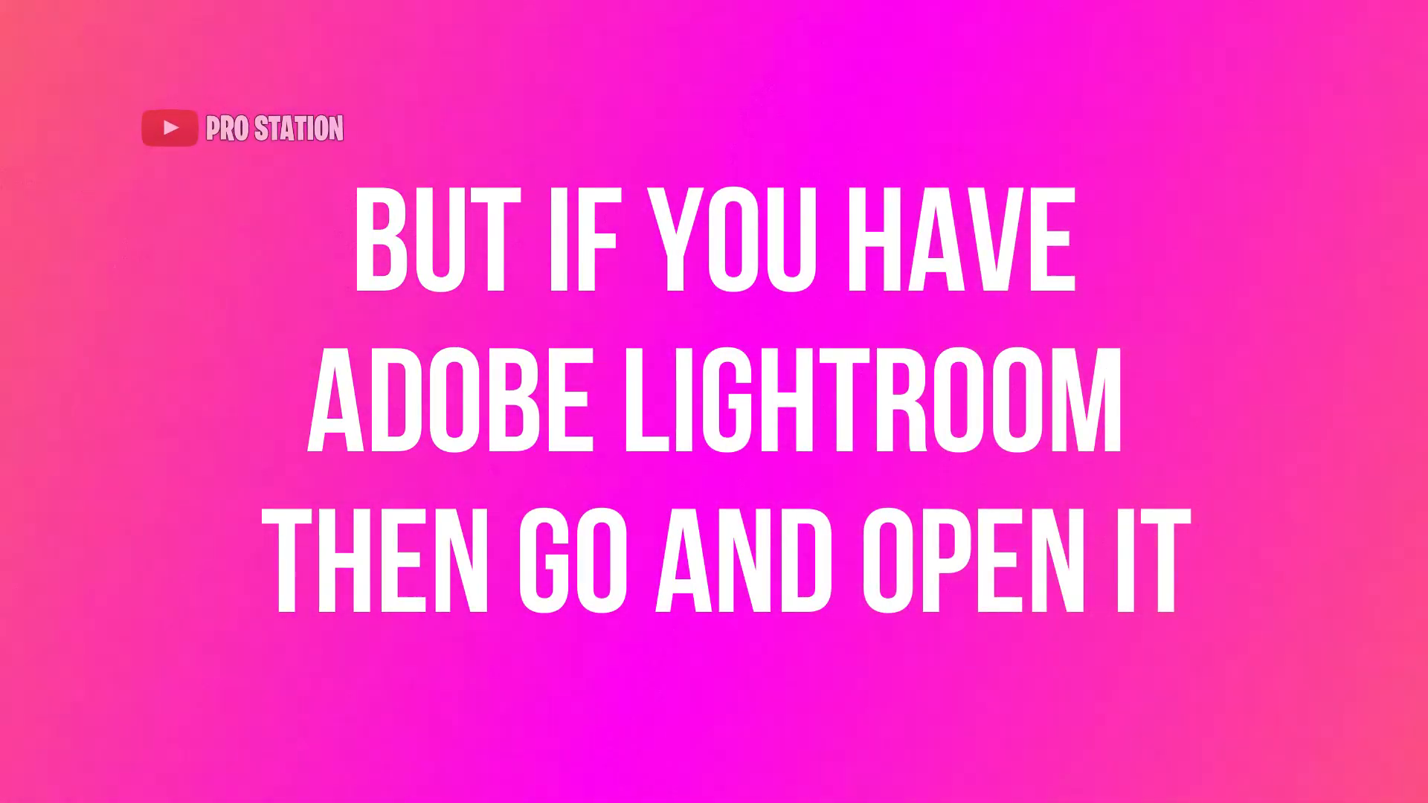
# Step: Switch to Lightroom Classic, import GIK.png and show it in the large single-photo view
pyautogui.click(354, 183)
pyautogui.click(1244, 694)
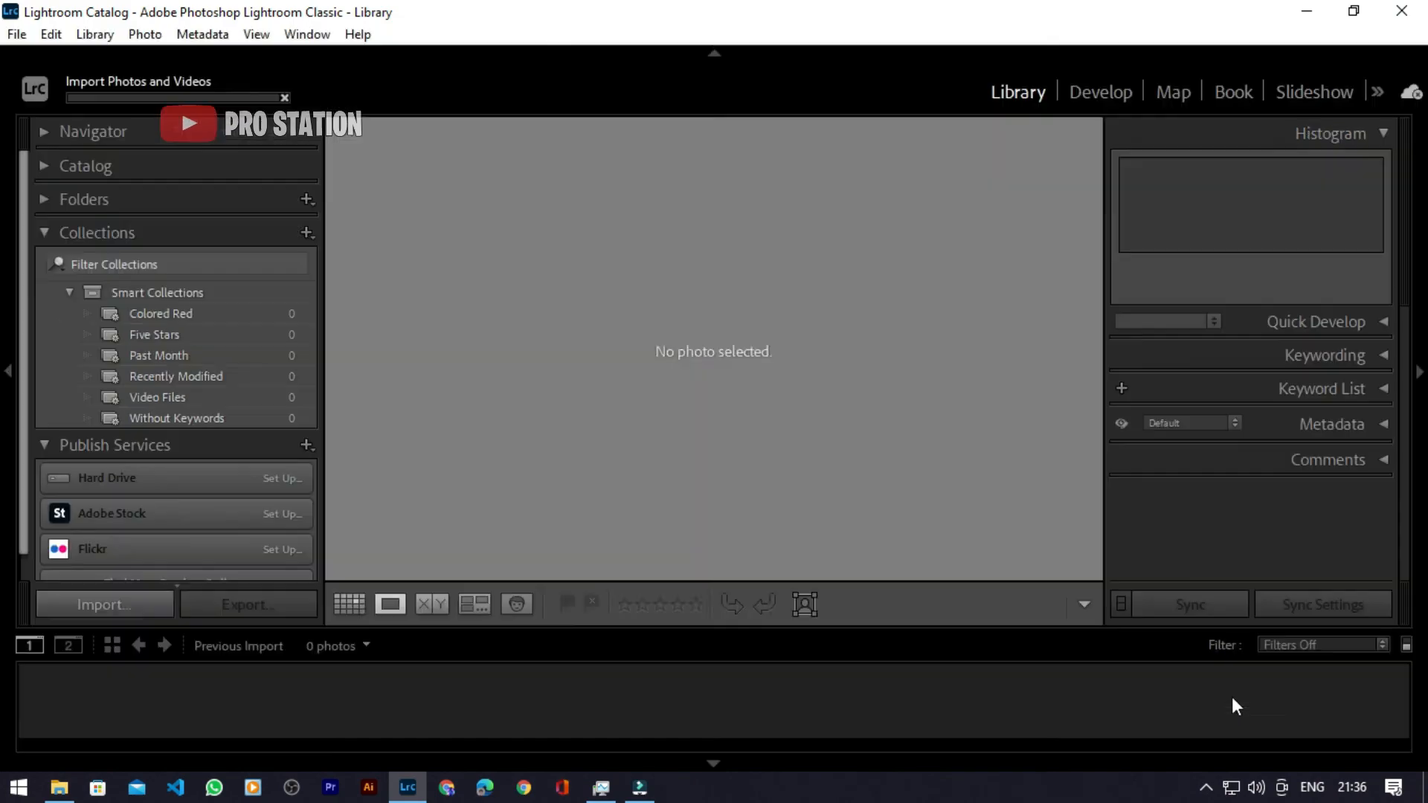
pyautogui.doubleClick(419, 246)
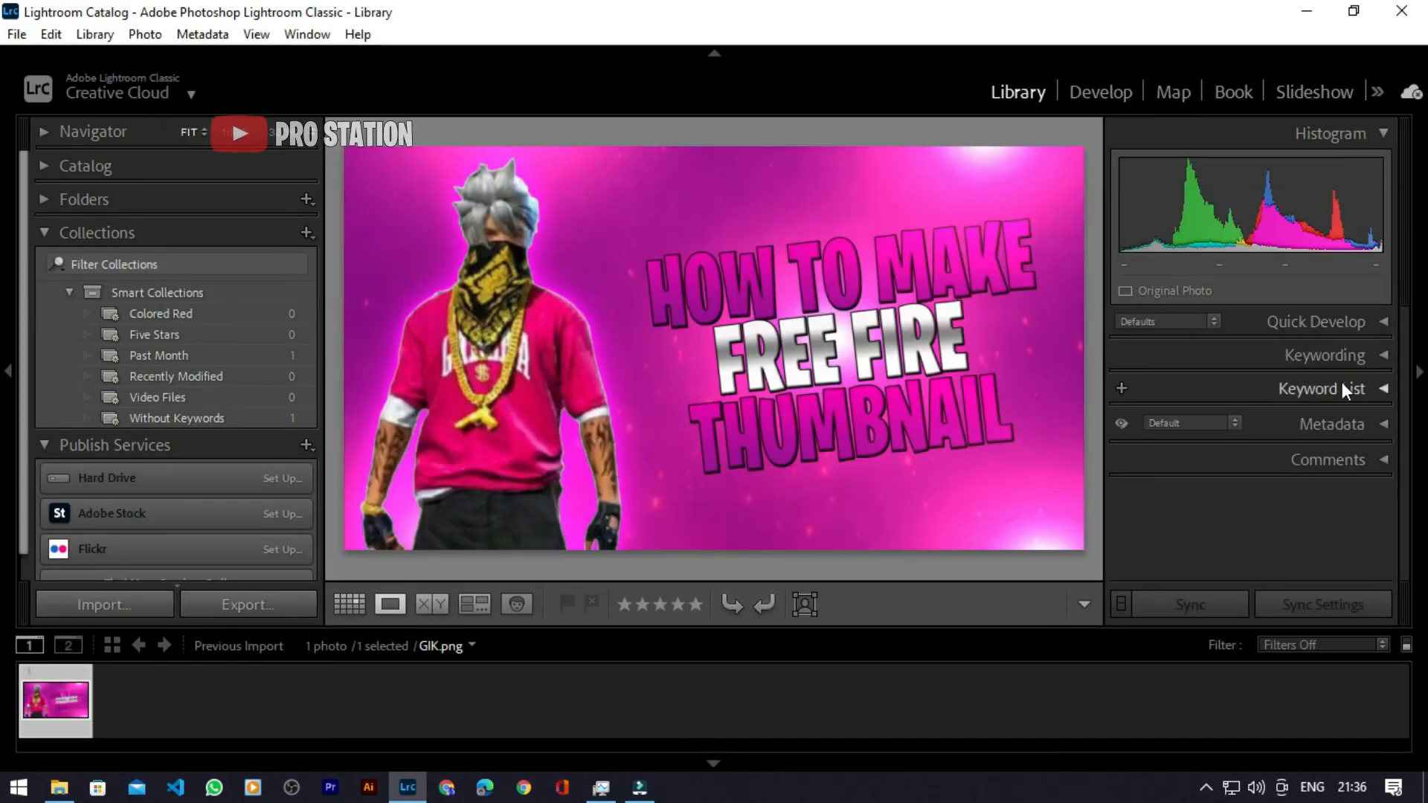
# Step: Open the thumbnail for developing and adjust its white balance and tone, setting Blacks to -12
pyautogui.press('d')
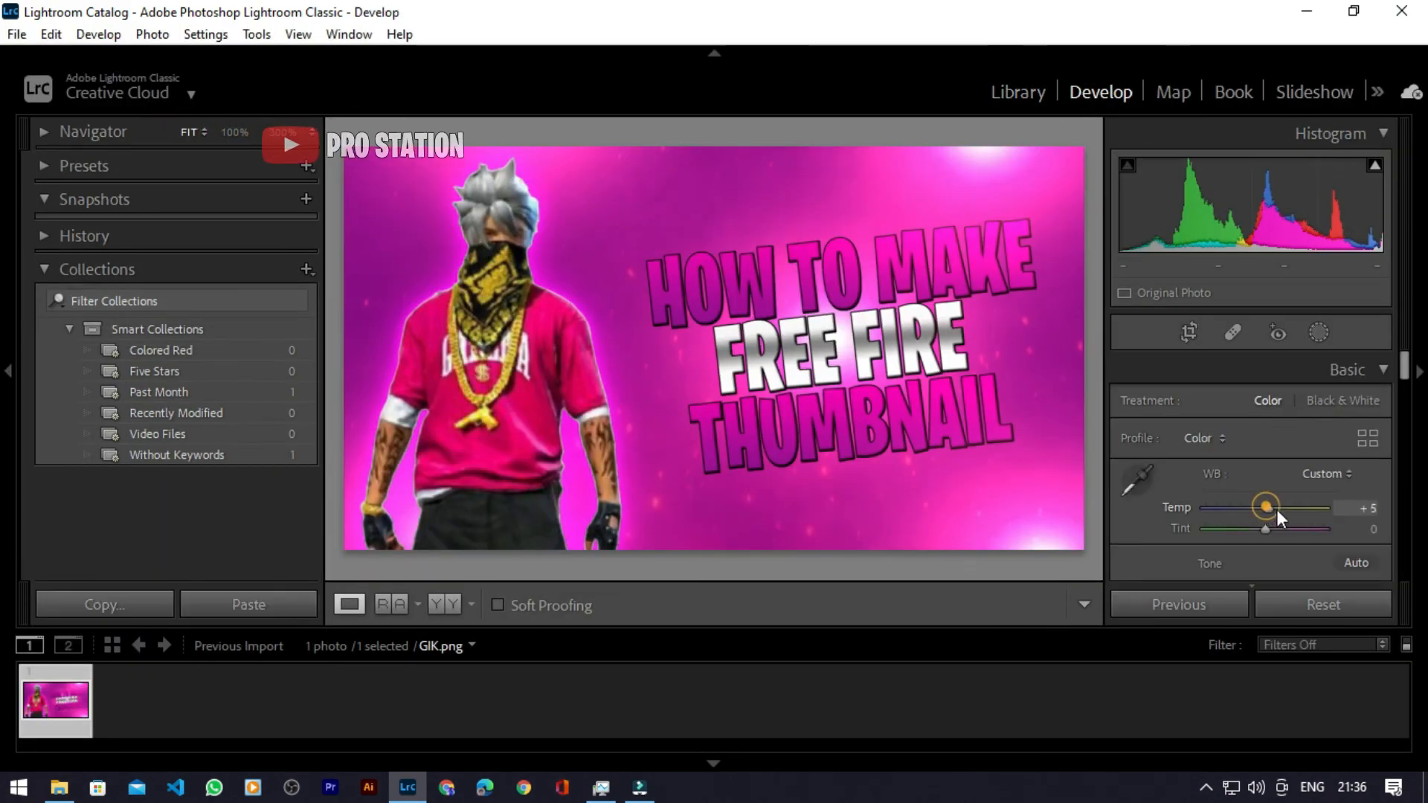
pyautogui.moveTo(1265, 507); pyautogui.dragTo(1352, 538)
pyautogui.scroll(-3, 1260, 472)
pyautogui.moveTo(1264, 455); pyautogui.dragTo(1298, 512)
# Step: Adjust the thumbnail's presence settings to Texture +68, Saturation -5 and Vibrance +14
pyautogui.scroll(-2, 1286, 476)
pyautogui.moveTo(1268, 417); pyautogui.dragTo(1306, 430)
pyautogui.scroll(-1, 1256, 439)
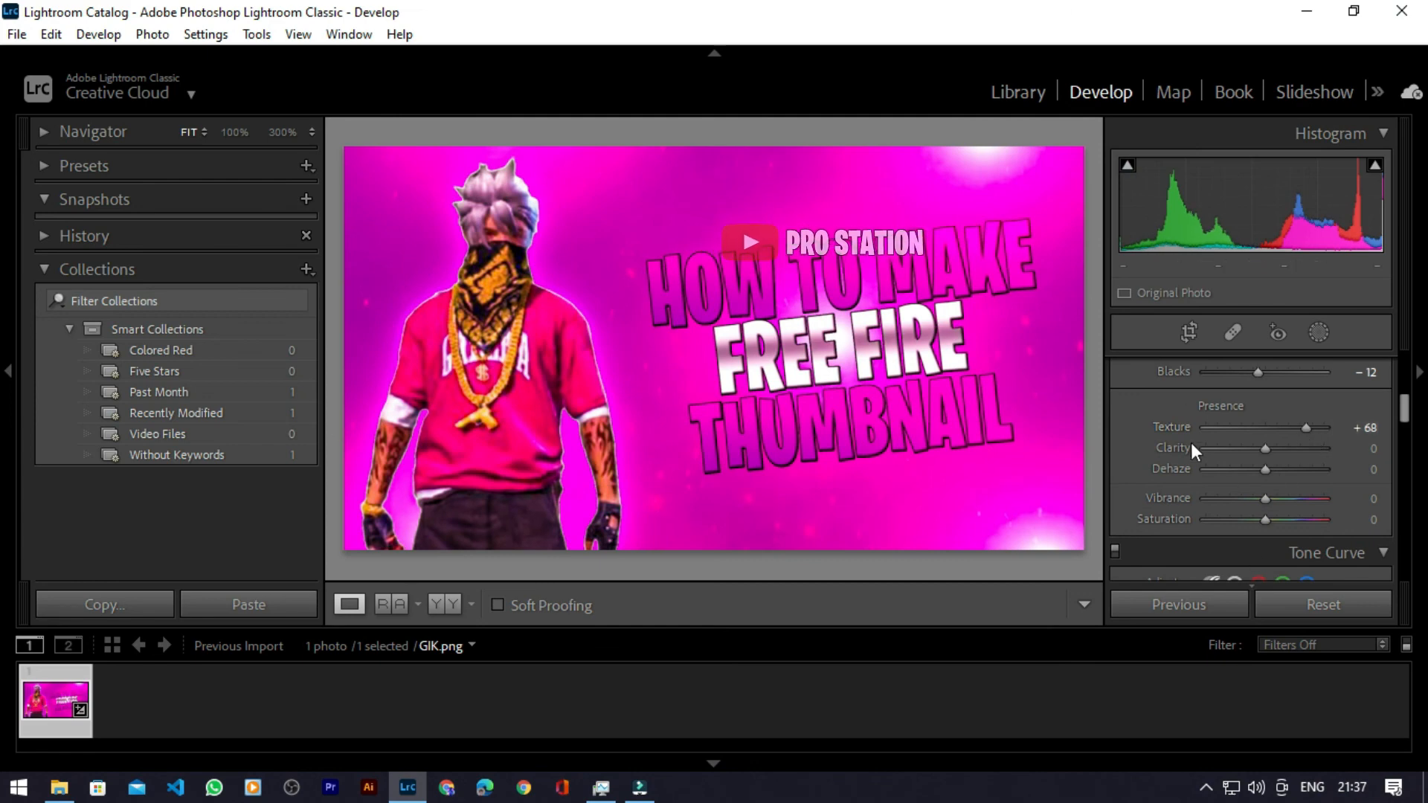
pyautogui.scroll(-2, 1189, 443)
pyautogui.moveTo(1264, 386)
pyautogui.mouseDown()
pyautogui.moveTo(1286, 394)
pyautogui.moveTo(1264, 397)
pyautogui.mouseUp()
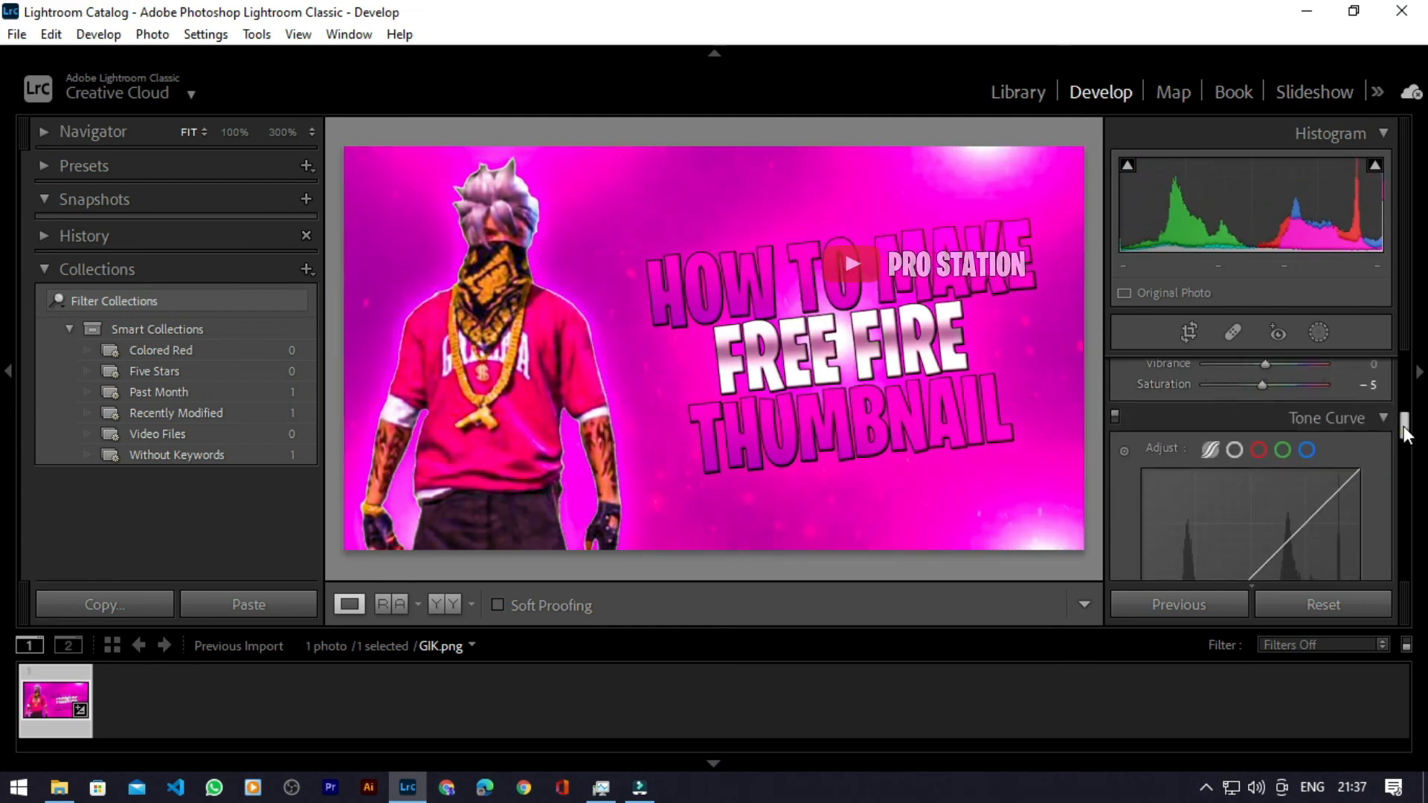
pyautogui.scroll(1, 1403, 426)
pyautogui.moveTo(1264, 448); pyautogui.dragTo(1273, 446)
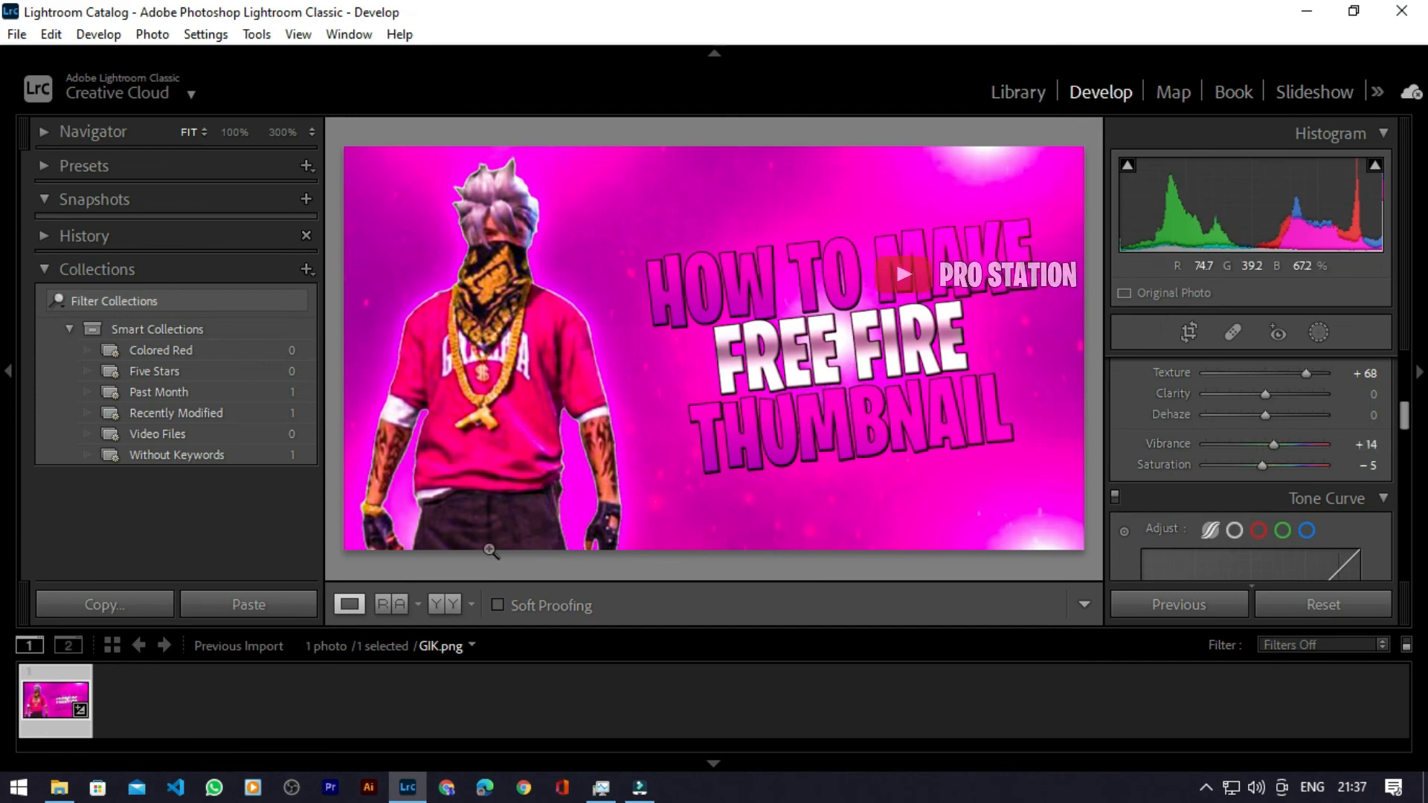
# Step: Export the edited GIK photo to the Lightroom Export subfolder on the Desktop, keeping its original filename
pyautogui.rightClick(544, 322)
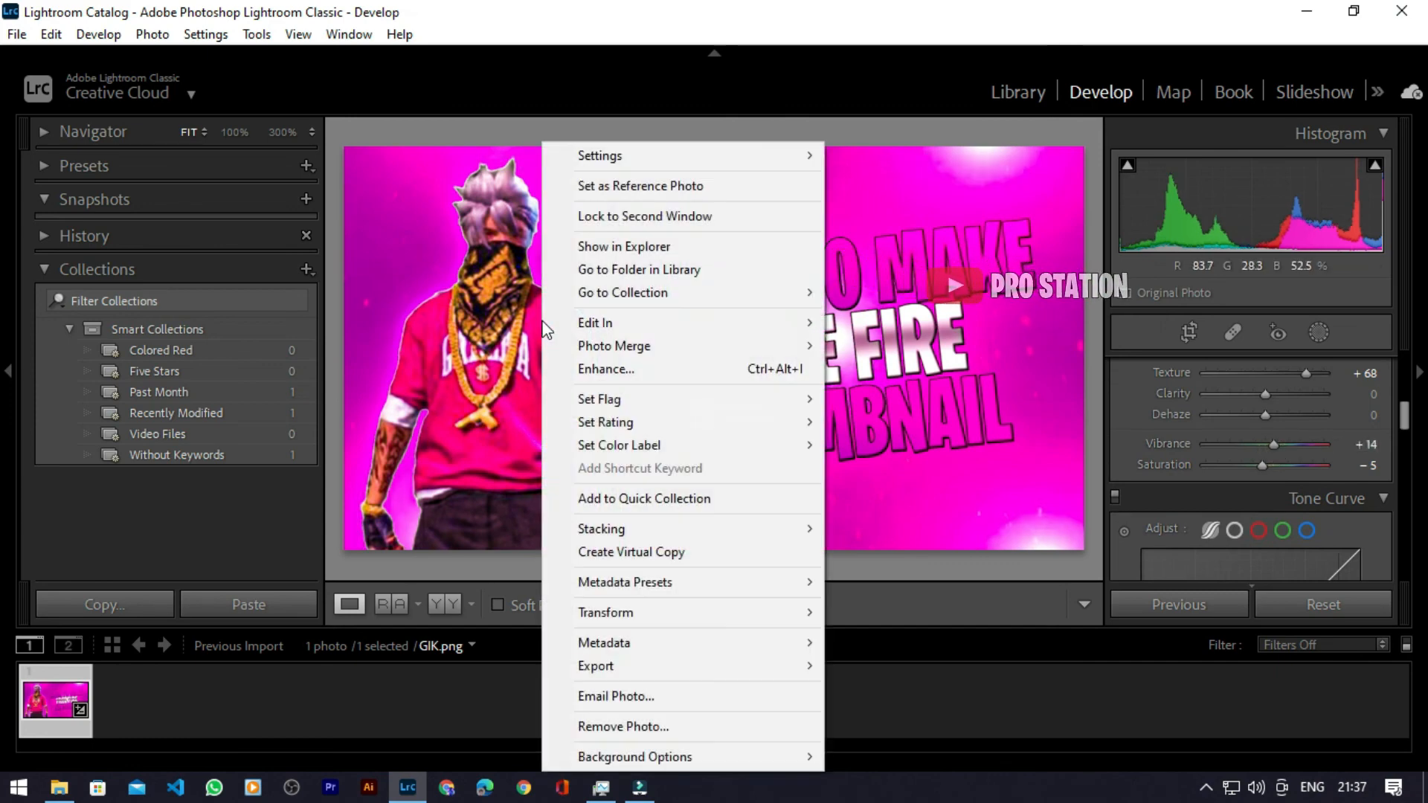
pyautogui.moveTo(659, 645)
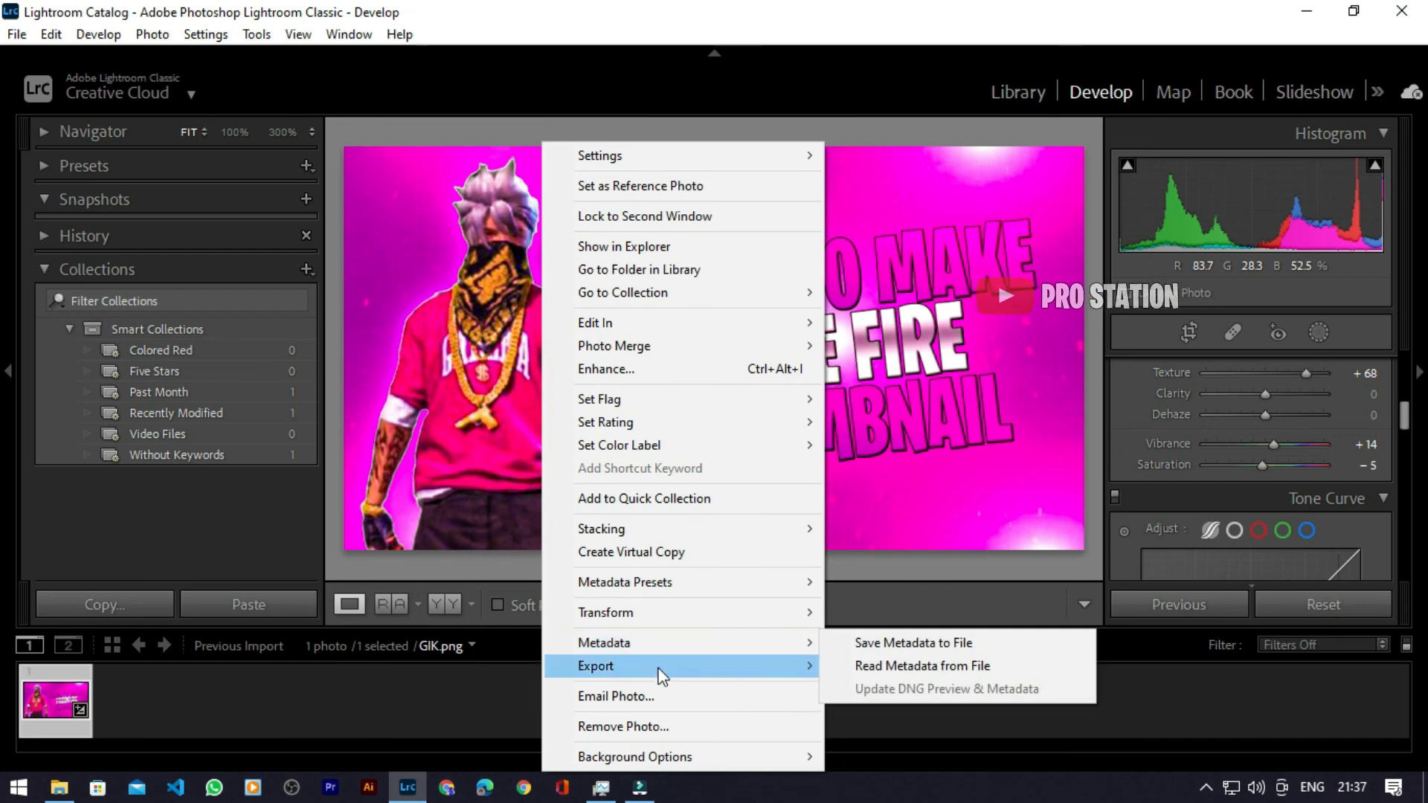
pyautogui.moveTo(661, 675)
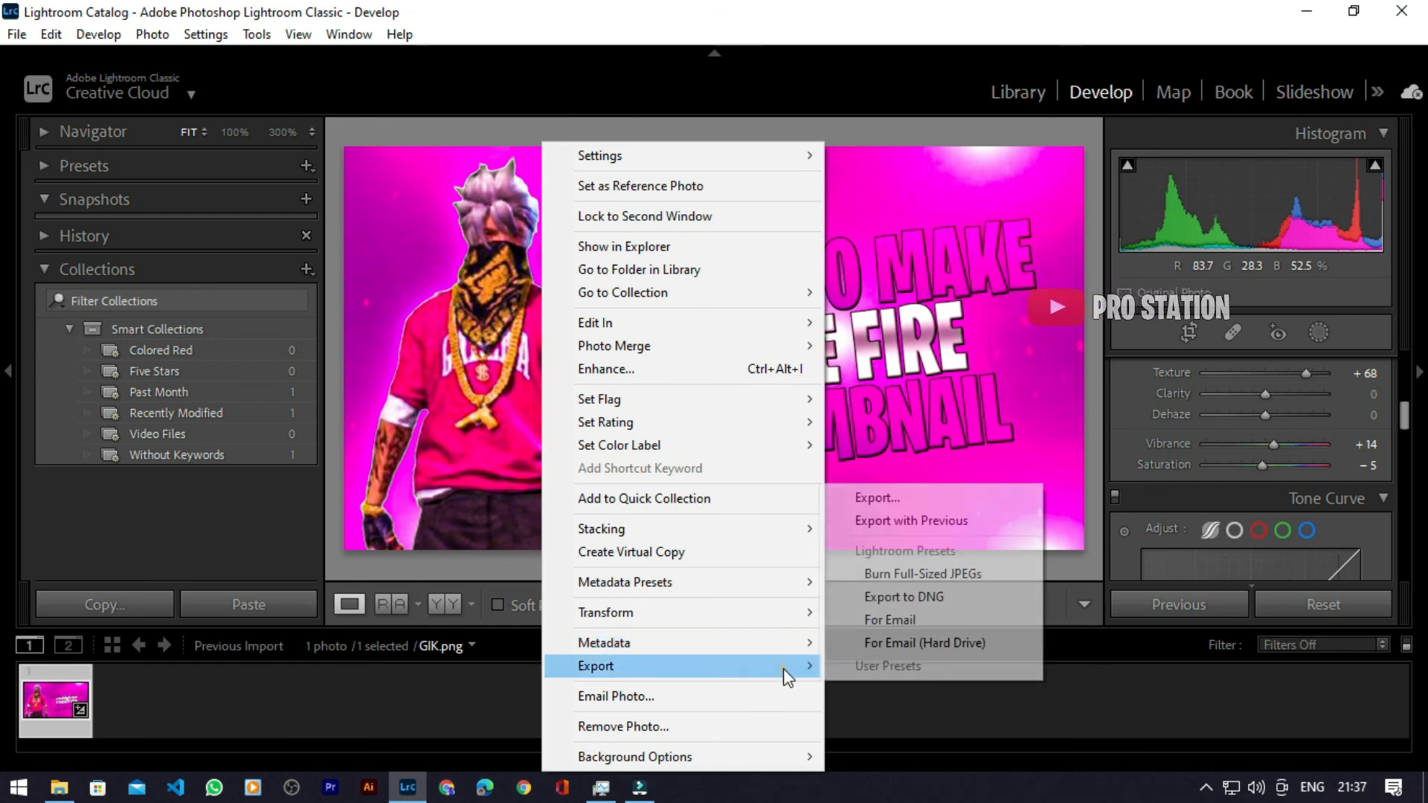
pyautogui.click(890, 502)
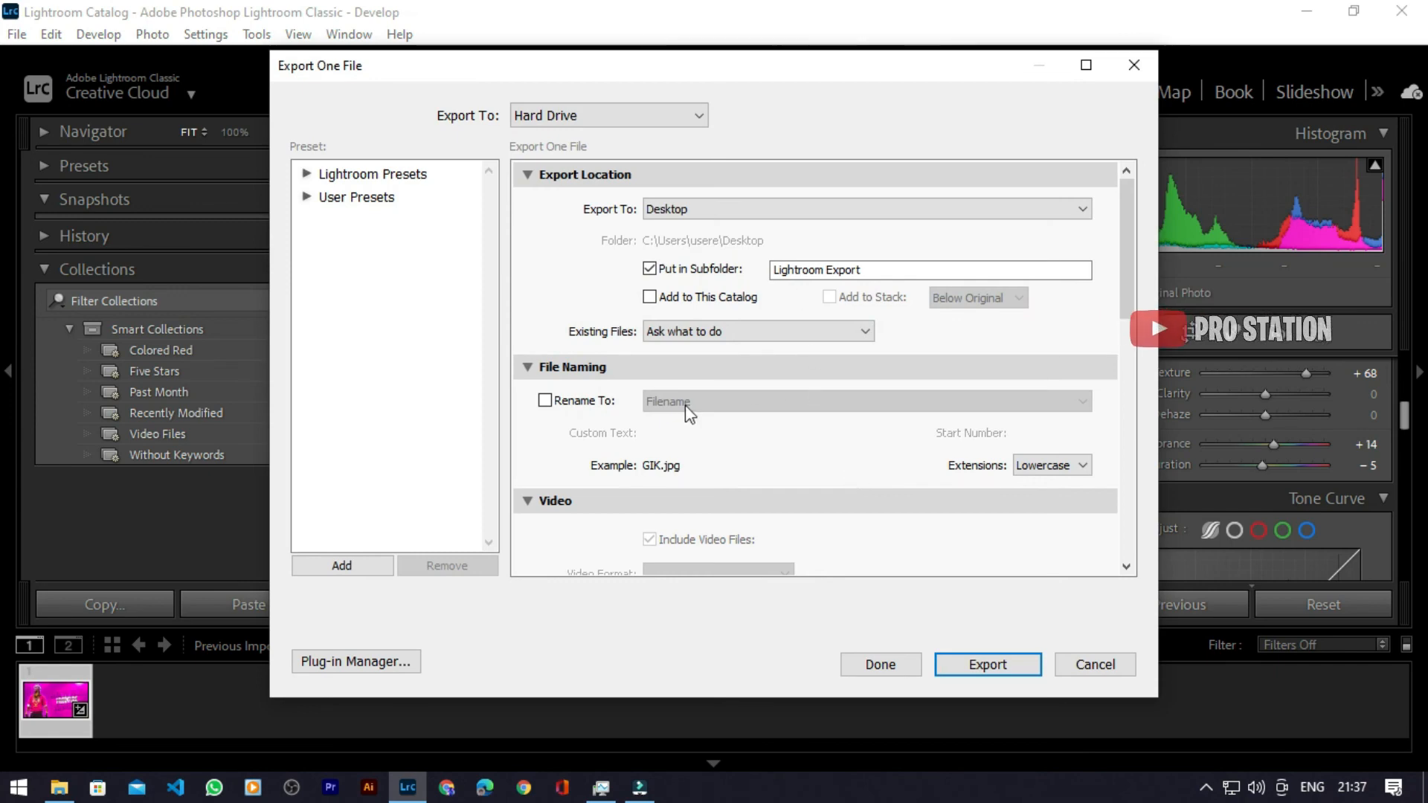
pyautogui.click(967, 669)
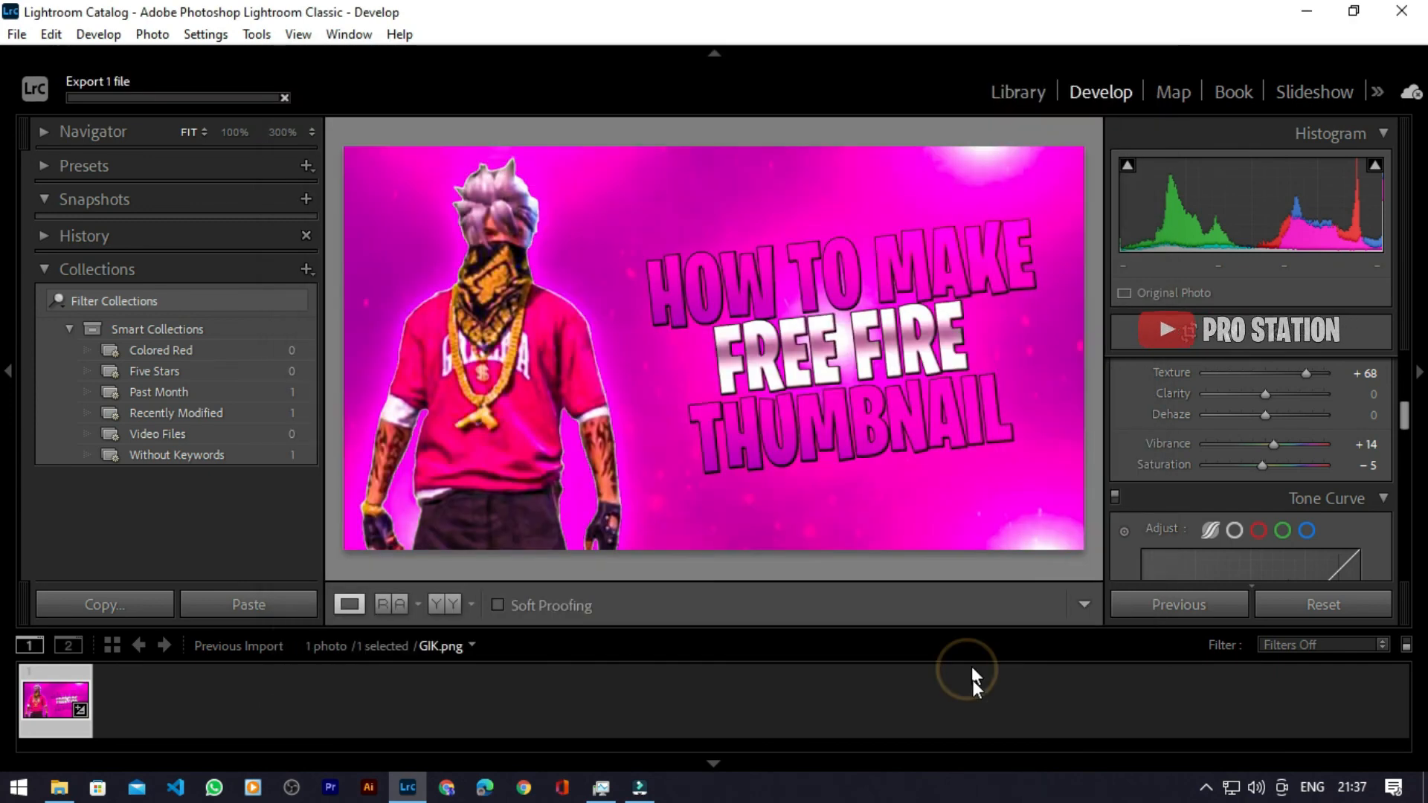